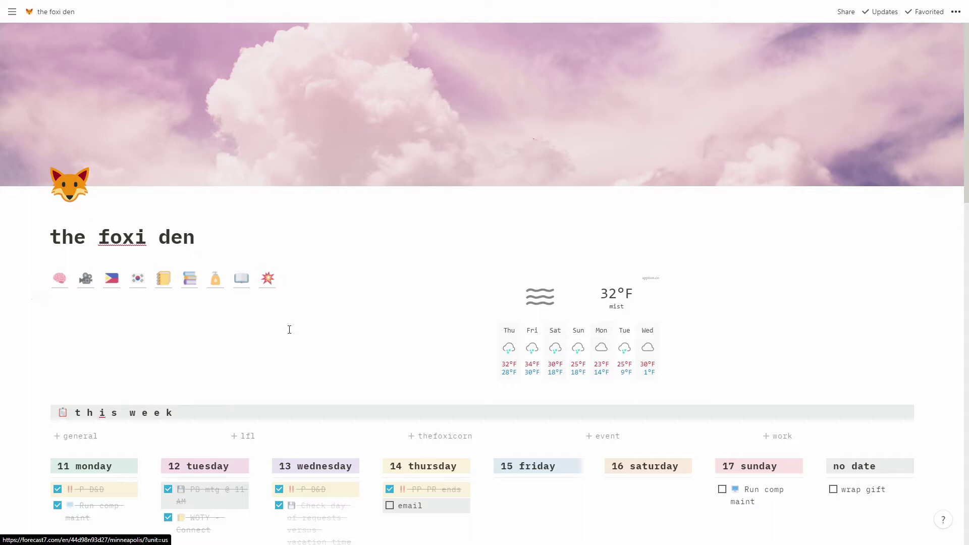
{"action": "left_click", "coordinate": [243, 325]}
{"action": "left_click", "coordinate": [275, 413]}
{"action": "left_click", "coordinate": [241, 238]}
{"action": "right_click", "coordinate": [200, 308]}
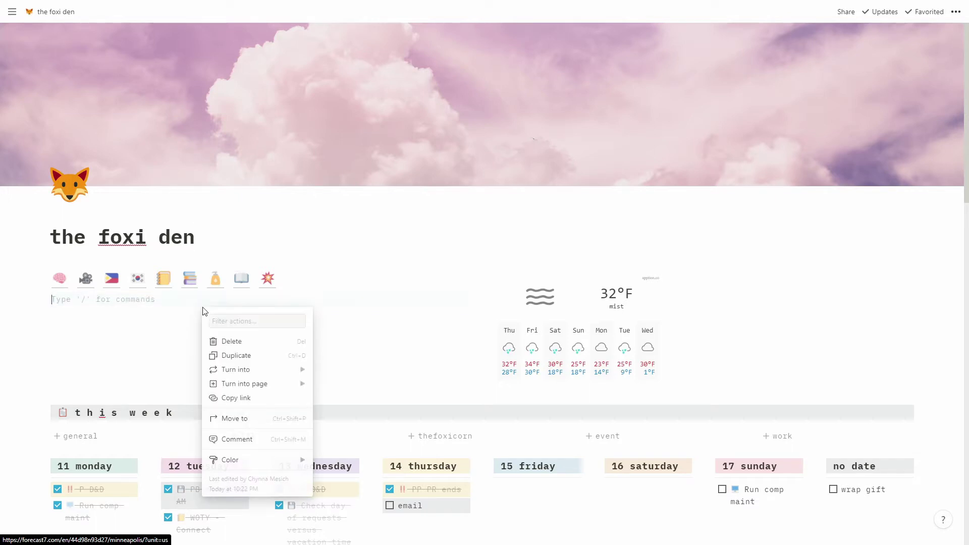
{"action": "left_click", "coordinate": [108, 307]}
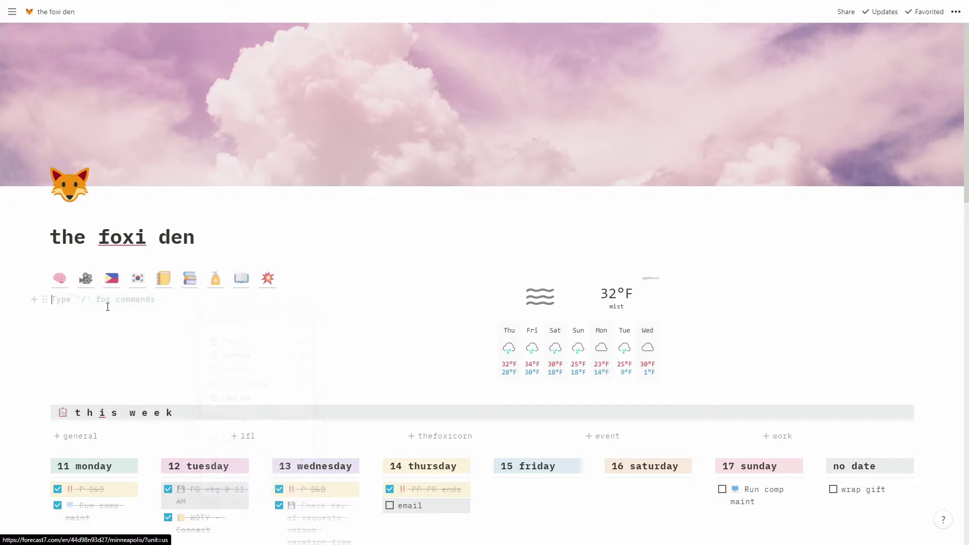
{"action": "left_click", "coordinate": [43, 301]}
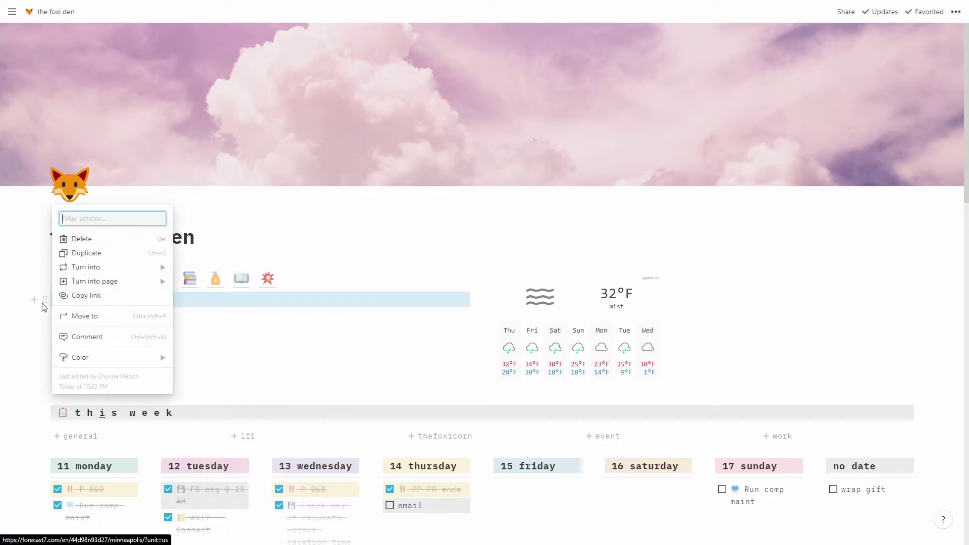
{"action": "left_click", "coordinate": [232, 301]}
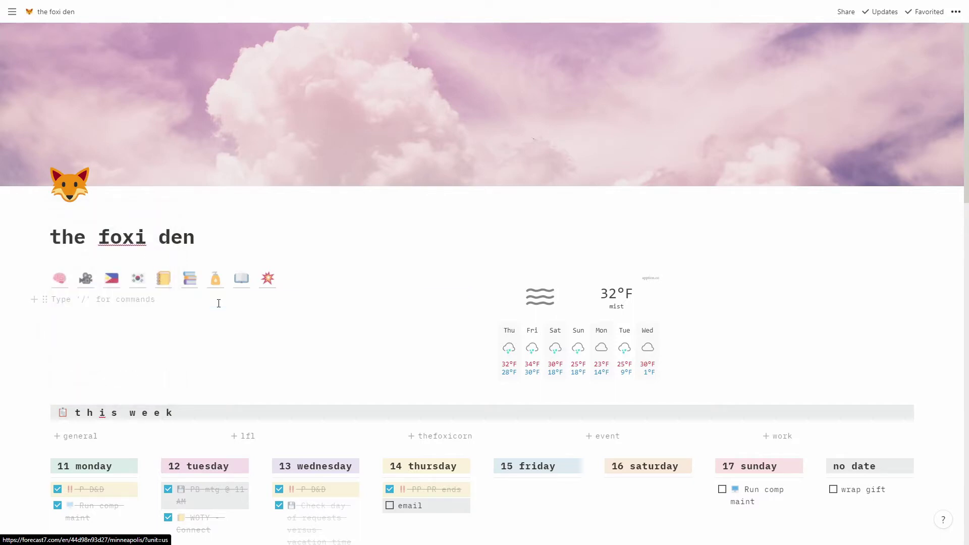
Try an inline emoji search for "bra" on the empty line beneath the icon links, and clear the typed text
{"action": "type", "text": ":bra"}
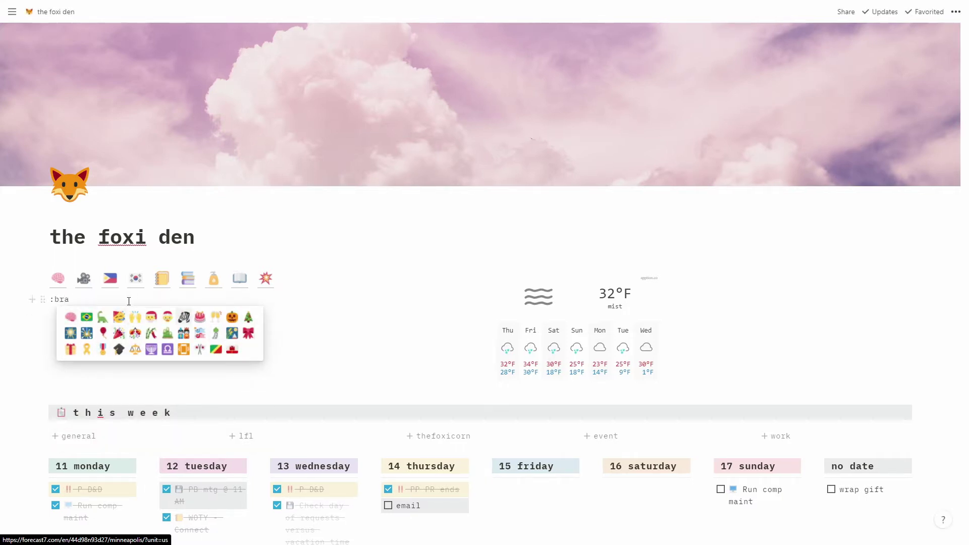
{"action": "key", "text": "BackSpace"}
{"action": "key", "text": "BackSpace"}
{"action": "key", "text": "BackSpace"}
{"action": "key", "text": "BackSpace"}
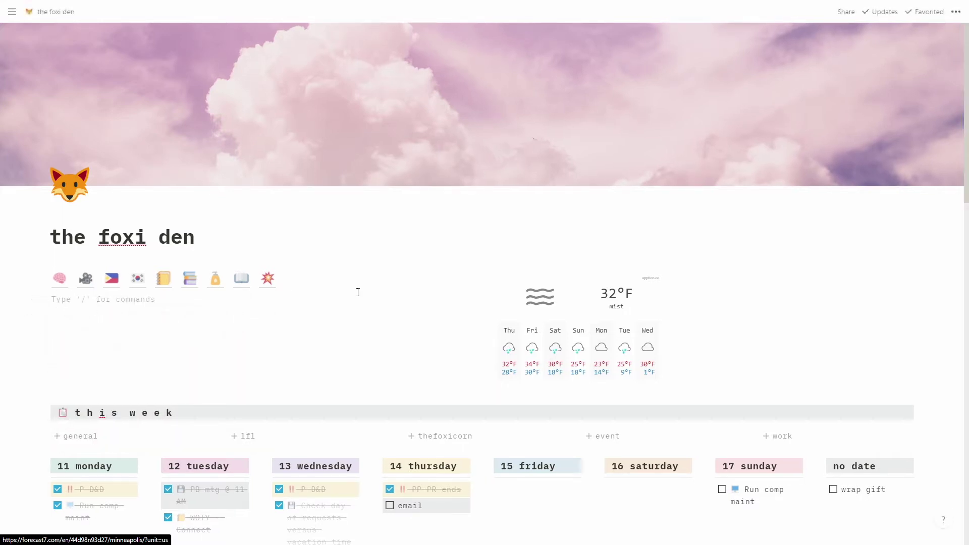
Try to start an embed block below the weather widget, and delete that block
{"action": "left_click", "coordinate": [197, 248]}
{"action": "left_click", "coordinate": [777, 329]}
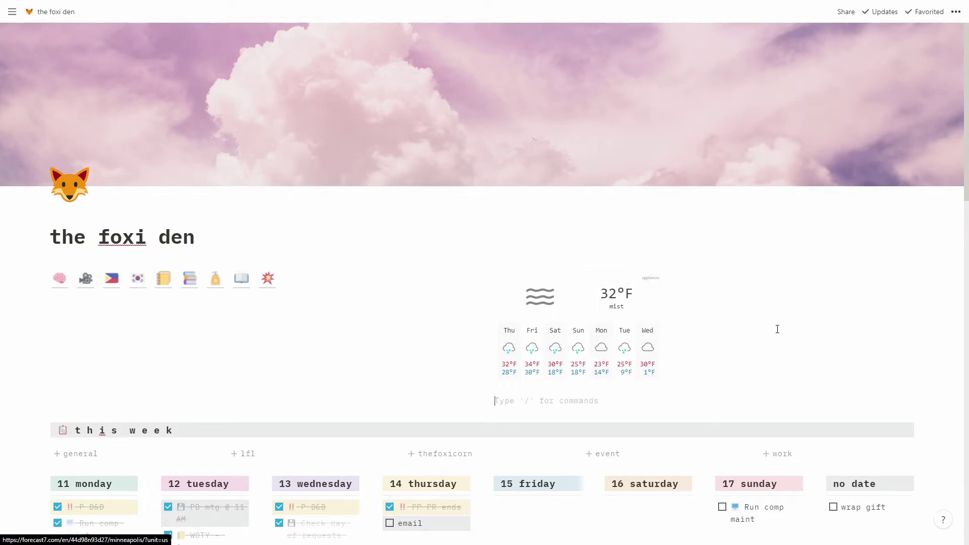
{"action": "type", "text": "/em"}
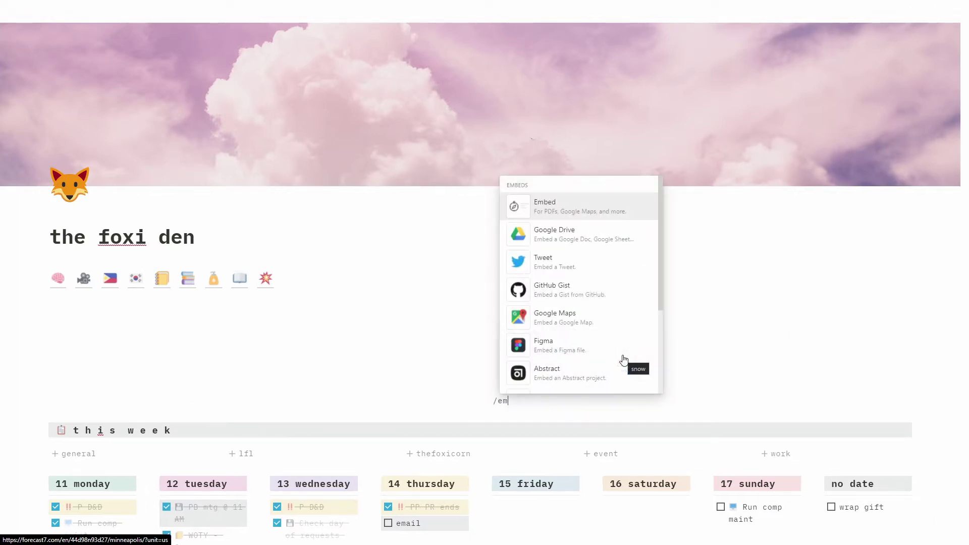
{"action": "left_click", "coordinate": [538, 400]}
{"action": "key", "text": "BackSpace"}
{"action": "key", "text": "BackSpace"}
{"action": "key", "text": "BackSpace"}
{"action": "left_click", "coordinate": [489, 402]}
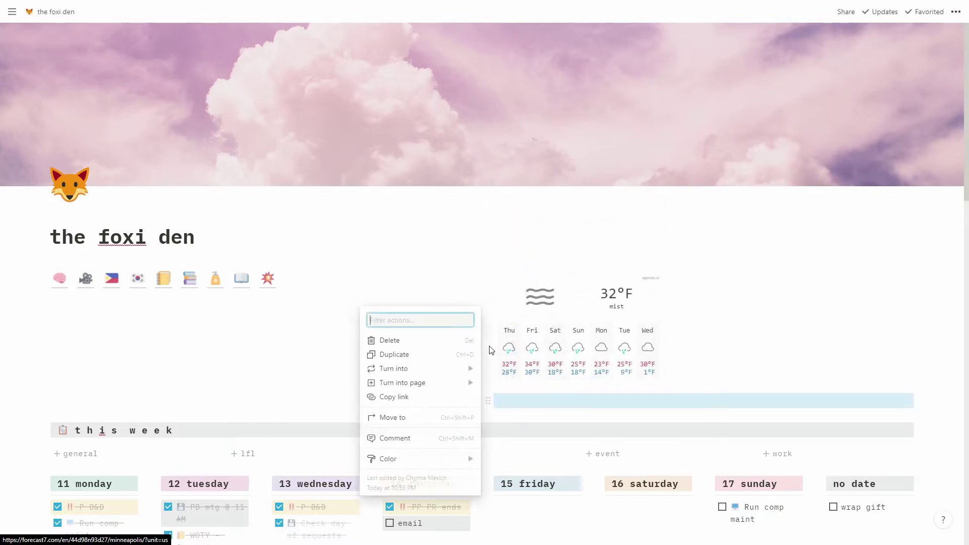
{"action": "left_click", "coordinate": [458, 340]}
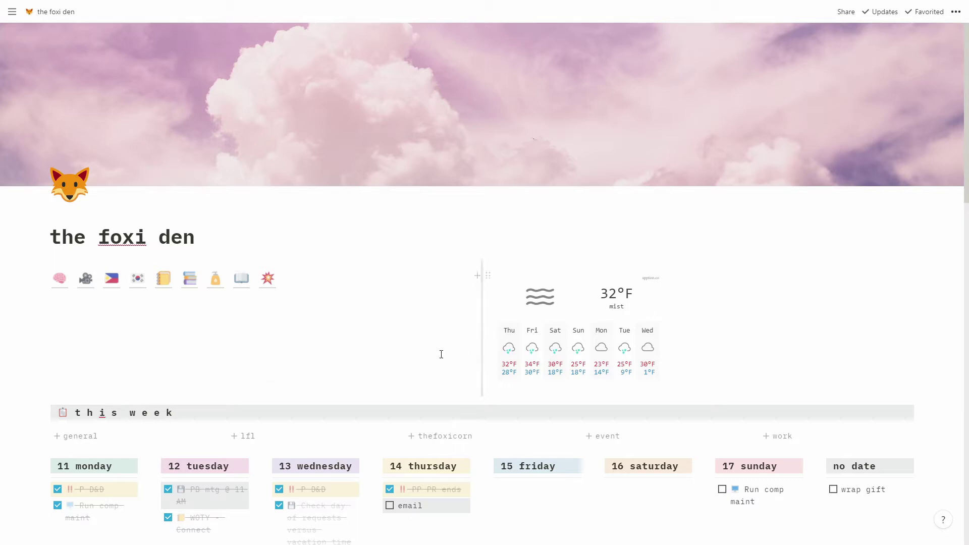
Examine the this week section and the date number in its Monday heading
{"action": "scroll", "coordinate": [286, 326], "scroll_direction": "down", "scroll_amount": 2}
{"action": "scroll", "coordinate": [285, 329], "scroll_direction": "down", "scroll_amount": 1}
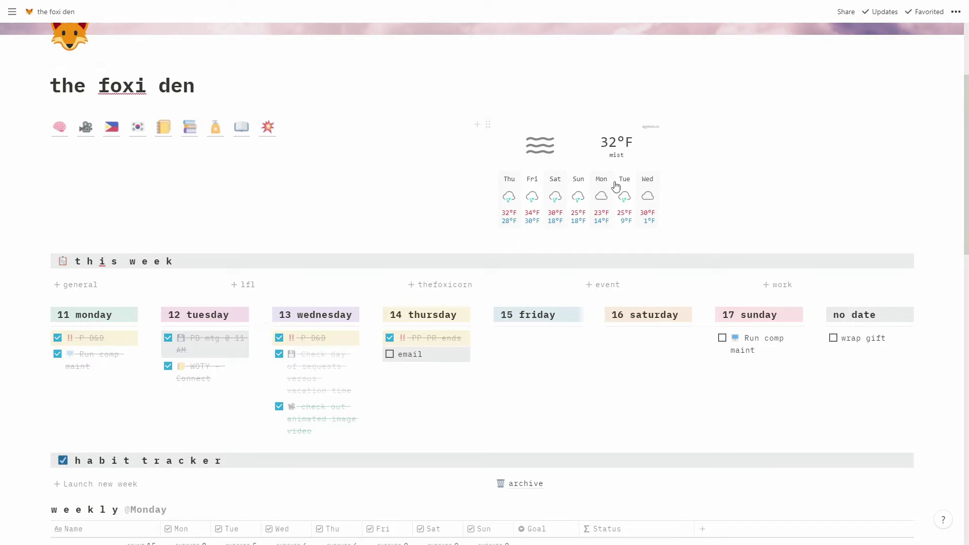
{"action": "scroll", "coordinate": [261, 206], "scroll_direction": "down", "scroll_amount": 1}
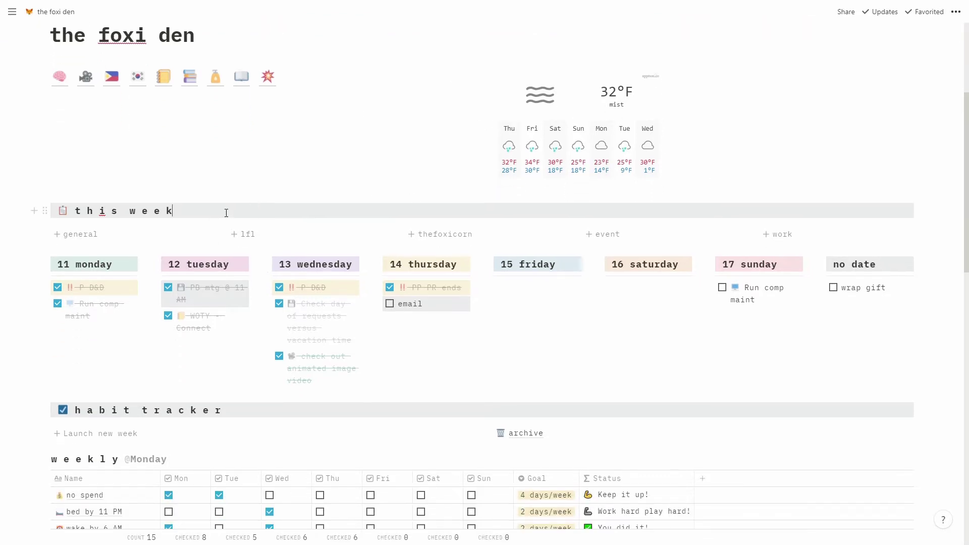
{"action": "scroll", "coordinate": [151, 177], "scroll_direction": "down", "scroll_amount": 1}
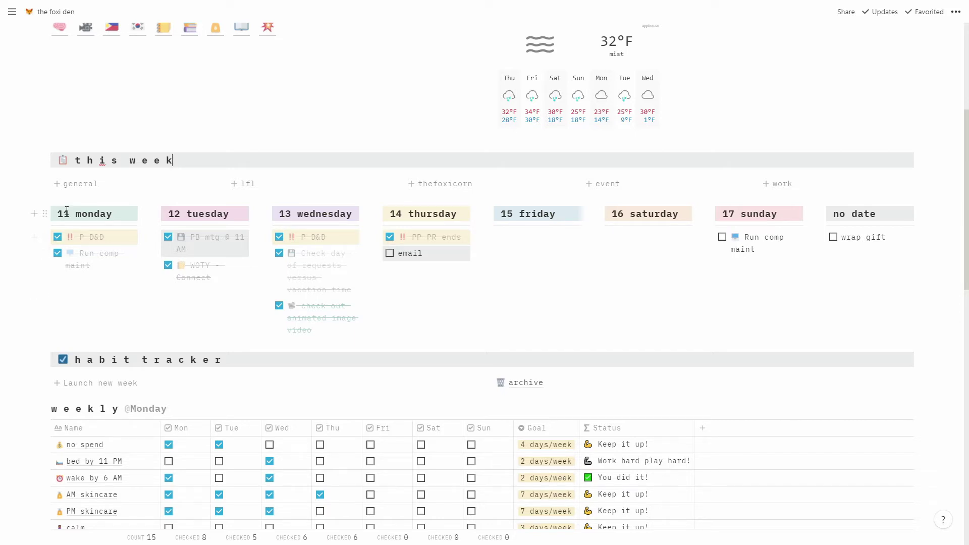
{"action": "left_click_drag", "start_coordinate": [71, 214], "coordinate": [57, 215]}
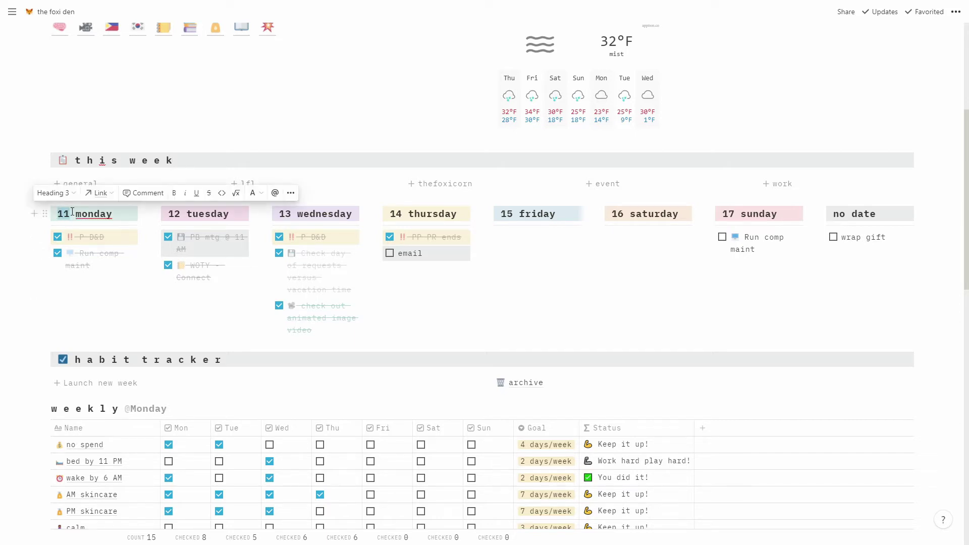
{"action": "left_click", "coordinate": [72, 212]}
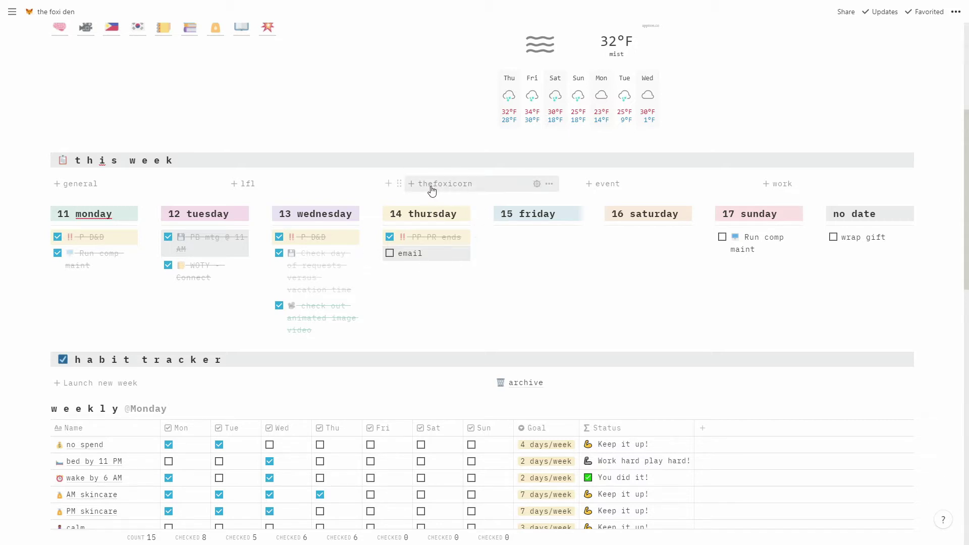
Open the configuration of the thefoxicorn template button, inspect its to-do template and the block's conversion options, and close it
{"action": "left_click", "coordinate": [399, 184]}
{"action": "left_click", "coordinate": [323, 188]}
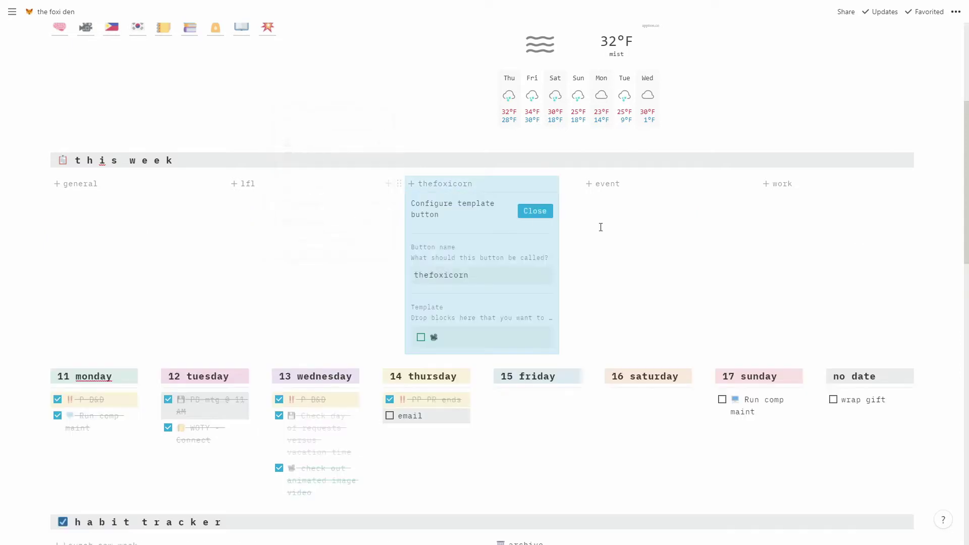
{"action": "left_click", "coordinate": [462, 335]}
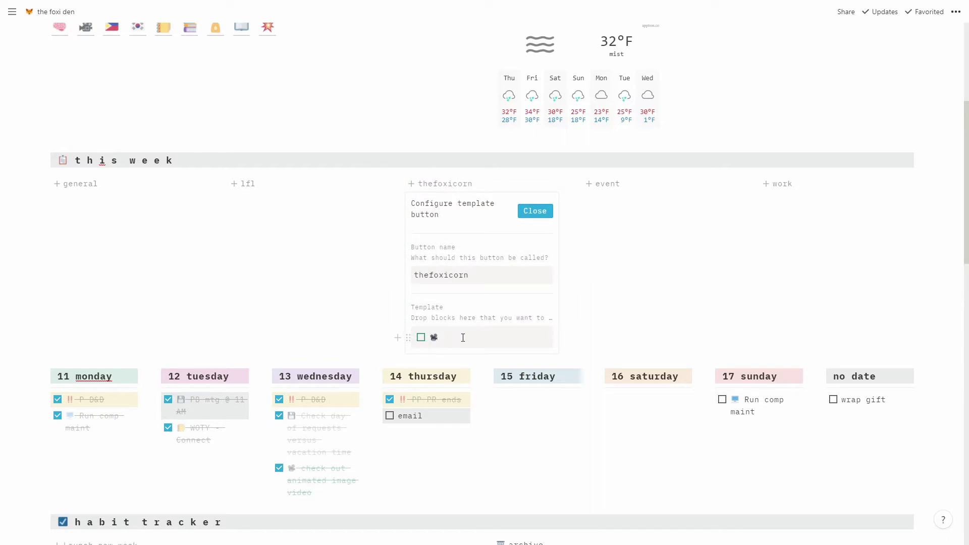
{"action": "left_click", "coordinate": [408, 337]}
{"action": "mouse_move", "coordinate": [379, 307]}
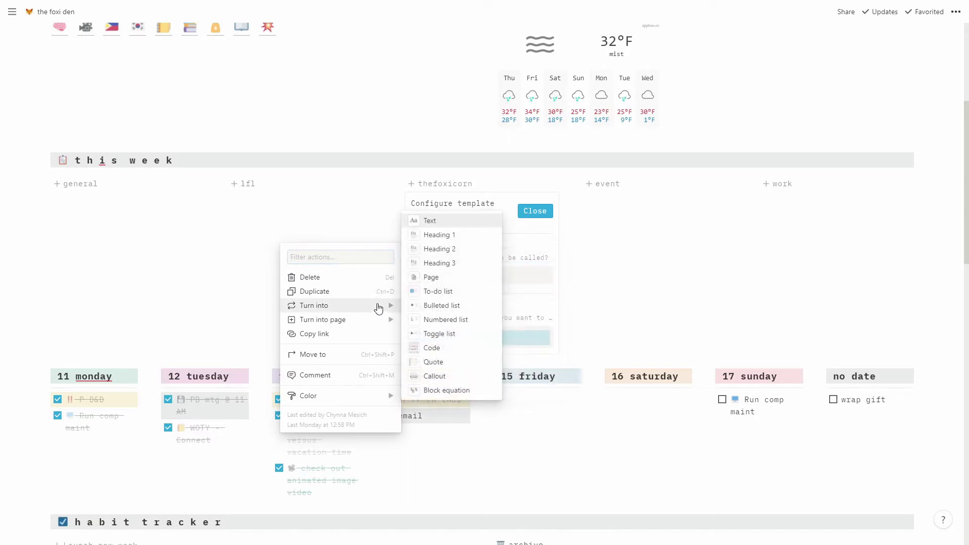
{"action": "left_click", "coordinate": [518, 335]}
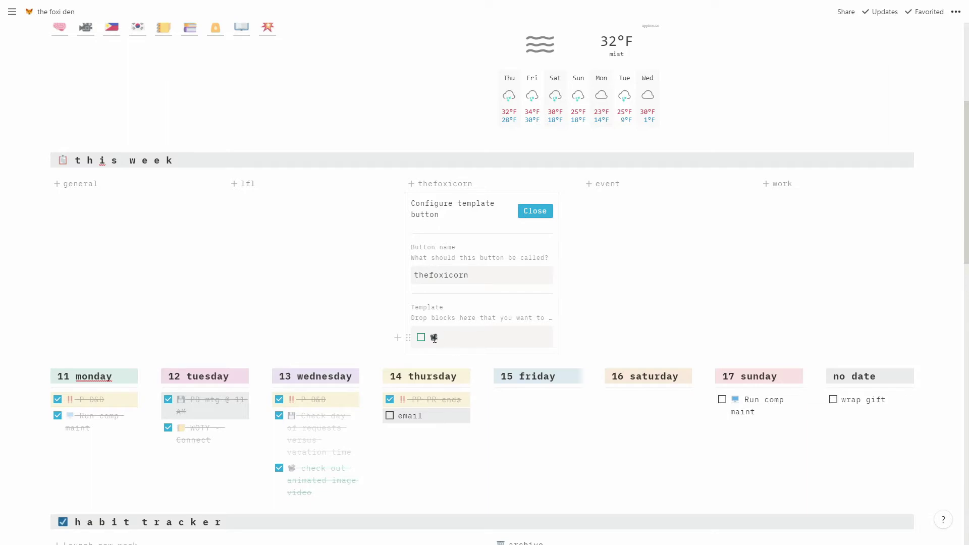
{"action": "left_click", "coordinate": [536, 215]}
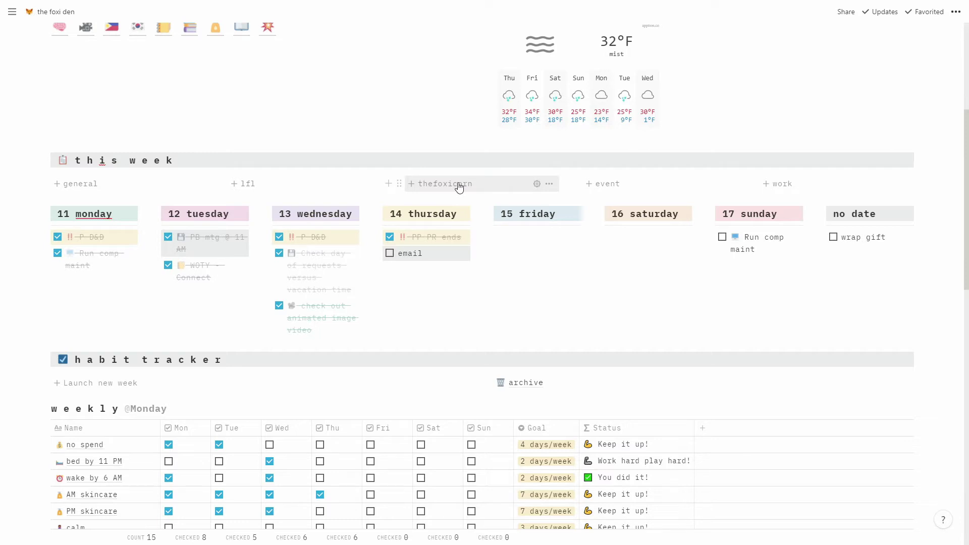
Create a to-do with the thefoxicorn template button, move it under 14 thursday and name it "film Notion video"
{"action": "left_click", "coordinate": [414, 190]}
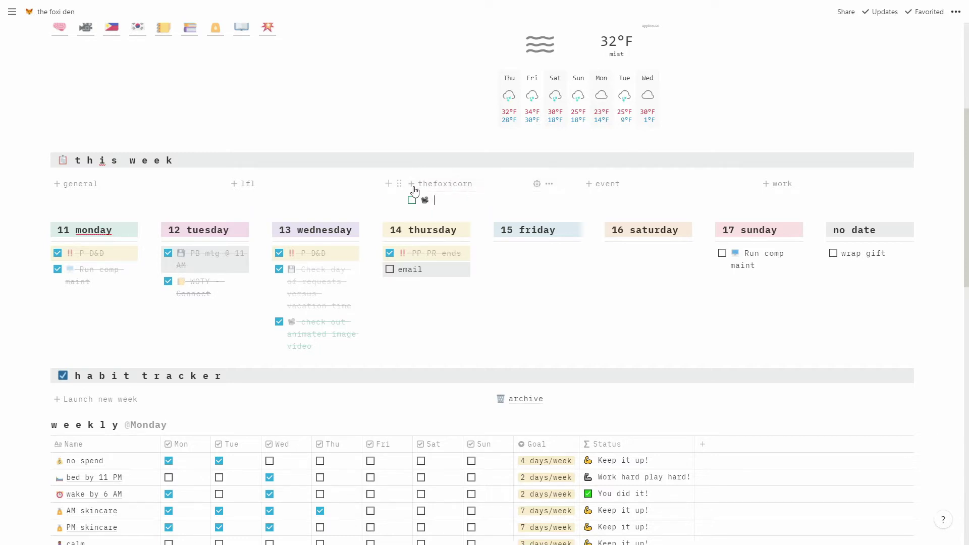
{"action": "left_click_drag", "start_coordinate": [399, 200], "coordinate": [402, 288]}
{"action": "left_click", "coordinate": [419, 273]}
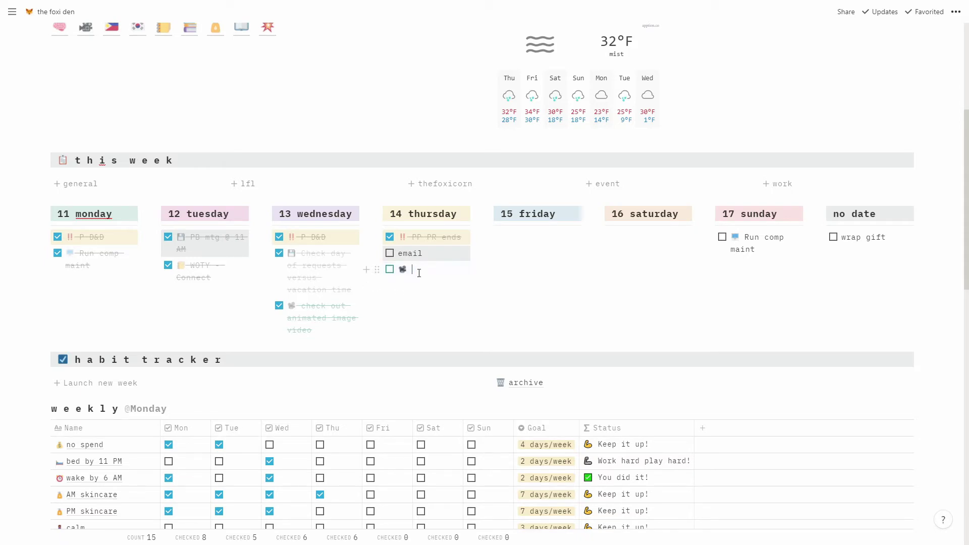
{"action": "type", "text": "film Notion vid"}
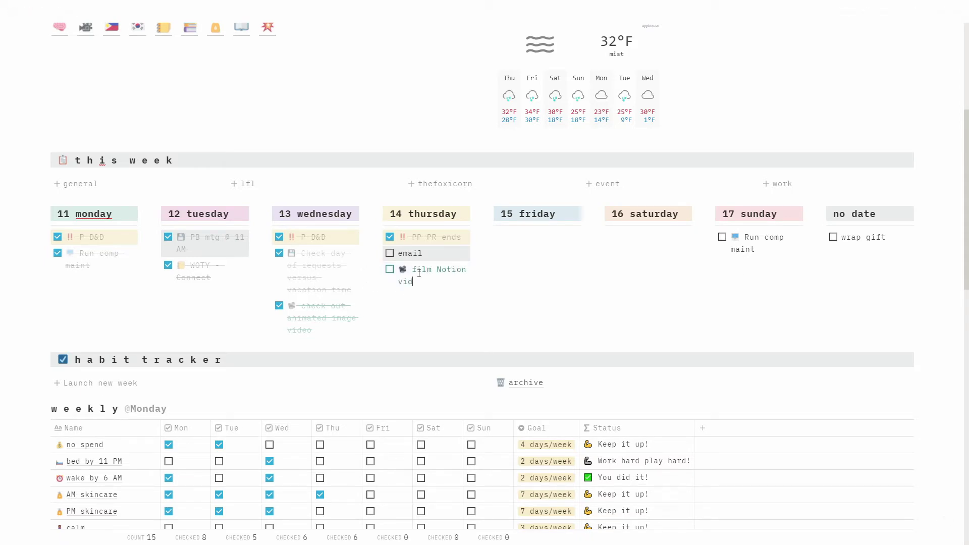
{"action": "type", "text": "eo"}
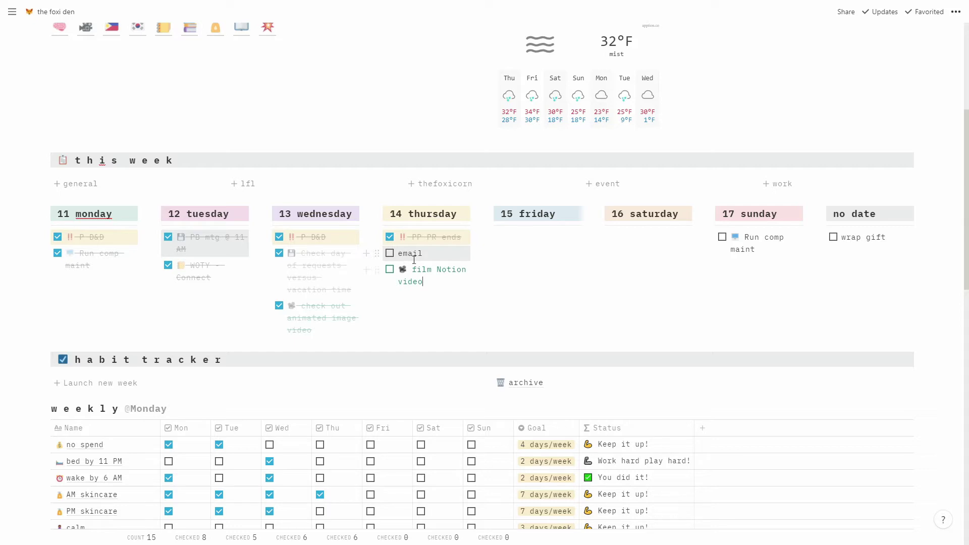
Move the "email" to-do from 14 thursday to 15 friday
{"action": "left_click_drag", "start_coordinate": [378, 253], "coordinate": [500, 238]}
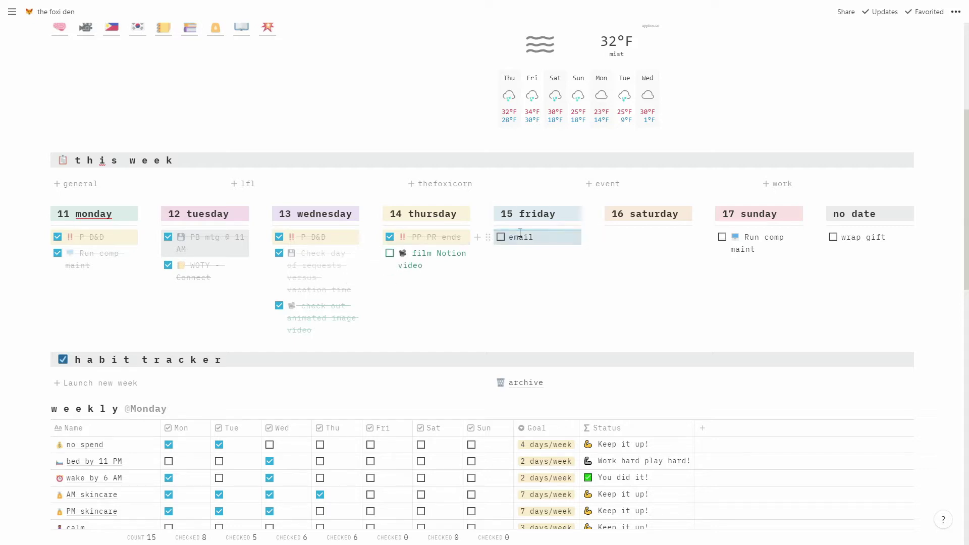
{"action": "left_click", "coordinate": [498, 267]}
{"action": "left_click", "coordinate": [445, 275]}
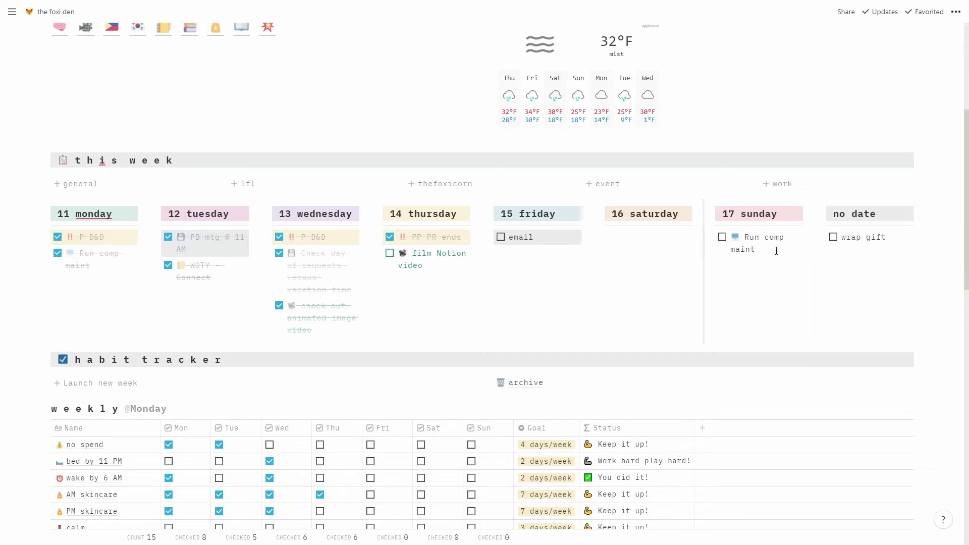
Look over the weekly habit tracker table below the this week section
{"action": "left_click", "coordinate": [119, 264]}
{"action": "scroll", "coordinate": [219, 292], "scroll_direction": "down", "scroll_amount": 5}
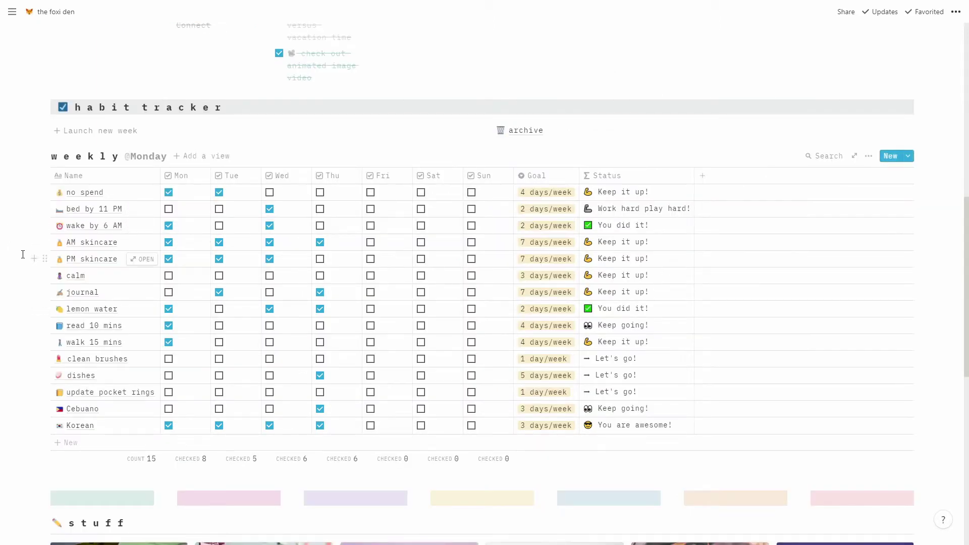
{"action": "left_click", "coordinate": [263, 110]}
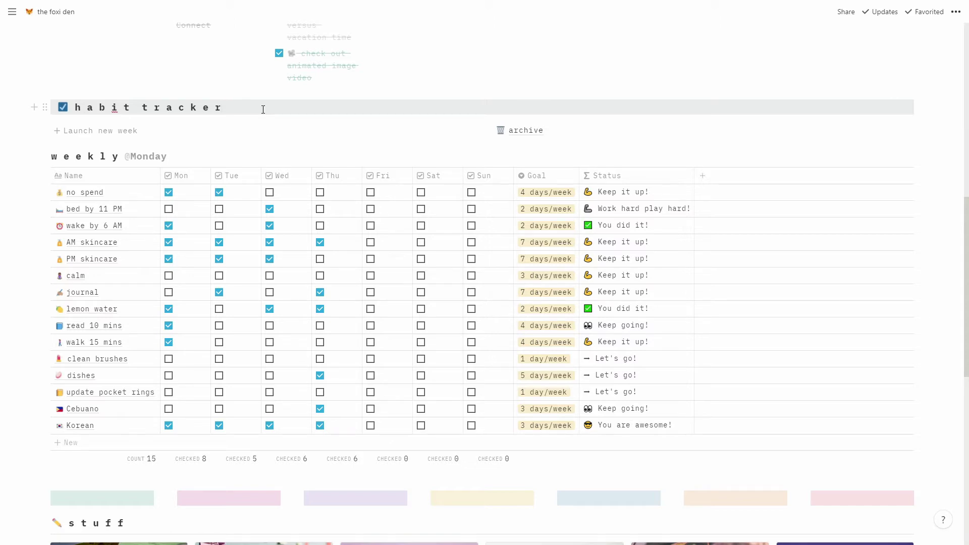
{"action": "scroll", "coordinate": [263, 109], "scroll_direction": "up", "scroll_amount": 5}
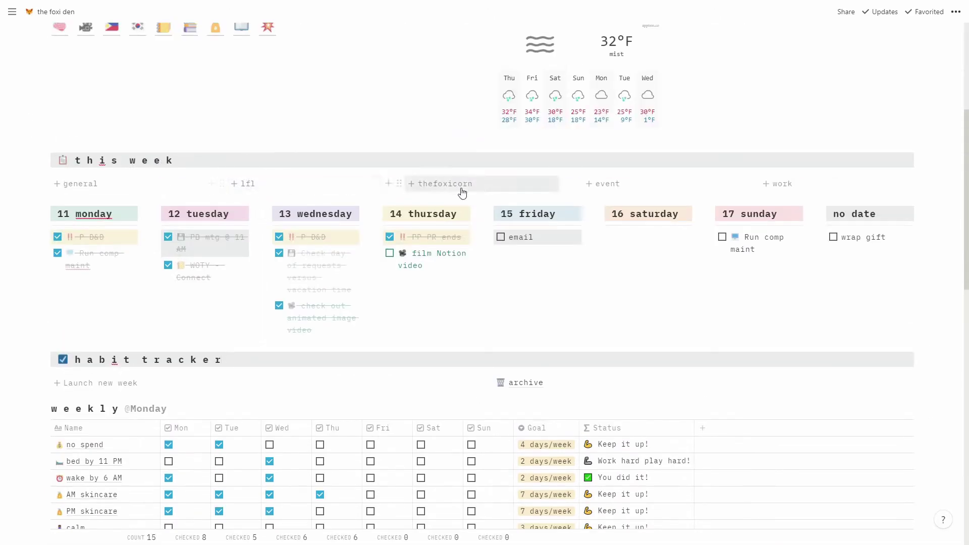
Open the configuration of the Launch new week template button and review its weekly habit table template
{"action": "scroll", "coordinate": [85, 233], "scroll_direction": "down", "scroll_amount": 3}
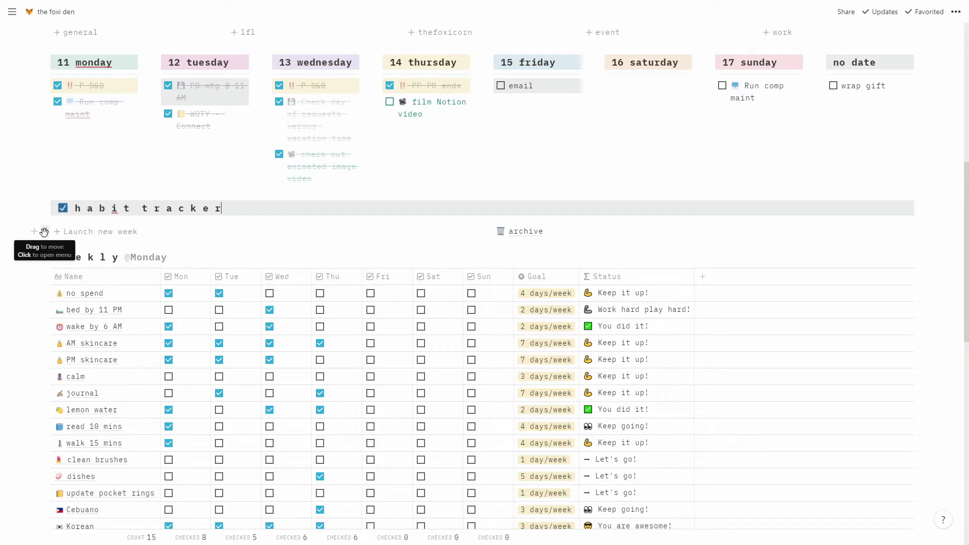
{"action": "left_click", "coordinate": [44, 232]}
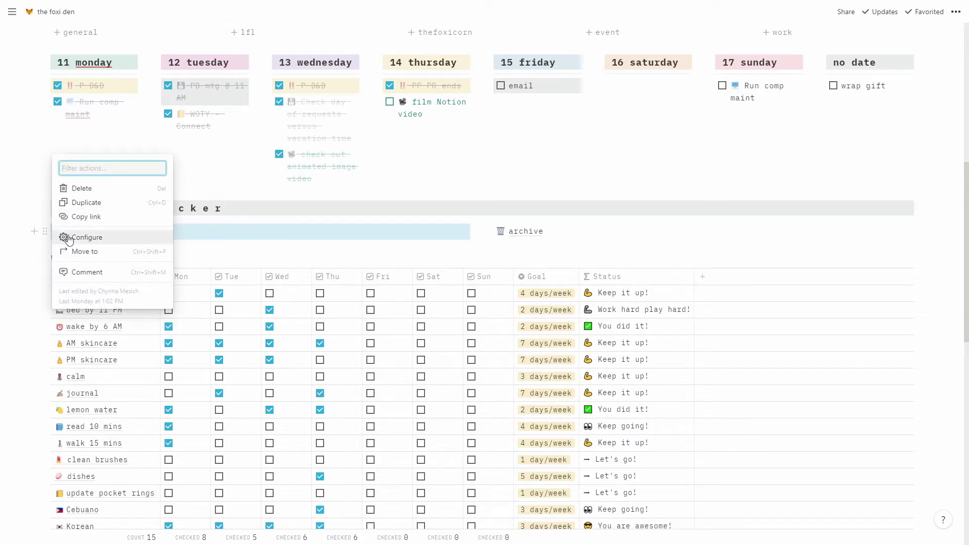
{"action": "left_click", "coordinate": [68, 238]}
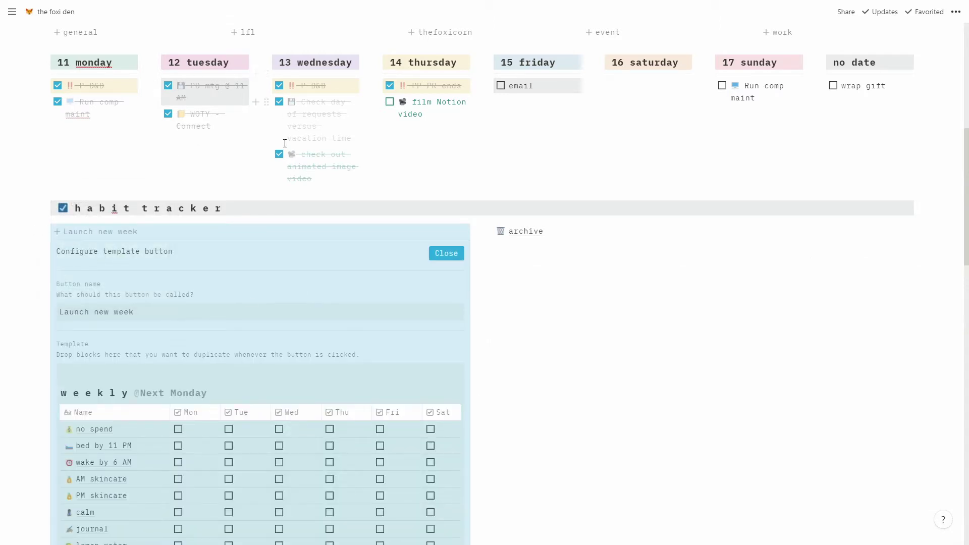
{"action": "scroll", "coordinate": [208, 256], "scroll_direction": "down", "scroll_amount": 4}
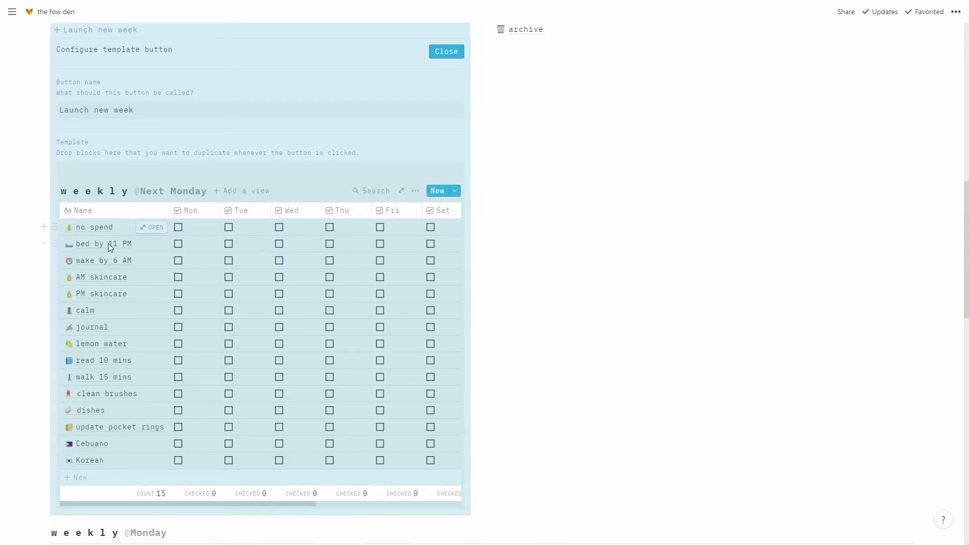
{"action": "scroll", "coordinate": [195, 259], "scroll_direction": "up", "scroll_amount": 1}
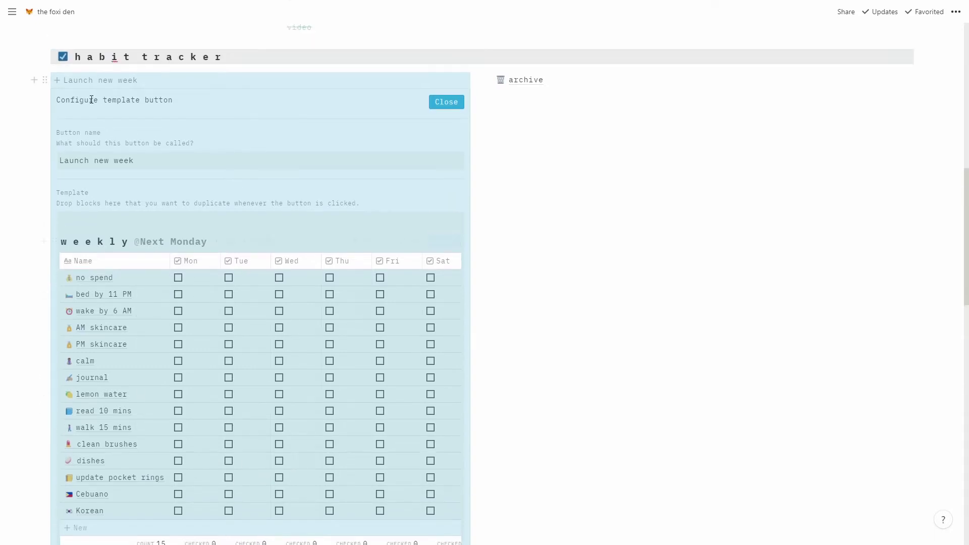
{"action": "scroll", "coordinate": [198, 338], "scroll_direction": "down", "scroll_amount": 3}
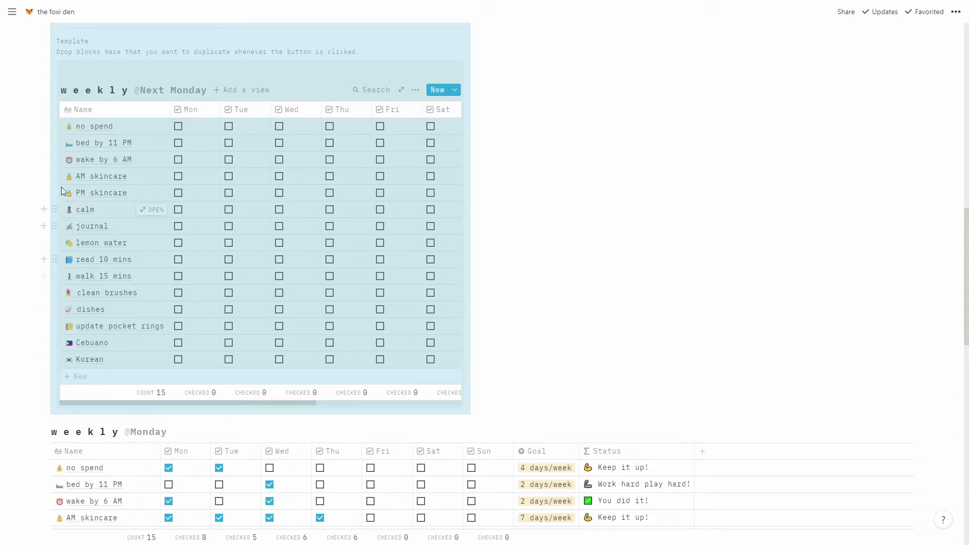
{"action": "scroll", "coordinate": [441, 145], "scroll_direction": "up", "scroll_amount": 3}
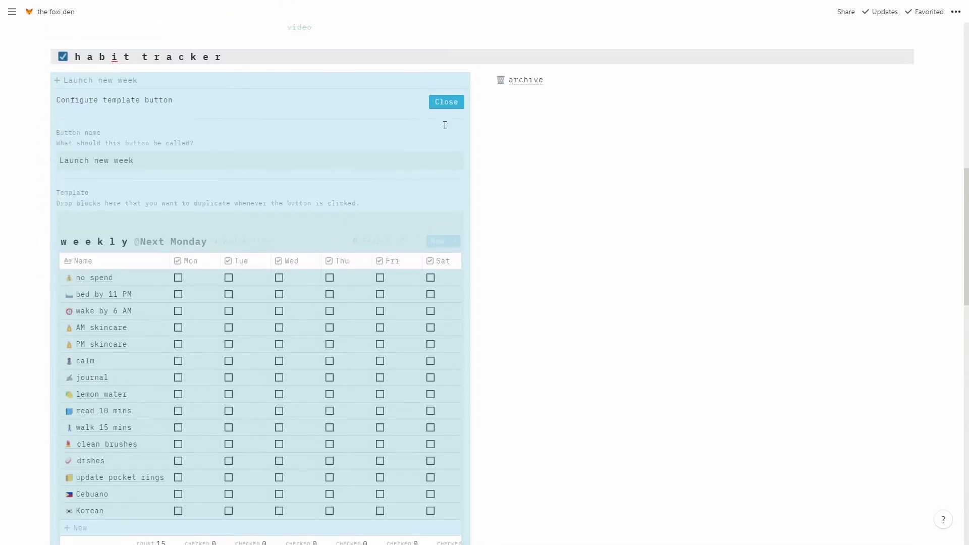
{"action": "left_click", "coordinate": [446, 100]}
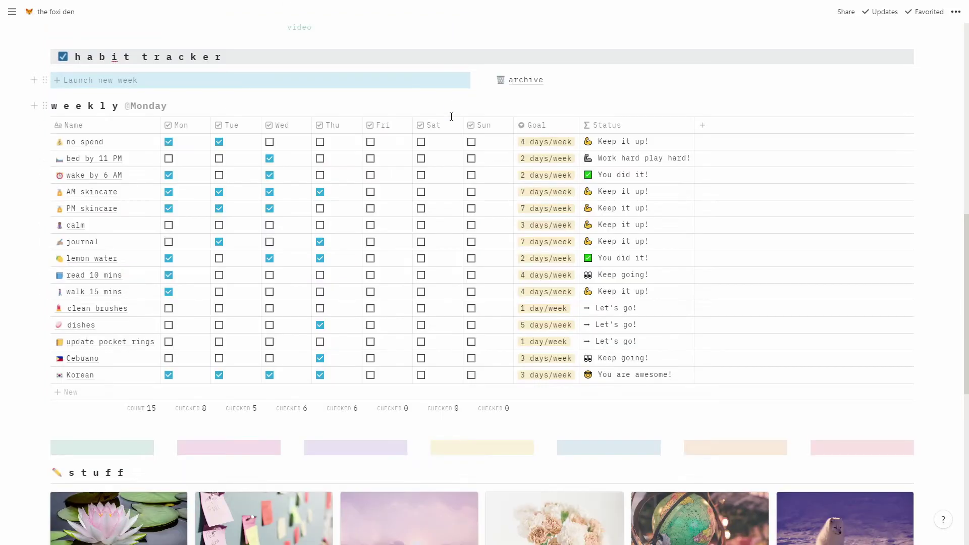
{"action": "left_click", "coordinate": [68, 82]}
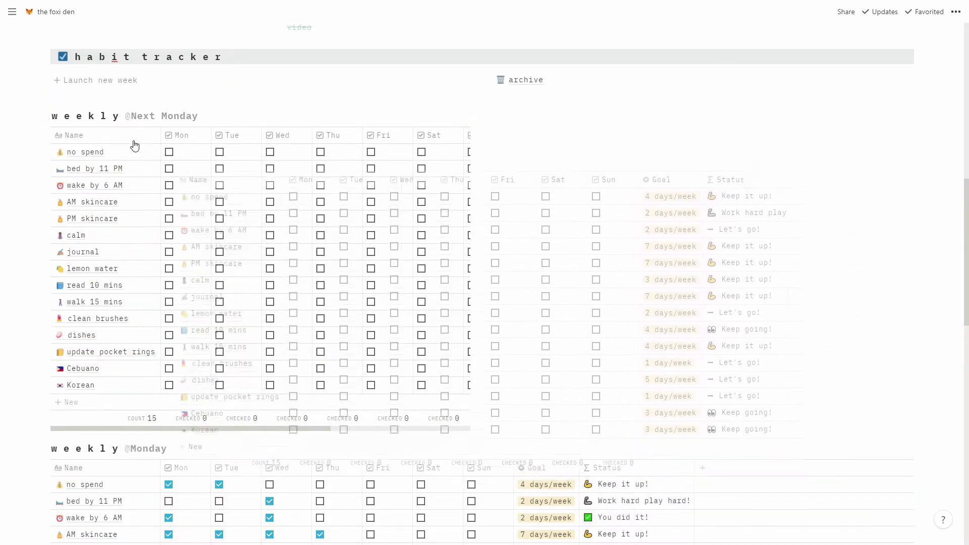
{"action": "left_click_drag", "start_coordinate": [134, 146], "coordinate": [167, 437]}
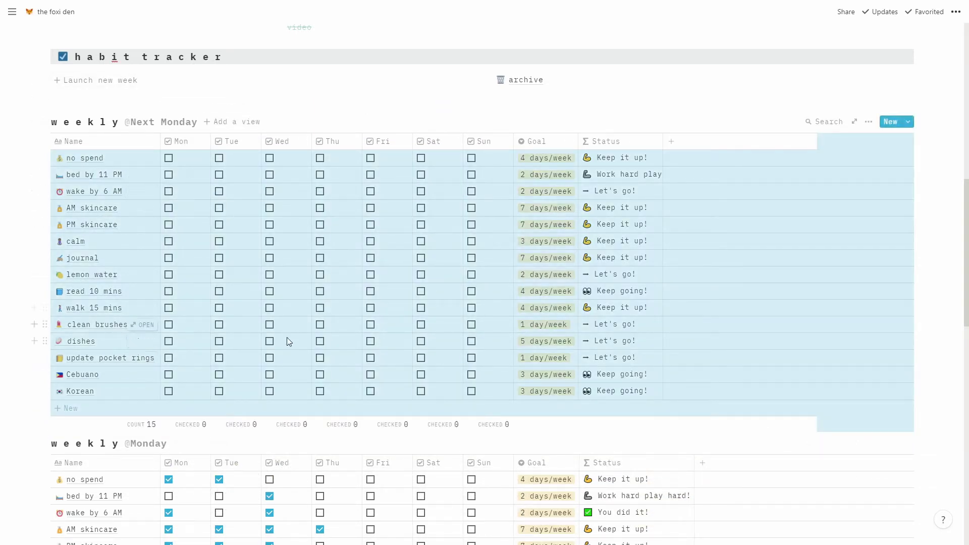
{"action": "scroll", "coordinate": [286, 341], "scroll_direction": "down", "scroll_amount": 1}
{"action": "left_click", "coordinate": [174, 73]}
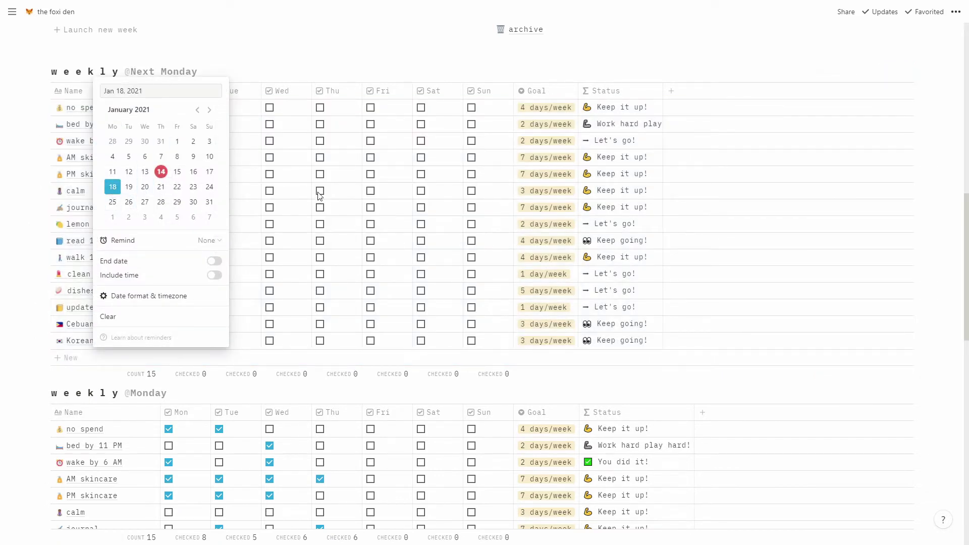
{"action": "left_click", "coordinate": [227, 79]}
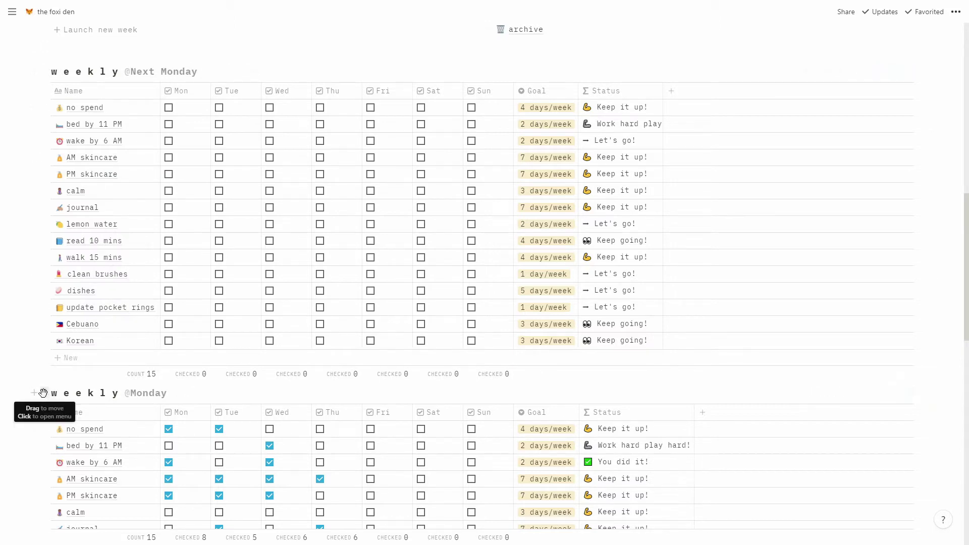
{"action": "left_click_drag", "start_coordinate": [42, 394], "coordinate": [523, 405]}
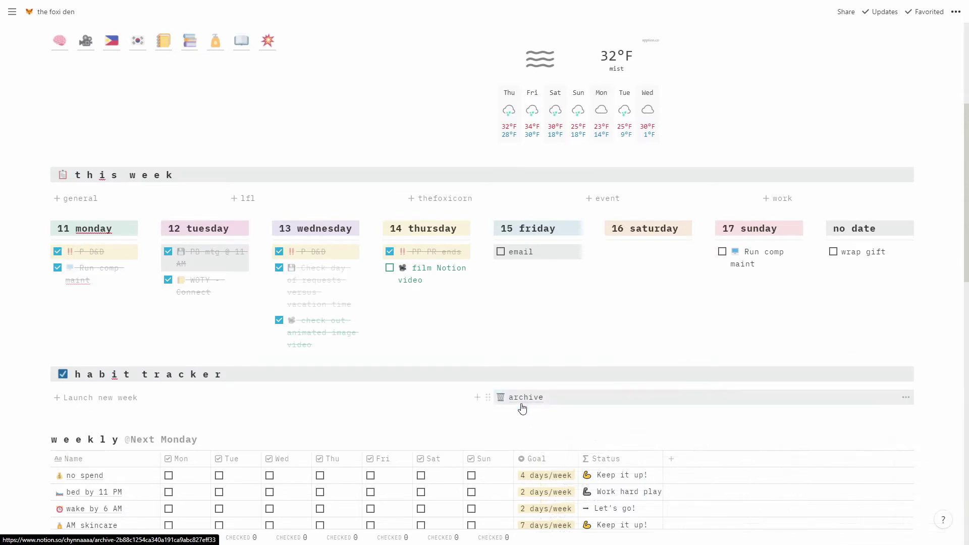
{"action": "scroll", "coordinate": [311, 329], "scroll_direction": "down", "scroll_amount": 4}
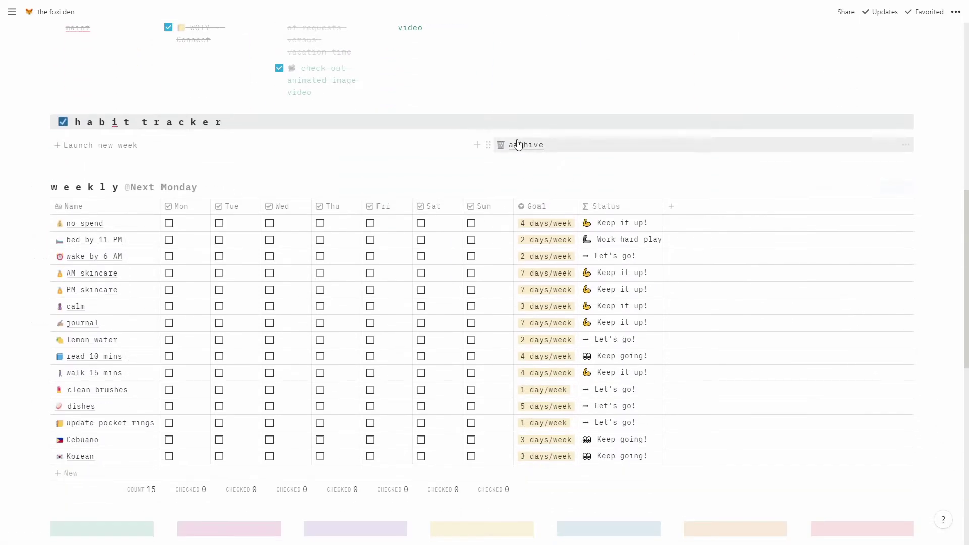
{"action": "left_click", "coordinate": [521, 145]}
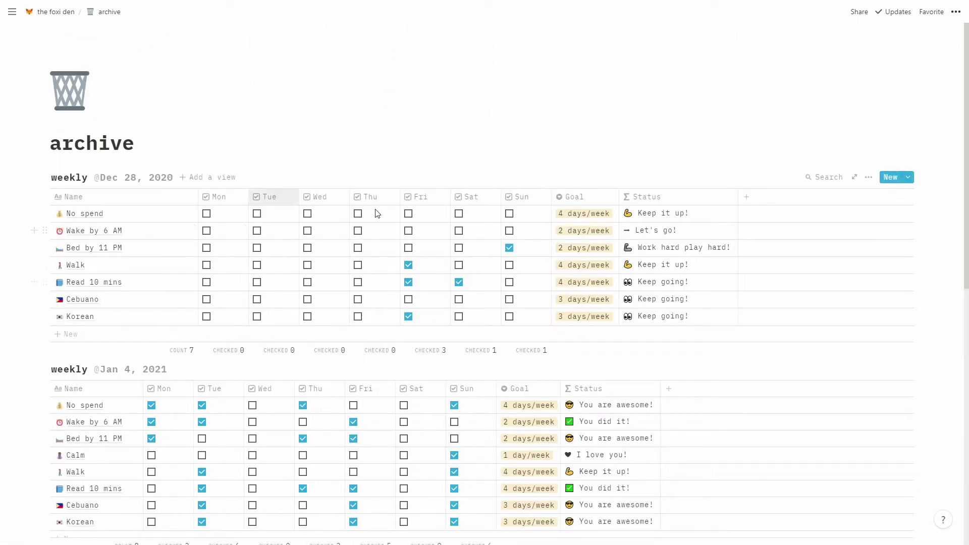
{"action": "scroll", "coordinate": [255, 270], "scroll_direction": "down", "scroll_amount": 5}
{"action": "scroll", "coordinate": [227, 288], "scroll_direction": "down", "scroll_amount": 5}
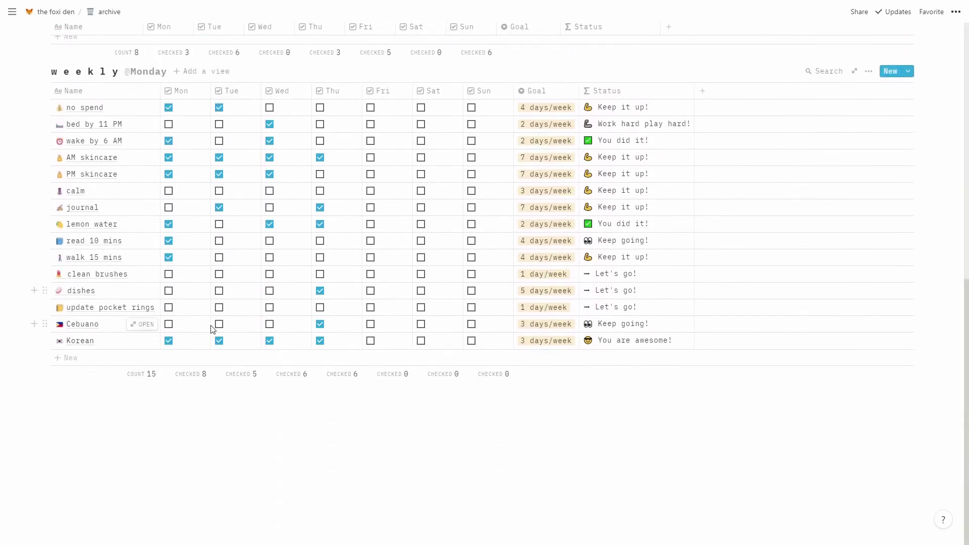
{"action": "scroll", "coordinate": [216, 329], "scroll_direction": "up", "scroll_amount": 2}
{"action": "left_click", "coordinate": [45, 172]}
{"action": "left_click", "coordinate": [90, 194]}
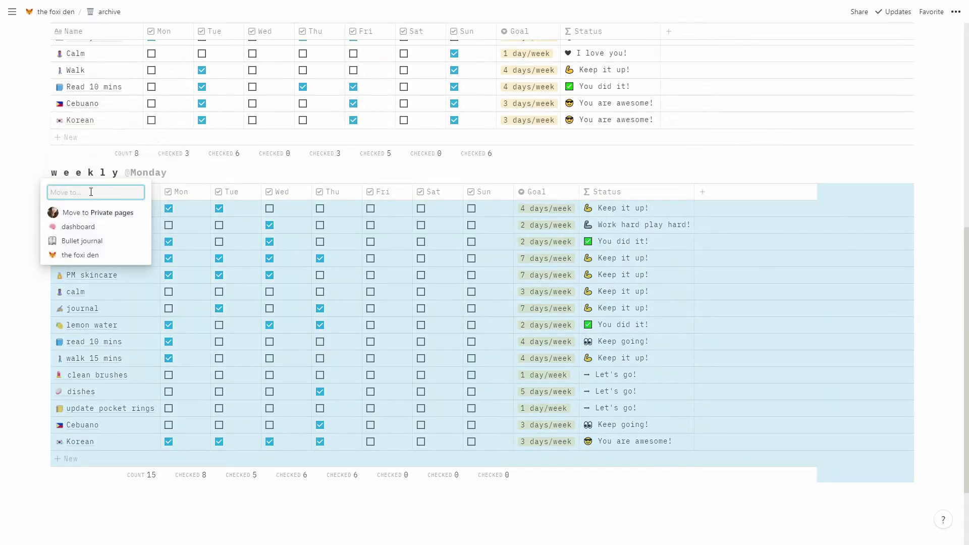
{"action": "left_click", "coordinate": [104, 260]}
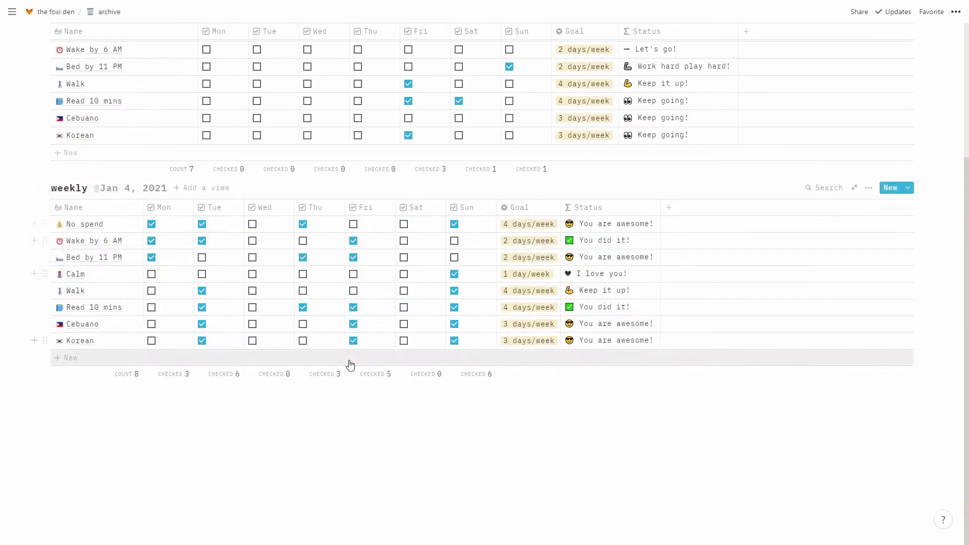
{"action": "scroll", "coordinate": [347, 364], "scroll_direction": "up", "scroll_amount": 4}
{"action": "left_click", "coordinate": [71, 17]}
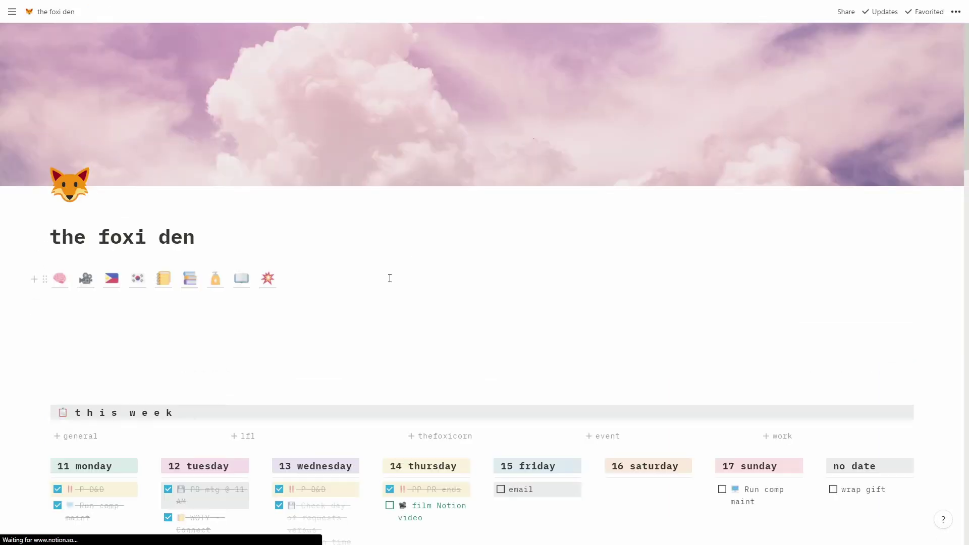
{"action": "scroll", "coordinate": [199, 260], "scroll_direction": "down", "scroll_amount": 10}
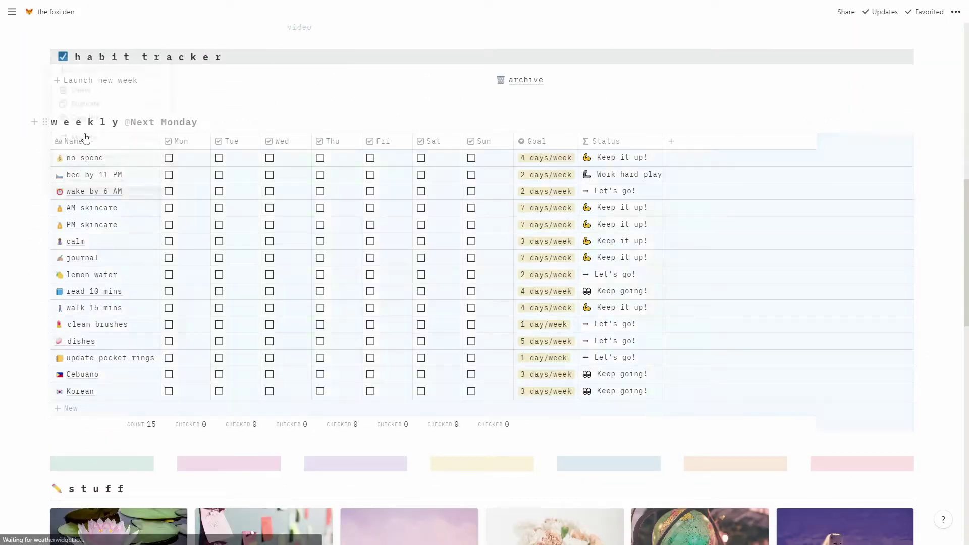
{"action": "left_click", "coordinate": [45, 122]}
{"action": "left_click", "coordinate": [100, 91]}
{"action": "scroll", "coordinate": [131, 303], "scroll_direction": "down", "scroll_amount": 8}
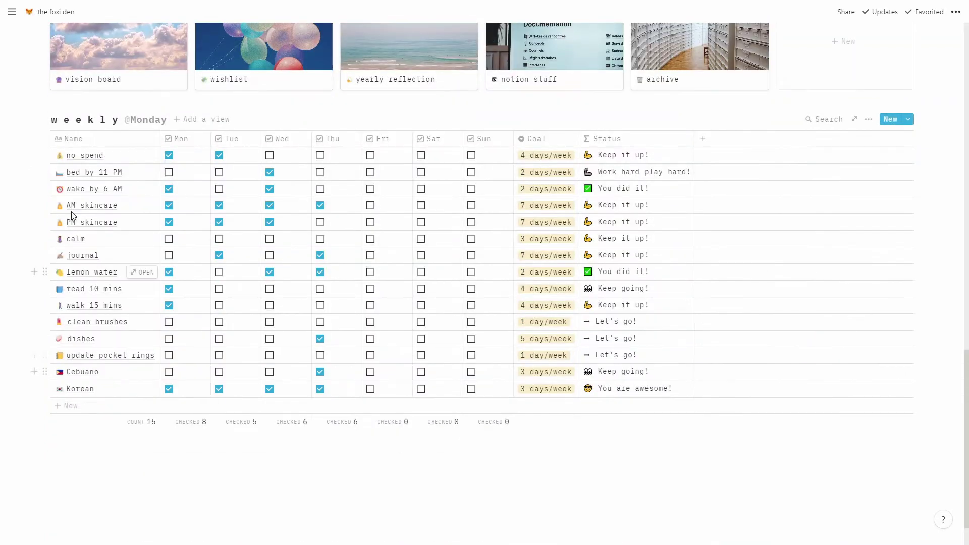
{"action": "left_click_drag", "start_coordinate": [45, 117], "coordinate": [86, 363]}
{"action": "left_click", "coordinate": [78, 350]}
{"action": "left_click", "coordinate": [45, 354]}
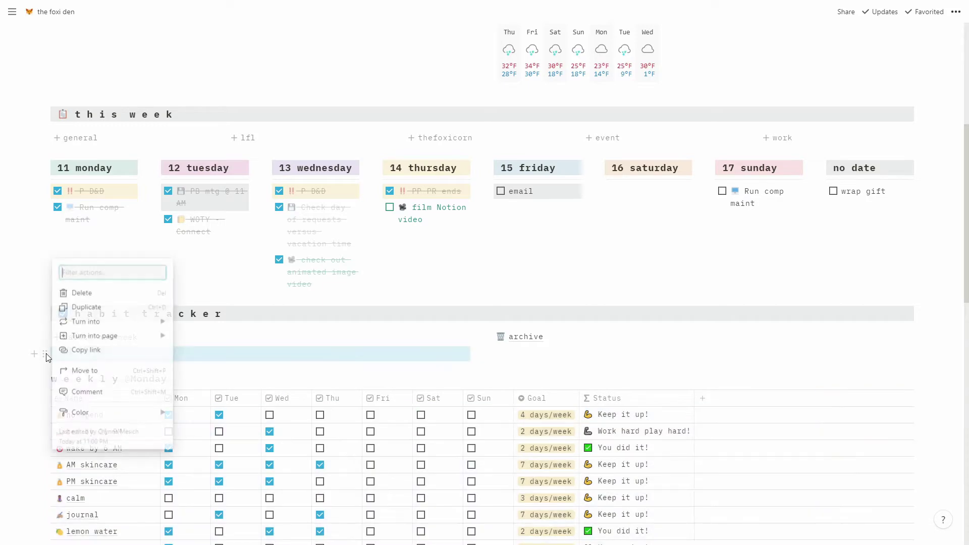
{"action": "left_click", "coordinate": [80, 293]}
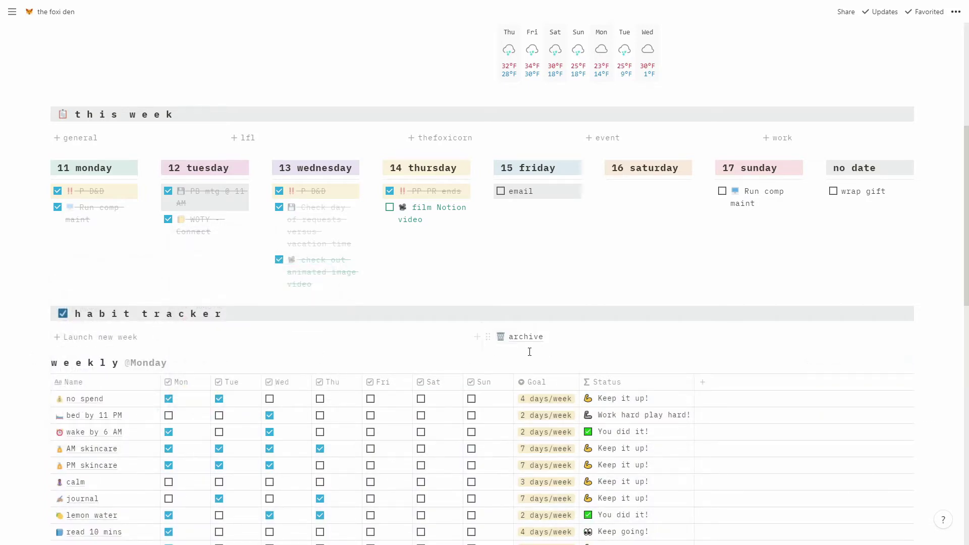
Open the "no spend" habit entry, review its properties including the Goal, and close it
{"action": "scroll", "coordinate": [249, 318], "scroll_direction": "down", "scroll_amount": 5}
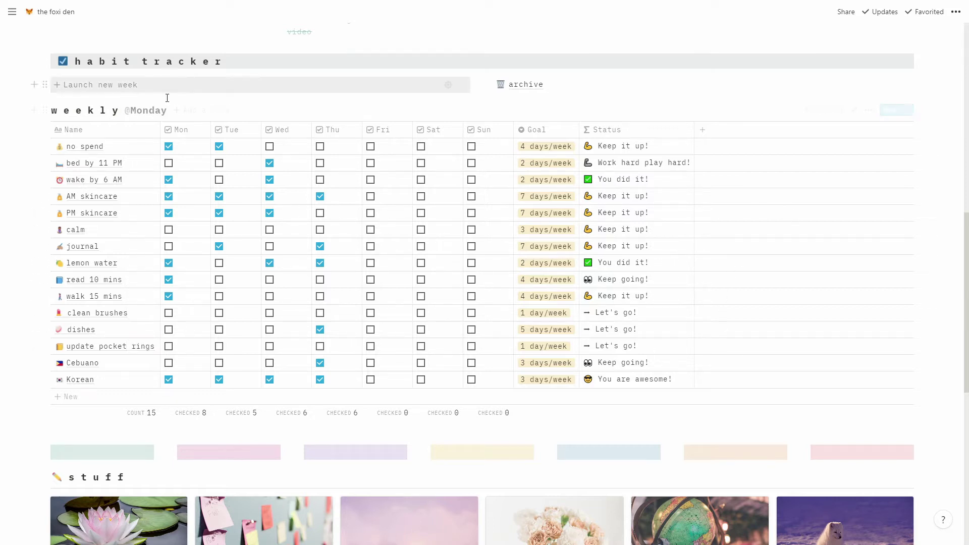
{"action": "left_click", "coordinate": [141, 145]}
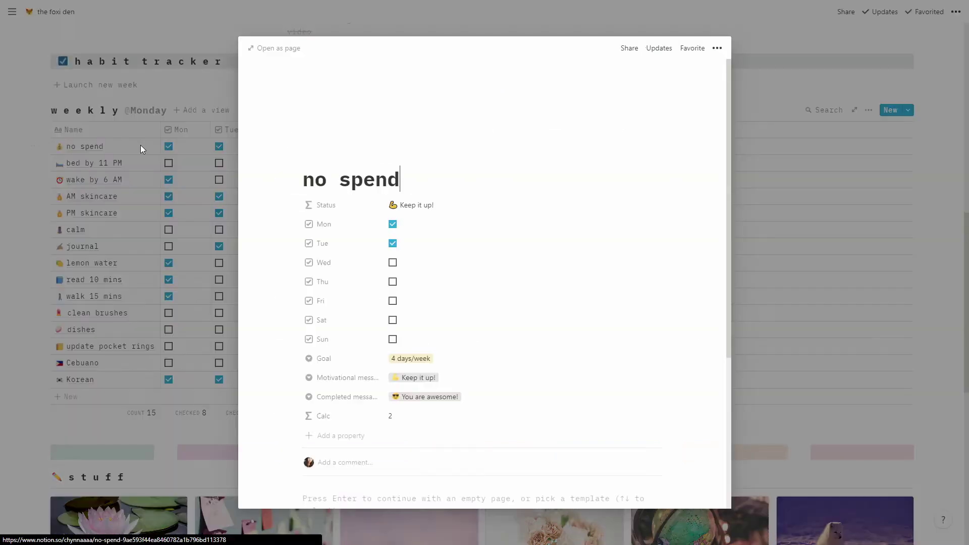
{"action": "scroll", "coordinate": [578, 286], "scroll_direction": "down", "scroll_amount": 2}
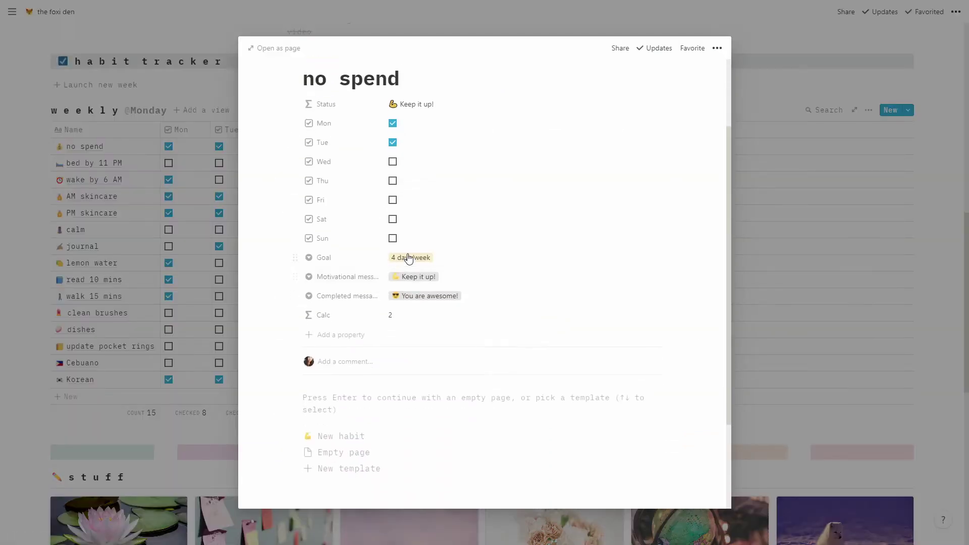
{"action": "left_click", "coordinate": [440, 261]}
{"action": "key", "text": "Escape"}
{"action": "key", "text": "Escape"}
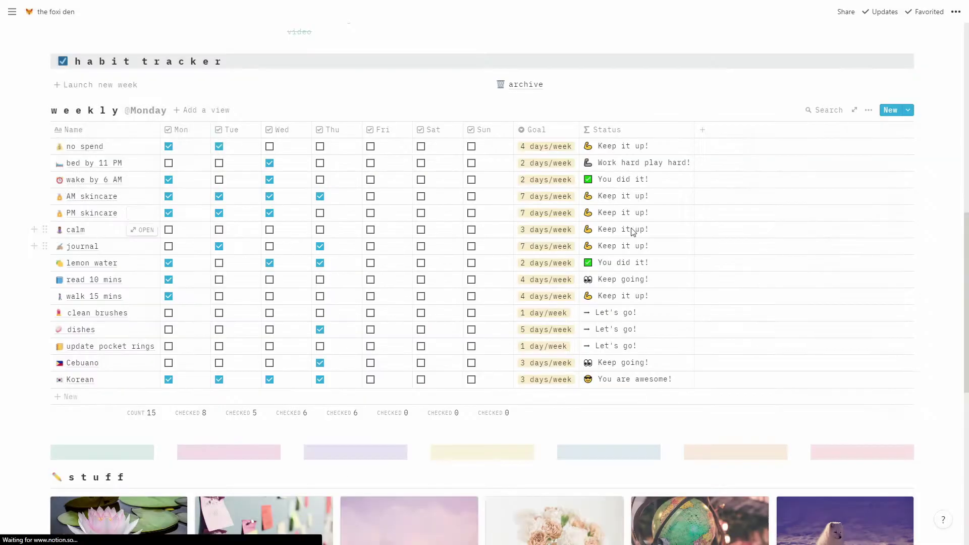
View the Goal options for AM skincare and inspect the Status column in the weekly table without changing either
{"action": "left_click", "coordinate": [557, 196]}
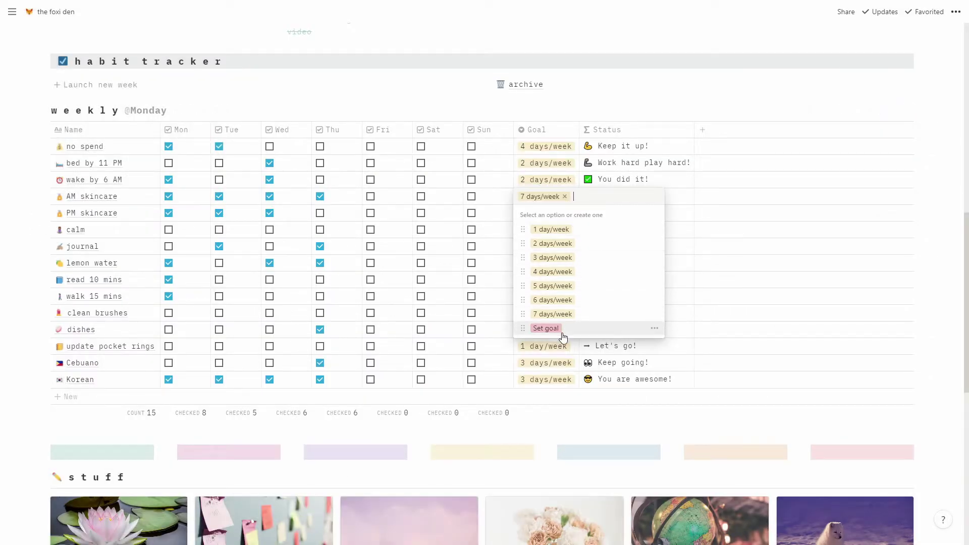
{"action": "key", "text": "Escape"}
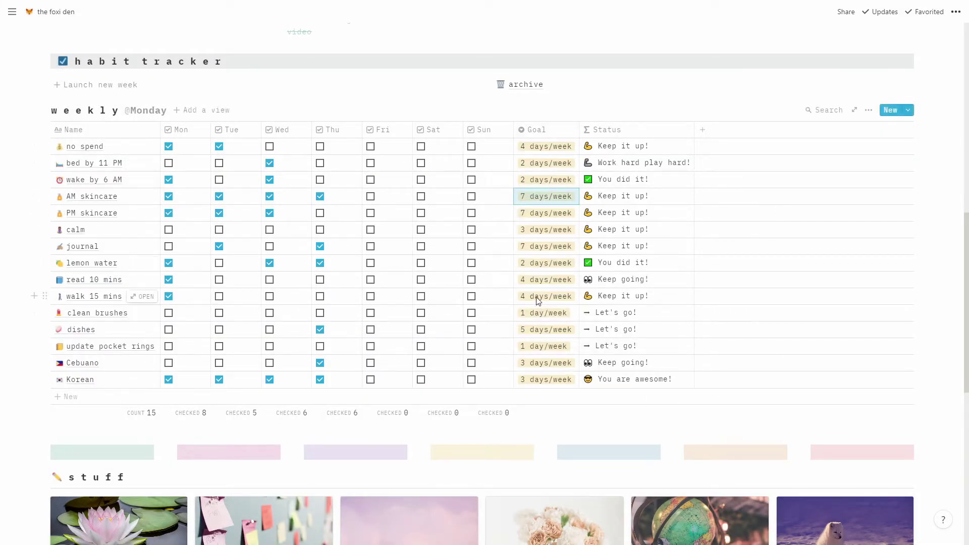
{"action": "left_click", "coordinate": [616, 131]}
{"action": "left_click", "coordinate": [785, 193]}
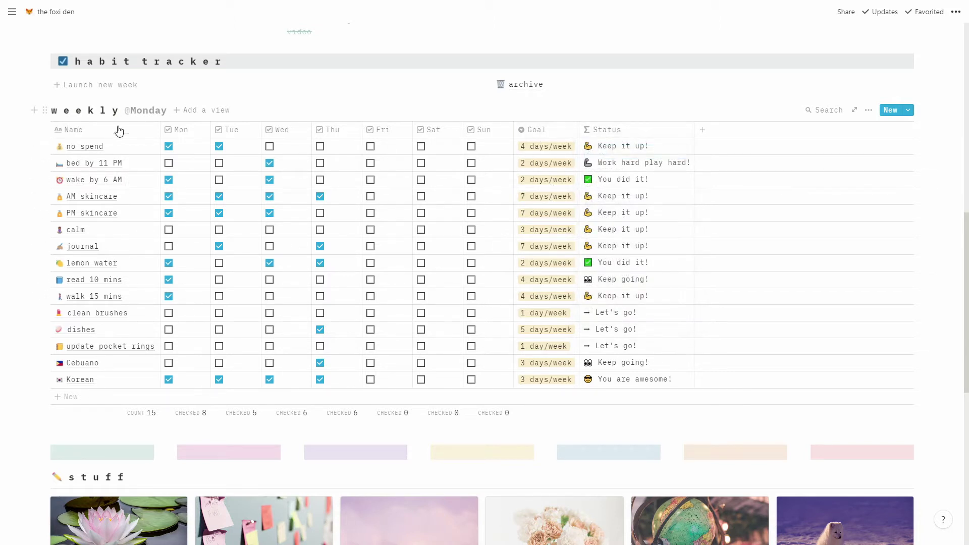
Review the motivational and completed message options in the "no spend" habit entry, keeping the current choices, and close it
{"action": "left_click", "coordinate": [141, 147]}
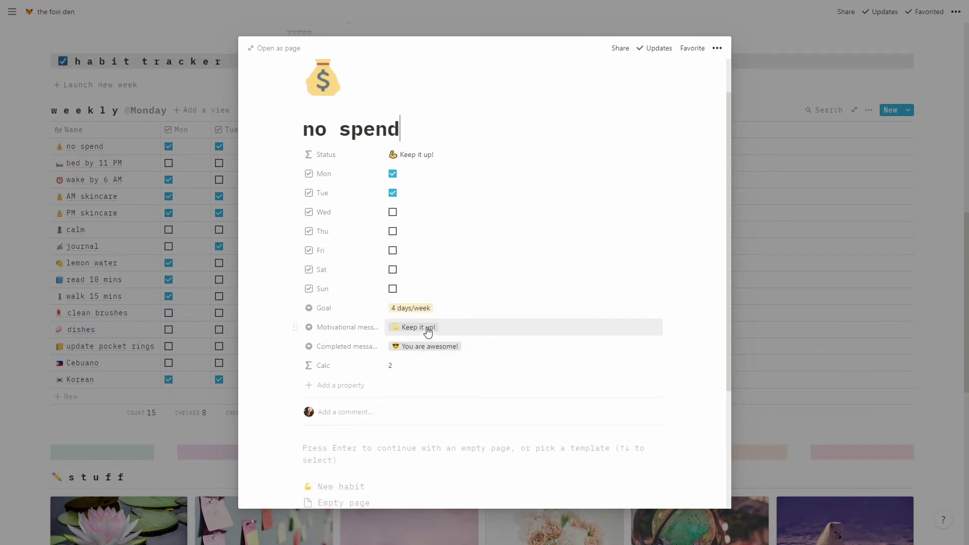
{"action": "left_click", "coordinate": [424, 328]}
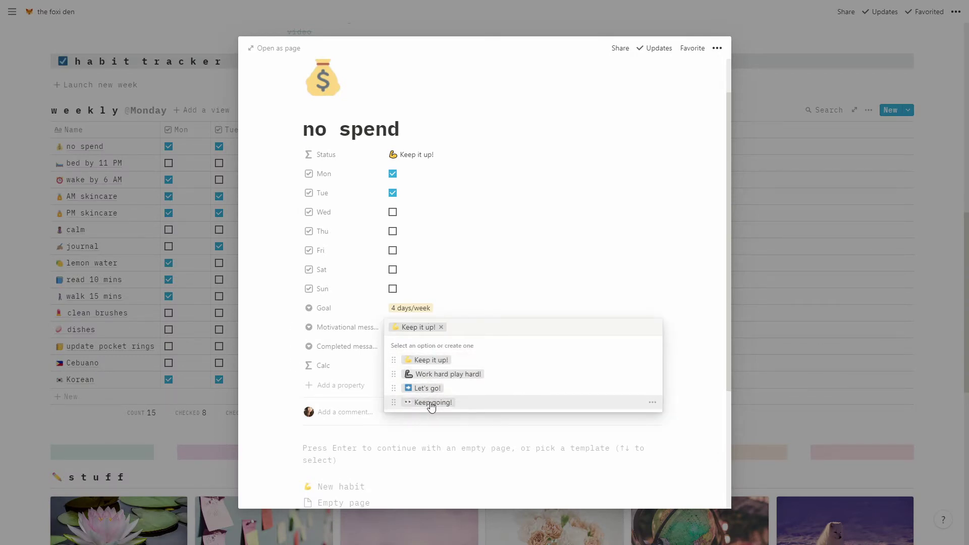
{"action": "left_click", "coordinate": [448, 359]}
{"action": "left_click", "coordinate": [449, 349]}
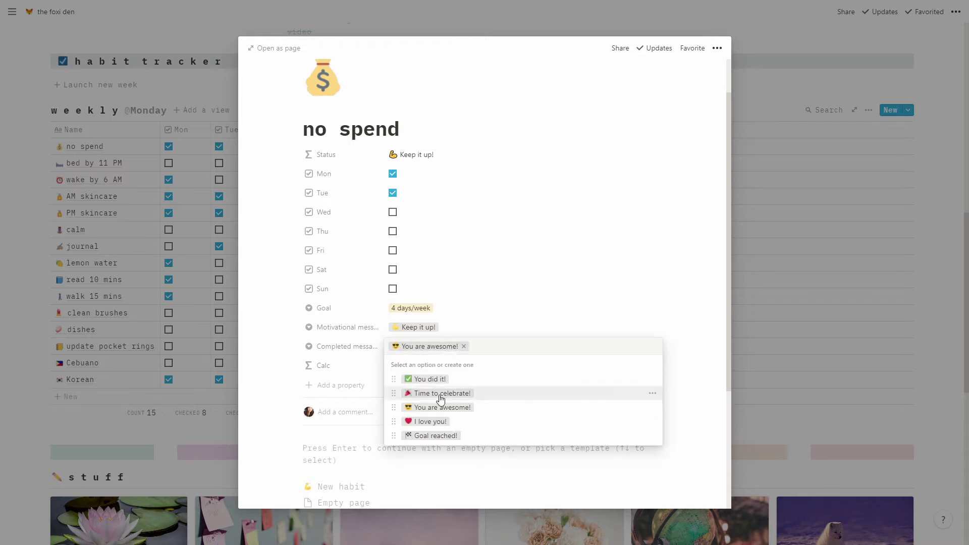
{"action": "left_click", "coordinate": [695, 256]}
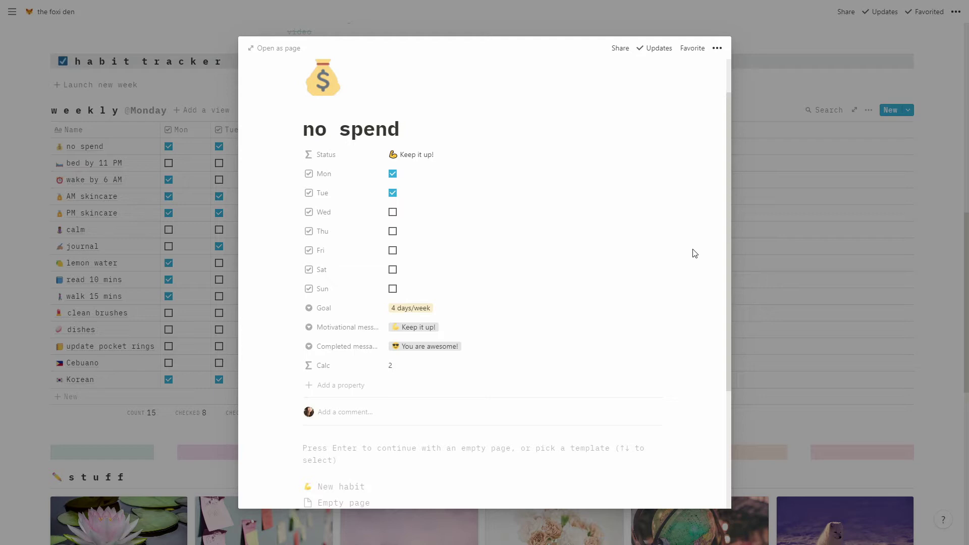
{"action": "left_click", "coordinate": [754, 347]}
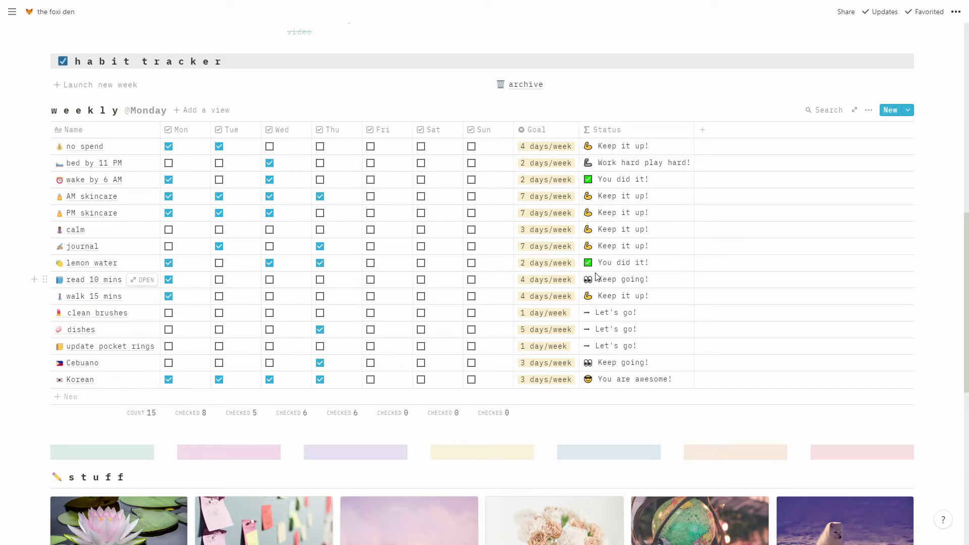
View the color and background options of the green divider bar above the stuff gallery
{"action": "scroll", "coordinate": [251, 347], "scroll_direction": "down", "scroll_amount": 4}
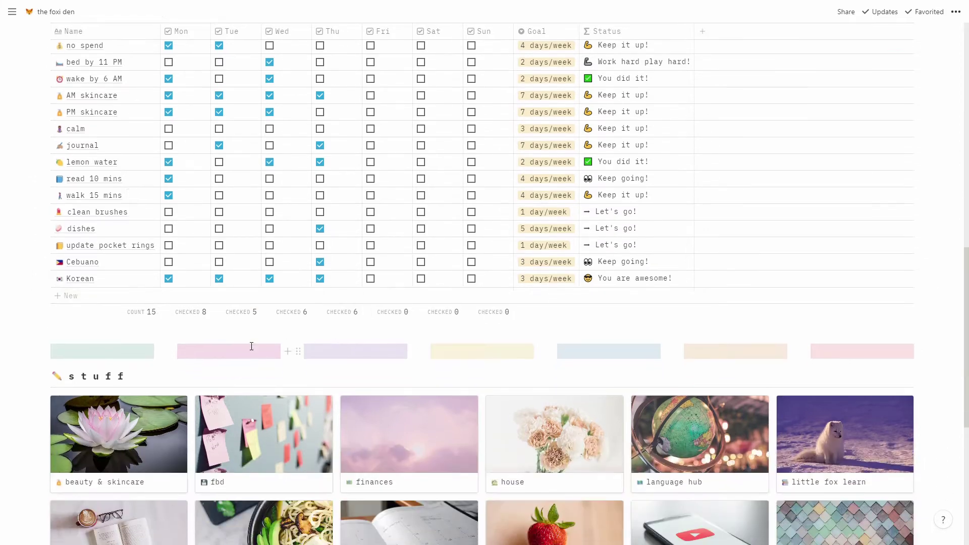
{"action": "scroll", "coordinate": [57, 354], "scroll_direction": "down", "scroll_amount": 5}
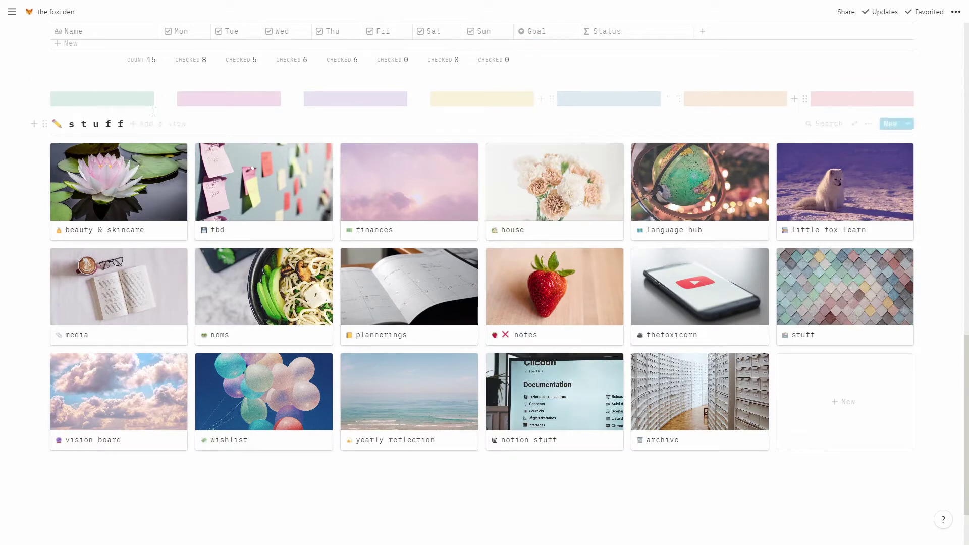
{"action": "left_click", "coordinate": [47, 98]}
{"action": "mouse_move", "coordinate": [78, 157]}
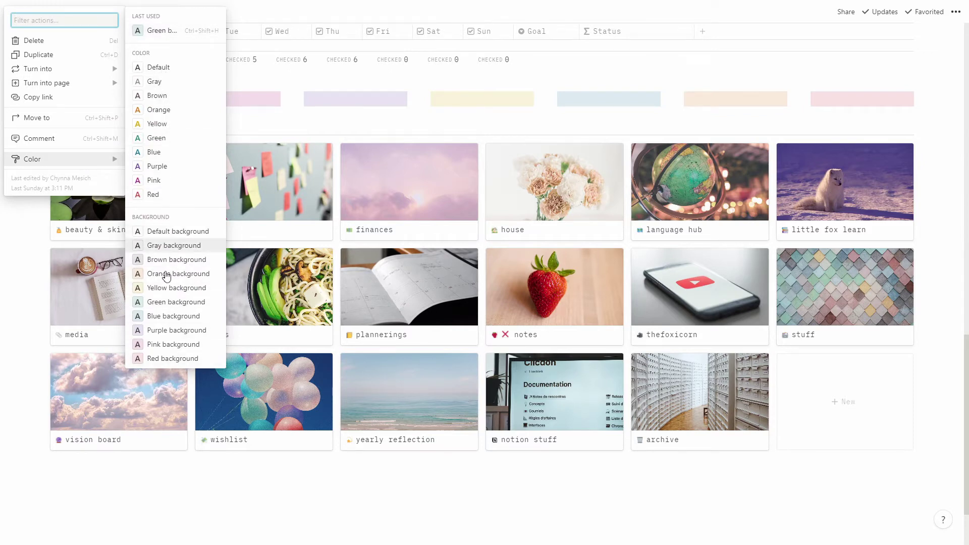
{"action": "left_click", "coordinate": [10, 262]}
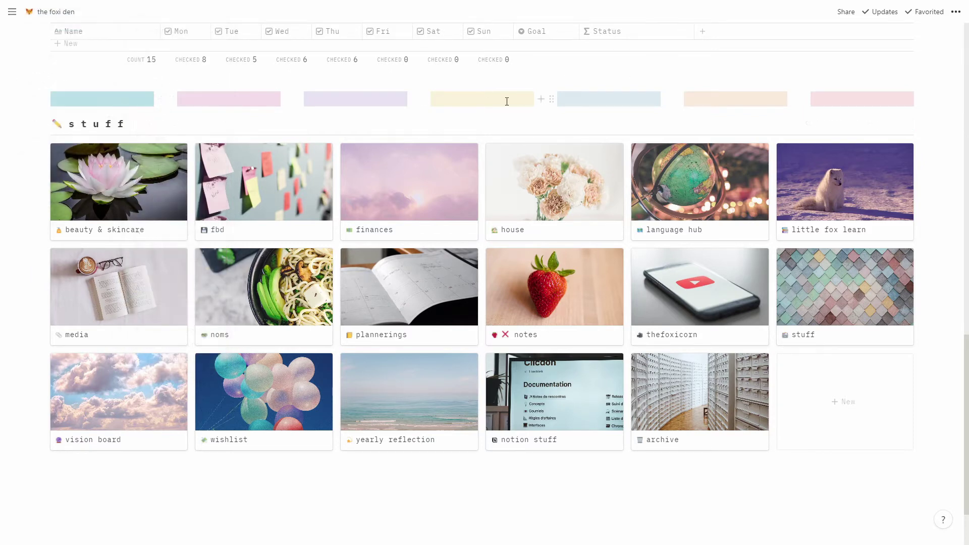
Place the cursor in the empty yellow divider bar and add a blank text block below the stuff gallery
{"action": "left_click", "coordinate": [507, 101]}
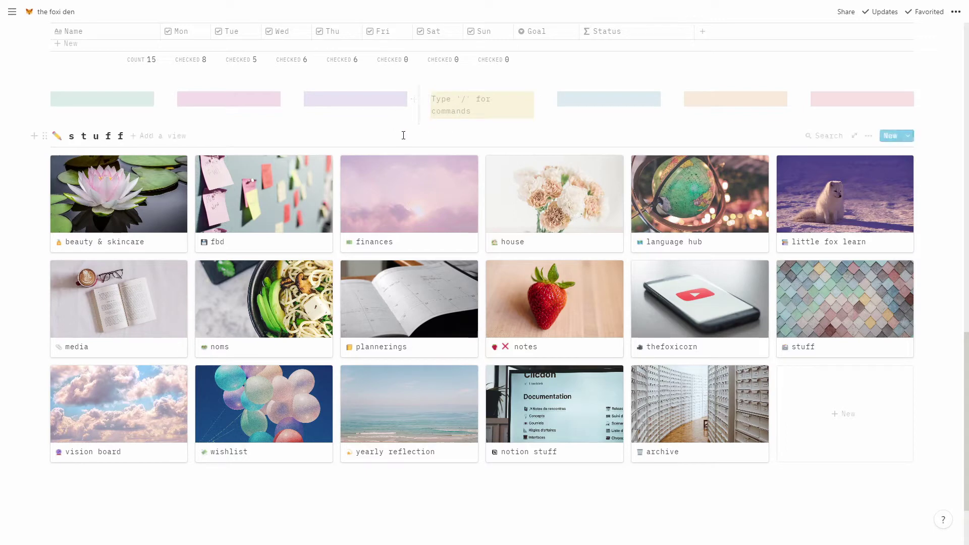
{"action": "left_click", "coordinate": [88, 528]}
{"action": "left_click", "coordinate": [87, 528]}
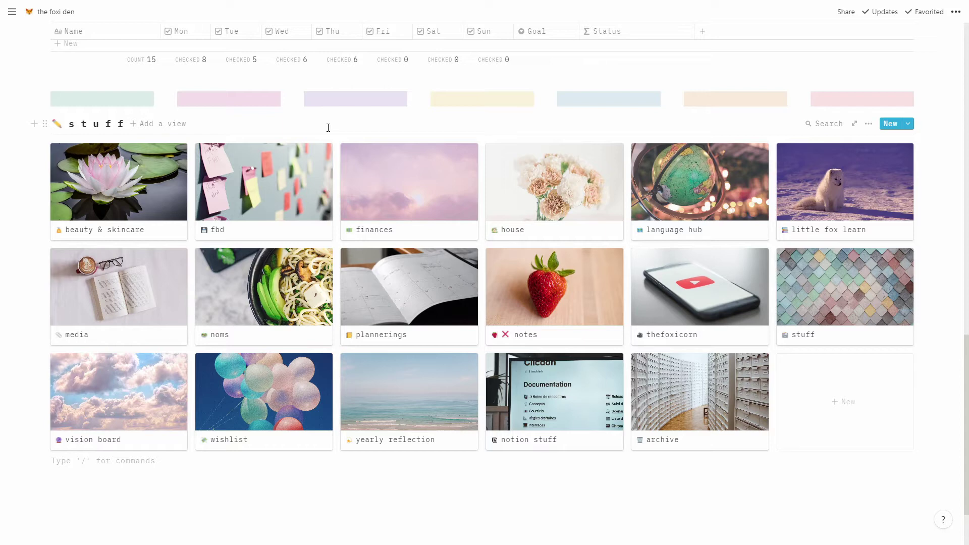
View the available view types for the stuff gallery and dismiss the list without creating a view
{"action": "left_click", "coordinate": [174, 126]}
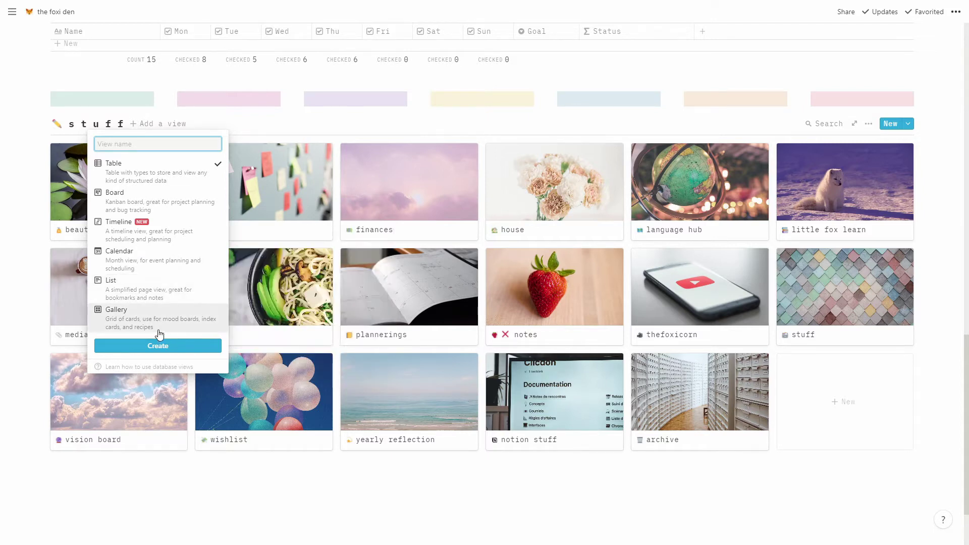
{"action": "left_click", "coordinate": [147, 512]}
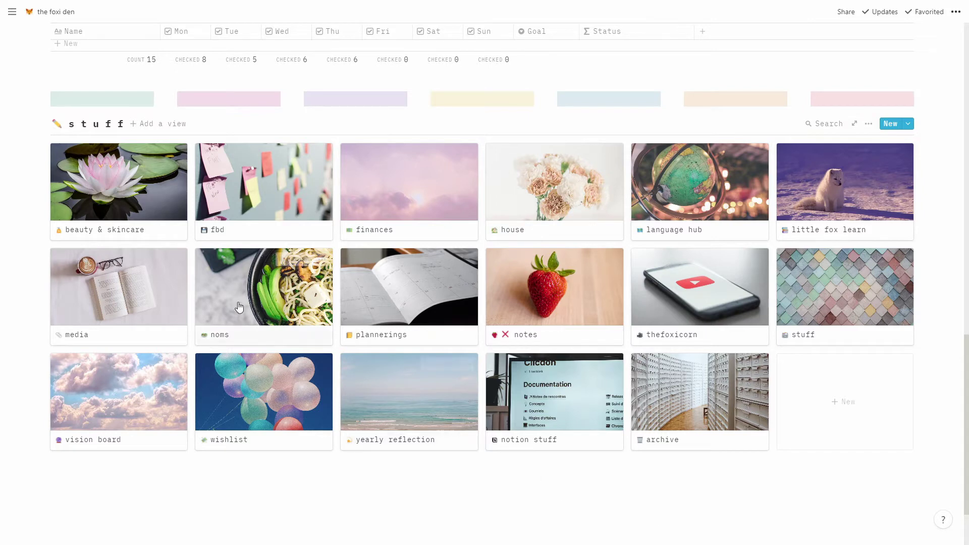
Open the beauty & skincare page from the stuff gallery and view its products table
{"action": "left_click", "coordinate": [108, 197]}
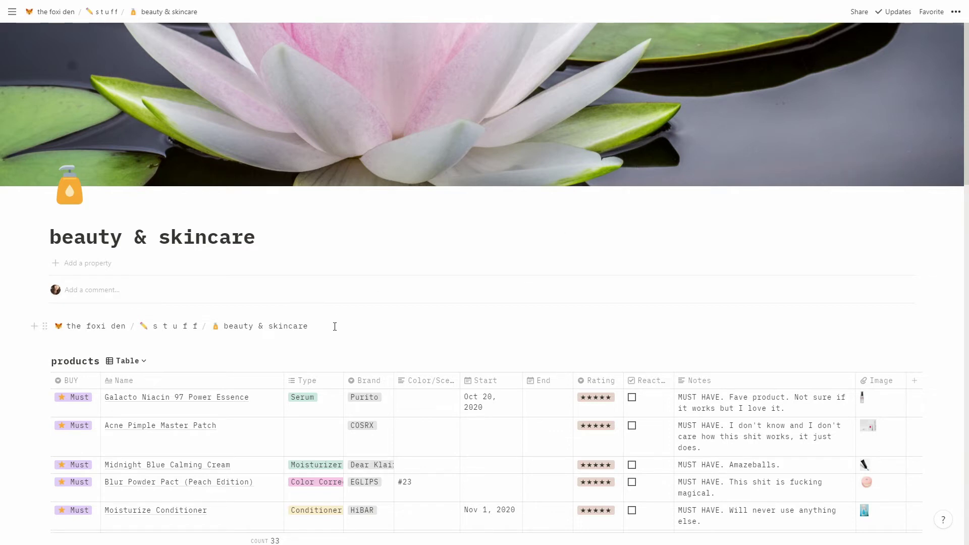
{"action": "scroll", "coordinate": [288, 308], "scroll_direction": "down", "scroll_amount": 2}
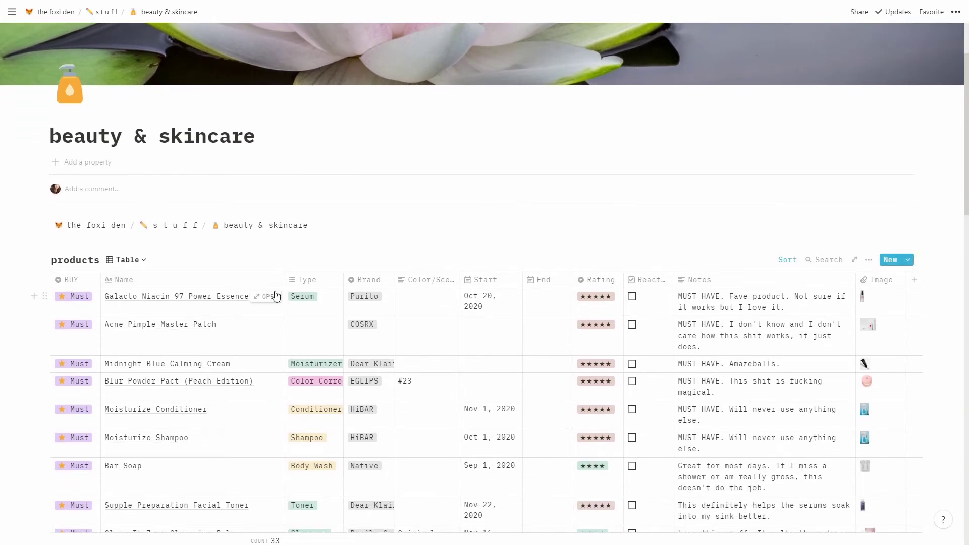
{"action": "scroll", "coordinate": [289, 197], "scroll_direction": "down", "scroll_amount": 1}
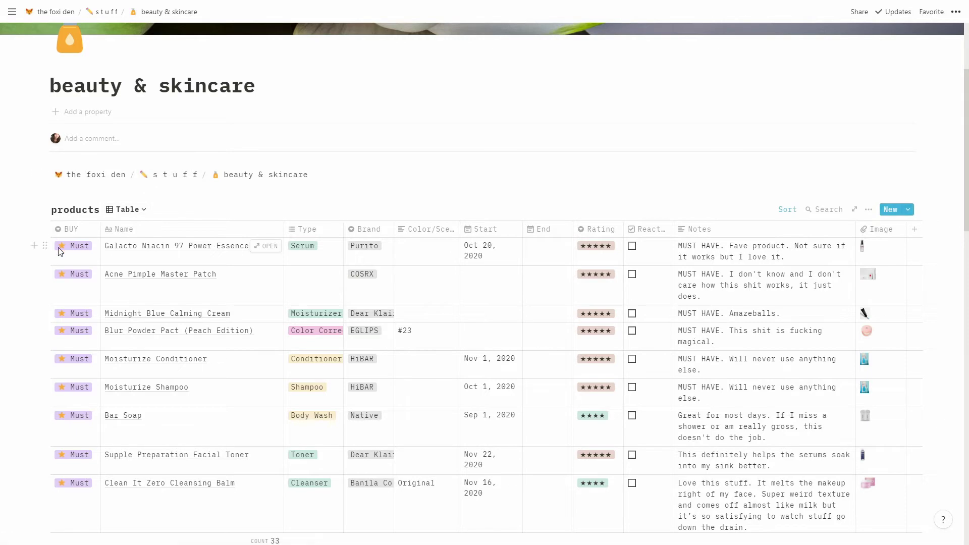
Show the products database in the Gallery view, look over its cards, and switch back to the Table view
{"action": "left_click", "coordinate": [127, 210]}
{"action": "left_click", "coordinate": [110, 263]}
{"action": "scroll", "coordinate": [310, 242], "scroll_direction": "down", "scroll_amount": 4}
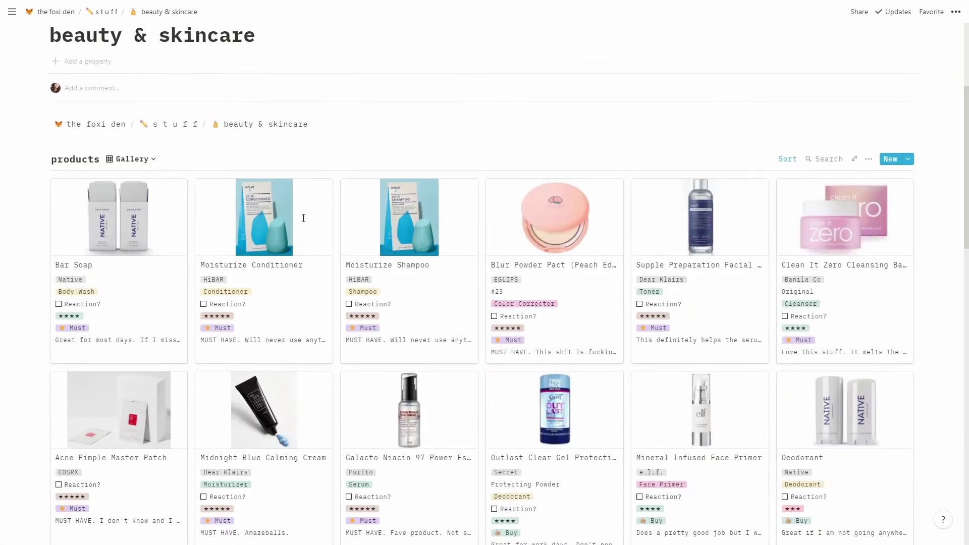
{"action": "left_click", "coordinate": [133, 159]}
{"action": "left_click", "coordinate": [124, 198]}
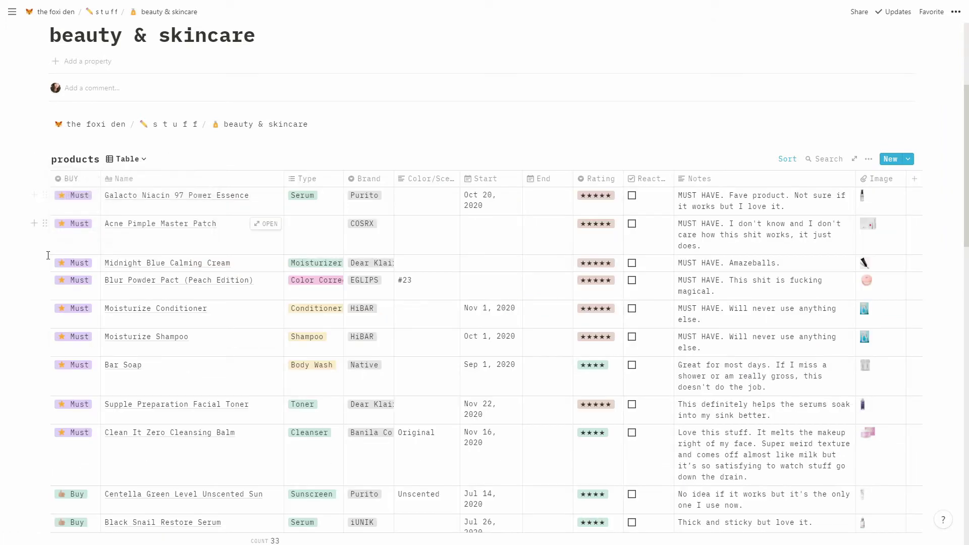
View the Type options for the Galacto Niacin 97 Power Essence product and close the list without changing the selection
{"action": "scroll", "coordinate": [215, 250], "scroll_direction": "down", "scroll_amount": 1}
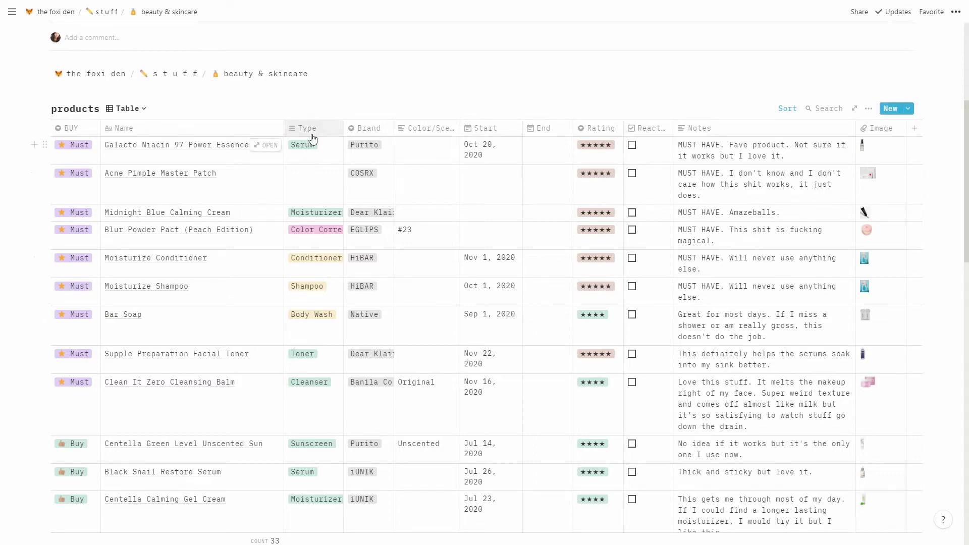
{"action": "left_click", "coordinate": [311, 130]}
{"action": "left_click", "coordinate": [329, 207]}
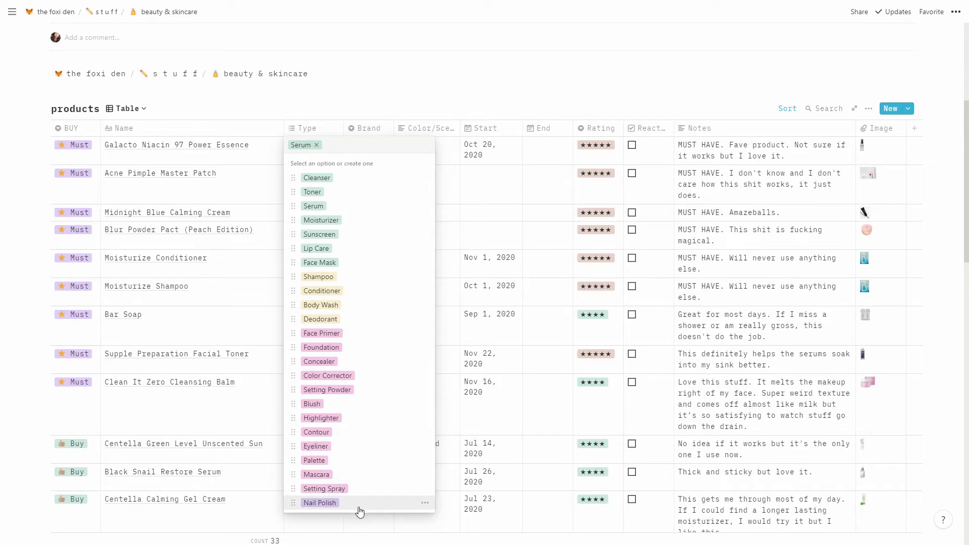
{"action": "key", "text": "Escape"}
Examine the Type tags and BUY categories of the products throughout the table, from Must and Buy to To Try and No
{"action": "scroll", "coordinate": [320, 309], "scroll_direction": "down", "scroll_amount": 3}
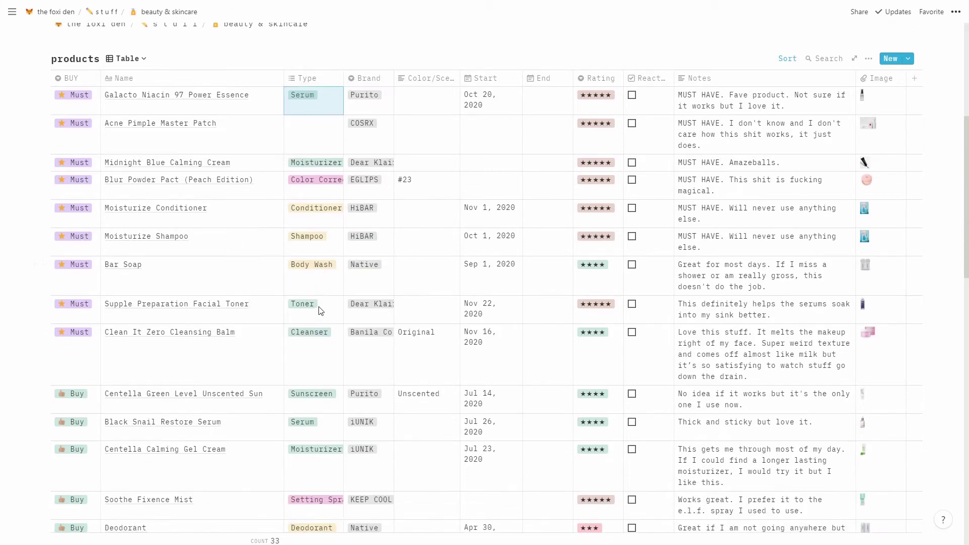
{"action": "scroll", "coordinate": [319, 314], "scroll_direction": "down", "scroll_amount": 10}
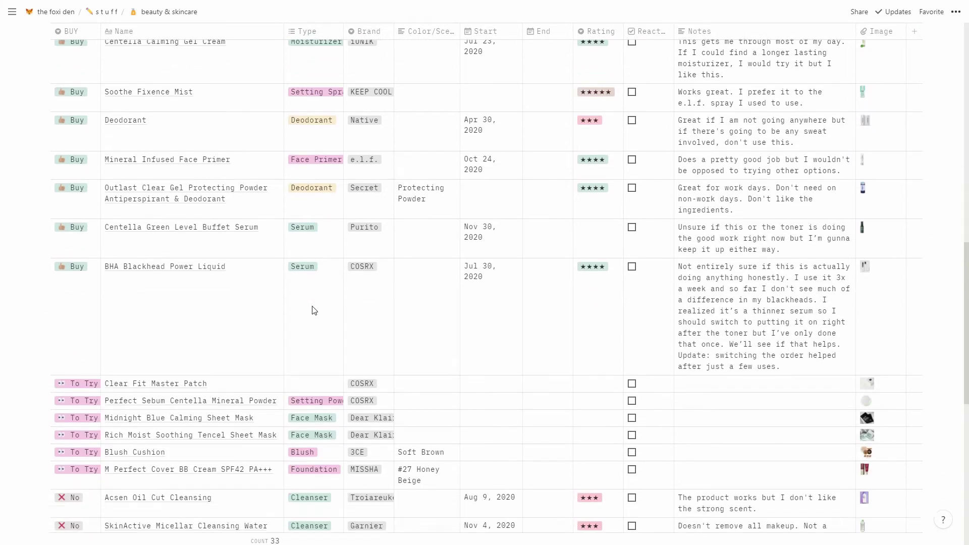
{"action": "scroll", "coordinate": [318, 325], "scroll_direction": "up", "scroll_amount": 12}
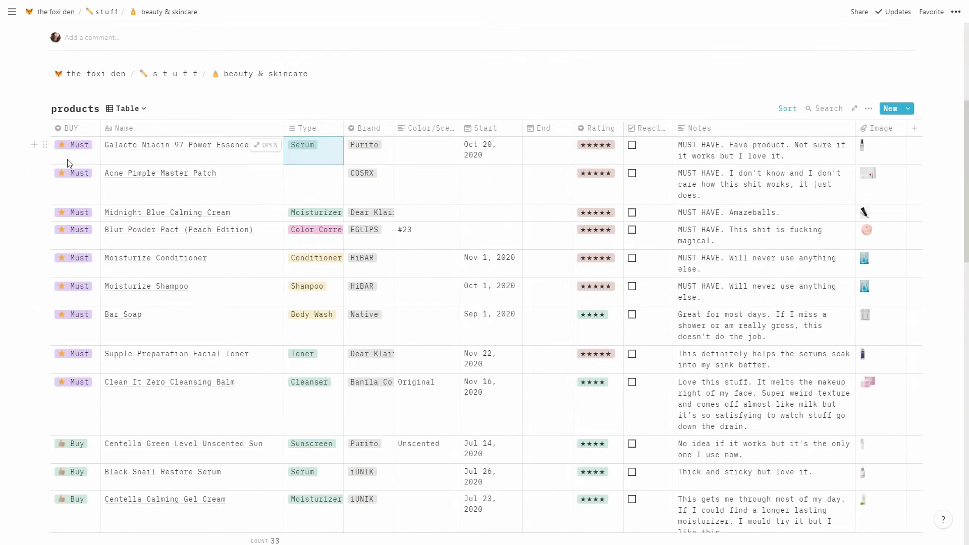
{"action": "scroll", "coordinate": [75, 164], "scroll_direction": "down", "scroll_amount": 3}
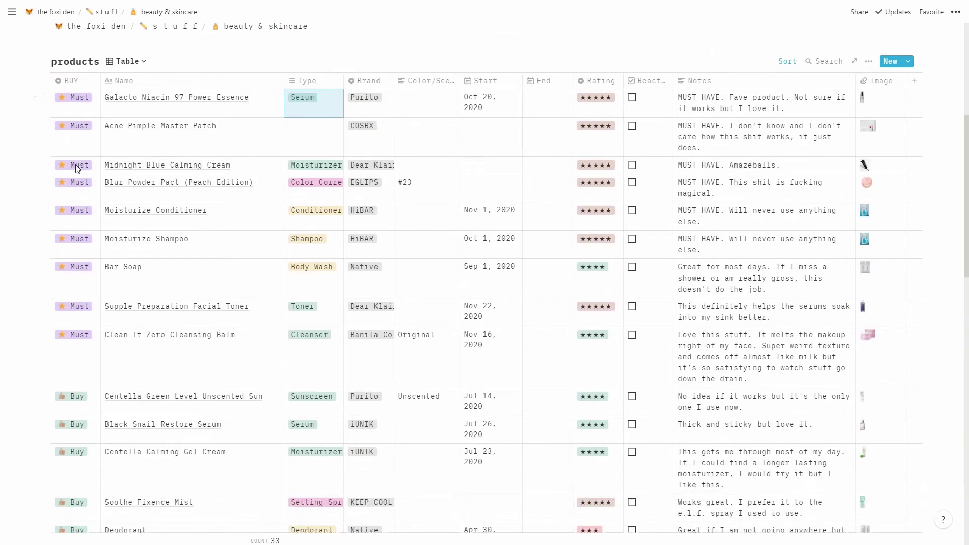
{"action": "scroll", "coordinate": [75, 165], "scroll_direction": "down", "scroll_amount": 4}
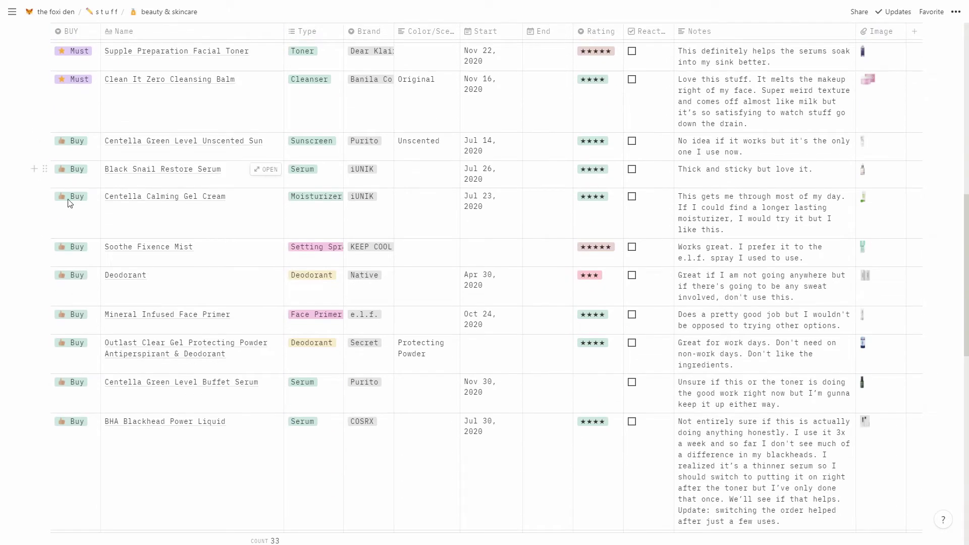
{"action": "scroll", "coordinate": [69, 203], "scroll_direction": "down", "scroll_amount": 7}
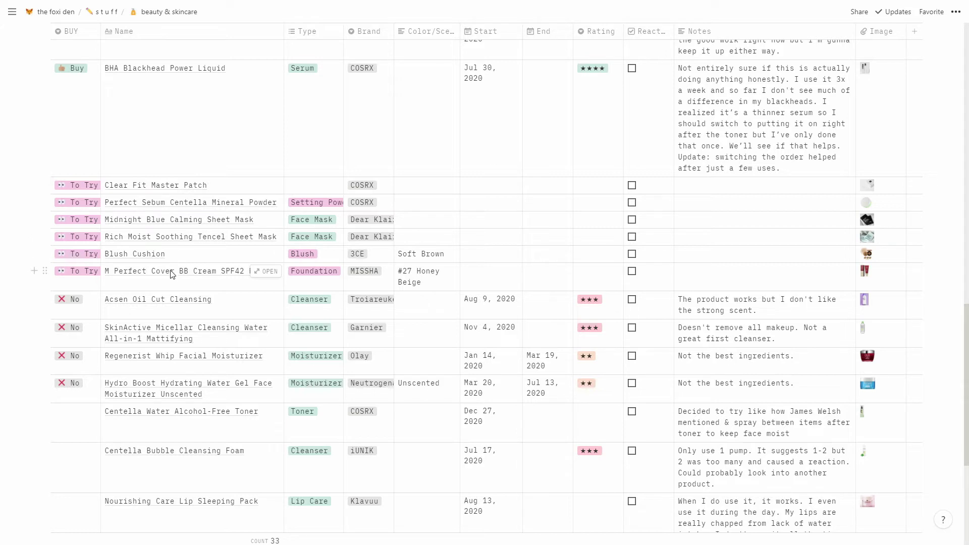
{"action": "scroll", "coordinate": [83, 283], "scroll_direction": "down", "scroll_amount": 3}
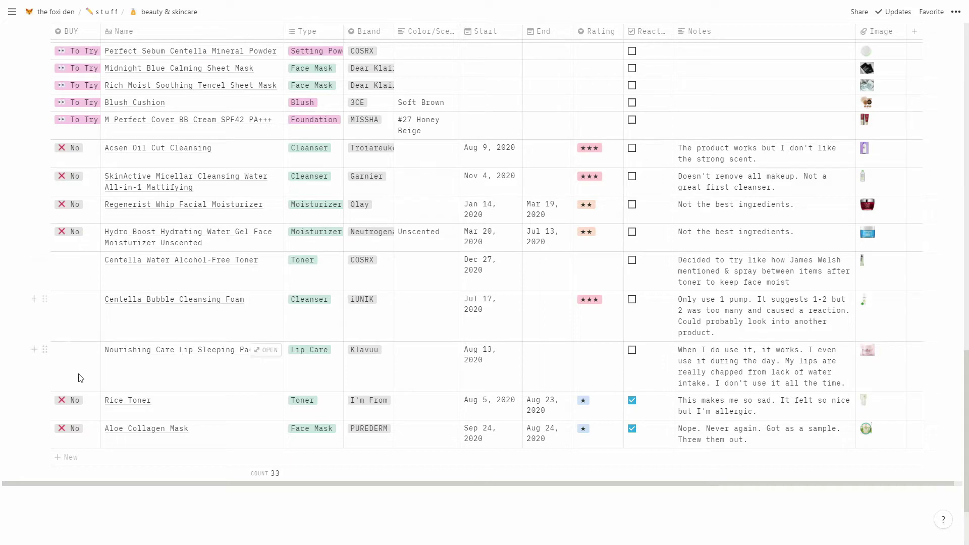
{"action": "scroll", "coordinate": [480, 312], "scroll_direction": "up", "scroll_amount": 20}
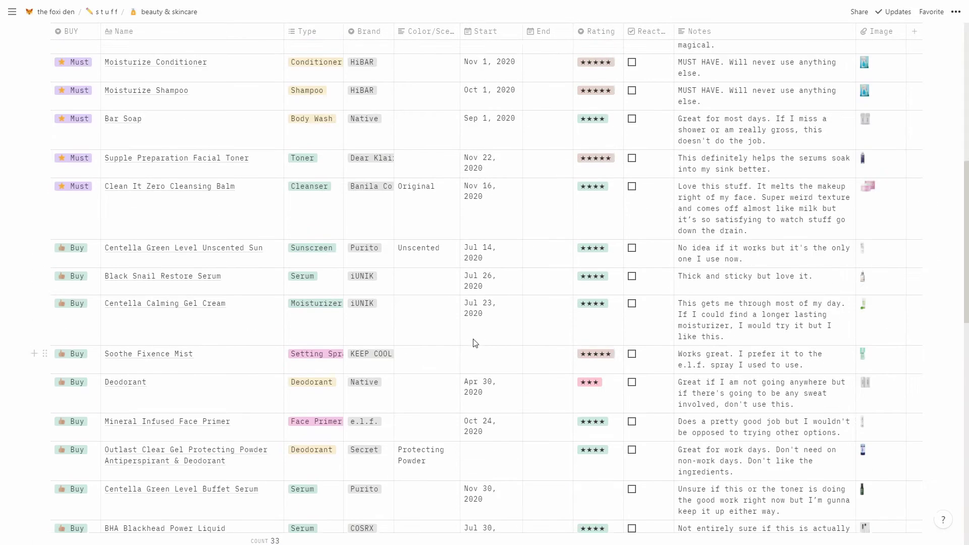
{"action": "scroll", "coordinate": [466, 339], "scroll_direction": "down", "scroll_amount": 2}
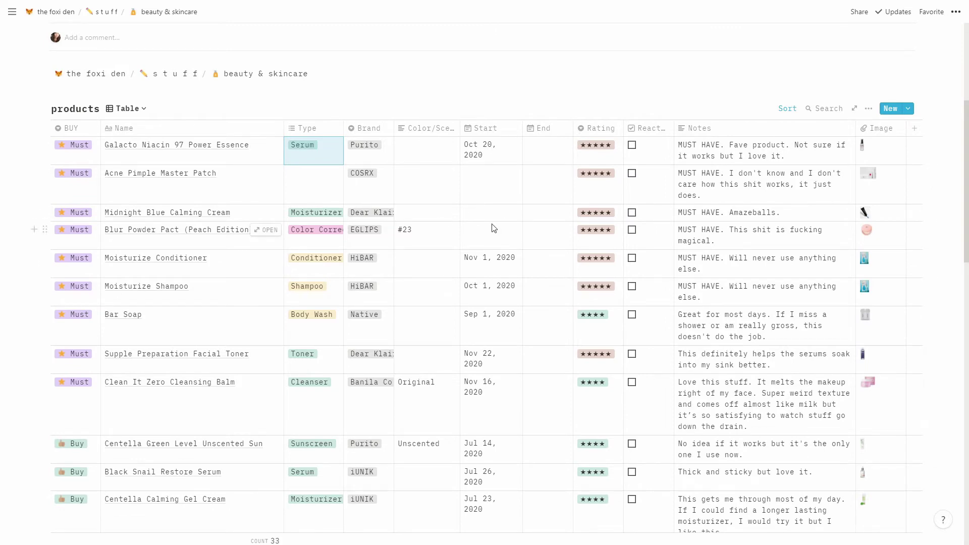
Examine the Start and End dates, Rating, Reaction and Notes columns down to the last product and return to the table's beginning
{"action": "scroll", "coordinate": [492, 227], "scroll_direction": "down", "scroll_amount": 7}
{"action": "scroll", "coordinate": [489, 235], "scroll_direction": "up", "scroll_amount": 6}
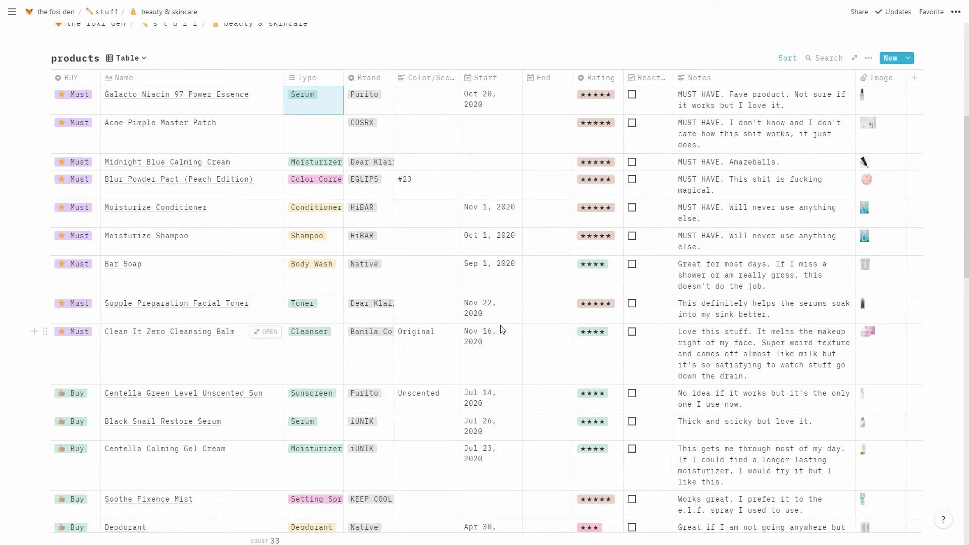
{"action": "scroll", "coordinate": [502, 329], "scroll_direction": "up", "scroll_amount": 2}
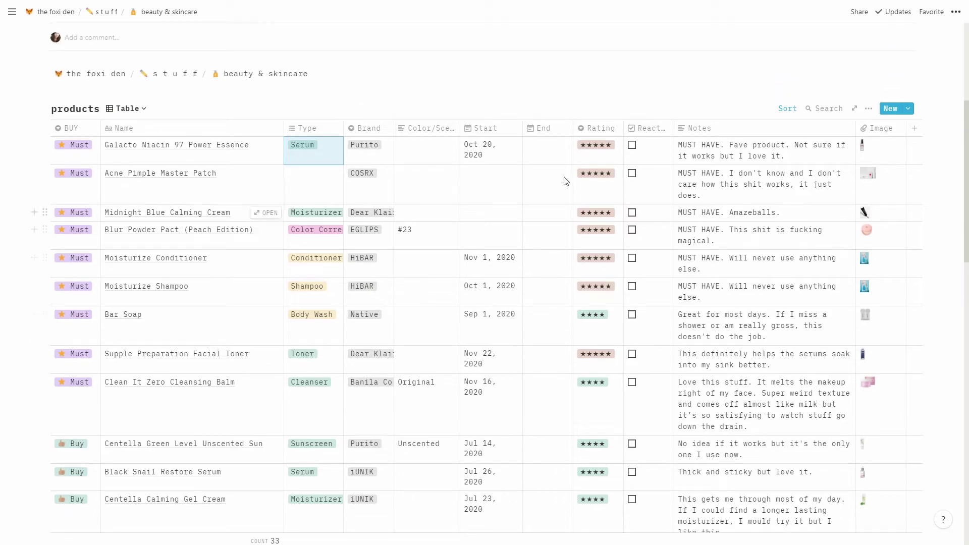
{"action": "scroll", "coordinate": [654, 217], "scroll_direction": "down", "scroll_amount": 10}
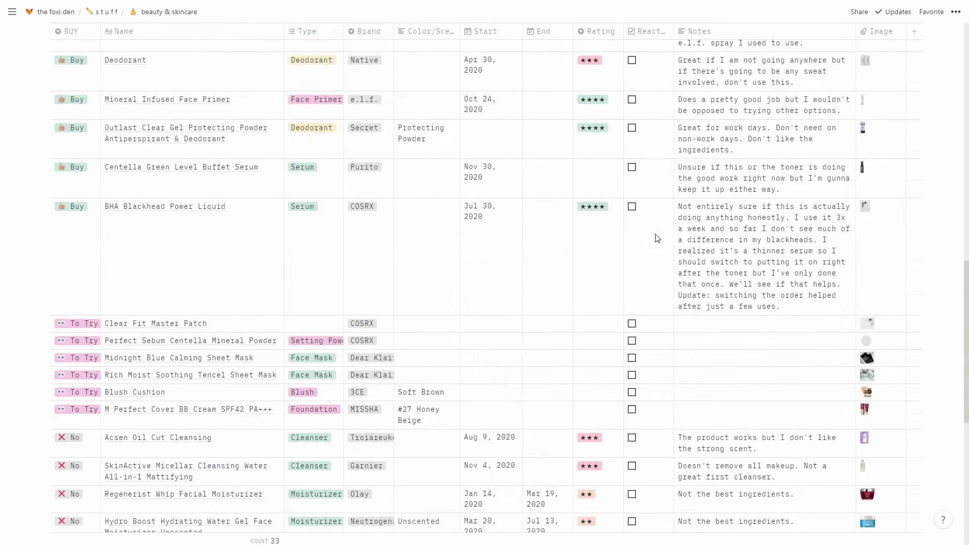
{"action": "scroll", "coordinate": [665, 359], "scroll_direction": "down", "scroll_amount": 3}
{"action": "scroll", "coordinate": [653, 337], "scroll_direction": "down", "scroll_amount": 5}
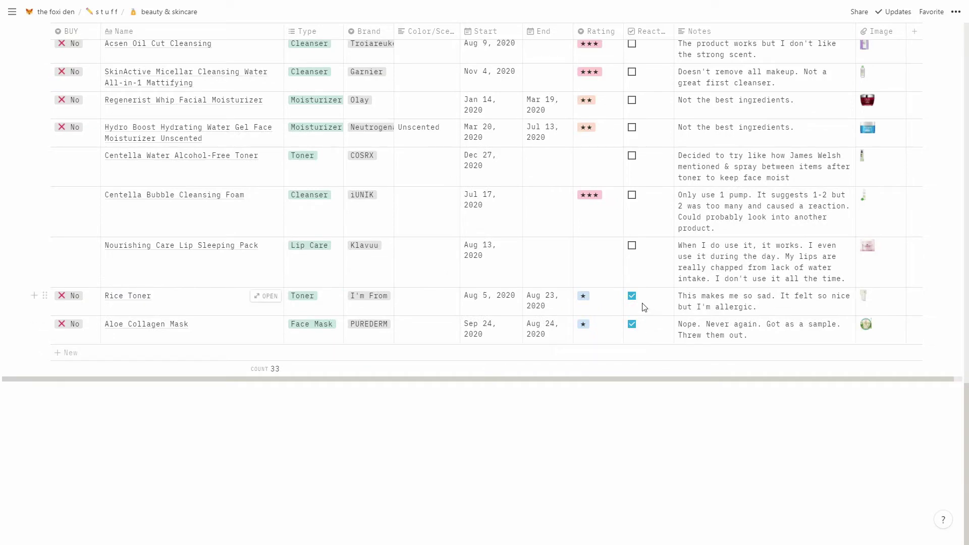
{"action": "scroll", "coordinate": [654, 329], "scroll_direction": "up", "scroll_amount": 8}
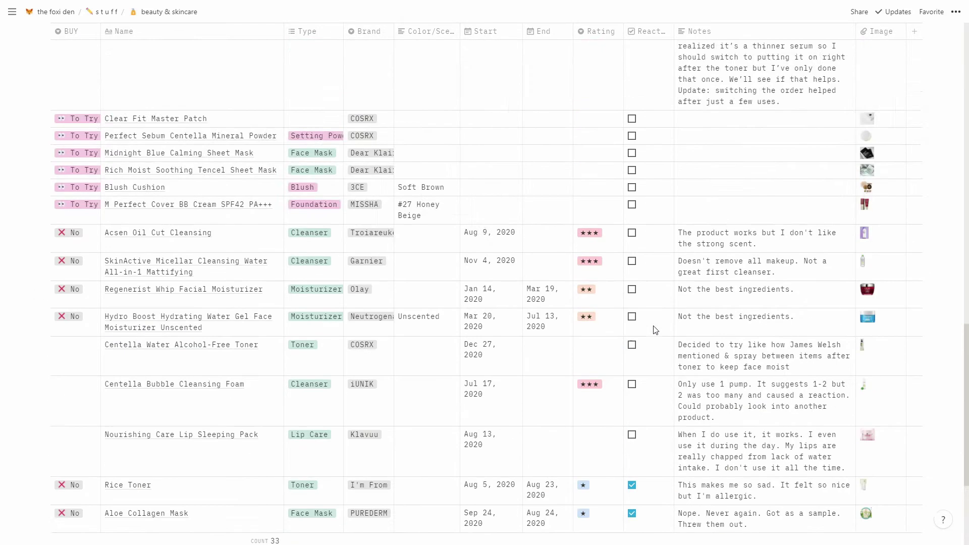
{"action": "scroll", "coordinate": [655, 332], "scroll_direction": "up", "scroll_amount": 10}
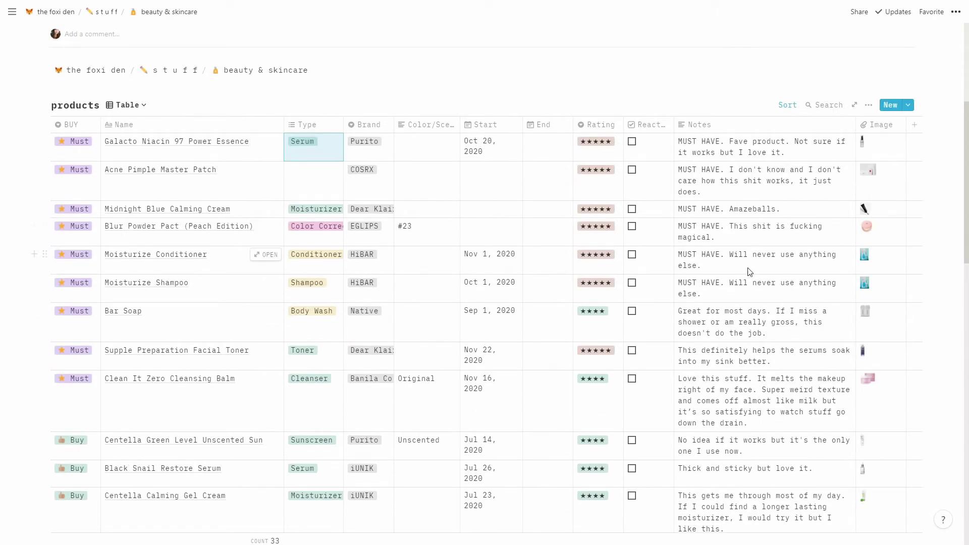
Switch the products database to the Gallery view and look through the product cards
{"action": "left_click", "coordinate": [144, 107]}
{"action": "left_click", "coordinate": [130, 158]}
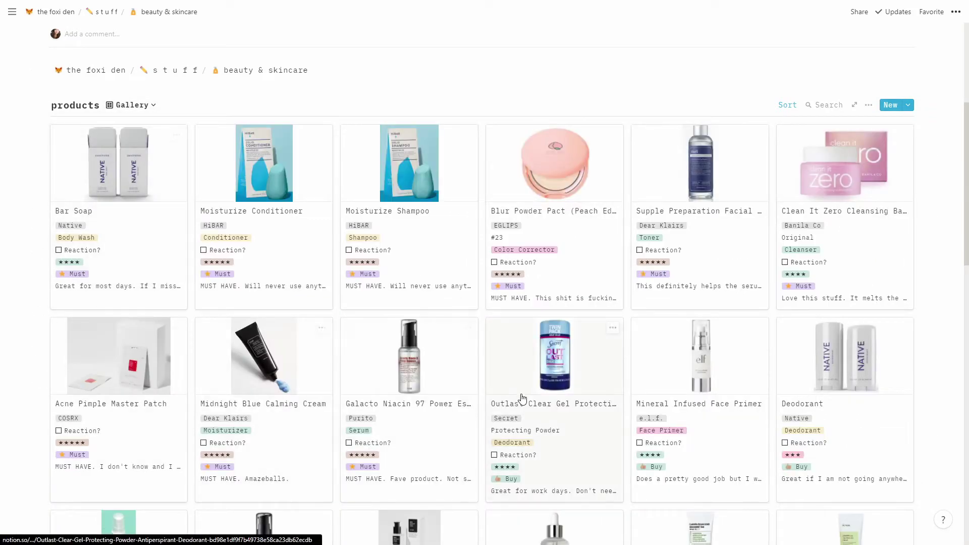
{"action": "scroll", "coordinate": [435, 384], "scroll_direction": "down", "scroll_amount": 1}
{"action": "scroll", "coordinate": [435, 384], "scroll_direction": "down", "scroll_amount": 1}
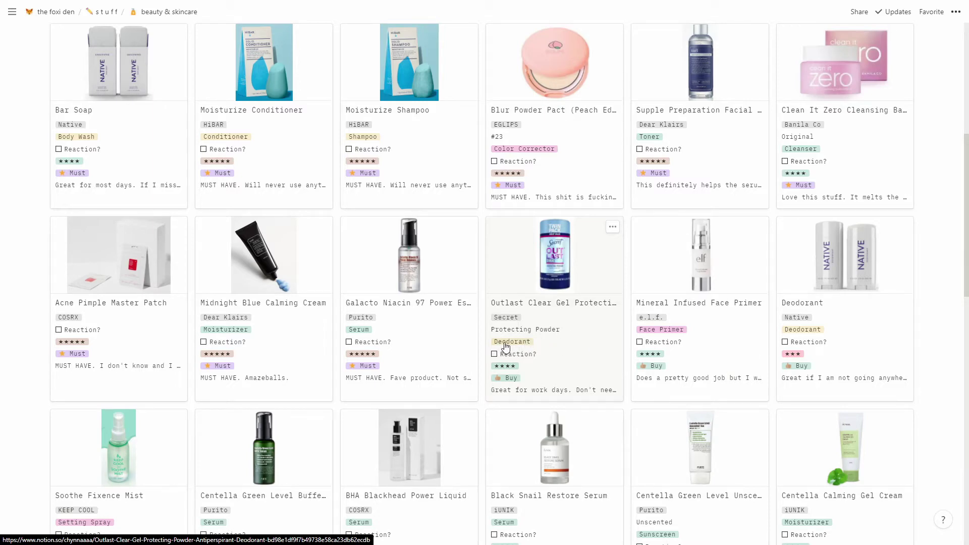
{"action": "scroll", "coordinate": [493, 335], "scroll_direction": "up", "scroll_amount": 6}
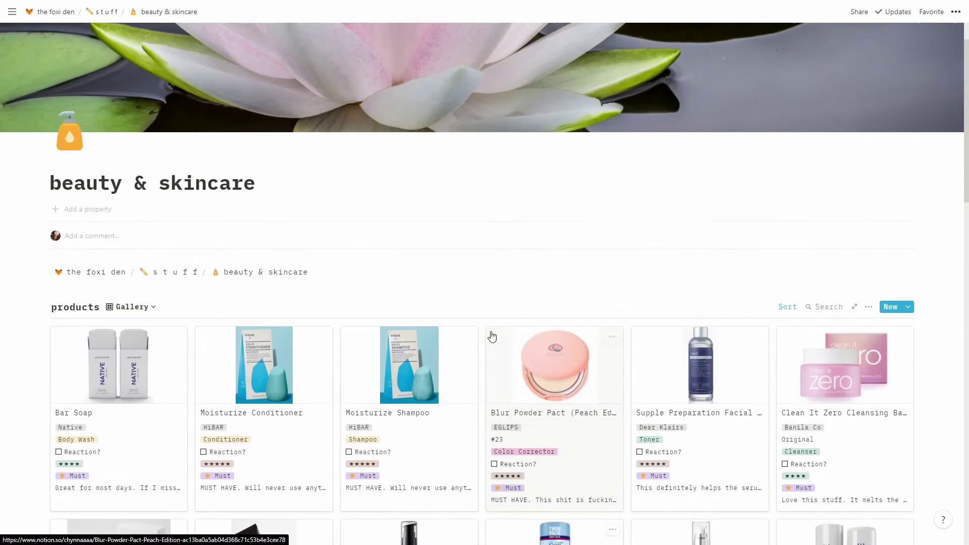
Review which properties and card settings the products Gallery view uses, leaving them as they are
{"action": "left_click", "coordinate": [868, 307]}
{"action": "left_click", "coordinate": [888, 372]}
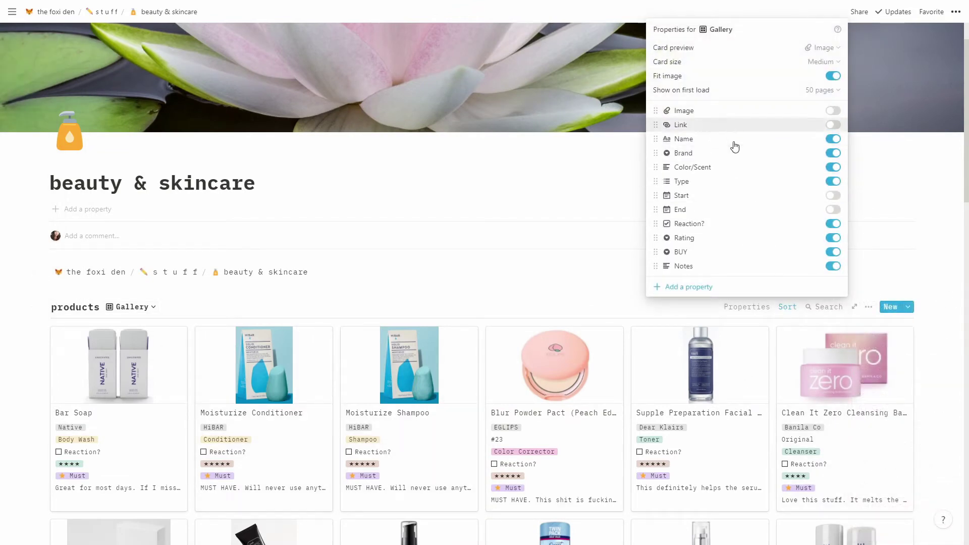
{"action": "left_click", "coordinate": [218, 268]}
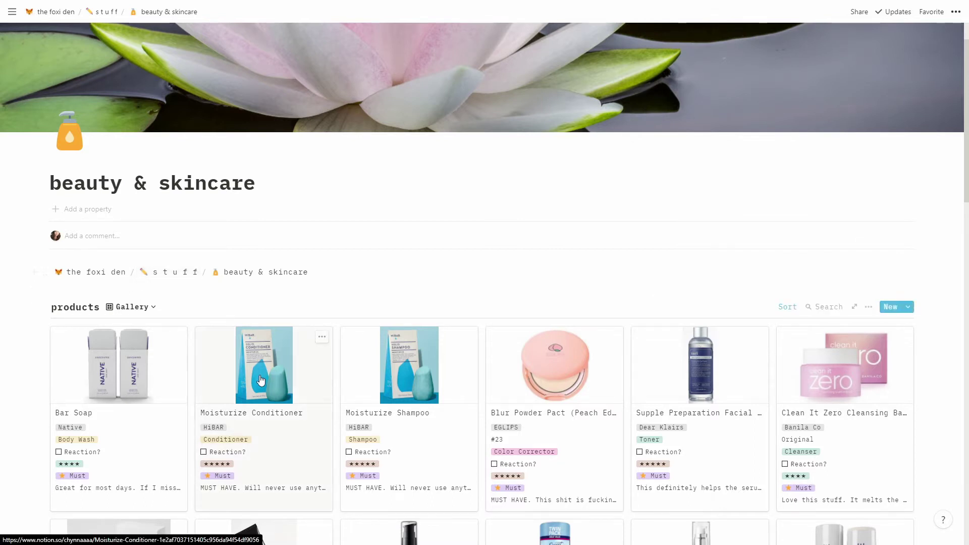
Switch products back to the Table view, view the full Galacto Niacin 97 Power Essence entry, and close it
{"action": "left_click", "coordinate": [132, 306]}
{"action": "left_click", "coordinate": [128, 343]}
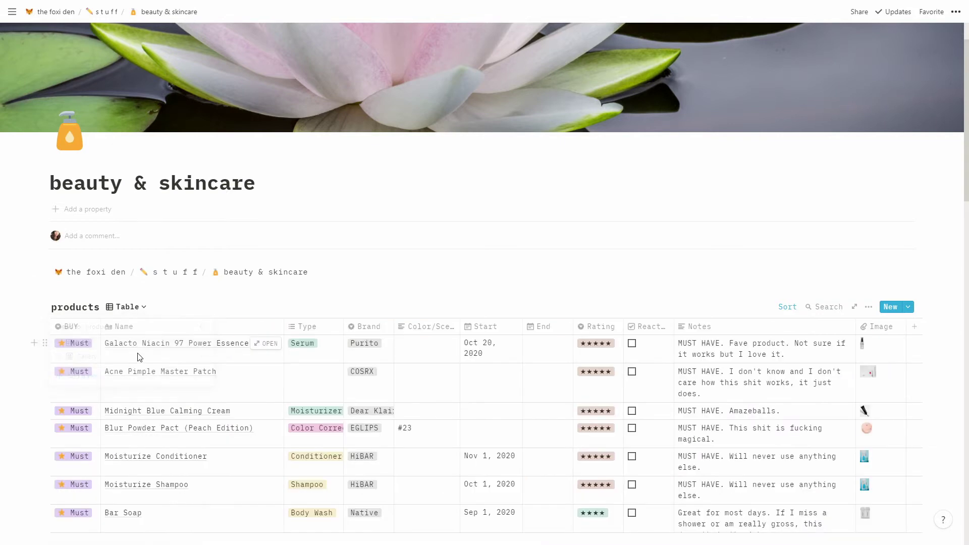
{"action": "left_click", "coordinate": [266, 344]}
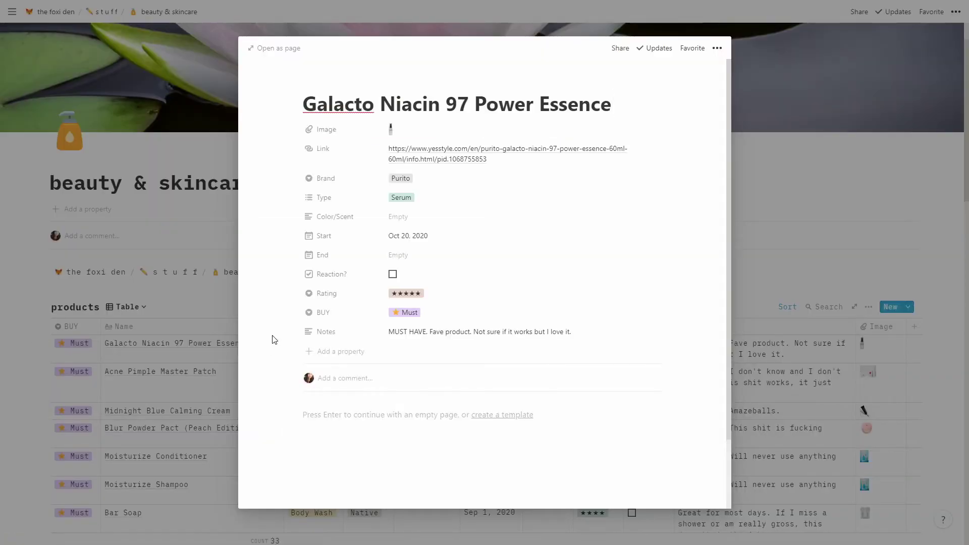
{"action": "left_click", "coordinate": [180, 322]}
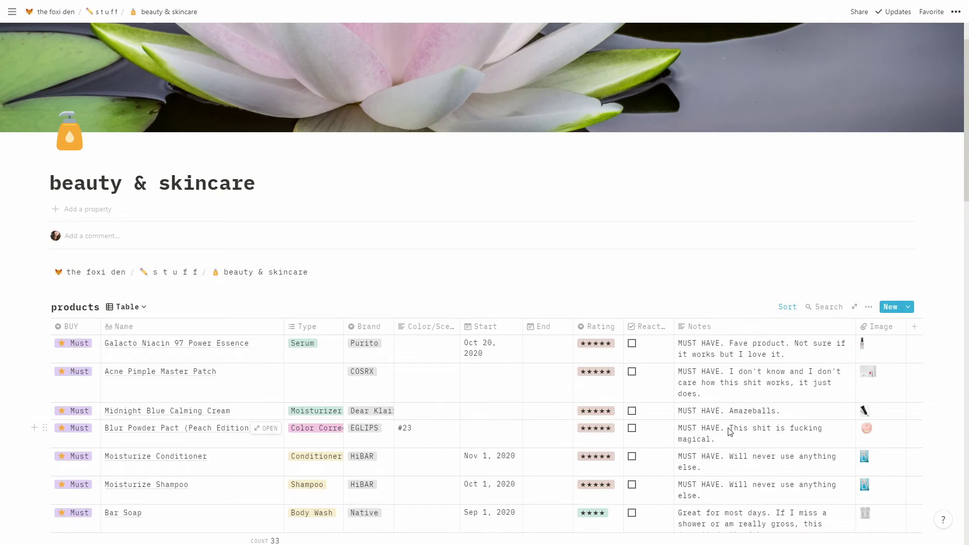
Go back to the stuff database and open the fbd page, placing the cursor in its title
{"action": "left_click", "coordinate": [171, 280]}
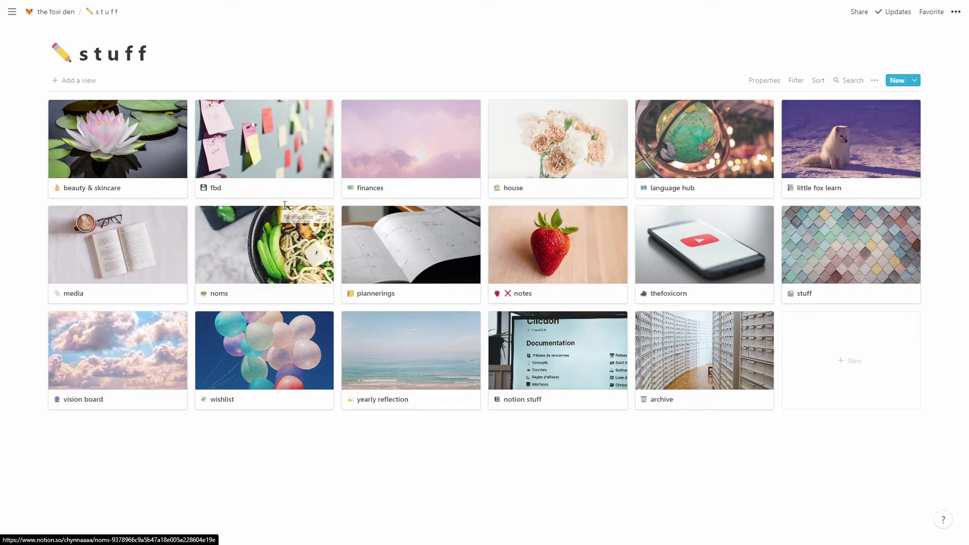
{"action": "left_click", "coordinate": [278, 164]}
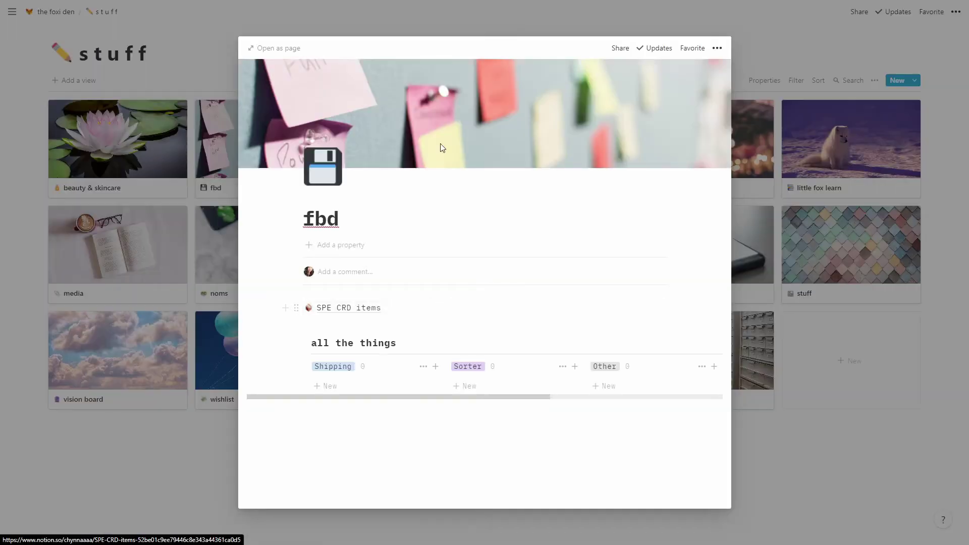
{"action": "left_click", "coordinate": [394, 215]}
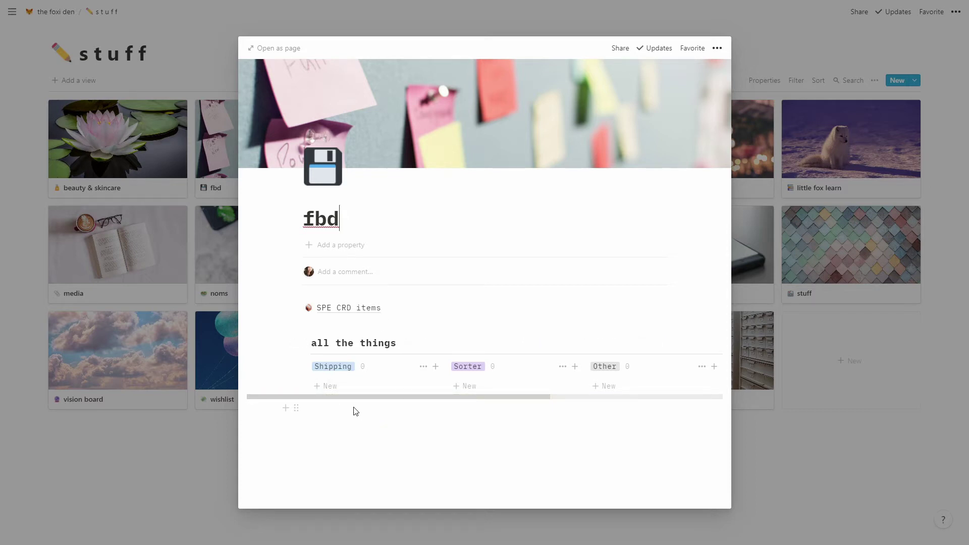
Close the fbd page, open finances to review its expected costs and Cash Flow calendar, and close it
{"action": "left_click", "coordinate": [173, 427]}
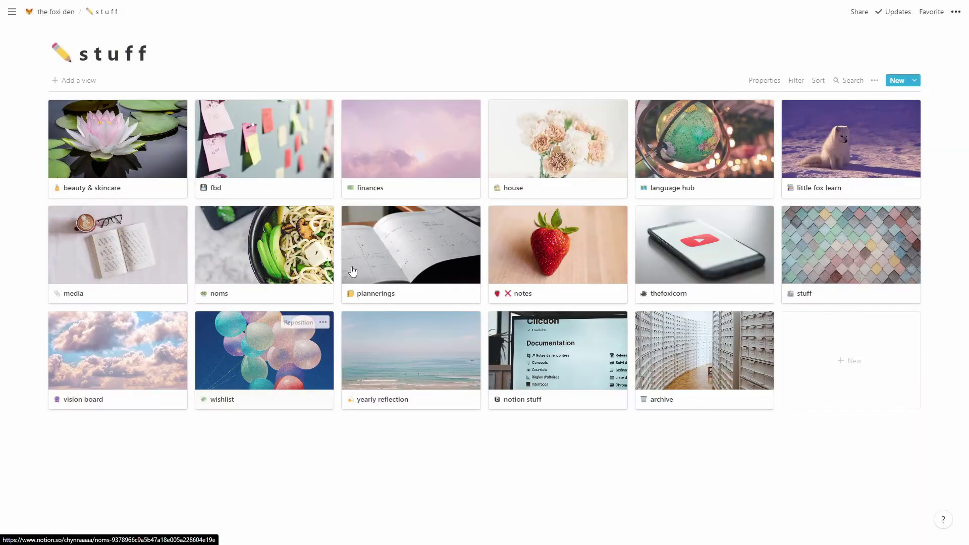
{"action": "left_click", "coordinate": [421, 156]}
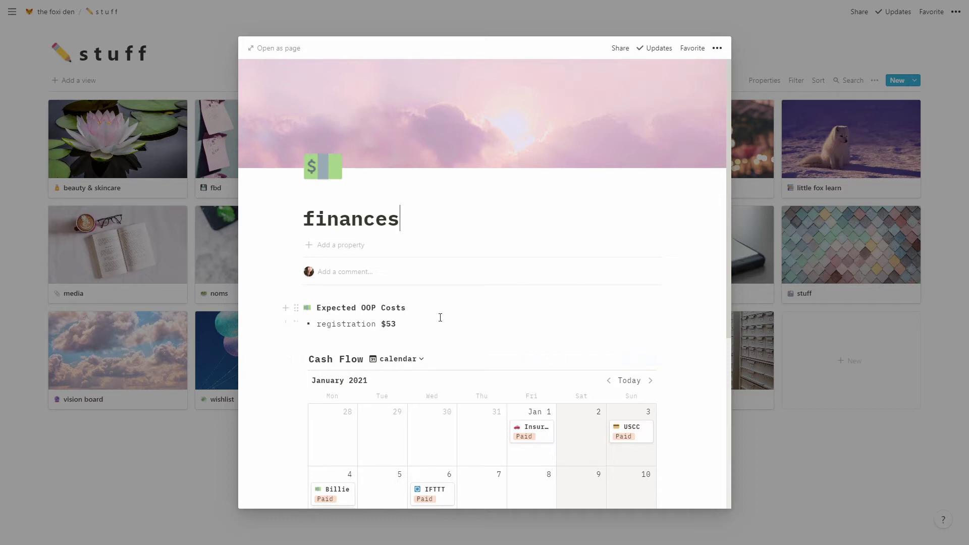
{"action": "scroll", "coordinate": [730, 231], "scroll_direction": "down", "scroll_amount": 6}
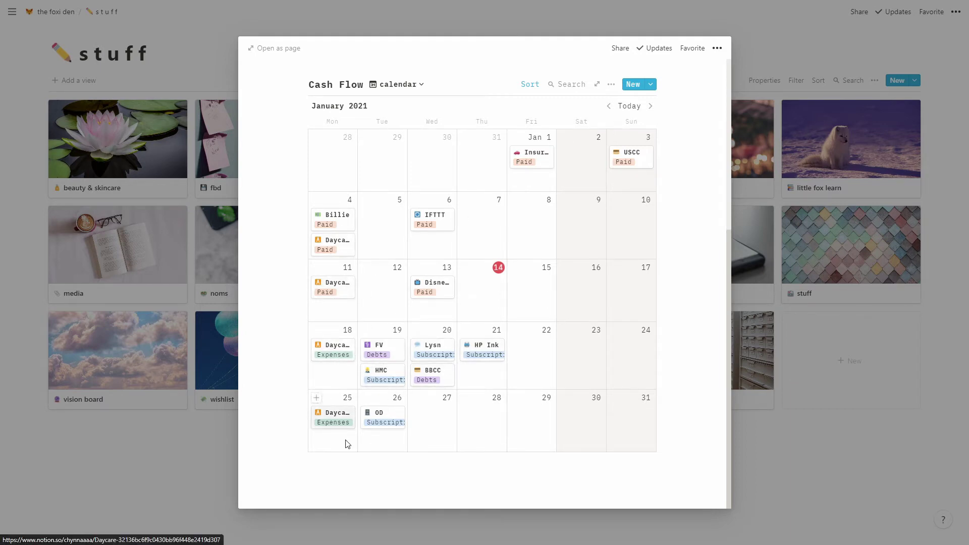
{"action": "scroll", "coordinate": [540, 323], "scroll_direction": "up", "scroll_amount": 1}
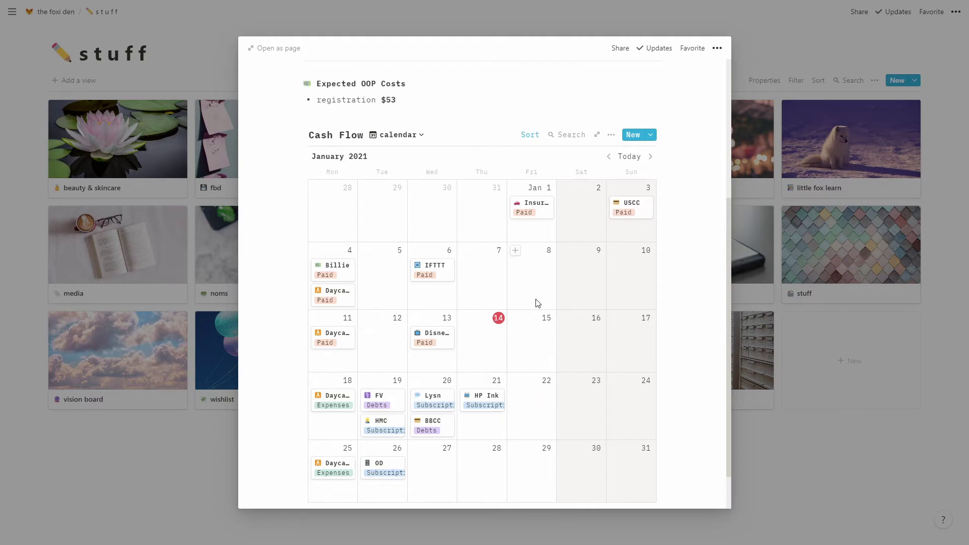
{"action": "scroll", "coordinate": [538, 303], "scroll_direction": "up", "scroll_amount": 5}
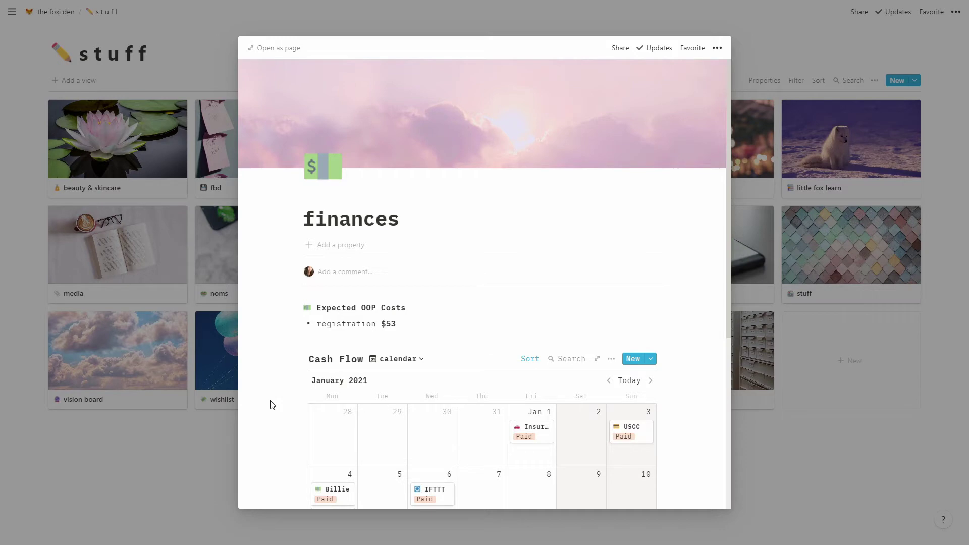
{"action": "scroll", "coordinate": [292, 388], "scroll_direction": "down", "scroll_amount": 1}
{"action": "scroll", "coordinate": [291, 387], "scroll_direction": "down", "scroll_amount": 4}
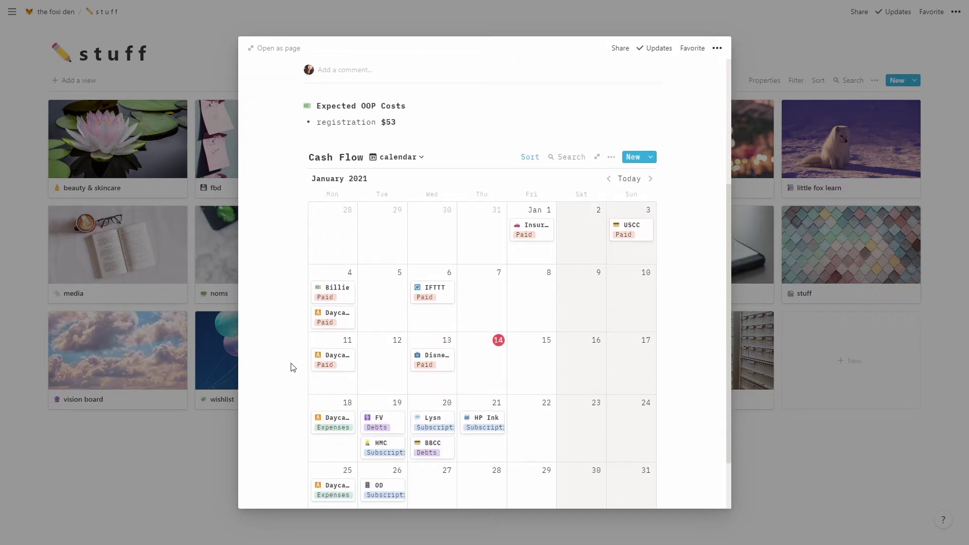
{"action": "left_click", "coordinate": [175, 341]}
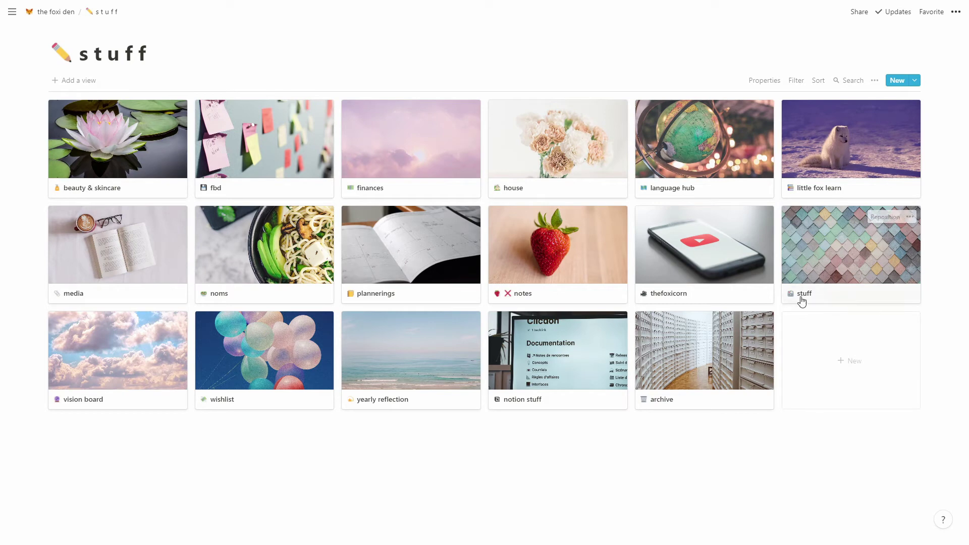
Open the house entry as a full page and look over its to do board and projects table
{"action": "left_click", "coordinate": [550, 165]}
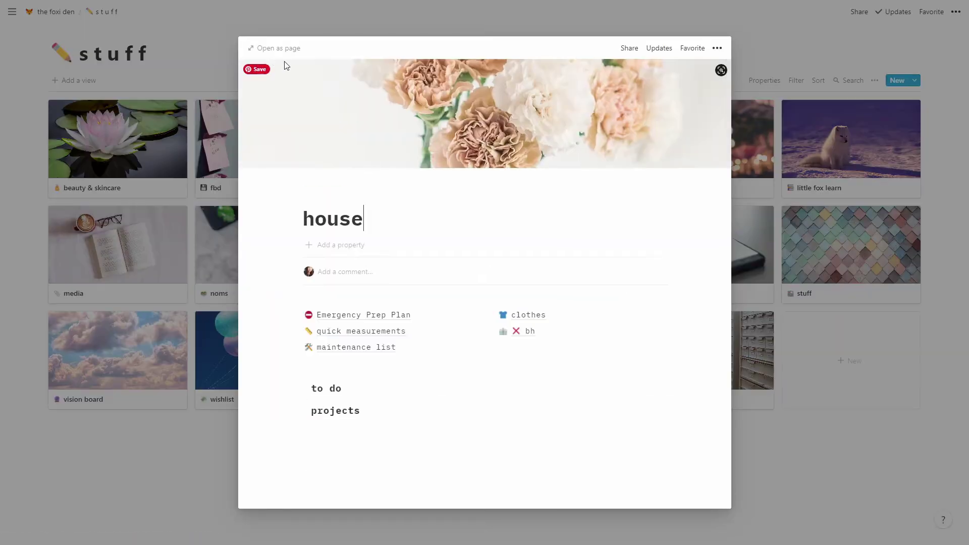
{"action": "left_click", "coordinate": [283, 46]}
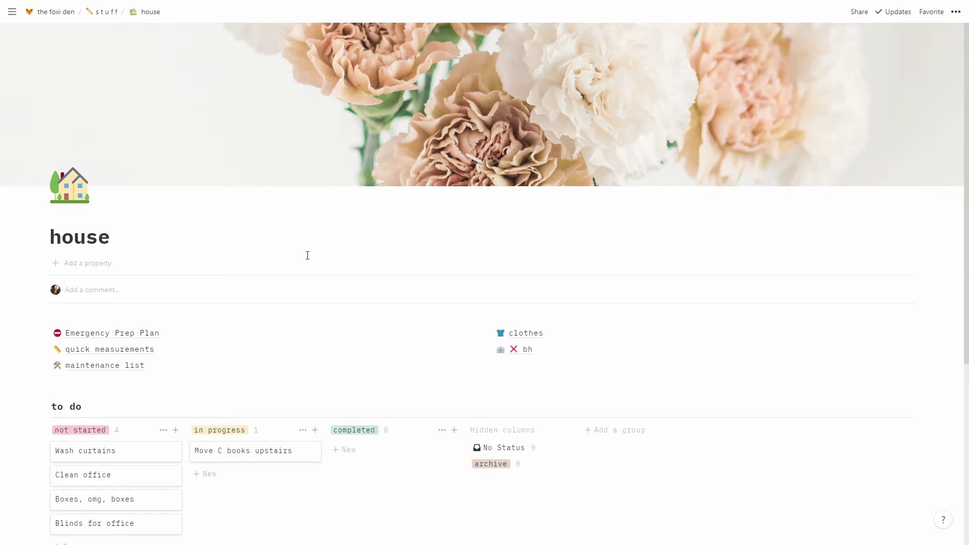
{"action": "scroll", "coordinate": [306, 254], "scroll_direction": "down", "scroll_amount": 5}
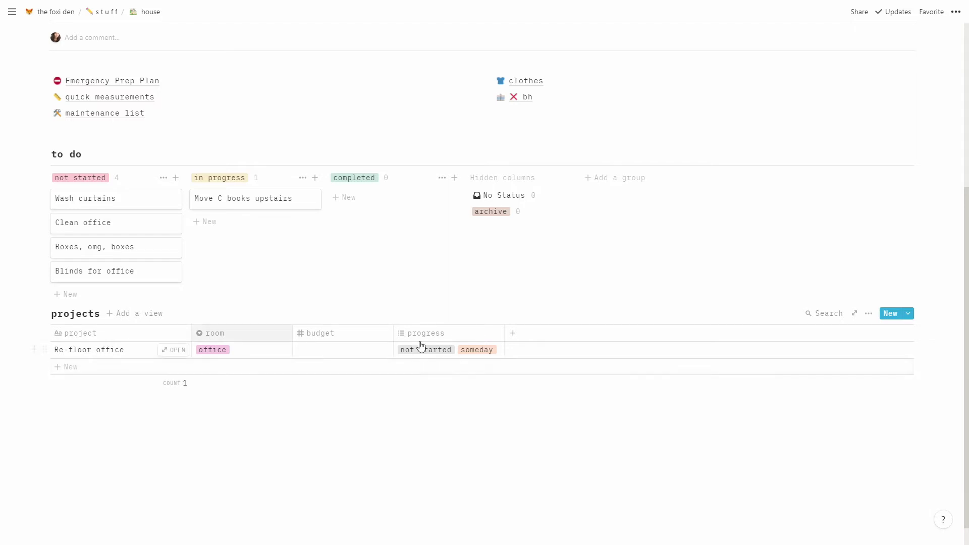
{"action": "scroll", "coordinate": [316, 438], "scroll_direction": "up", "scroll_amount": 4}
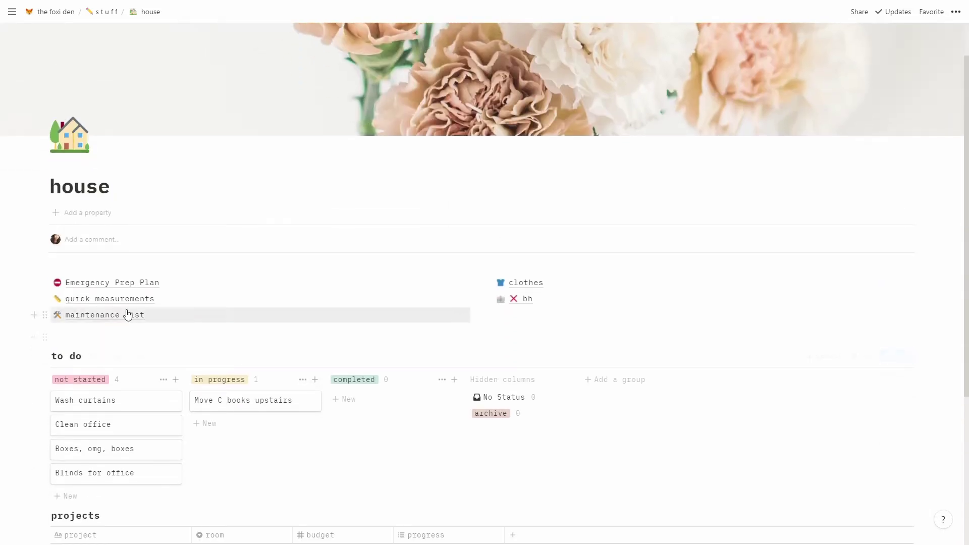
Open the Emergency Prep Plan page and read its supplies list, recommended supplies and more resources sections
{"action": "left_click", "coordinate": [128, 286]}
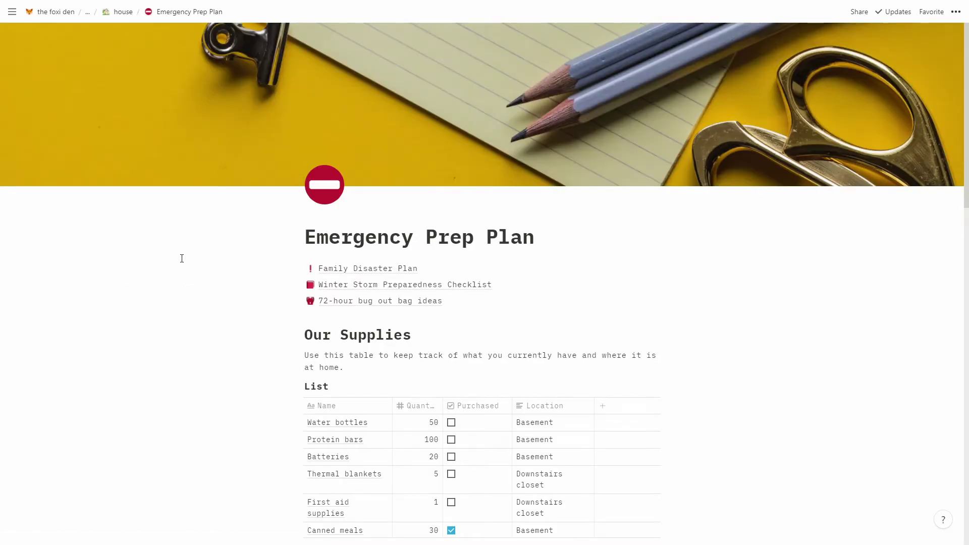
{"action": "mouse_move", "coordinate": [13, 23]}
{"action": "scroll", "coordinate": [261, 285], "scroll_direction": "down", "scroll_amount": 4}
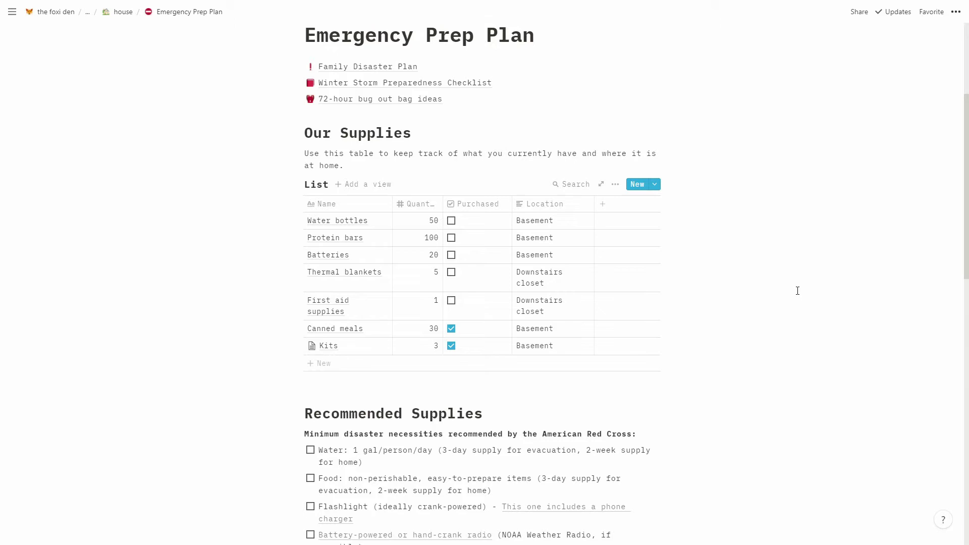
{"action": "scroll", "coordinate": [796, 289], "scroll_direction": "down", "scroll_amount": 3}
{"action": "scroll", "coordinate": [796, 288], "scroll_direction": "up", "scroll_amount": 3}
{"action": "scroll", "coordinate": [750, 261], "scroll_direction": "down", "scroll_amount": 5}
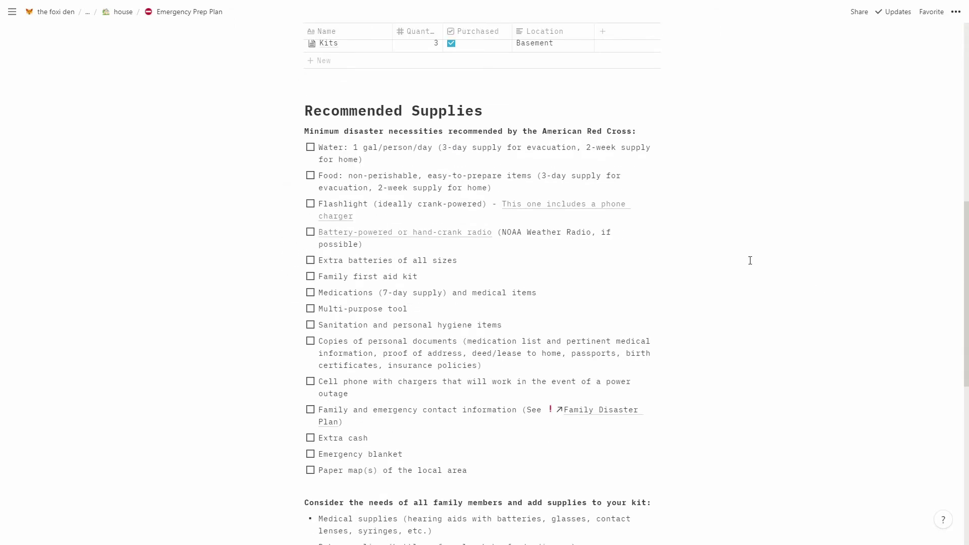
{"action": "scroll", "coordinate": [503, 250], "scroll_direction": "down", "scroll_amount": 7}
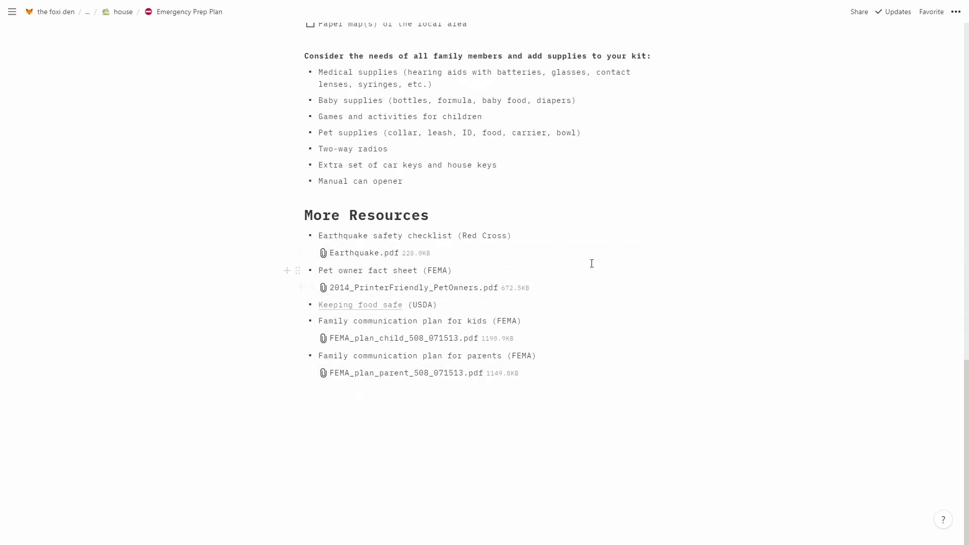
{"action": "scroll", "coordinate": [613, 349], "scroll_direction": "up", "scroll_amount": 15}
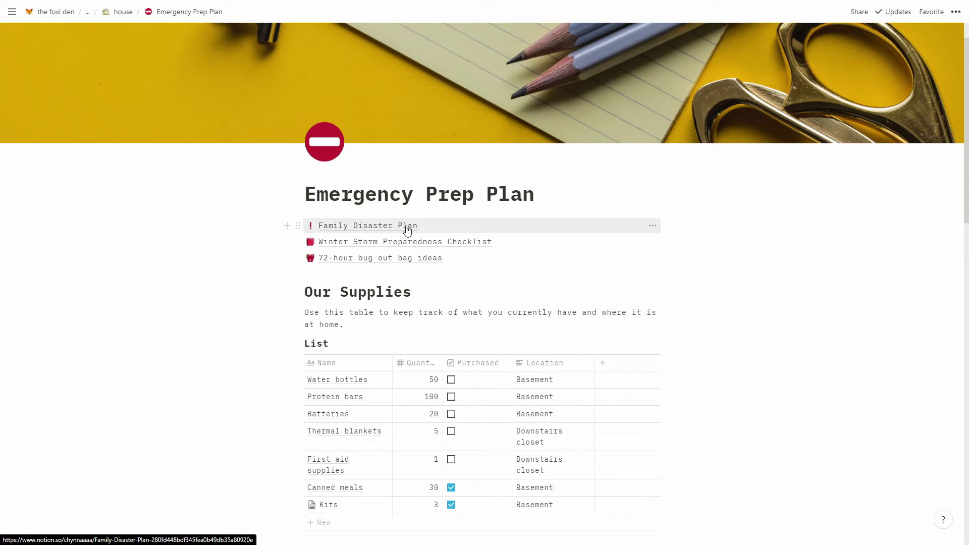
Open the Family Disaster Plan page and examine its household contact and pet info tables
{"action": "left_click", "coordinate": [366, 228]}
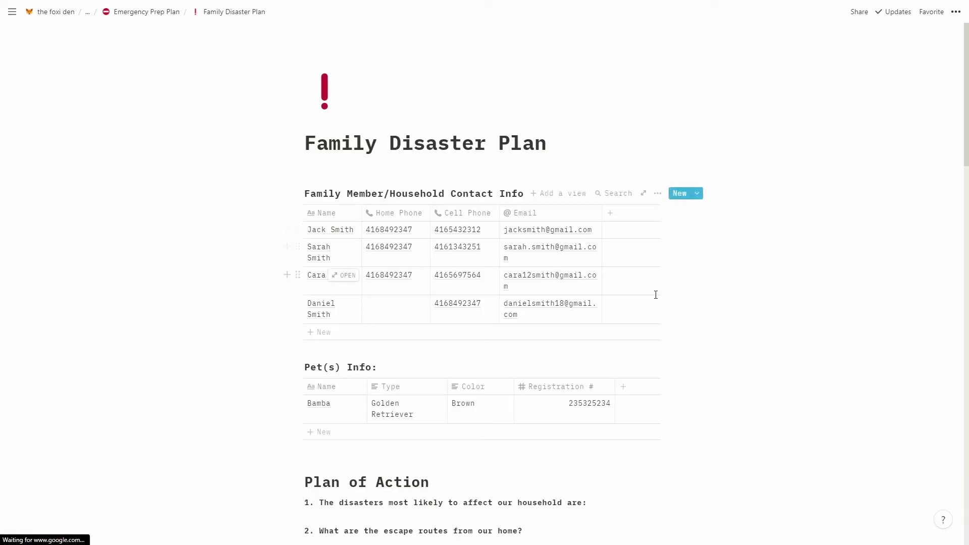
{"action": "scroll", "coordinate": [848, 271], "scroll_direction": "down", "scroll_amount": 2}
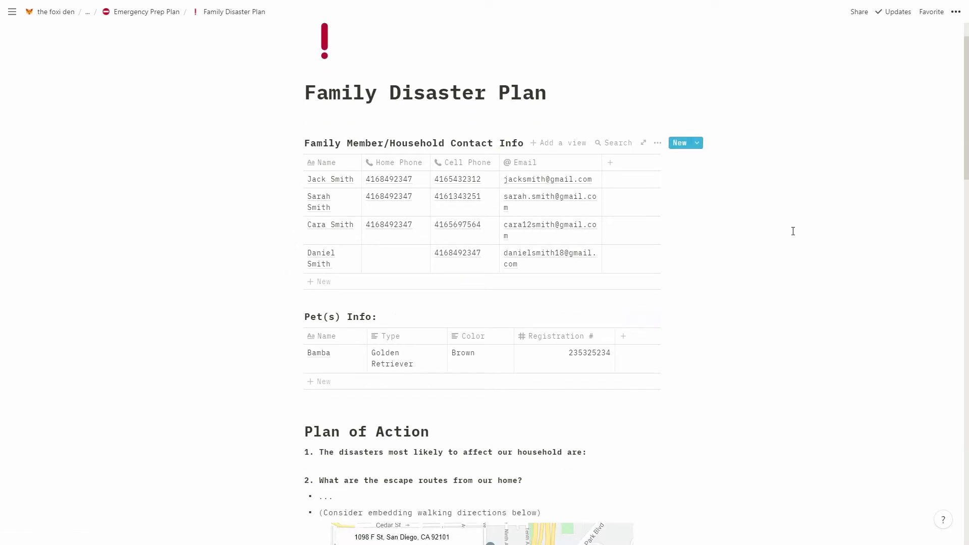
{"action": "scroll", "coordinate": [794, 225], "scroll_direction": "down", "scroll_amount": 3}
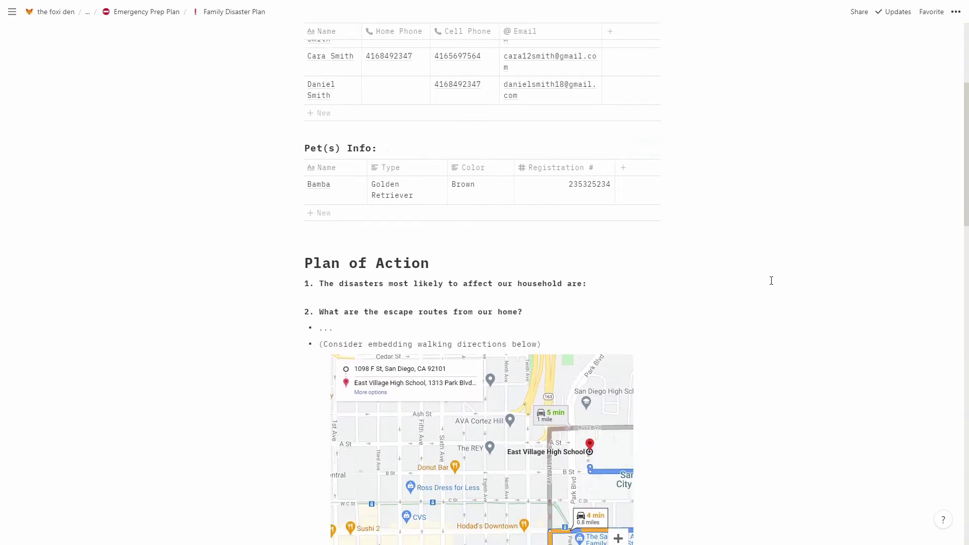
{"action": "scroll", "coordinate": [771, 280], "scroll_direction": "down", "scroll_amount": 1}
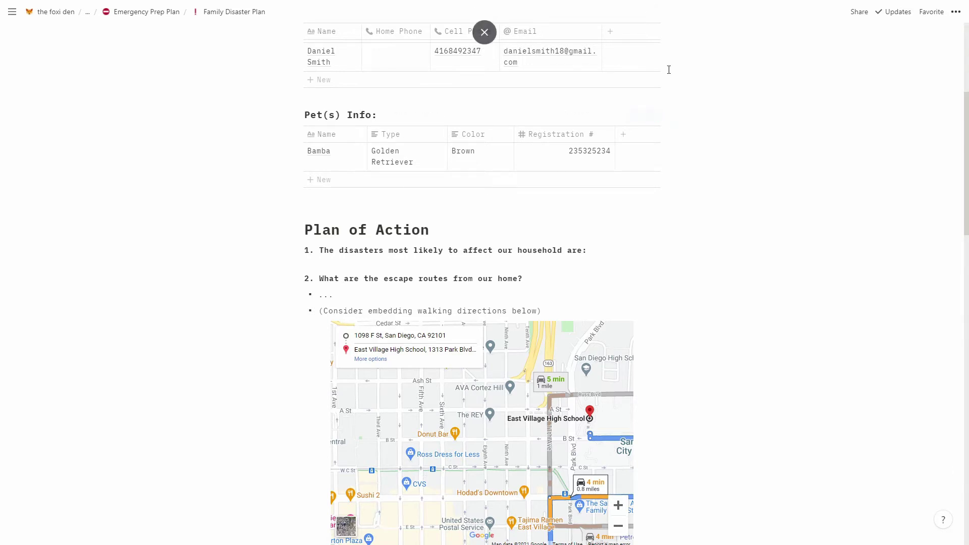
{"action": "scroll", "coordinate": [865, 275], "scroll_direction": "up", "scroll_amount": 3}
{"action": "scroll", "coordinate": [843, 318], "scroll_direction": "up", "scroll_amount": 2}
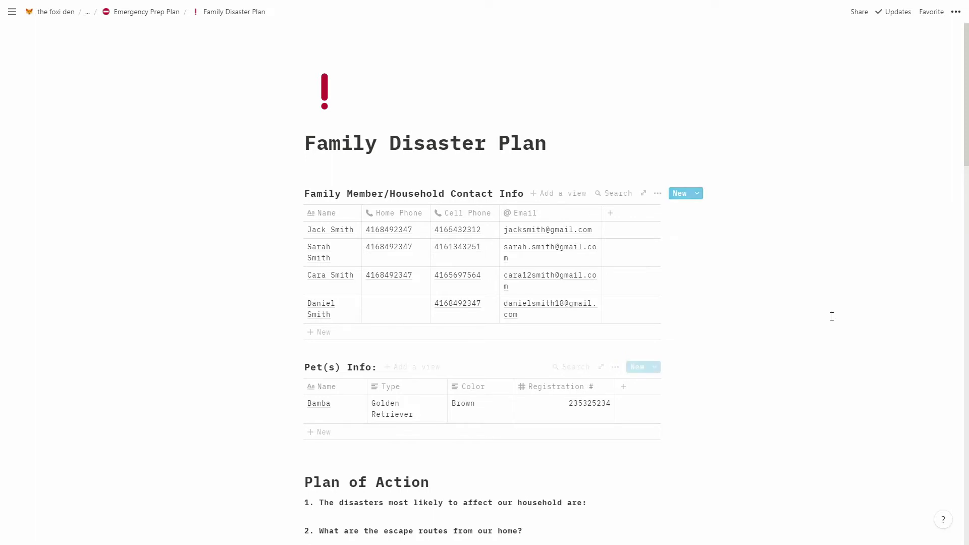
{"action": "scroll", "coordinate": [832, 318], "scroll_direction": "down", "scroll_amount": 1}
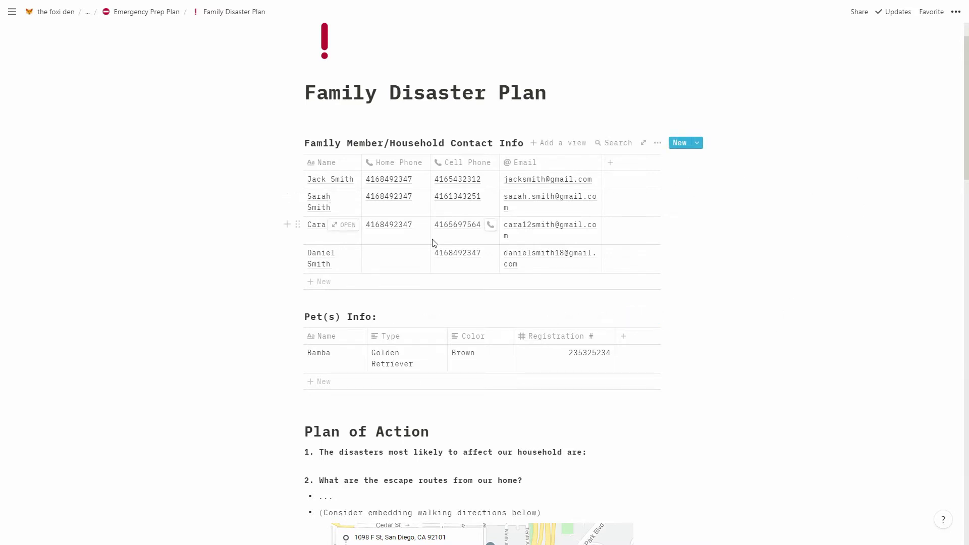
Read through the Plan of Action questions, embedded map and Responsibilities table of the Family Disaster Plan
{"action": "scroll", "coordinate": [694, 242], "scroll_direction": "down", "scroll_amount": 6}
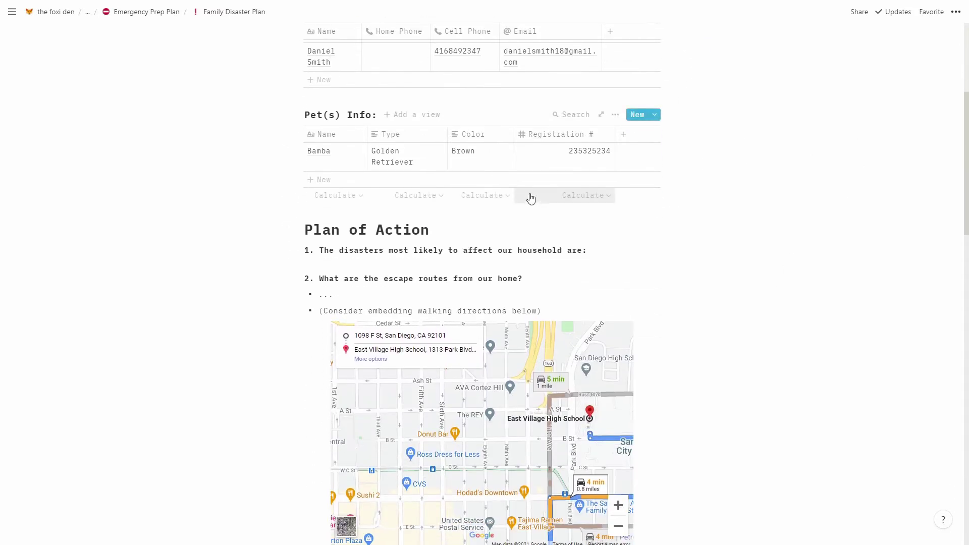
{"action": "scroll", "coordinate": [744, 222], "scroll_direction": "down", "scroll_amount": 1}
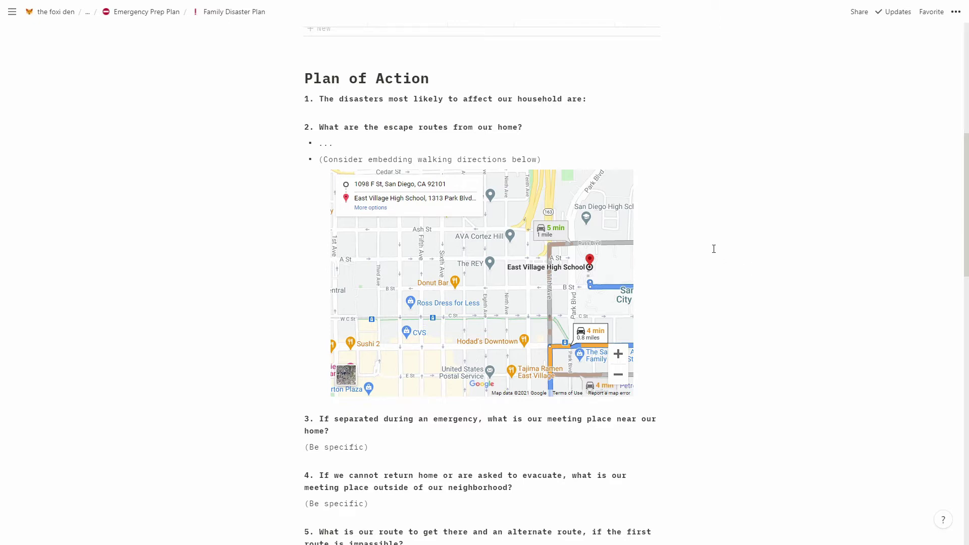
{"action": "scroll", "coordinate": [734, 290], "scroll_direction": "down", "scroll_amount": 4}
{"action": "scroll", "coordinate": [735, 290], "scroll_direction": "down", "scroll_amount": 6}
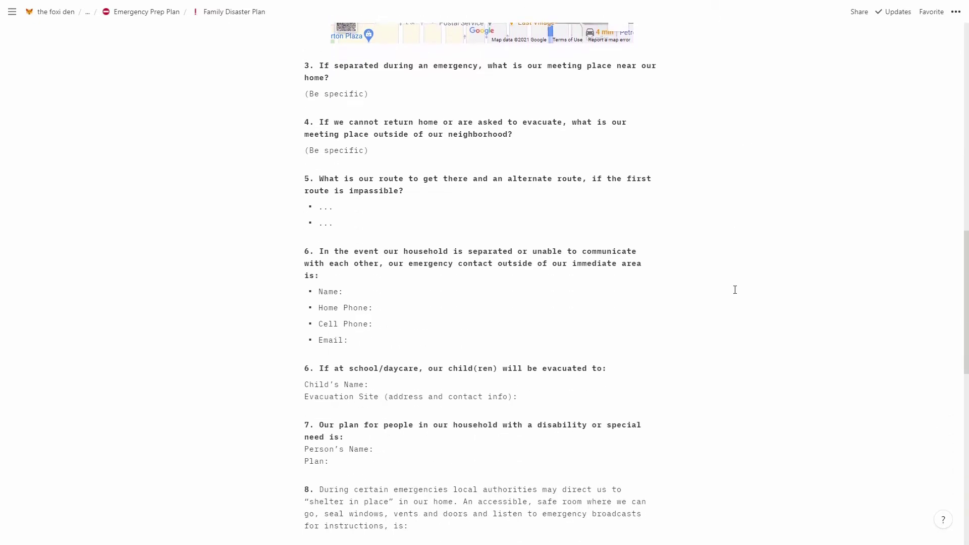
{"action": "scroll", "coordinate": [731, 302], "scroll_direction": "down", "scroll_amount": 7}
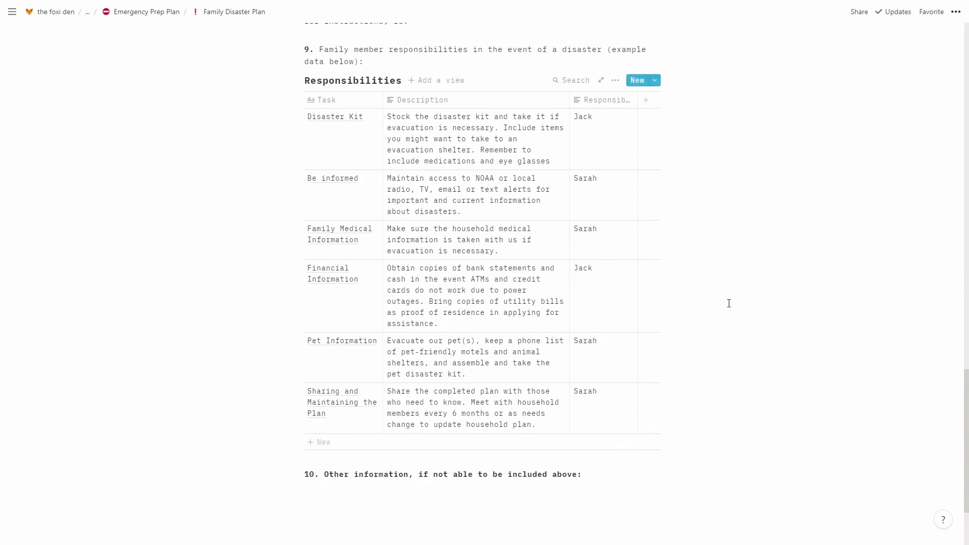
{"action": "scroll", "coordinate": [716, 370], "scroll_direction": "up", "scroll_amount": 20}
{"action": "scroll", "coordinate": [715, 354], "scroll_direction": "up", "scroll_amount": 3}
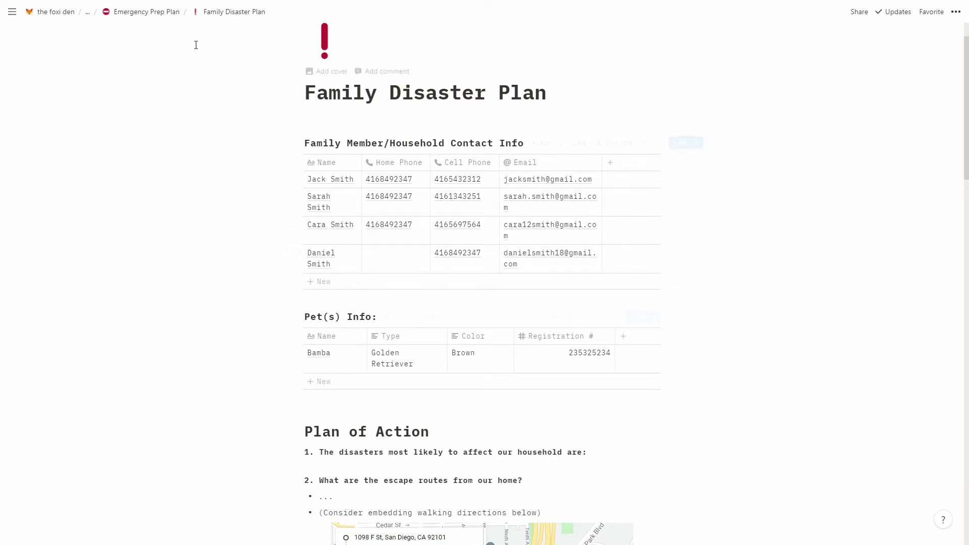
Return to Emergency Prep Plan, open the Winter Storm Preparedness Checklist and read through its whole checklist table
{"action": "left_click", "coordinate": [145, 12]}
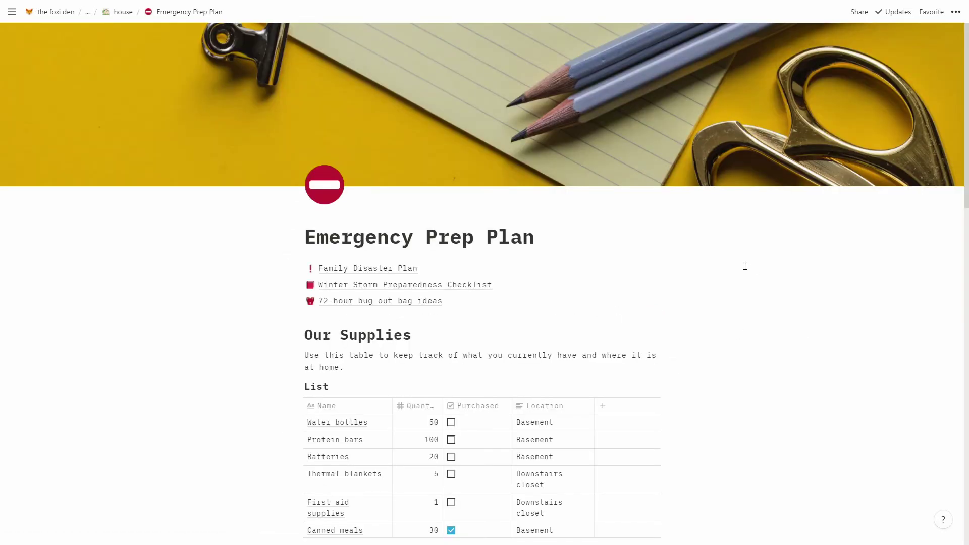
{"action": "left_click", "coordinate": [444, 286]}
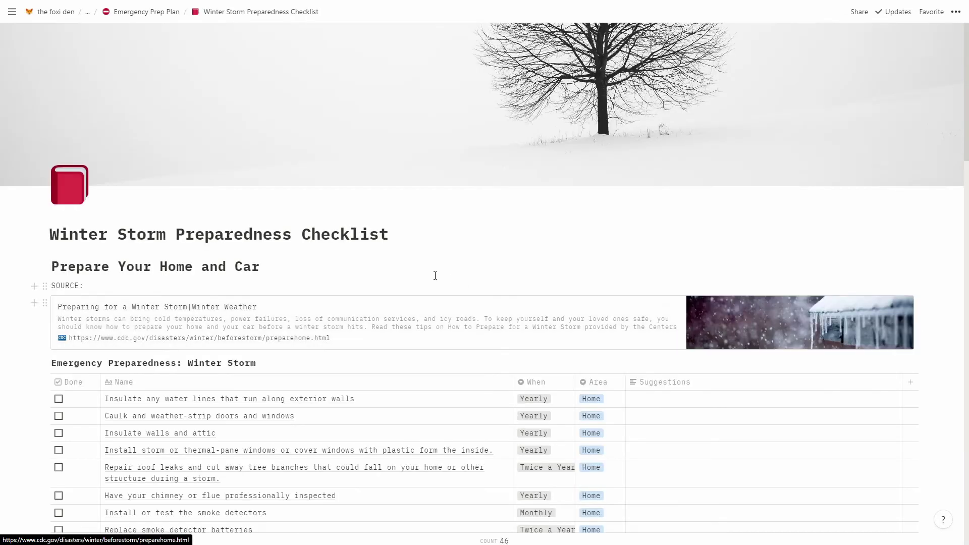
{"action": "left_click", "coordinate": [448, 234]}
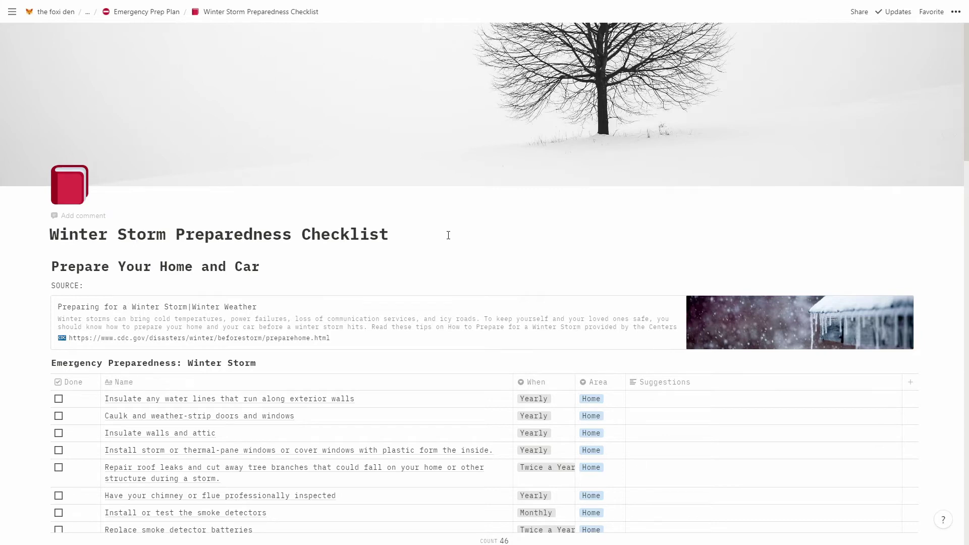
{"action": "scroll", "coordinate": [417, 311], "scroll_direction": "down", "scroll_amount": 1}
{"action": "scroll", "coordinate": [417, 311], "scroll_direction": "down", "scroll_amount": 5}
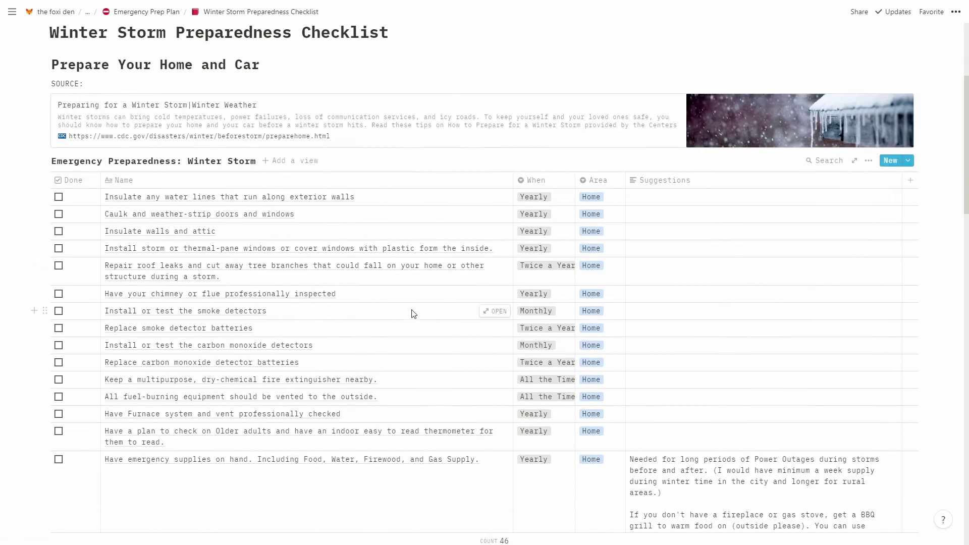
{"action": "scroll", "coordinate": [411, 309], "scroll_direction": "down", "scroll_amount": 3}
{"action": "scroll", "coordinate": [410, 302], "scroll_direction": "down", "scroll_amount": 20}
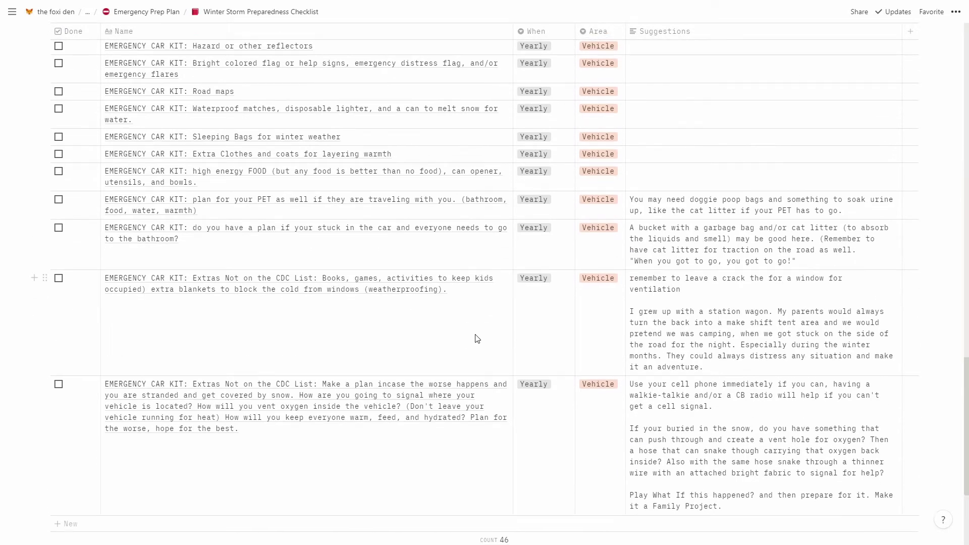
{"action": "scroll", "coordinate": [476, 337], "scroll_direction": "down", "scroll_amount": 4}
{"action": "scroll", "coordinate": [476, 337], "scroll_direction": "up", "scroll_amount": 6}
{"action": "scroll", "coordinate": [478, 363], "scroll_direction": "up", "scroll_amount": 20}
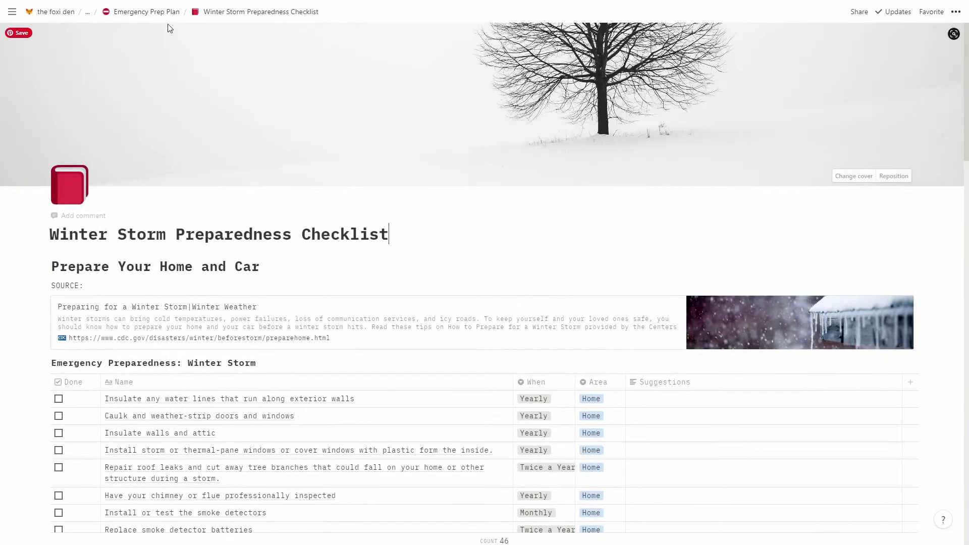
Go back to Emergency Prep Plan and open the 72-hour bug out bag ideas page
{"action": "left_click", "coordinate": [155, 20]}
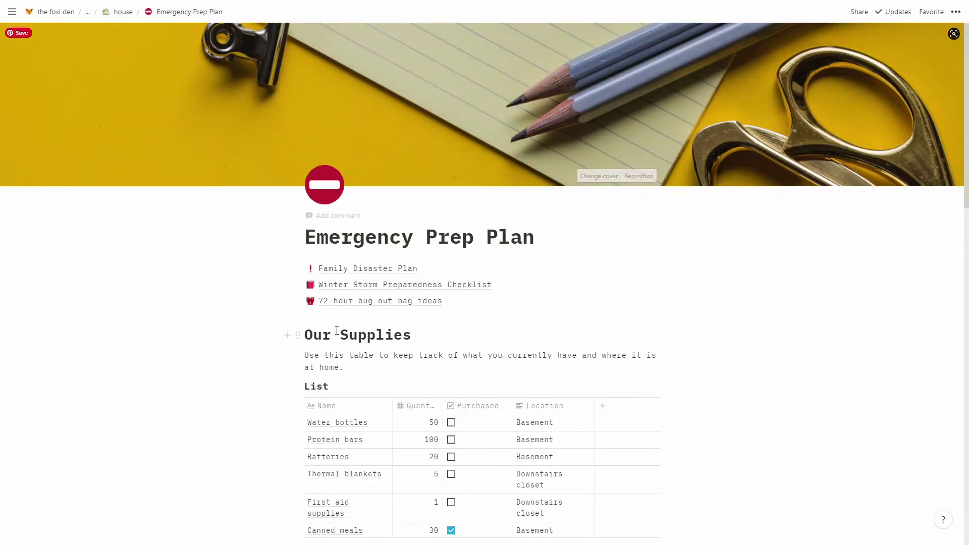
{"action": "left_click", "coordinate": [342, 301]}
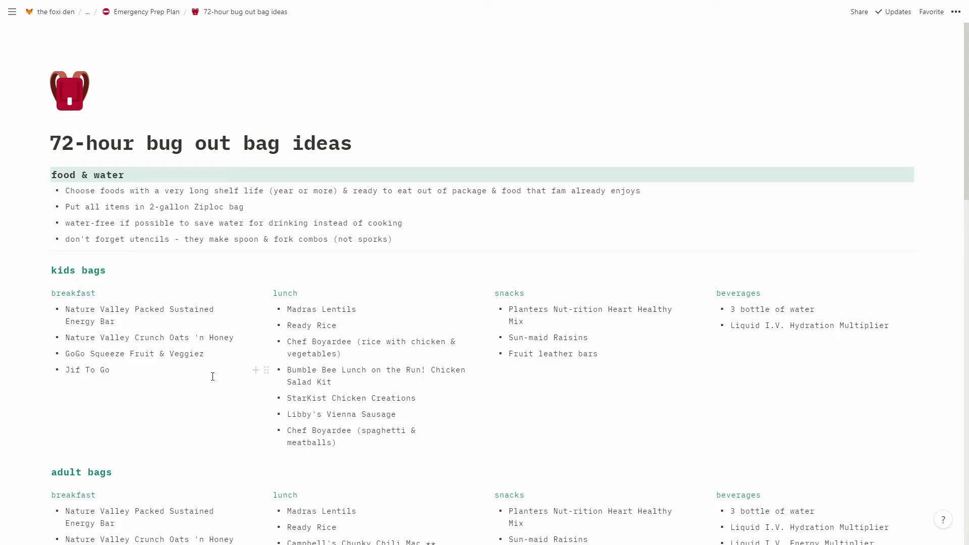
Read through the food, clothing, hygiene, comfort and survival gear lists on the 72-hour bug out bag ideas page
{"action": "scroll", "coordinate": [211, 386], "scroll_direction": "down", "scroll_amount": 7}
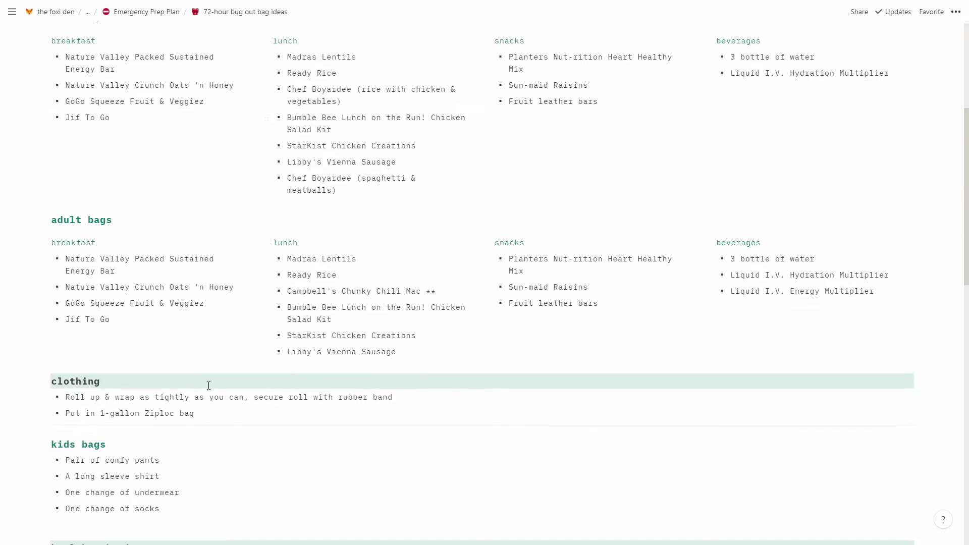
{"action": "scroll", "coordinate": [209, 385], "scroll_direction": "down", "scroll_amount": 10}
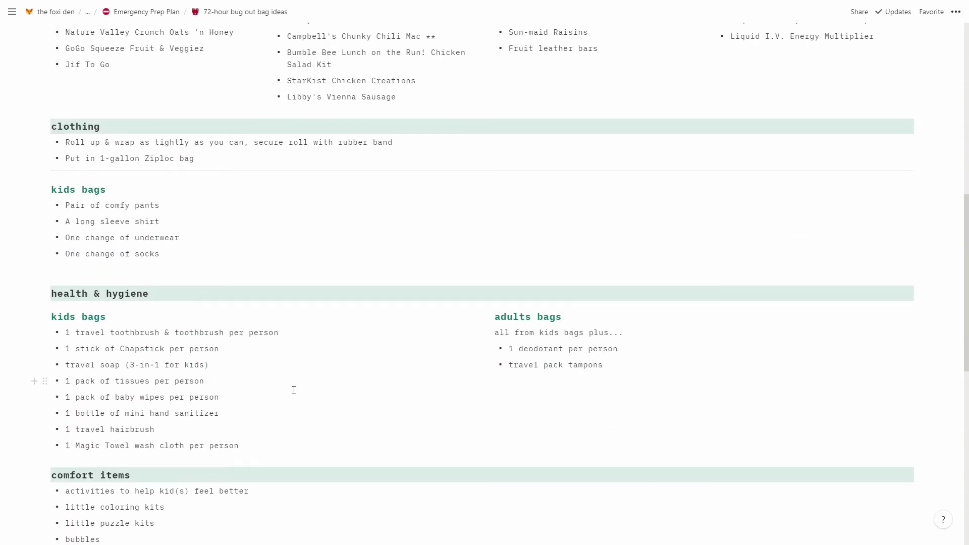
{"action": "scroll", "coordinate": [294, 390], "scroll_direction": "down", "scroll_amount": 3}
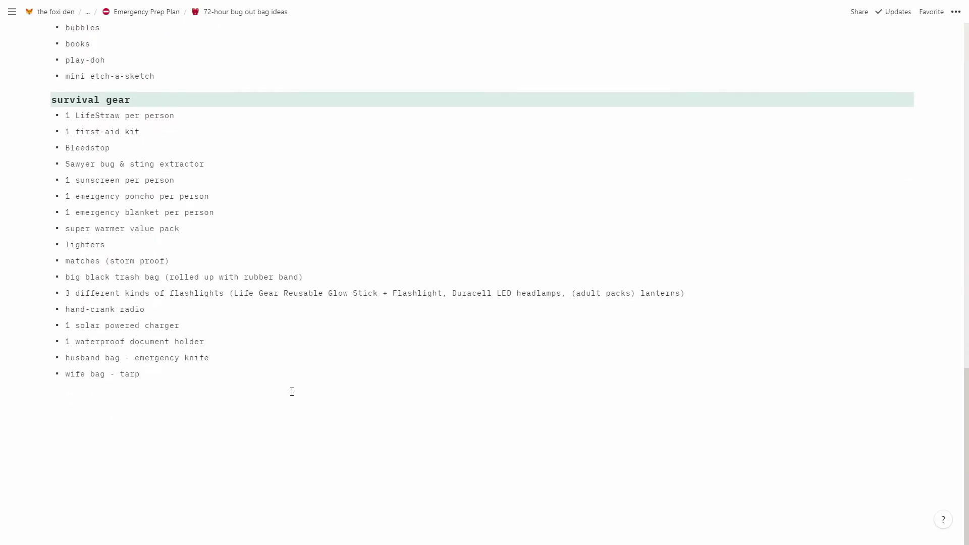
{"action": "scroll", "coordinate": [298, 444], "scroll_direction": "up", "scroll_amount": 13}
{"action": "scroll", "coordinate": [299, 443], "scroll_direction": "up", "scroll_amount": 7}
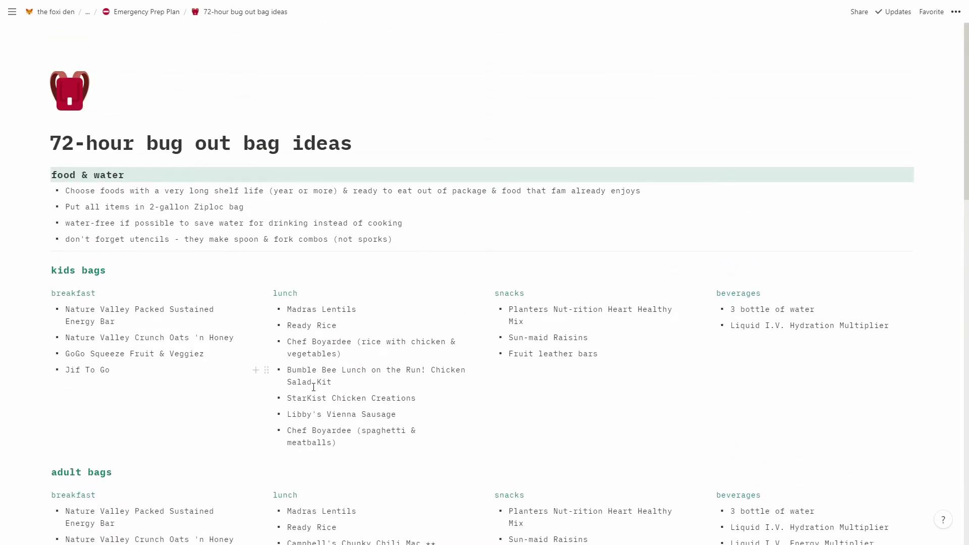
Return to the house page through Emergency Prep Plan, view the quick measurements page and go back to house
{"action": "left_click", "coordinate": [146, 14]}
{"action": "left_click", "coordinate": [119, 12]}
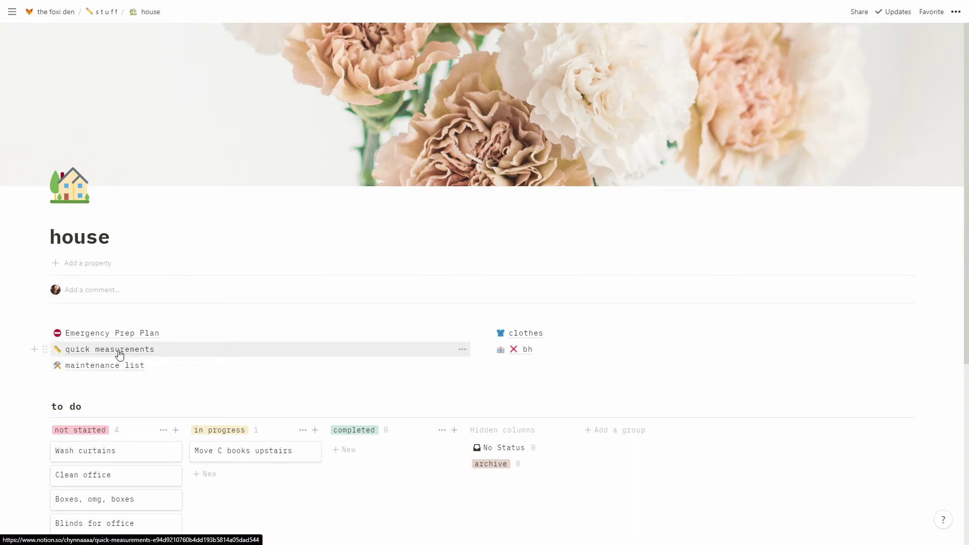
{"action": "left_click", "coordinate": [119, 354]}
{"action": "left_click", "coordinate": [130, 13]}
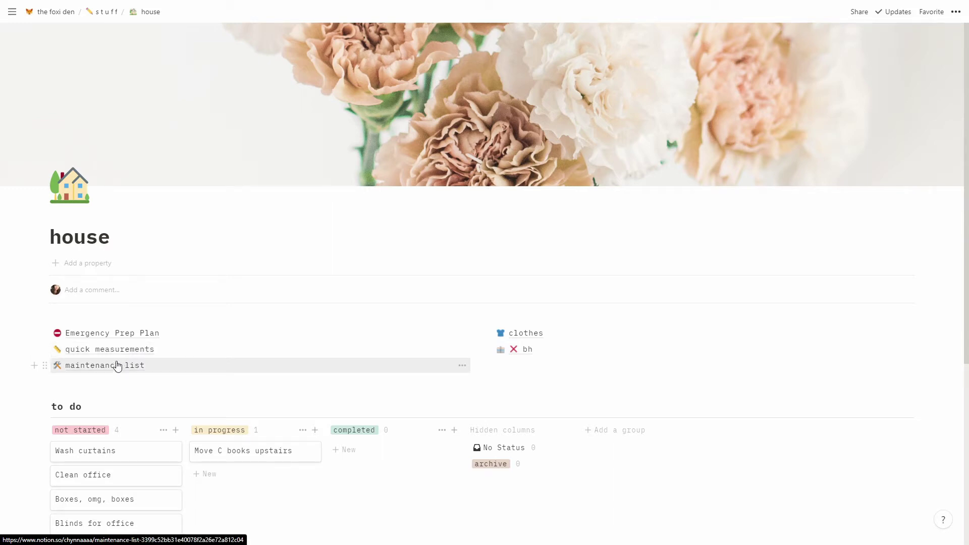
Open the maintenance list page and look through the whole maintenance by month table
{"action": "left_click", "coordinate": [114, 369]}
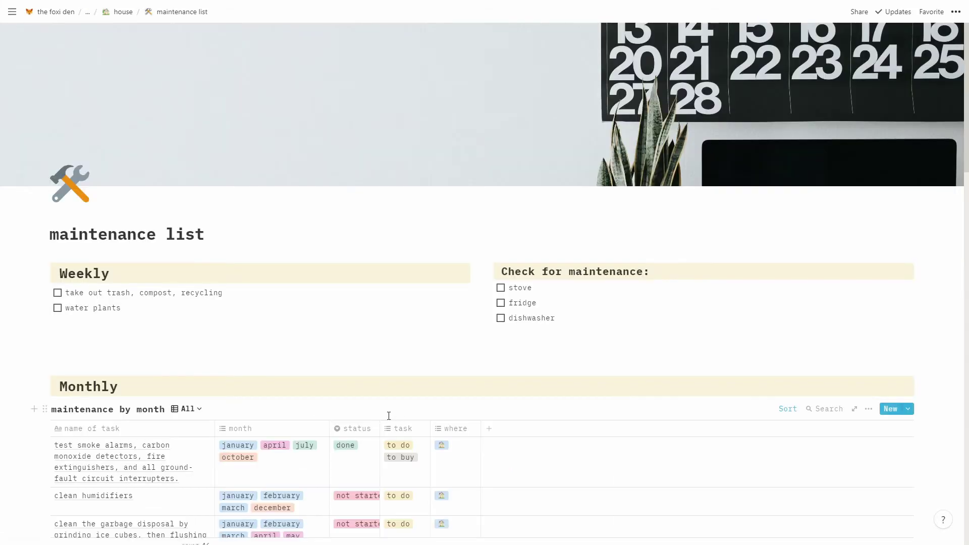
{"action": "scroll", "coordinate": [437, 325], "scroll_direction": "down", "scroll_amount": 20}
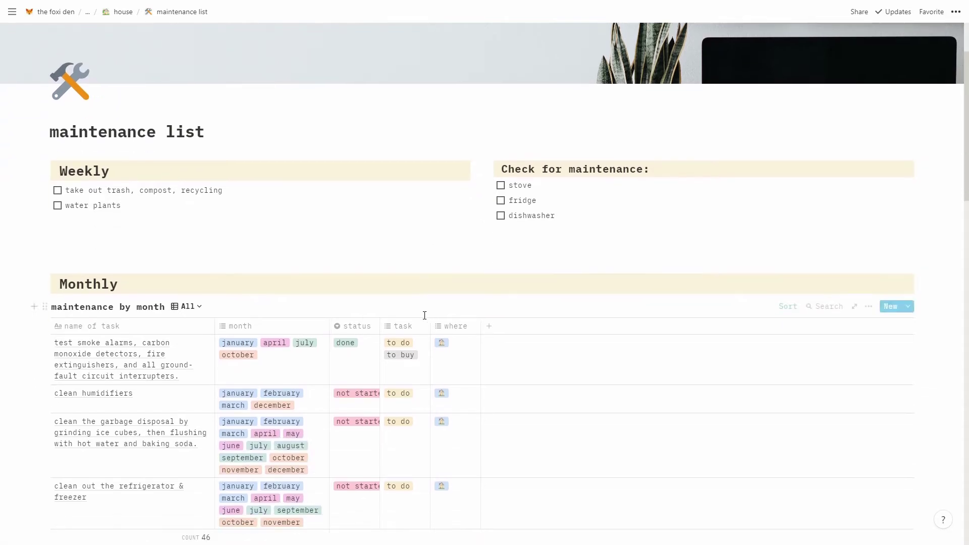
{"action": "scroll", "coordinate": [386, 374], "scroll_direction": "down", "scroll_amount": 10}
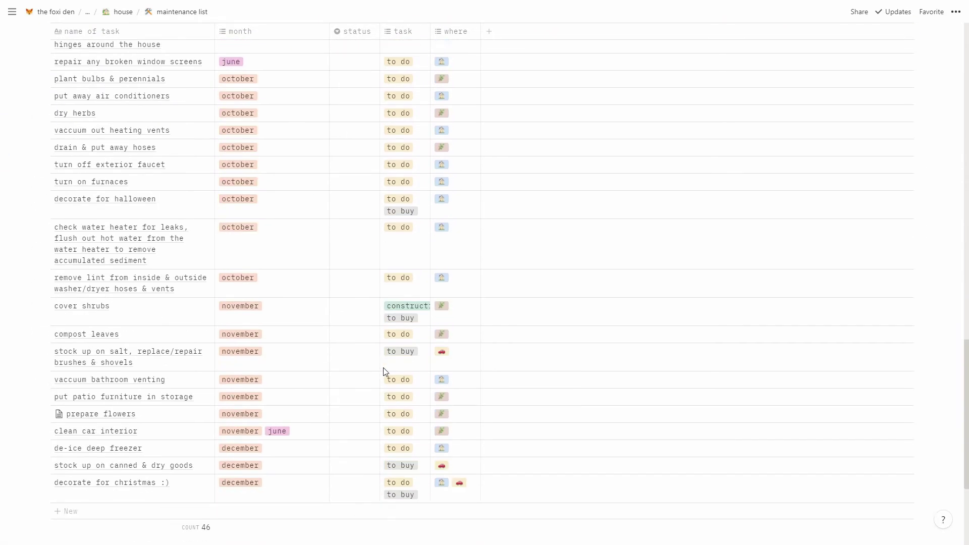
{"action": "scroll", "coordinate": [364, 419], "scroll_direction": "up", "scroll_amount": 8}
{"action": "scroll", "coordinate": [371, 438], "scroll_direction": "up", "scroll_amount": 15}
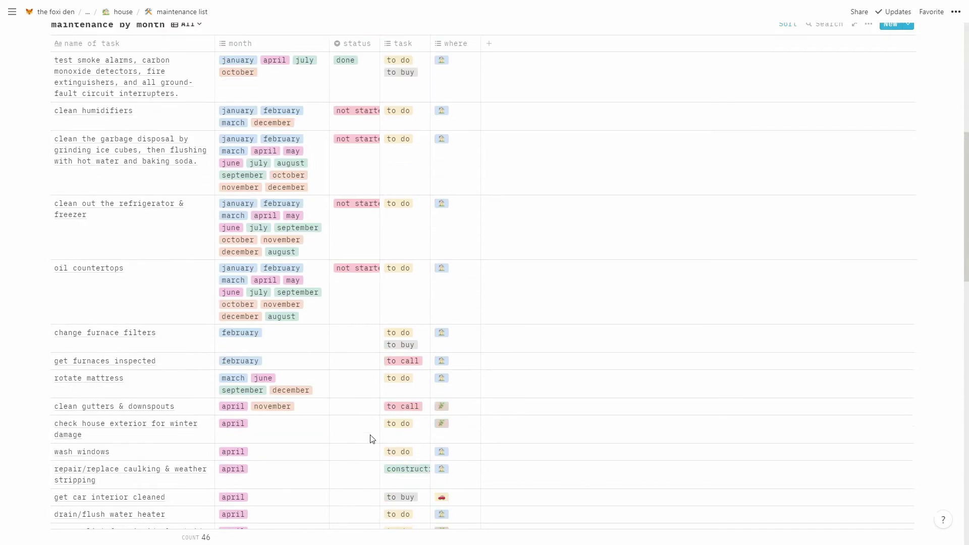
Go back to house, reopen the maintenance list for another look at its Weekly and Monthly sections, and return to house
{"action": "left_click", "coordinate": [125, 14]}
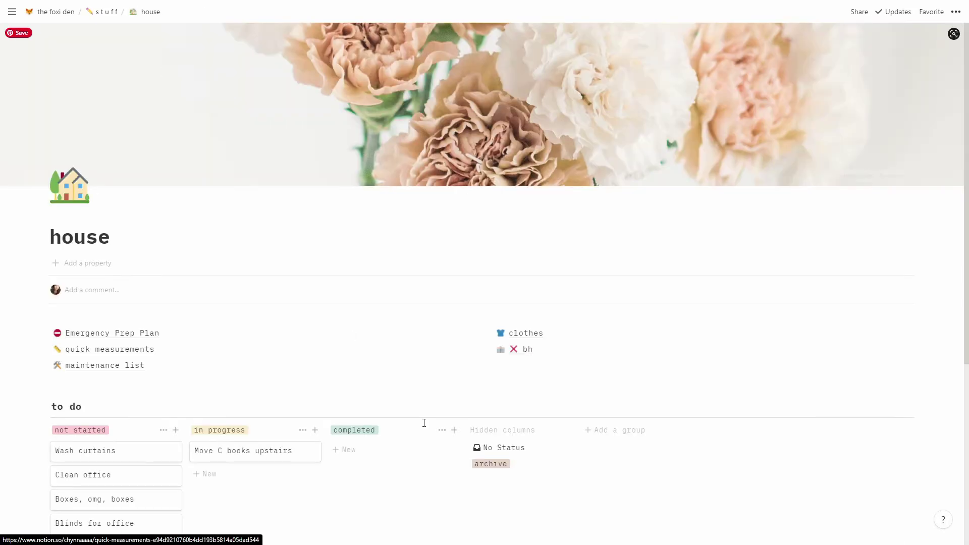
{"action": "left_click", "coordinate": [127, 376]}
{"action": "scroll", "coordinate": [238, 374], "scroll_direction": "down", "scroll_amount": 2}
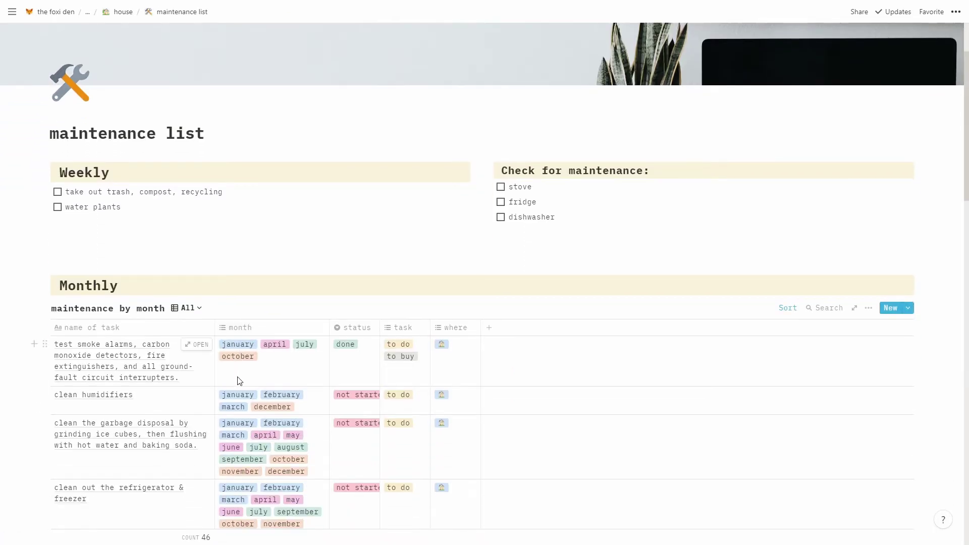
{"action": "scroll", "coordinate": [181, 302], "scroll_direction": "up", "scroll_amount": 2}
{"action": "left_click", "coordinate": [108, 15]}
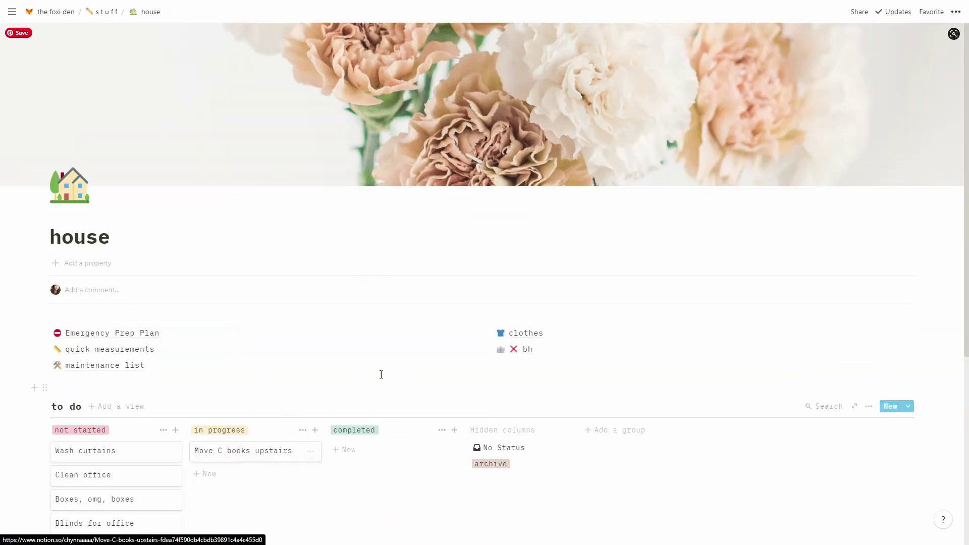
View the clothes page's items table, and return through house to the stuff gallery
{"action": "left_click", "coordinate": [526, 333]}
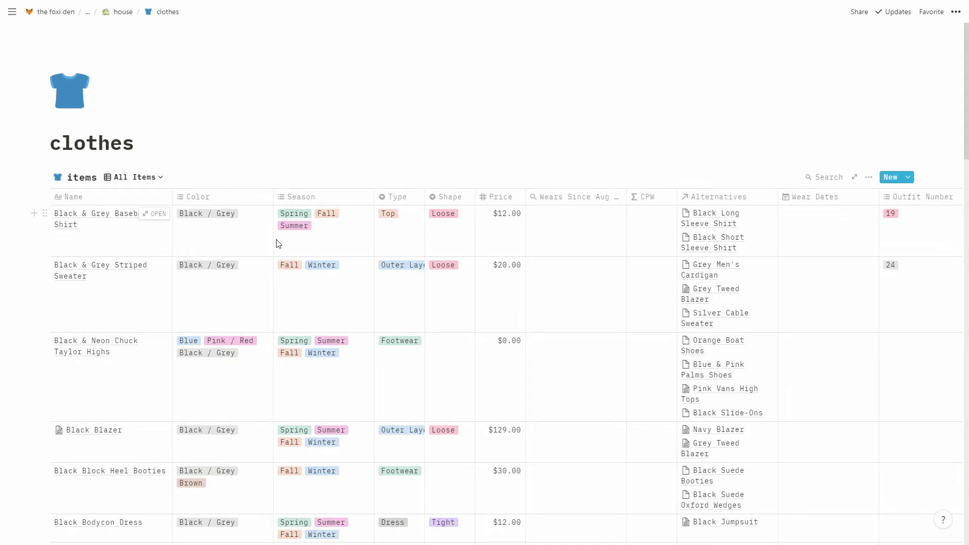
{"action": "left_click", "coordinate": [124, 12]}
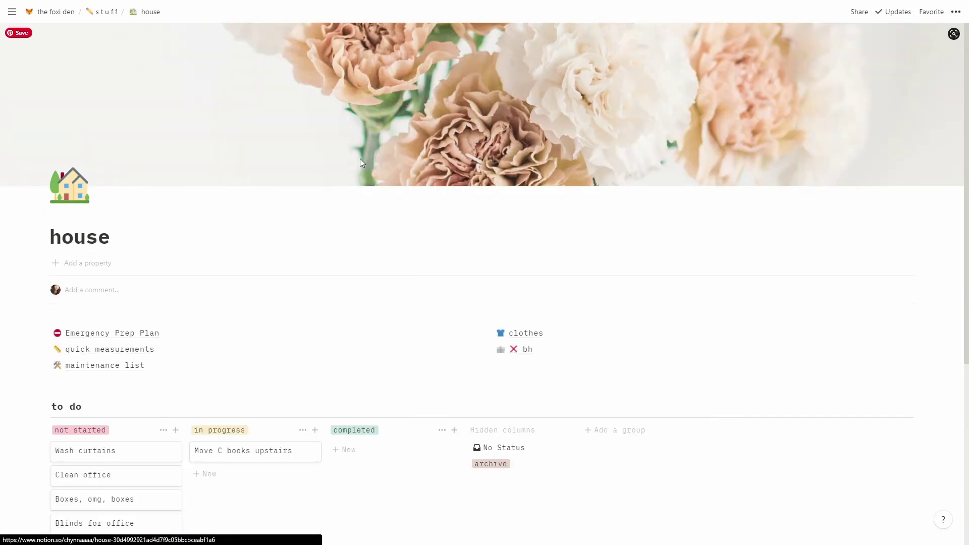
{"action": "left_click", "coordinate": [93, 15]}
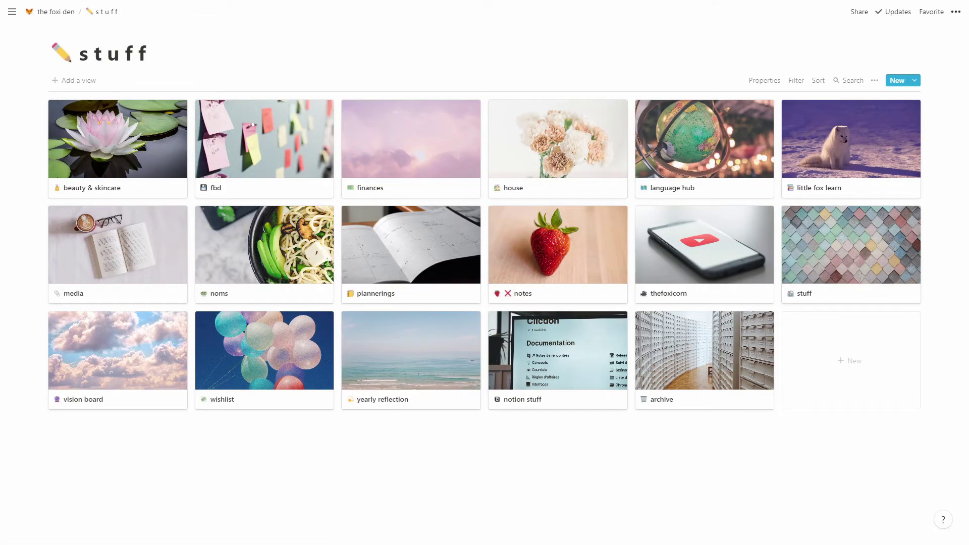
Open language hub from the stuff gallery as a full page and view its languages gallery
{"action": "left_click", "coordinate": [716, 176]}
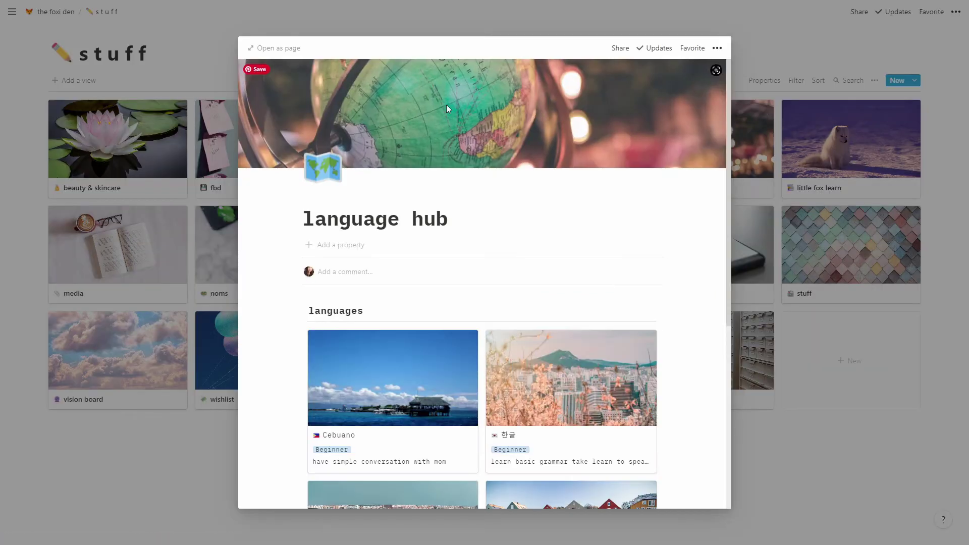
{"action": "left_click", "coordinate": [271, 47]}
{"action": "scroll", "coordinate": [711, 282], "scroll_direction": "down", "scroll_amount": 4}
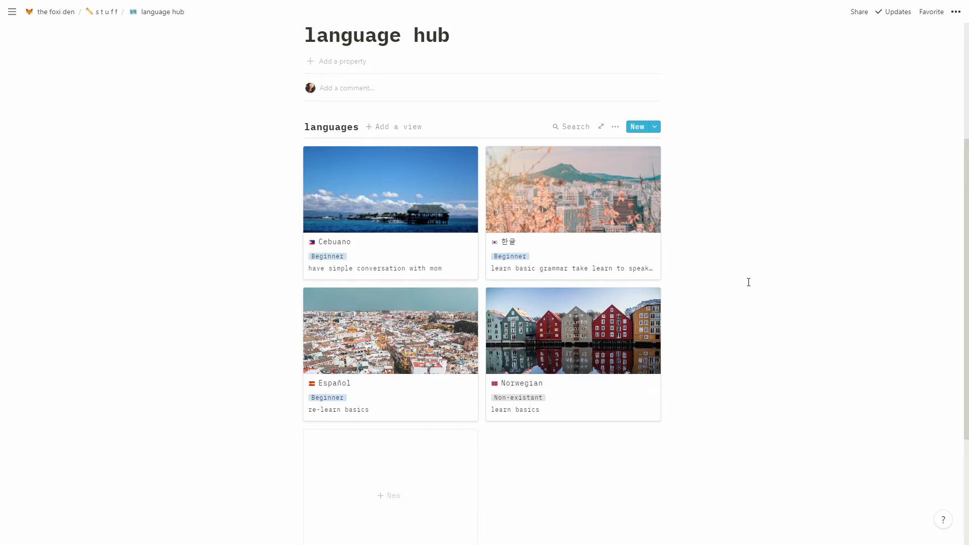
Open the Cebuano entry as a full page and look through its websites, podcasts, videos and apps resources
{"action": "left_click", "coordinate": [363, 249]}
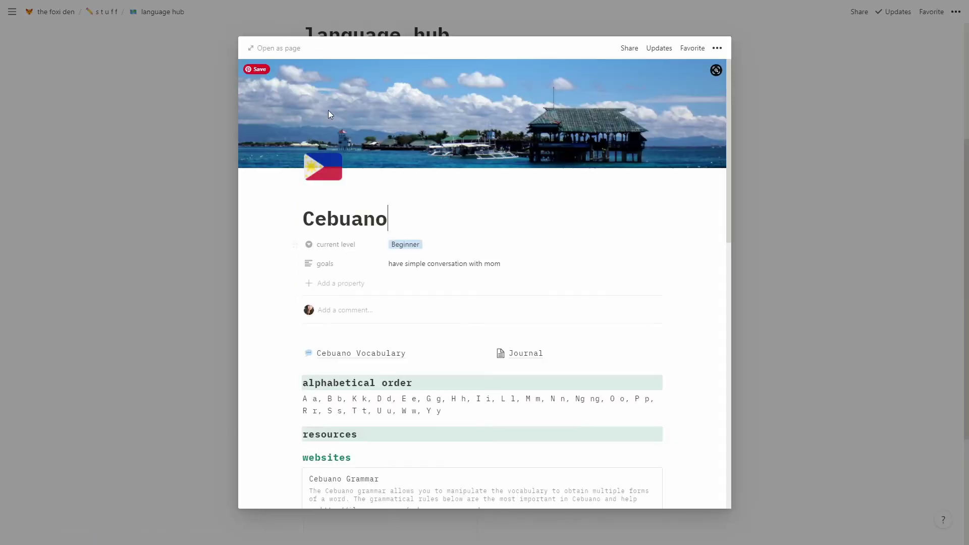
{"action": "left_click", "coordinate": [272, 48]}
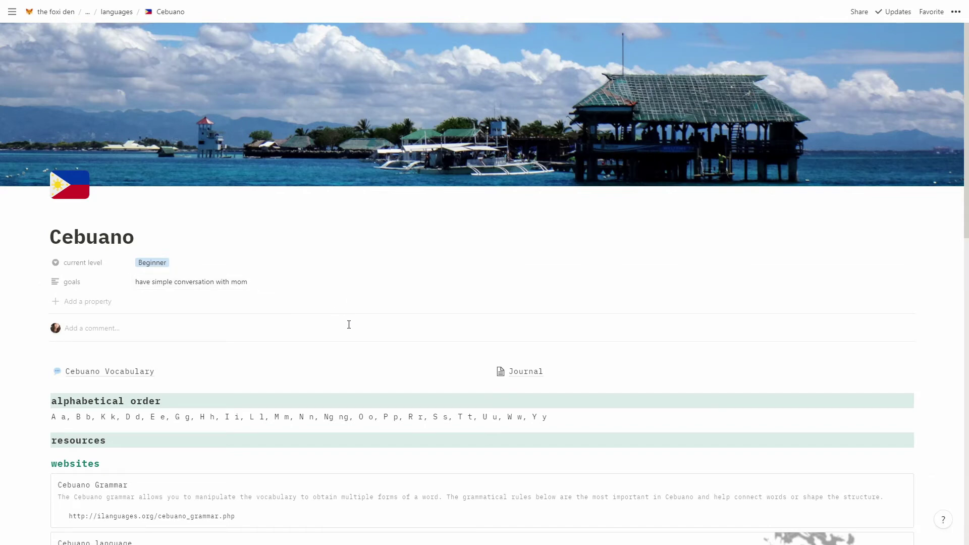
{"action": "scroll", "coordinate": [234, 362], "scroll_direction": "down", "scroll_amount": 5}
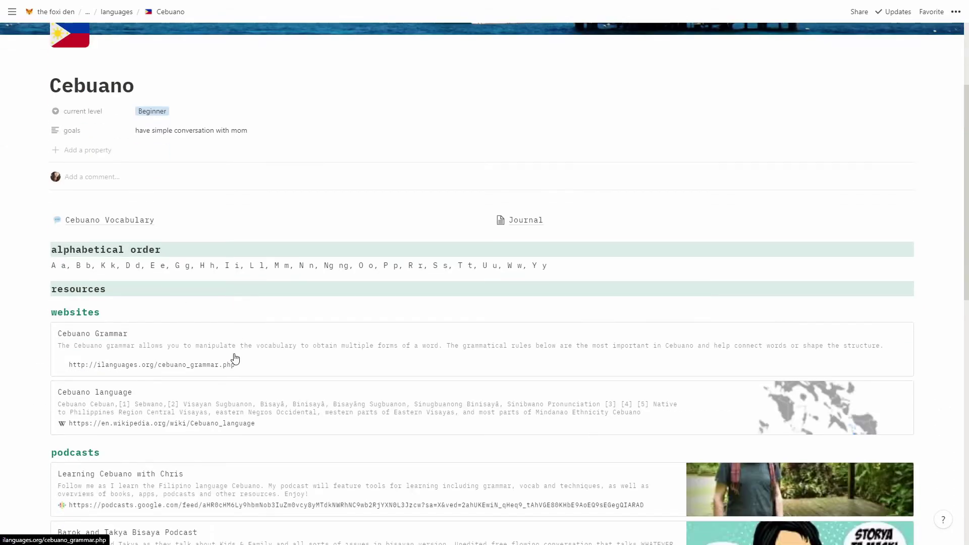
{"action": "scroll", "coordinate": [154, 303], "scroll_direction": "down", "scroll_amount": 2}
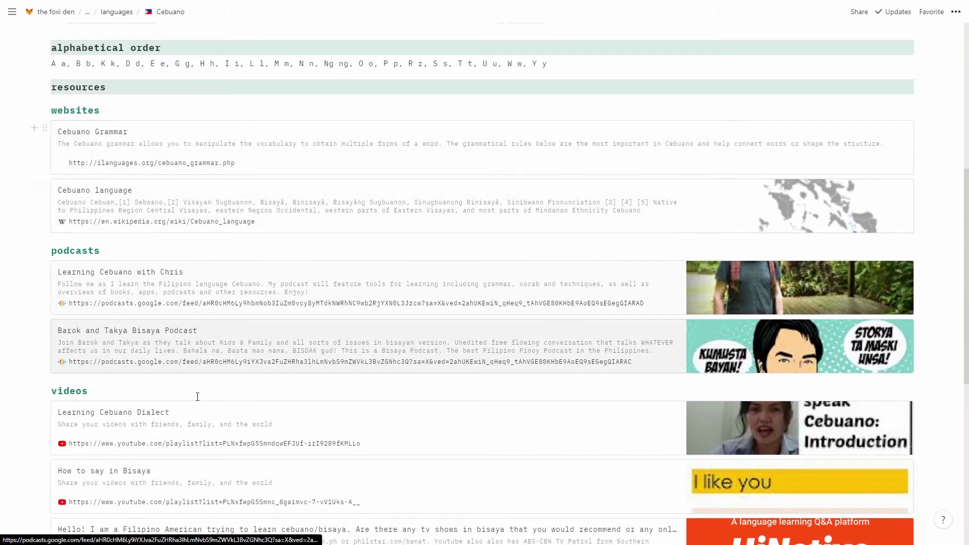
{"action": "scroll", "coordinate": [199, 414], "scroll_direction": "down", "scroll_amount": 4}
{"action": "scroll", "coordinate": [204, 430], "scroll_direction": "down", "scroll_amount": 2}
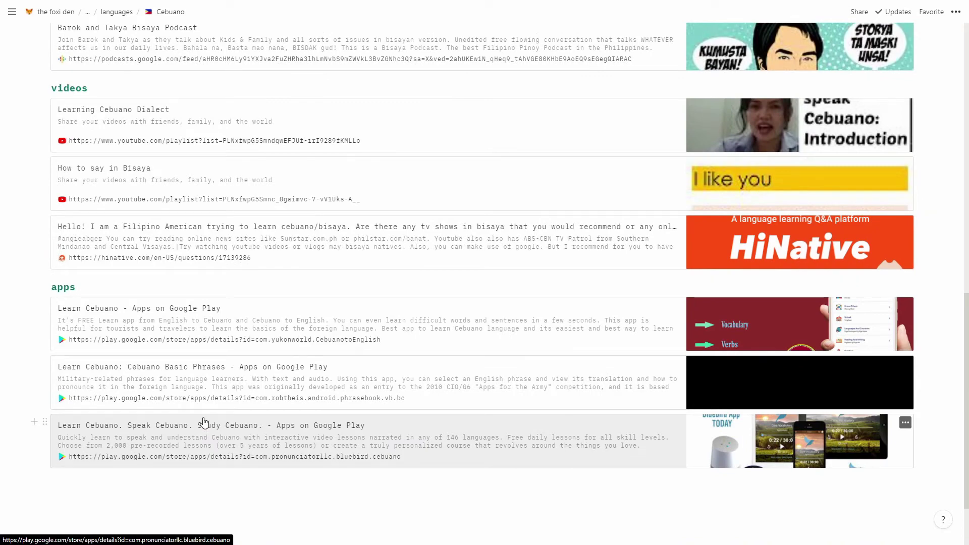
{"action": "scroll", "coordinate": [204, 423], "scroll_direction": "up", "scroll_amount": 10}
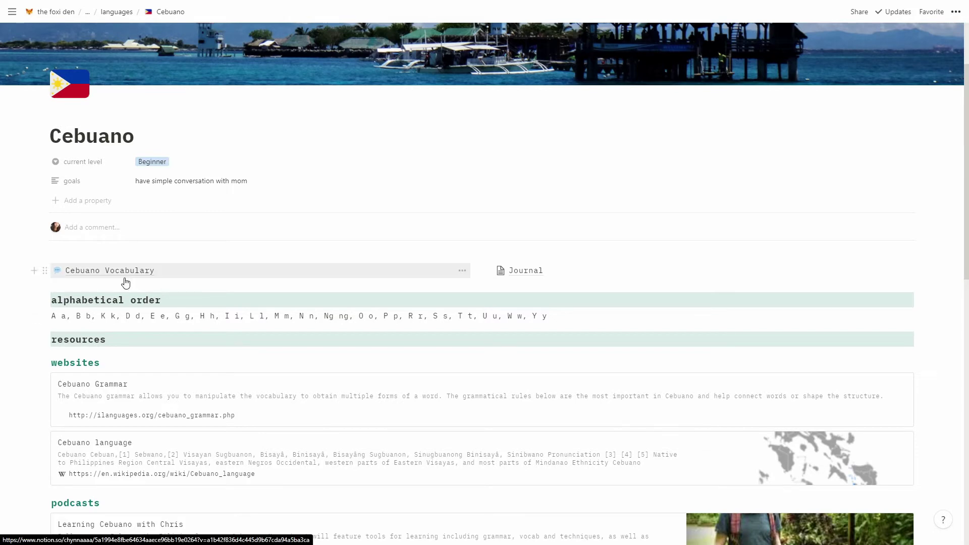
{"action": "scroll", "coordinate": [268, 360], "scroll_direction": "down", "scroll_amount": 5}
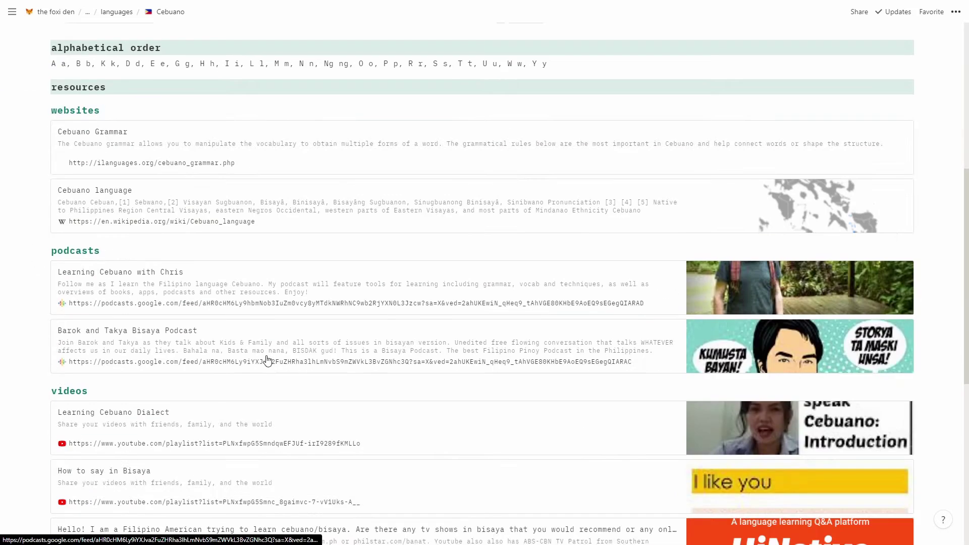
{"action": "scroll", "coordinate": [266, 359], "scroll_direction": "up", "scroll_amount": 5}
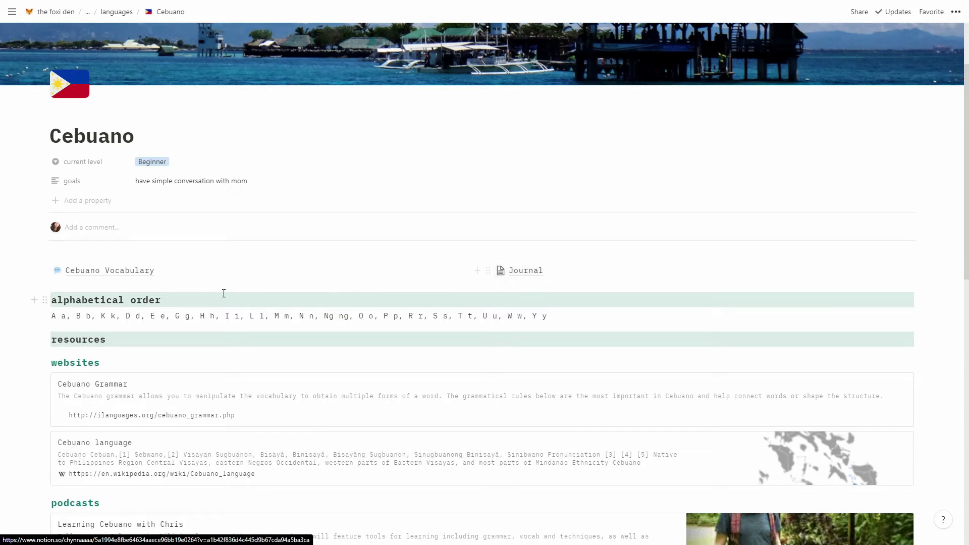
Open the Cebuano Vocabulary database and switch it to the by word view
{"action": "left_click", "coordinate": [108, 275]}
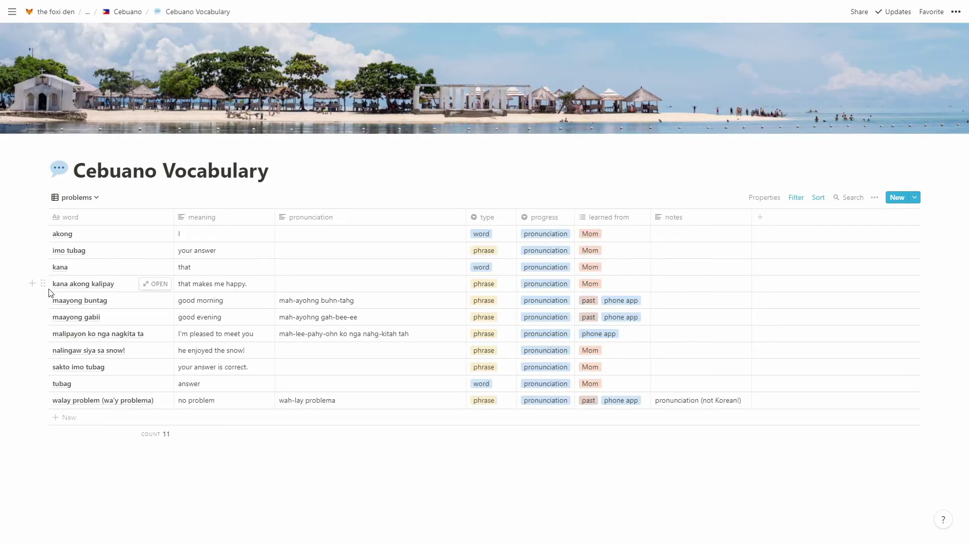
{"action": "left_click", "coordinate": [76, 197]}
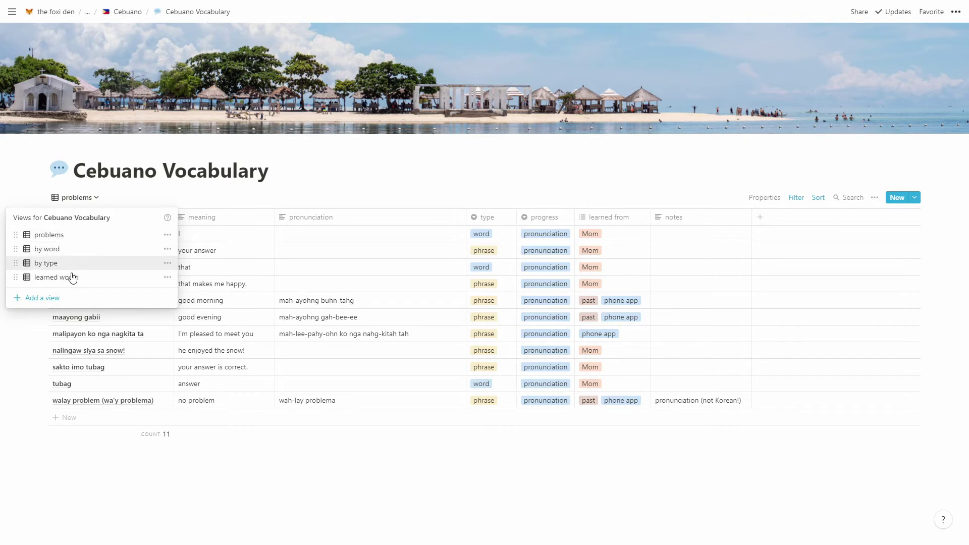
{"action": "left_click", "coordinate": [56, 250]}
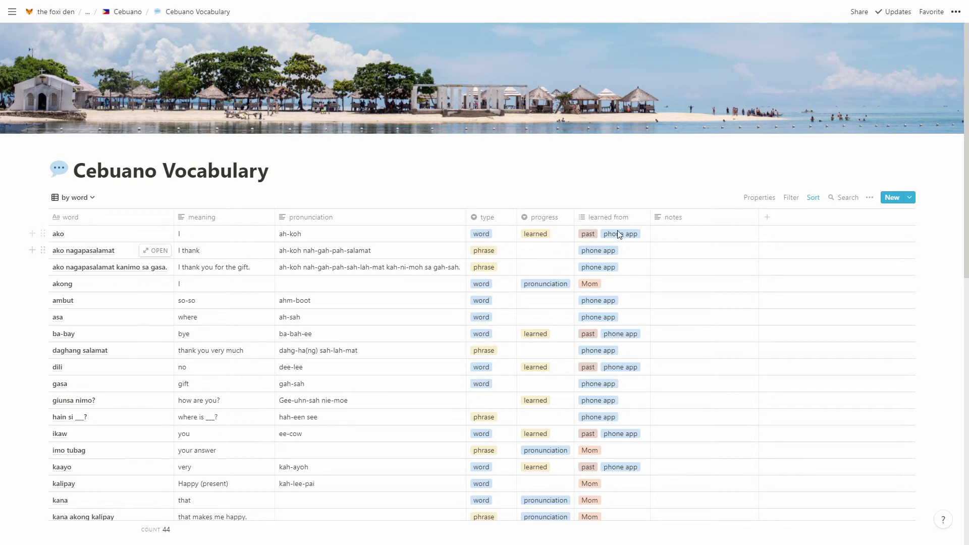
Check the learned from options for "ako" and the progress options for "ako nagapasalamat" without changing either
{"action": "left_click", "coordinate": [587, 236]}
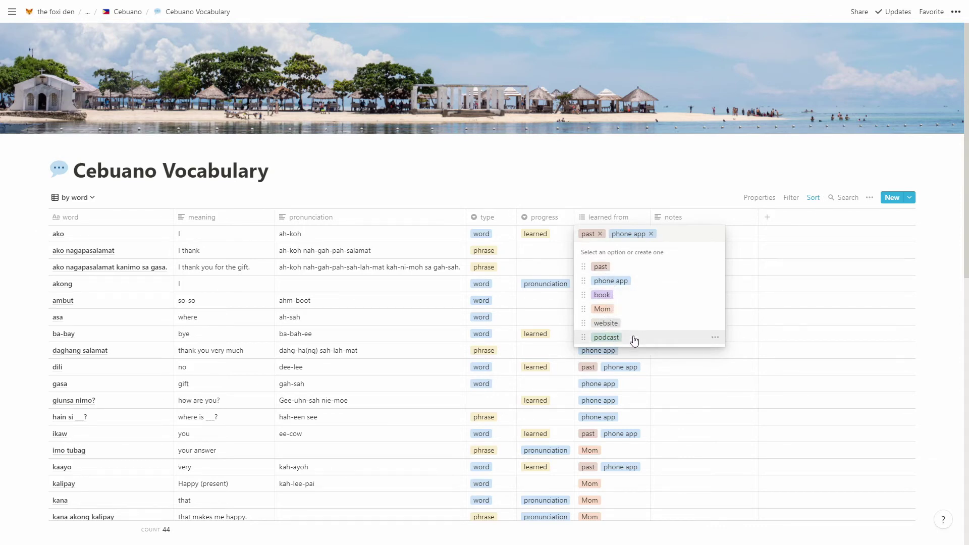
{"action": "key", "text": "Escape"}
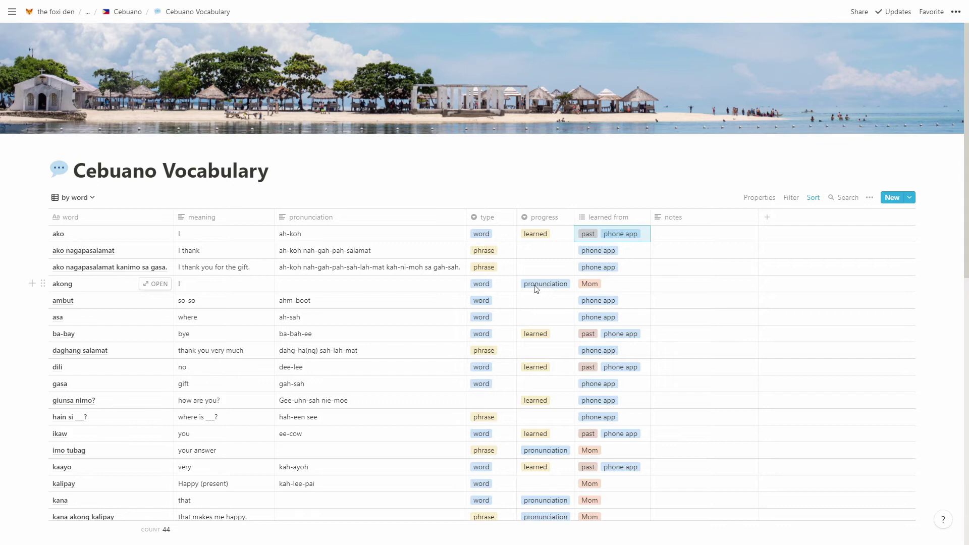
{"action": "left_click", "coordinate": [547, 250]}
{"action": "key", "text": "Escape"}
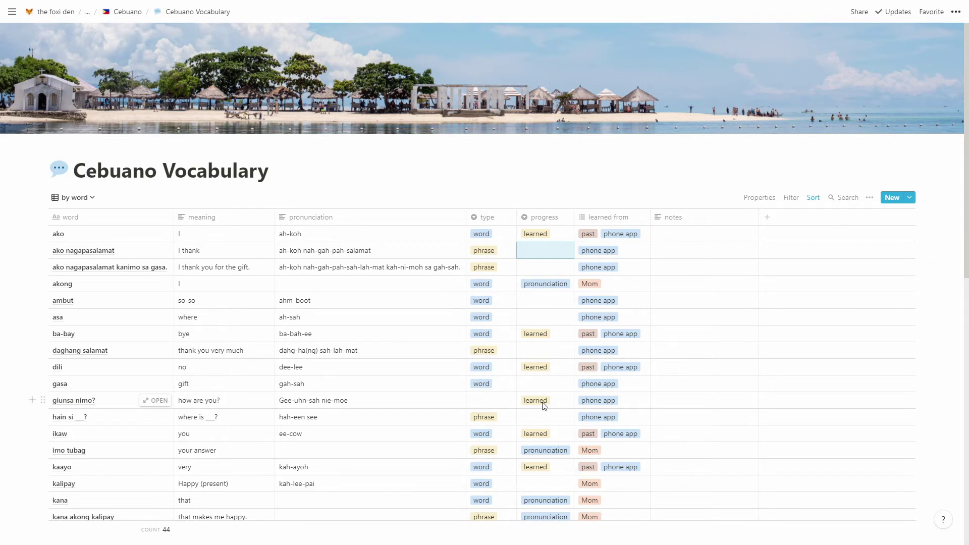
Look through the rest of the by word vocabulary table, including the notes on its last entries
{"action": "scroll", "coordinate": [292, 403], "scroll_direction": "down", "scroll_amount": 10}
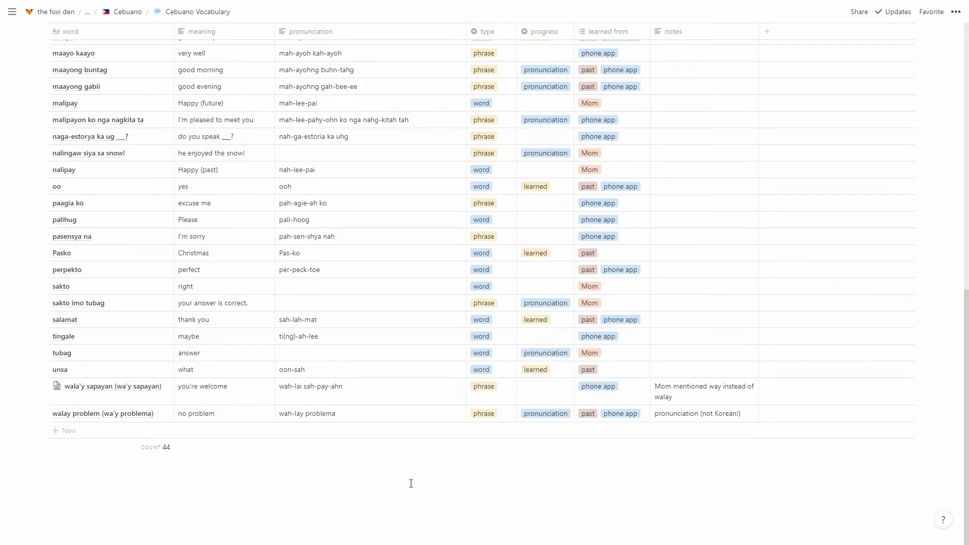
{"action": "scroll", "coordinate": [630, 404], "scroll_direction": "up", "scroll_amount": 7}
{"action": "scroll", "coordinate": [686, 348], "scroll_direction": "down", "scroll_amount": 5}
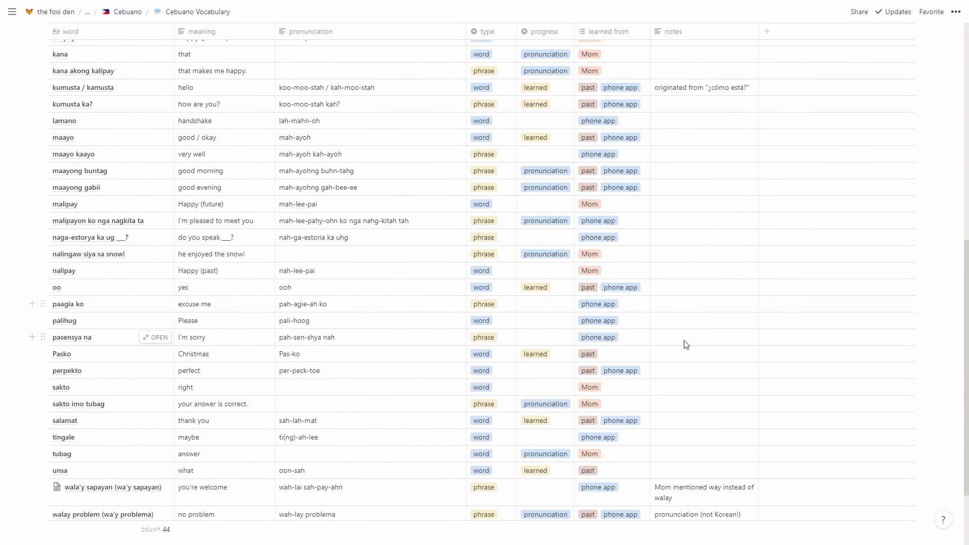
{"action": "scroll", "coordinate": [720, 456], "scroll_direction": "down", "scroll_amount": 1}
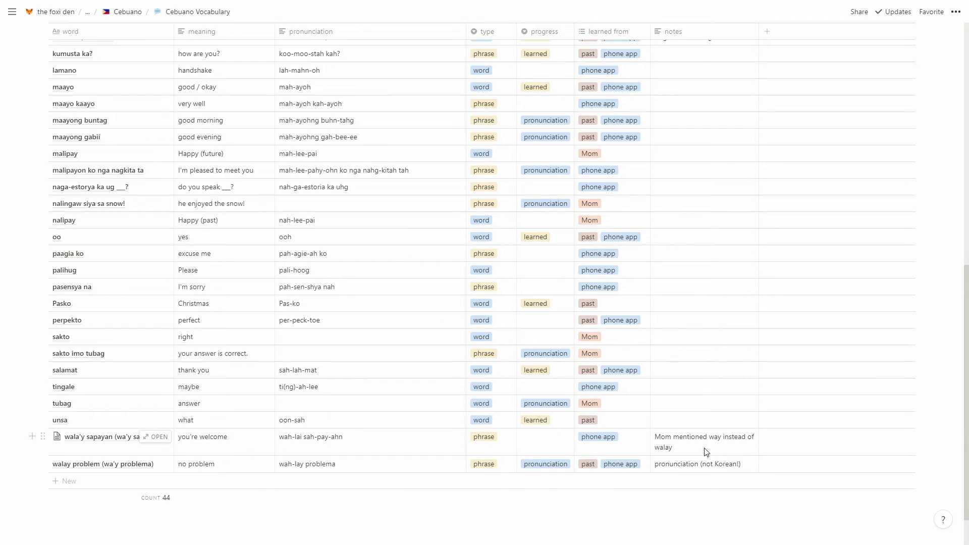
Switch the Cebuano Vocabulary table from the by word view to the problems view
{"action": "scroll", "coordinate": [704, 449], "scroll_direction": "up", "scroll_amount": 10}
{"action": "scroll", "coordinate": [703, 452], "scroll_direction": "down", "scroll_amount": 11}
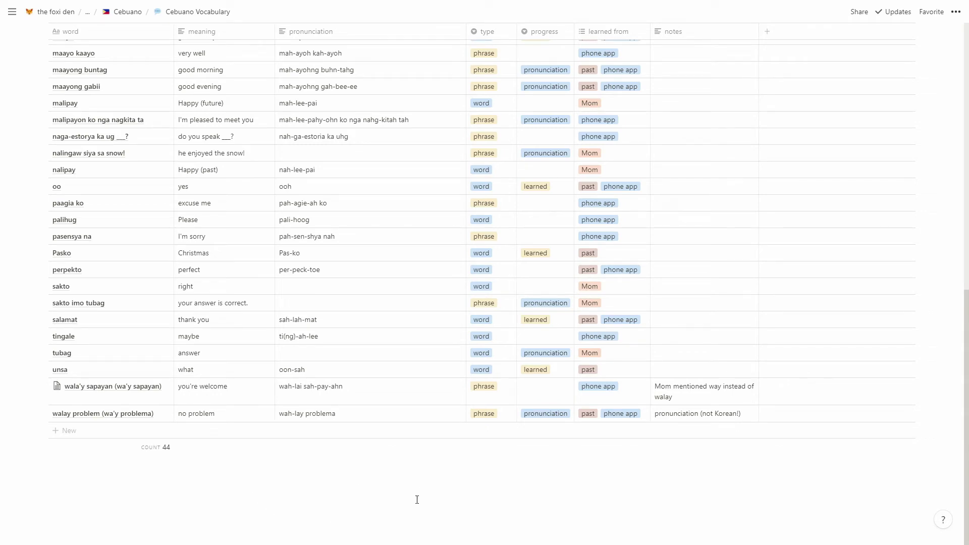
{"action": "scroll", "coordinate": [728, 424], "scroll_direction": "up", "scroll_amount": 10}
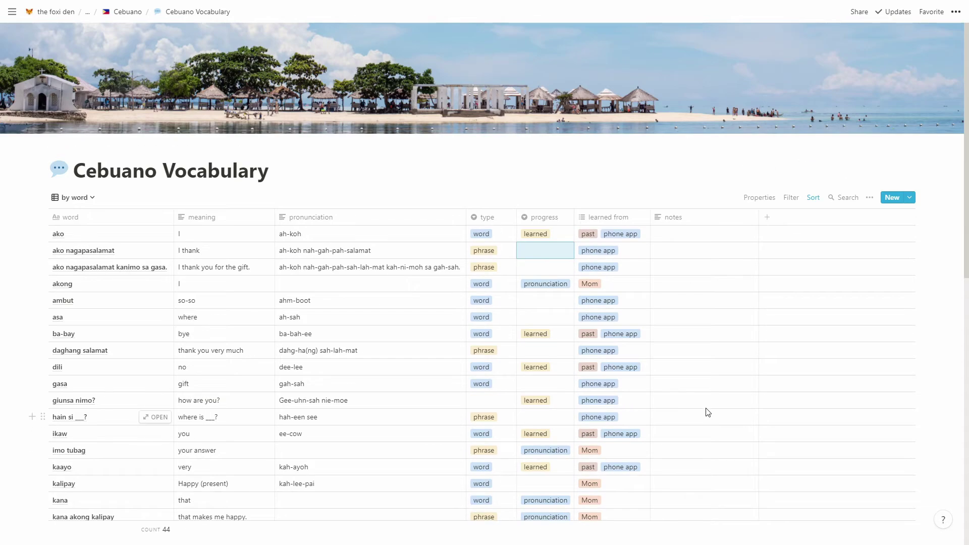
{"action": "left_click", "coordinate": [72, 198]}
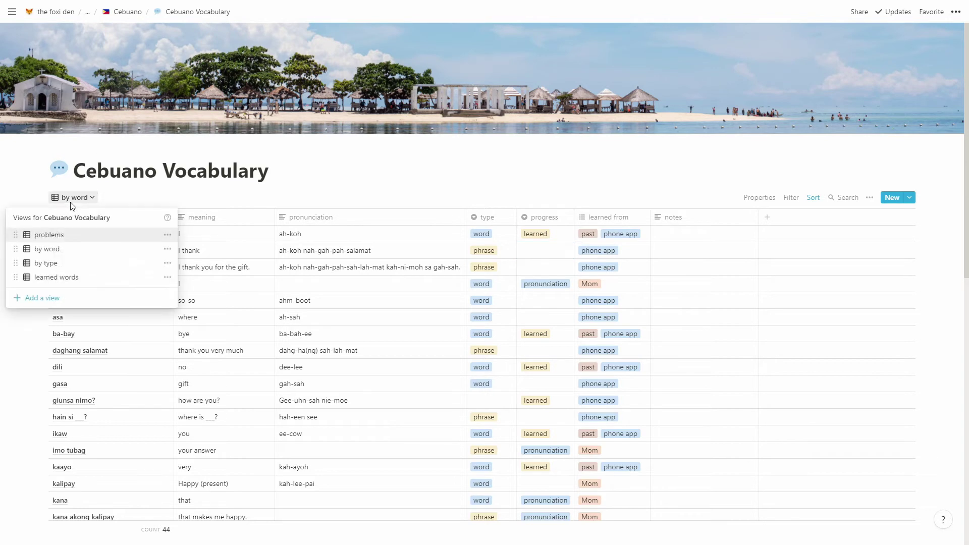
{"action": "left_click", "coordinate": [82, 235]}
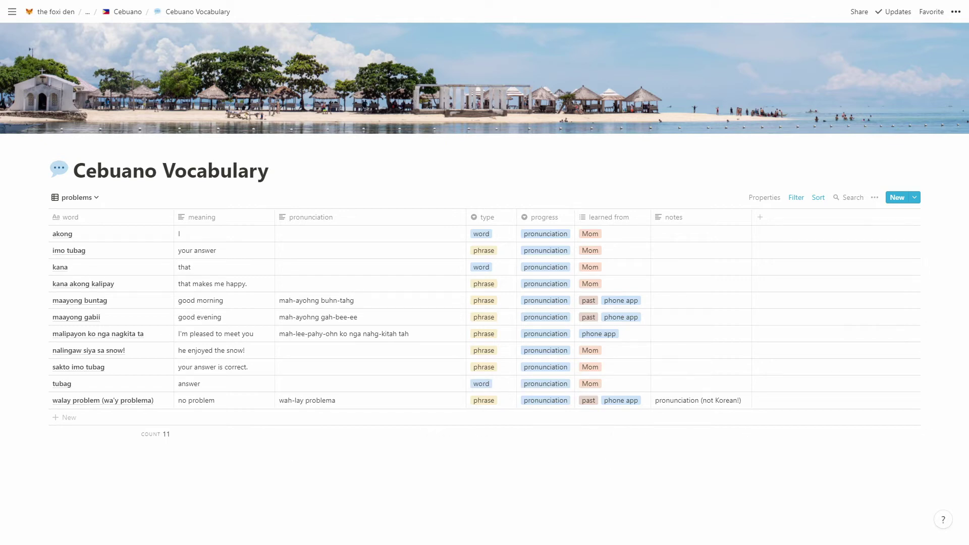
Go back to the languages gallery and open the 한글 entry as a full page
{"action": "left_click", "coordinate": [127, 13]}
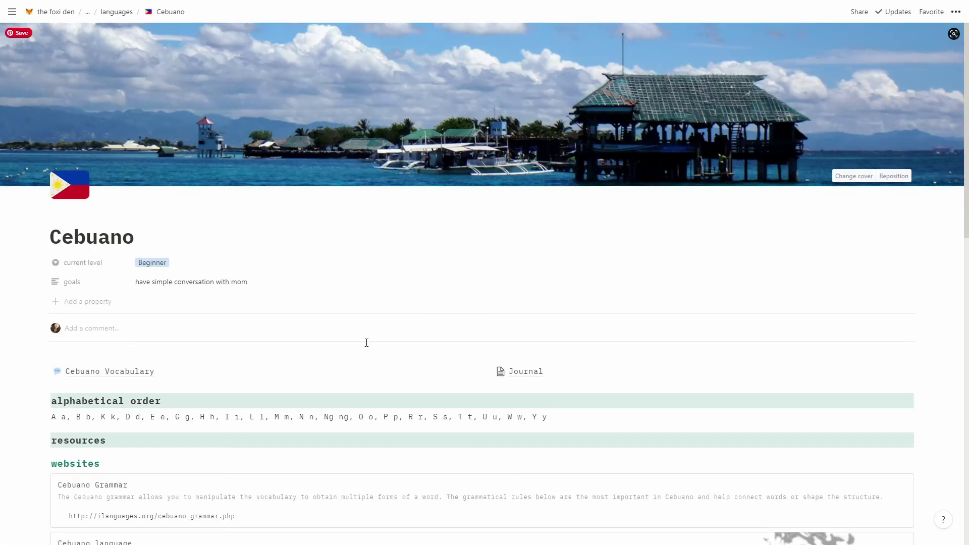
{"action": "left_click", "coordinate": [118, 11]}
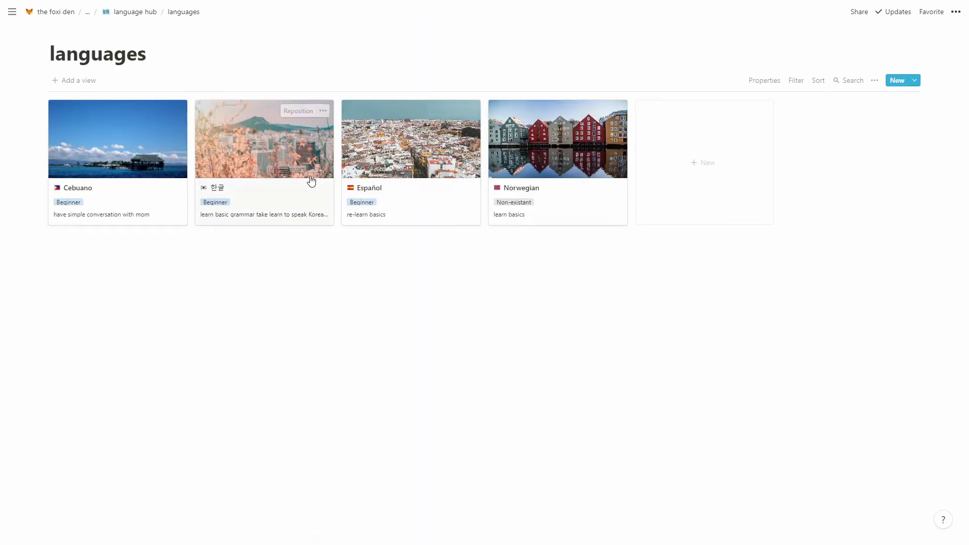
{"action": "left_click", "coordinate": [253, 175]}
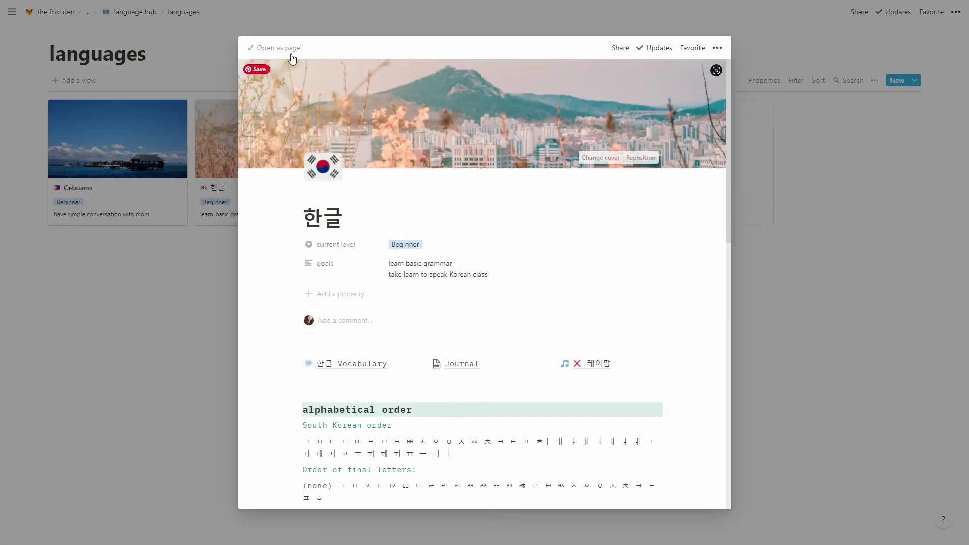
{"action": "left_click", "coordinate": [290, 54]}
Look through the alphabetical order and resources sections of the 한글 page
{"action": "scroll", "coordinate": [341, 214], "scroll_direction": "down", "scroll_amount": 5}
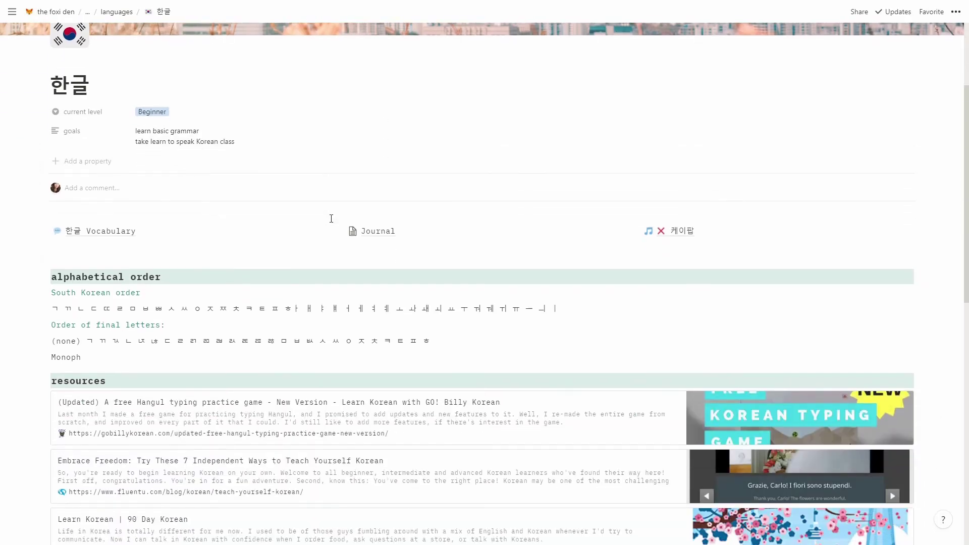
{"action": "scroll", "coordinate": [182, 272], "scroll_direction": "down", "scroll_amount": 8}
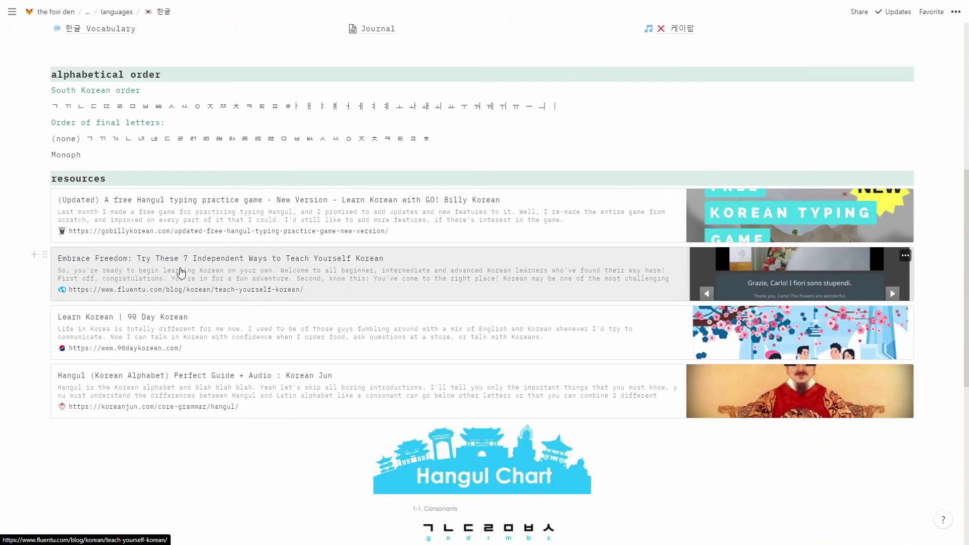
{"action": "scroll", "coordinate": [302, 412], "scroll_direction": "up", "scroll_amount": 10}
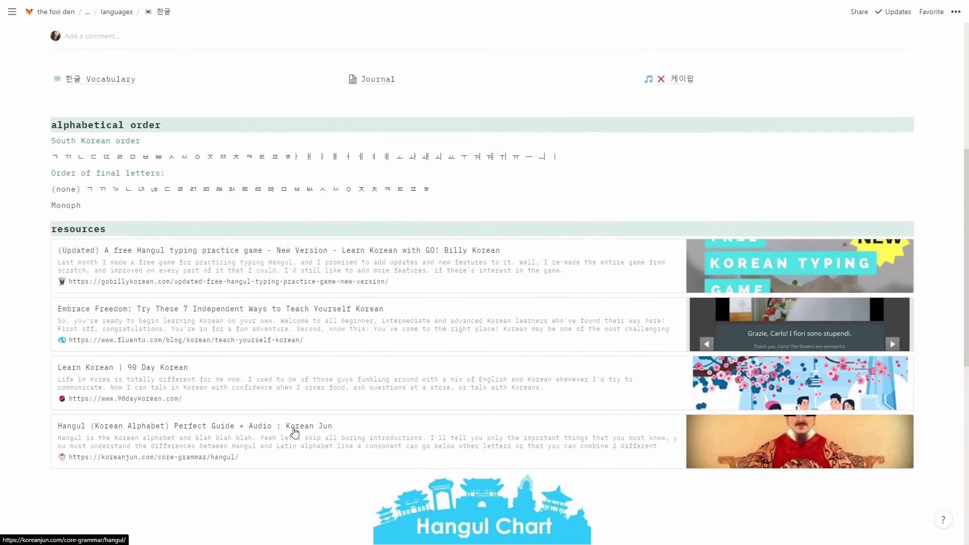
{"action": "scroll", "coordinate": [292, 432], "scroll_direction": "down", "scroll_amount": 3}
{"action": "scroll", "coordinate": [291, 432], "scroll_direction": "down", "scroll_amount": 1}
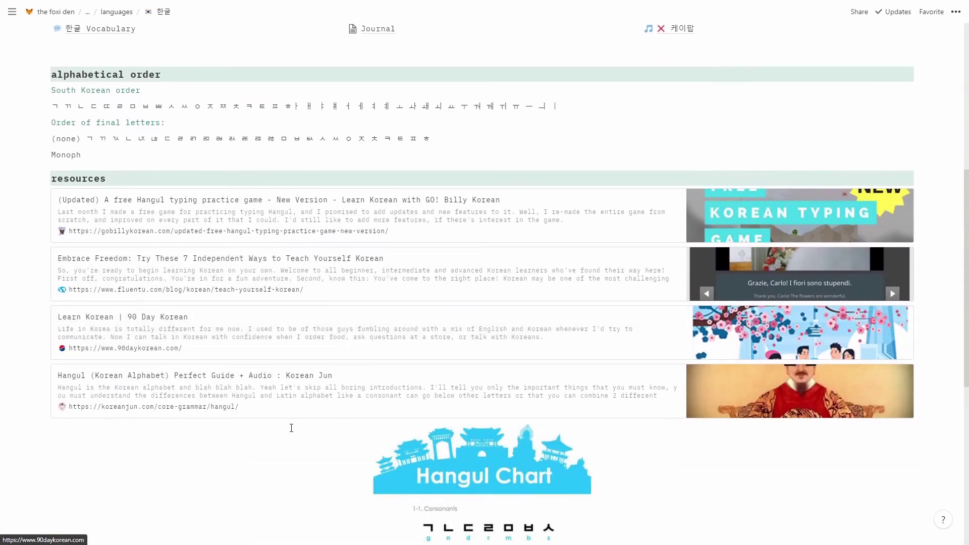
{"action": "scroll", "coordinate": [290, 426], "scroll_direction": "up", "scroll_amount": 4}
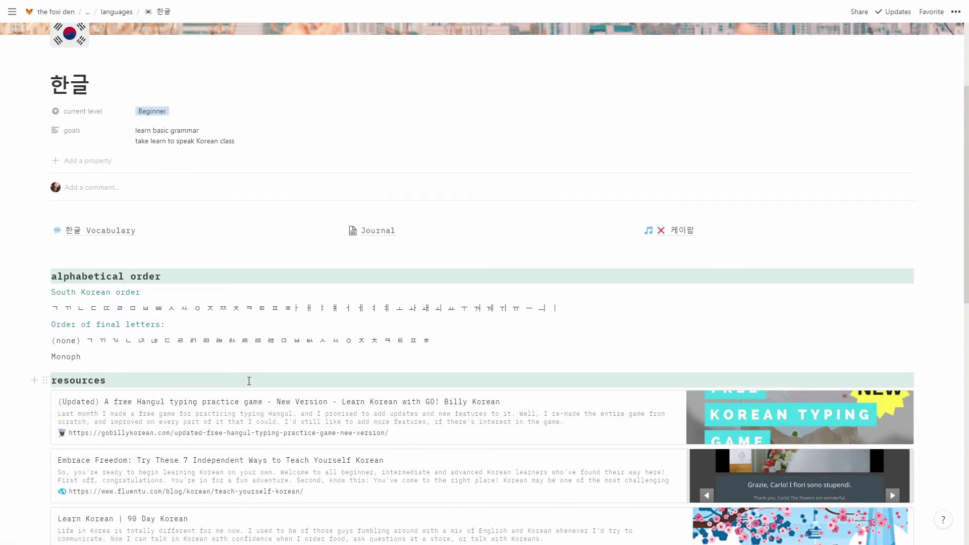
{"action": "scroll", "coordinate": [249, 380], "scroll_direction": "down", "scroll_amount": 3}
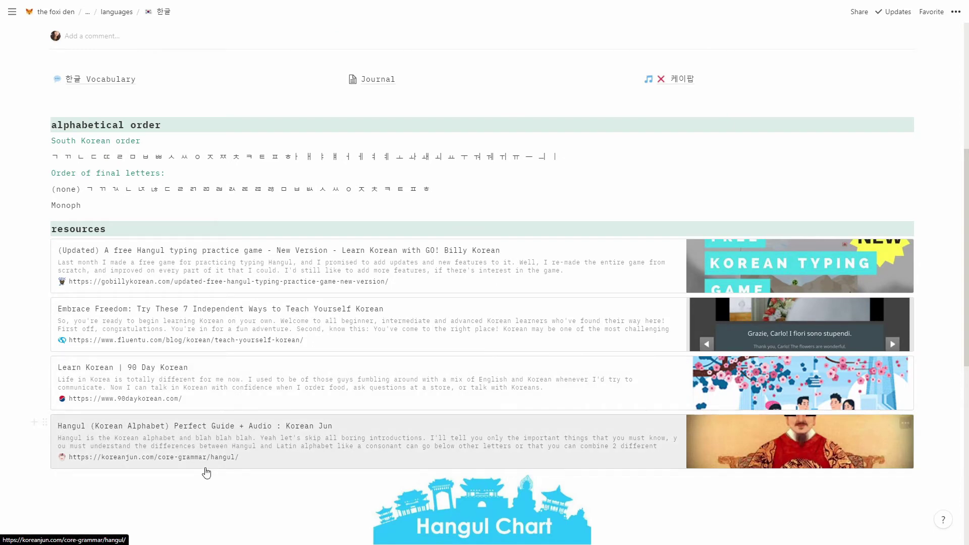
{"action": "scroll", "coordinate": [251, 352], "scroll_direction": "up", "scroll_amount": 4}
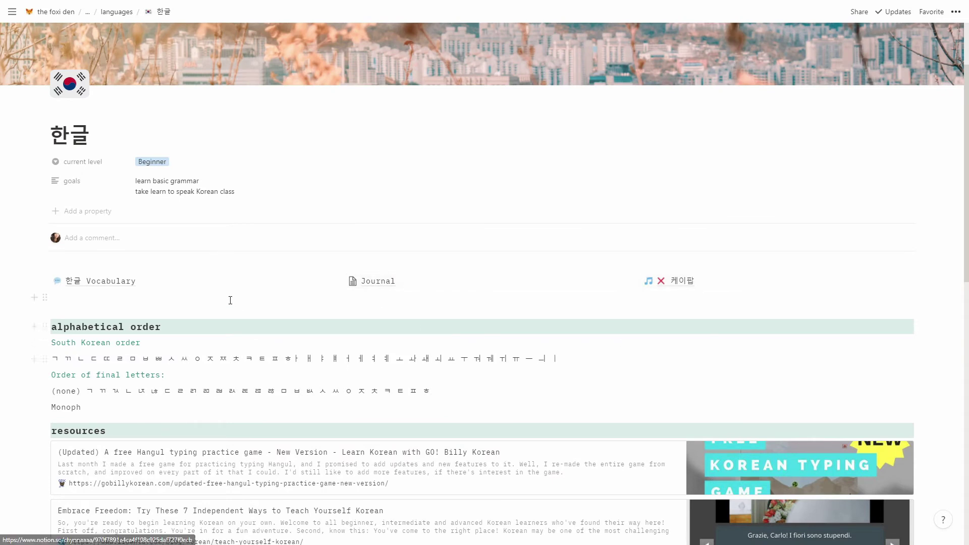
Open the 한글 Vocabulary database and look through its words, meanings and tags
{"action": "left_click", "coordinate": [107, 282]}
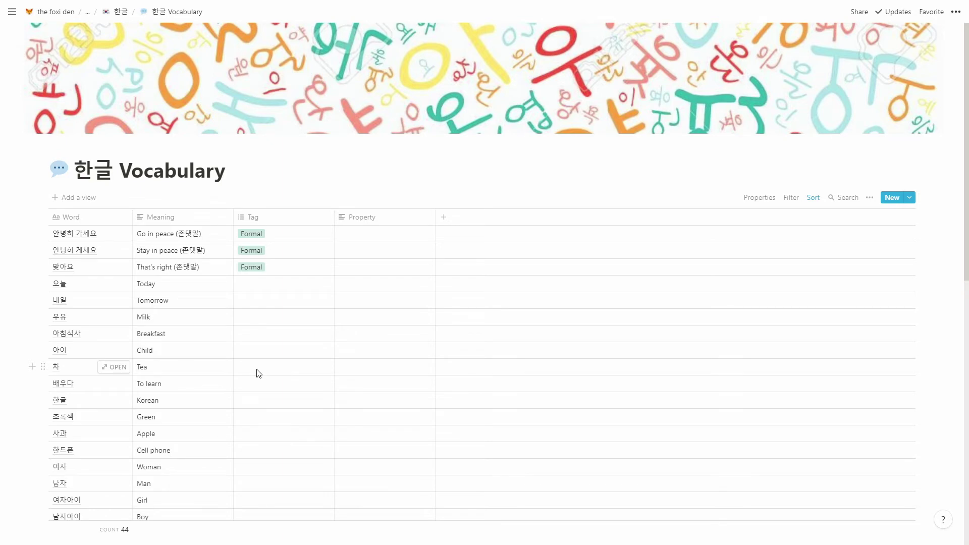
{"action": "scroll", "coordinate": [258, 372], "scroll_direction": "down", "scroll_amount": 10}
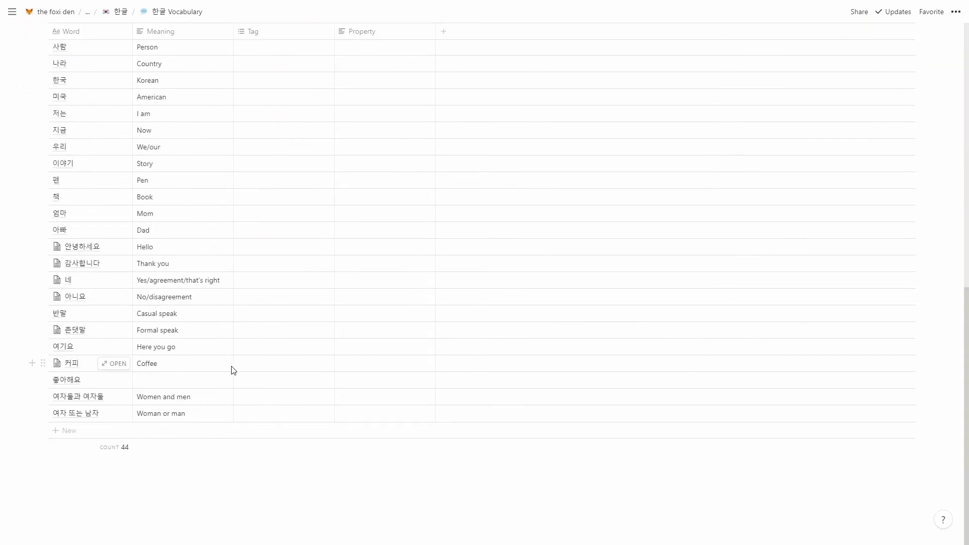
{"action": "scroll", "coordinate": [239, 383], "scroll_direction": "up", "scroll_amount": 5}
{"action": "scroll", "coordinate": [241, 385], "scroll_direction": "up", "scroll_amount": 6}
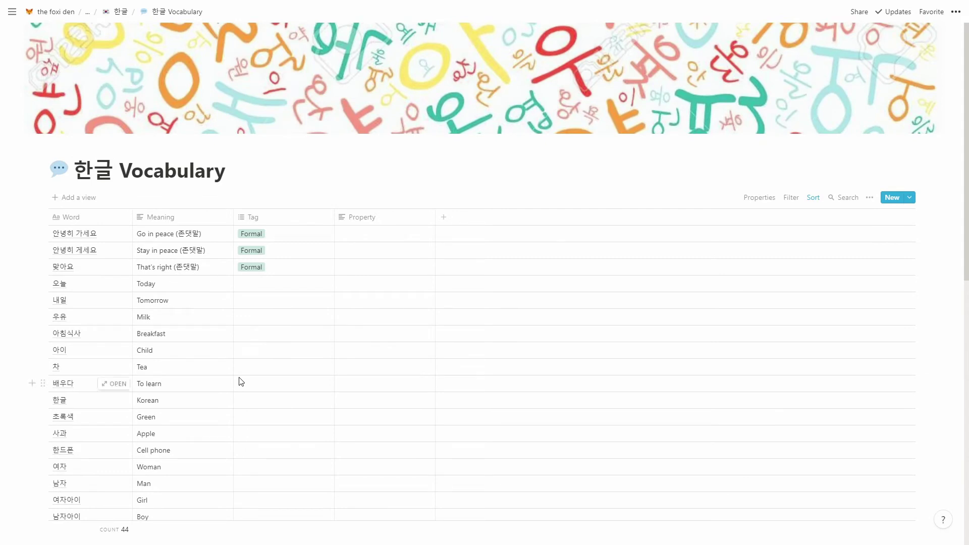
{"action": "scroll", "coordinate": [239, 371], "scroll_direction": "down", "scroll_amount": 5}
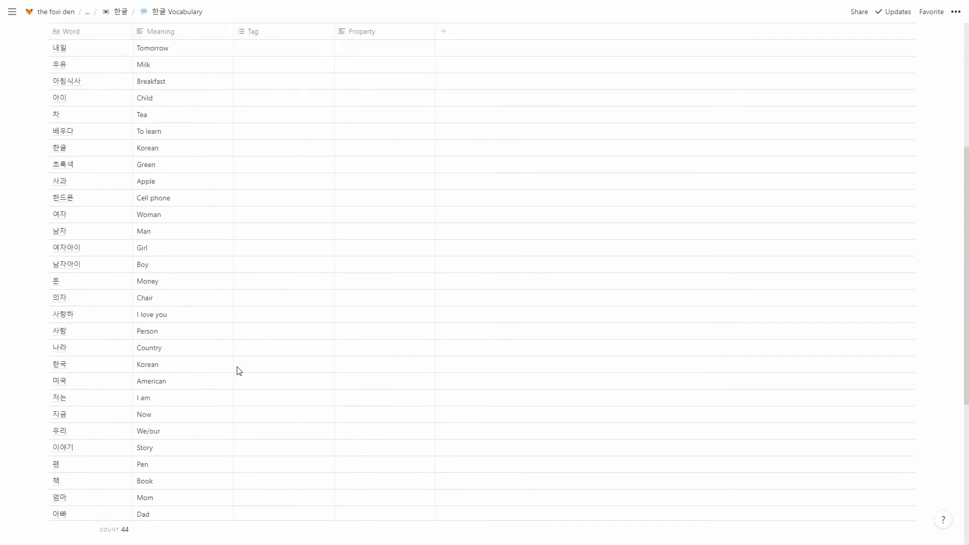
{"action": "scroll", "coordinate": [238, 370], "scroll_direction": "up", "scroll_amount": 3}
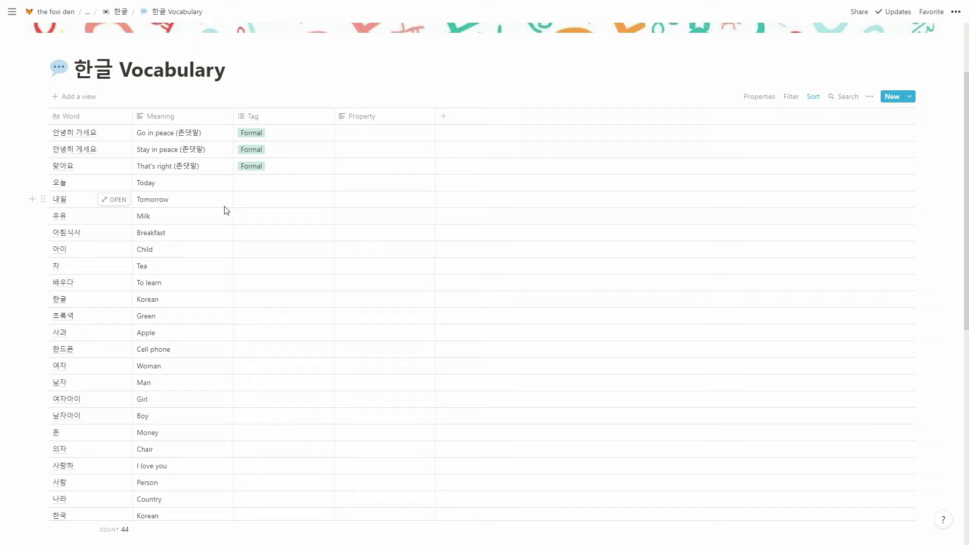
{"action": "scroll", "coordinate": [237, 234], "scroll_direction": "down", "scroll_amount": 5}
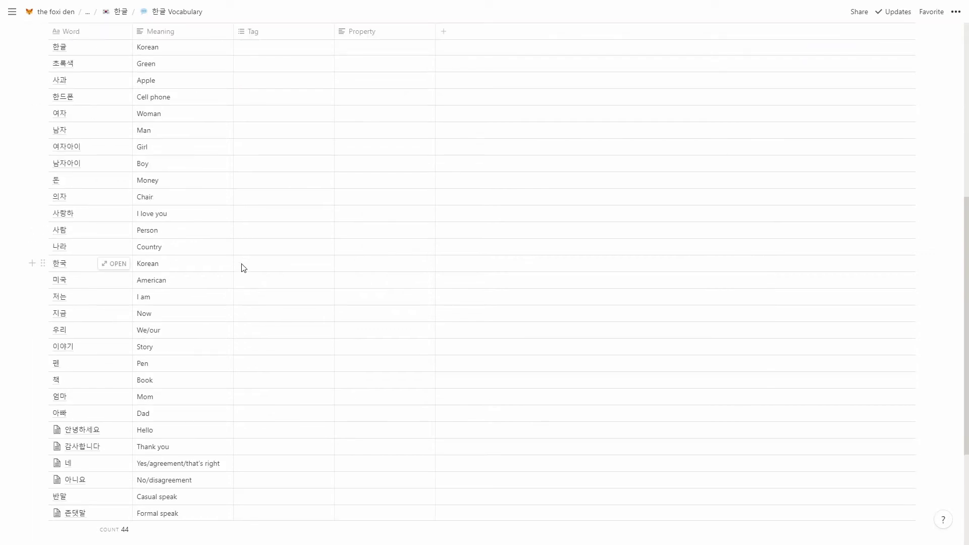
{"action": "scroll", "coordinate": [275, 363], "scroll_direction": "down", "scroll_amount": 3}
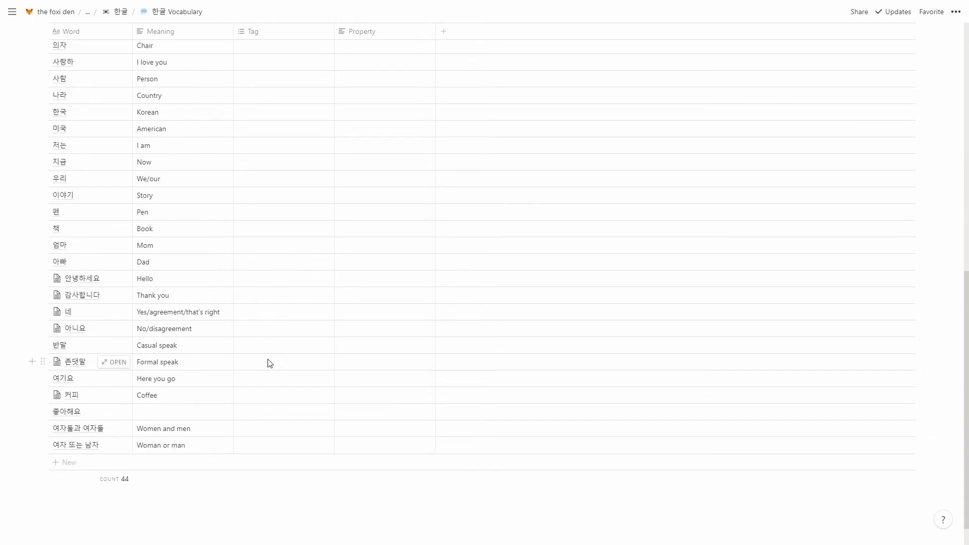
{"action": "scroll", "coordinate": [251, 417], "scroll_direction": "up", "scroll_amount": 10}
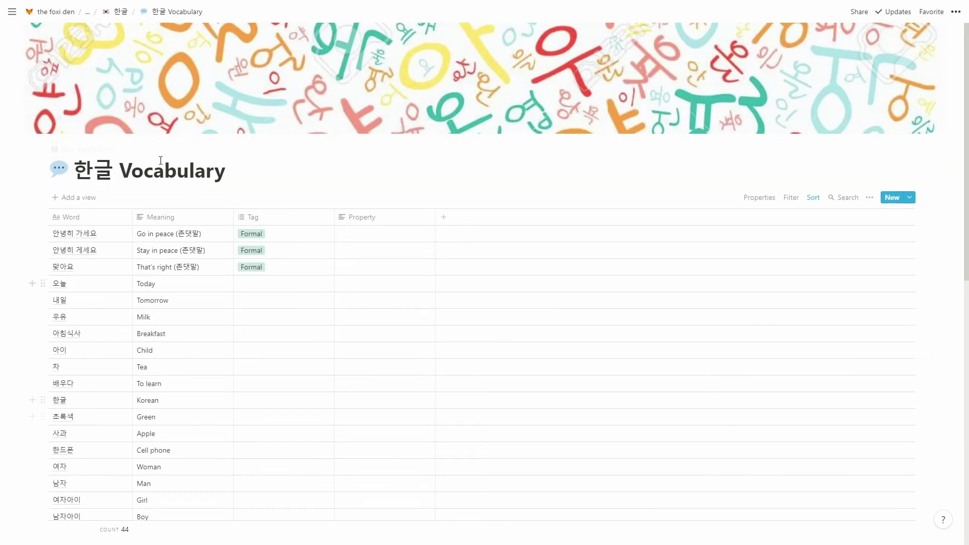
View the notes inside the 안녕하세요, 커피 and 존댓말 vocabulary entries, closing each one again
{"action": "scroll", "coordinate": [184, 356], "scroll_direction": "down", "scroll_amount": 10}
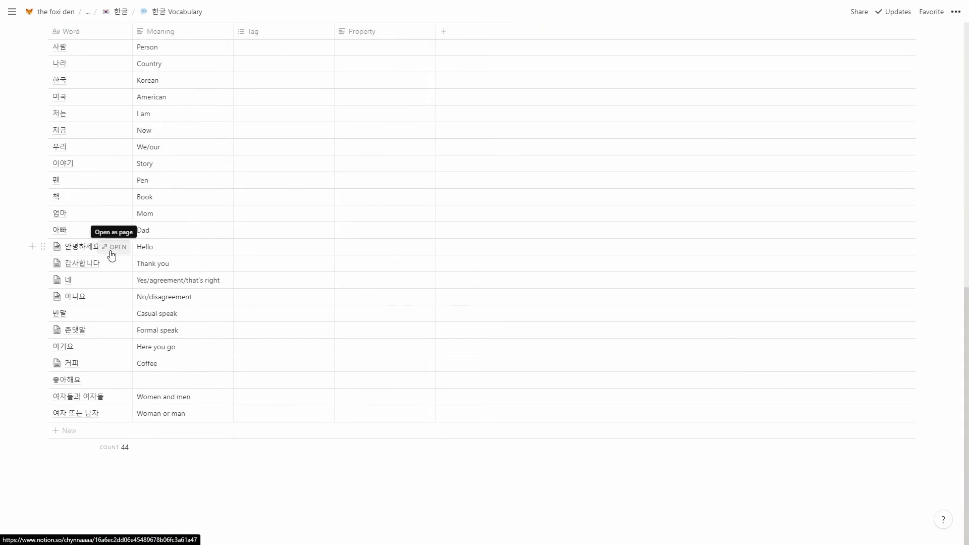
{"action": "left_click", "coordinate": [115, 246]}
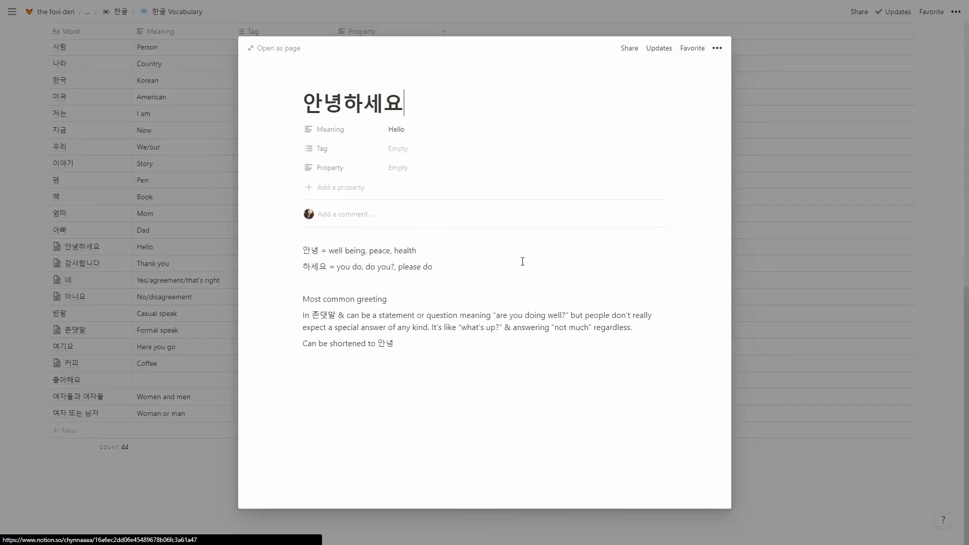
{"action": "left_click", "coordinate": [188, 273]}
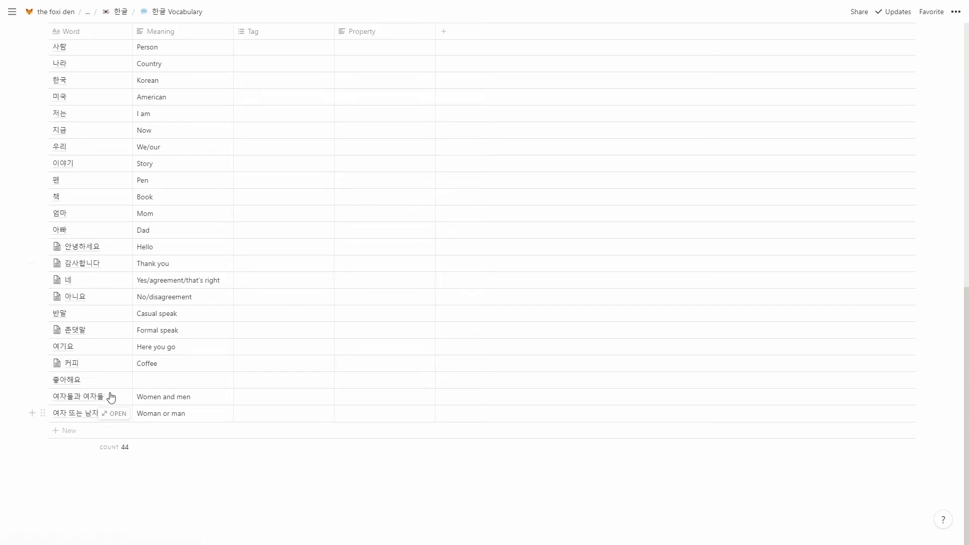
{"action": "left_click", "coordinate": [120, 364]}
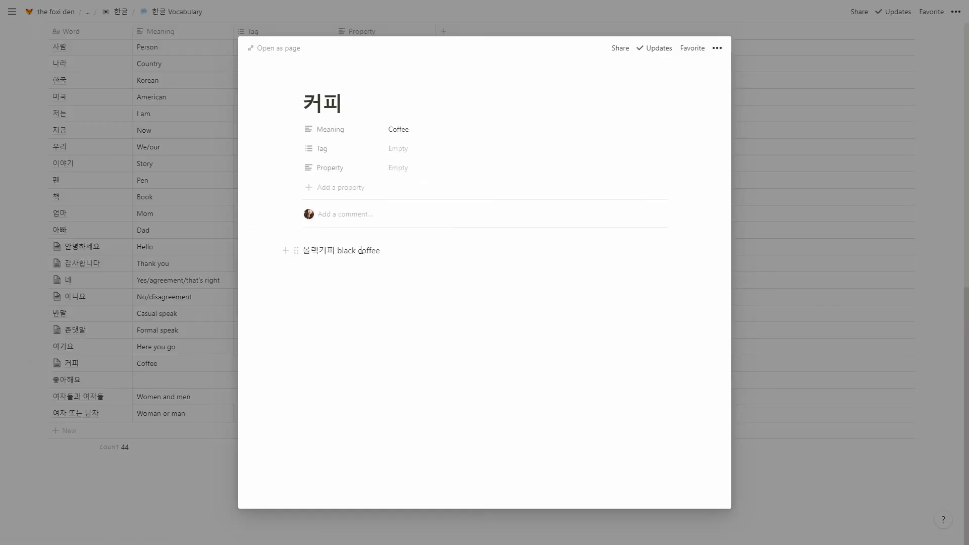
{"action": "left_click", "coordinate": [183, 290]}
{"action": "left_click", "coordinate": [111, 330]}
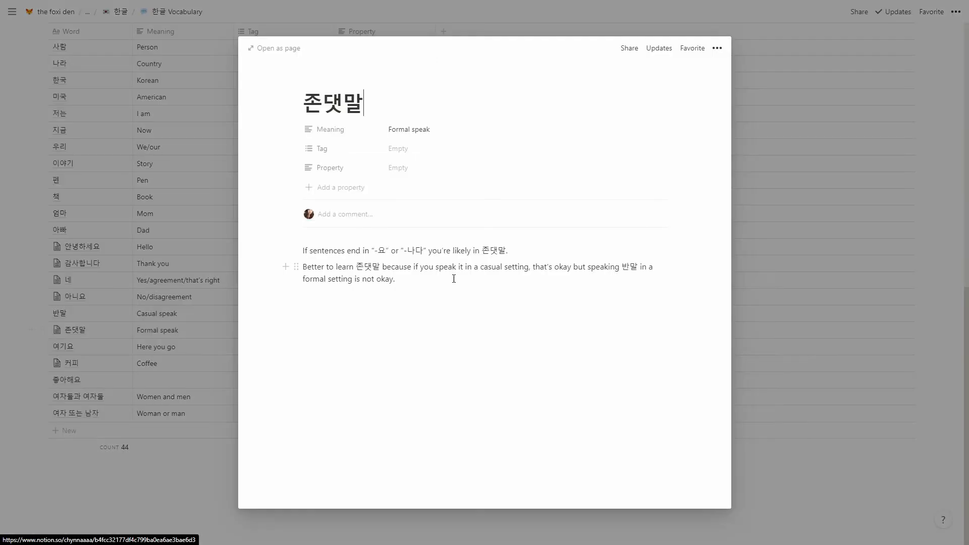
{"action": "left_click", "coordinate": [151, 297]}
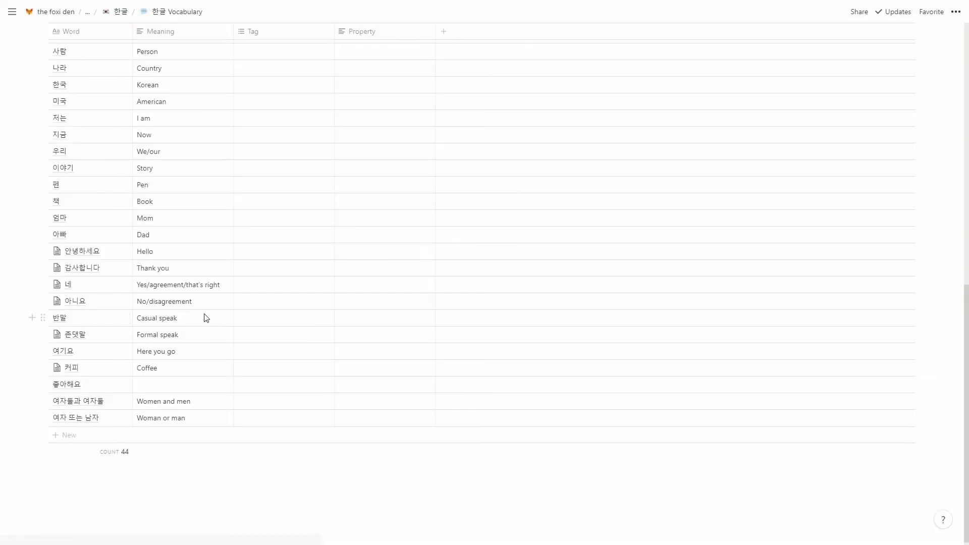
Return through the languages gallery to the stuff gallery and open the little fox learn entry as a full page
{"action": "scroll", "coordinate": [207, 317], "scroll_direction": "up", "scroll_amount": 10}
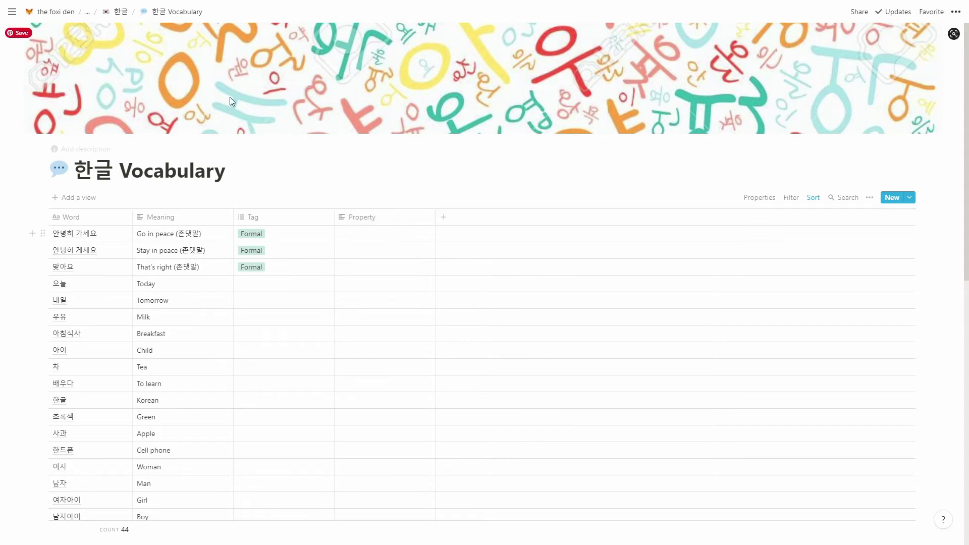
{"action": "left_click", "coordinate": [105, 15]}
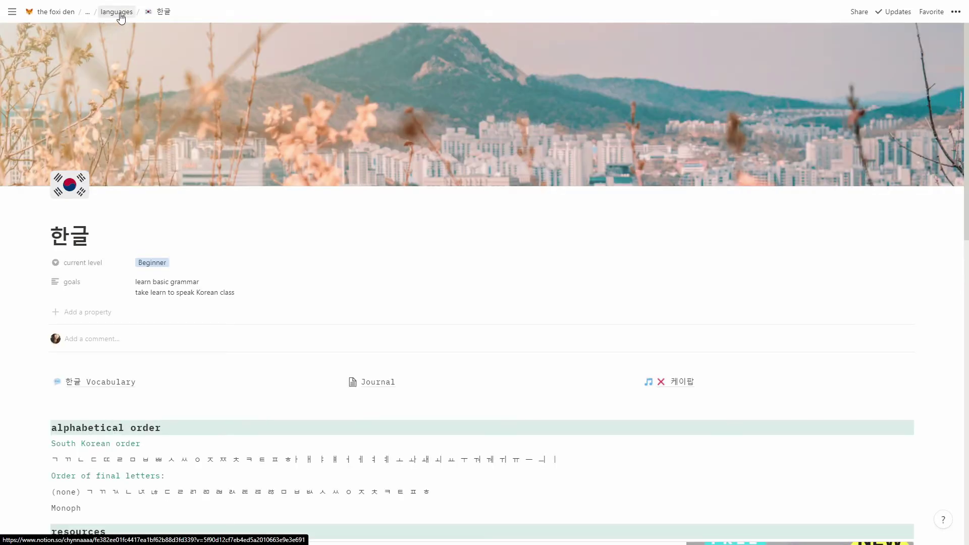
{"action": "left_click", "coordinate": [119, 12]}
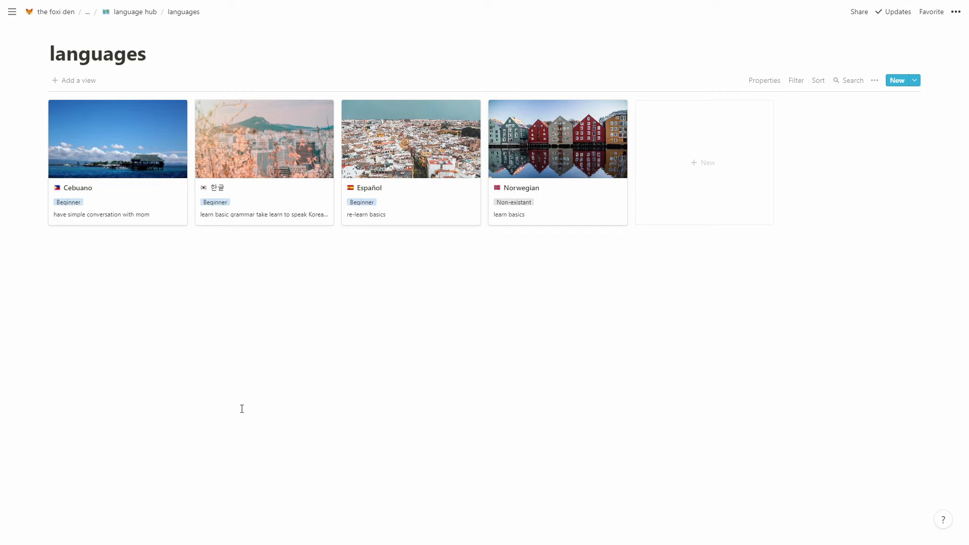
{"action": "left_click", "coordinate": [135, 12]}
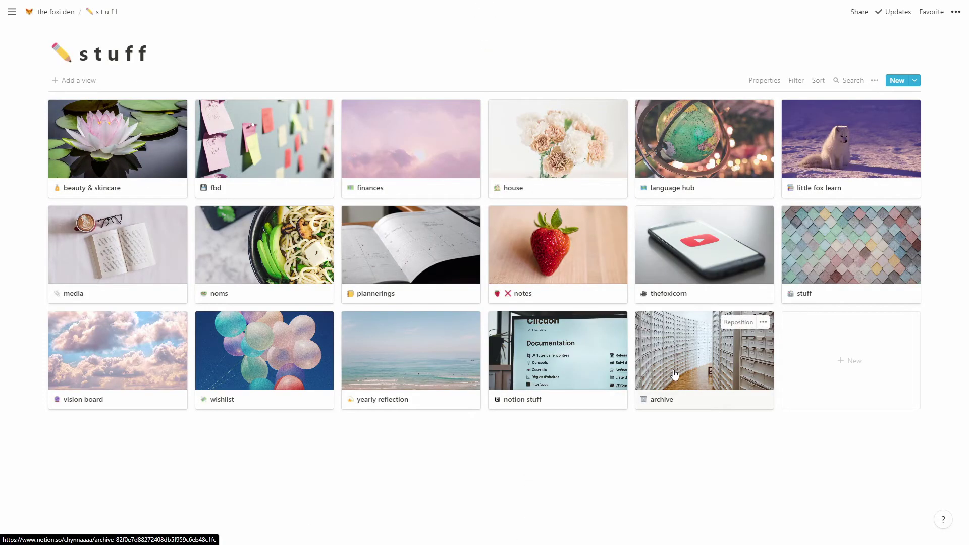
{"action": "left_click", "coordinate": [864, 163]}
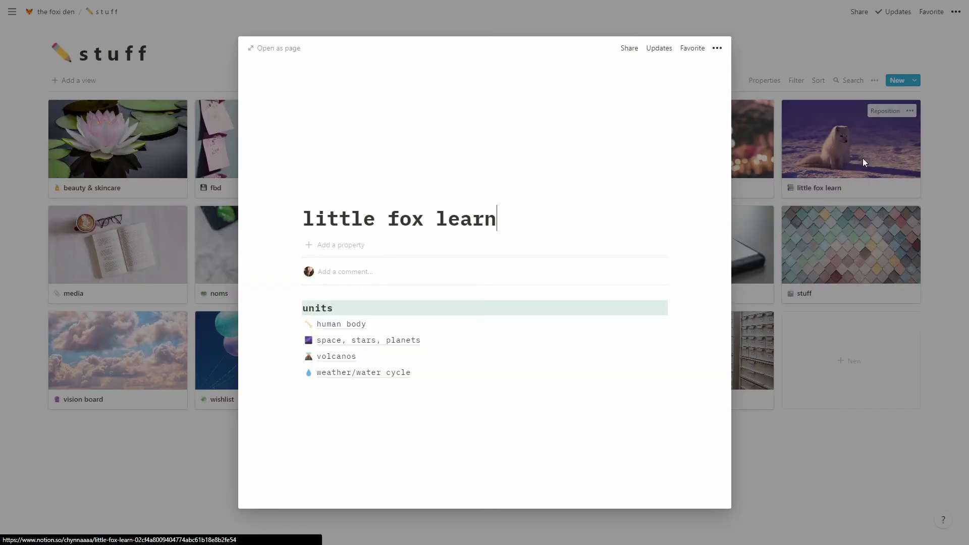
{"action": "left_click", "coordinate": [273, 46]}
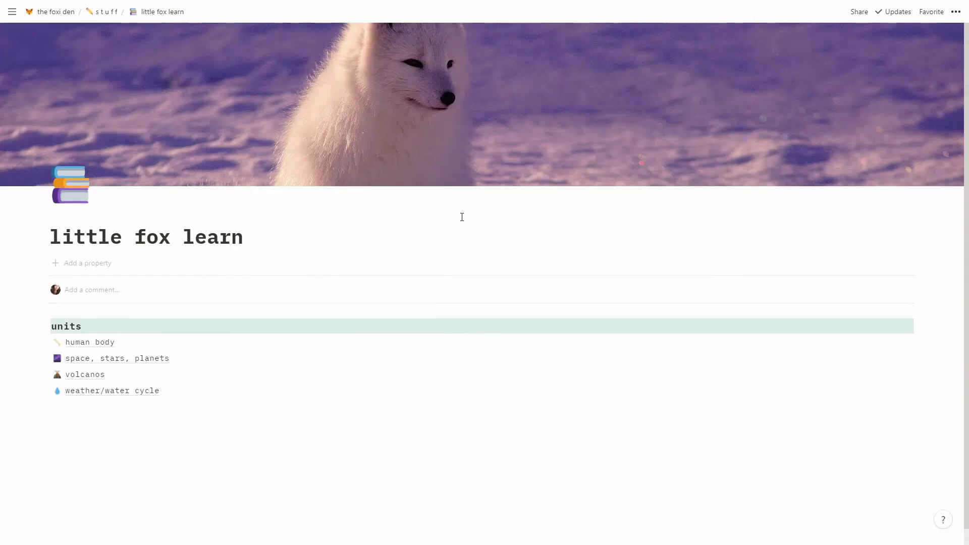
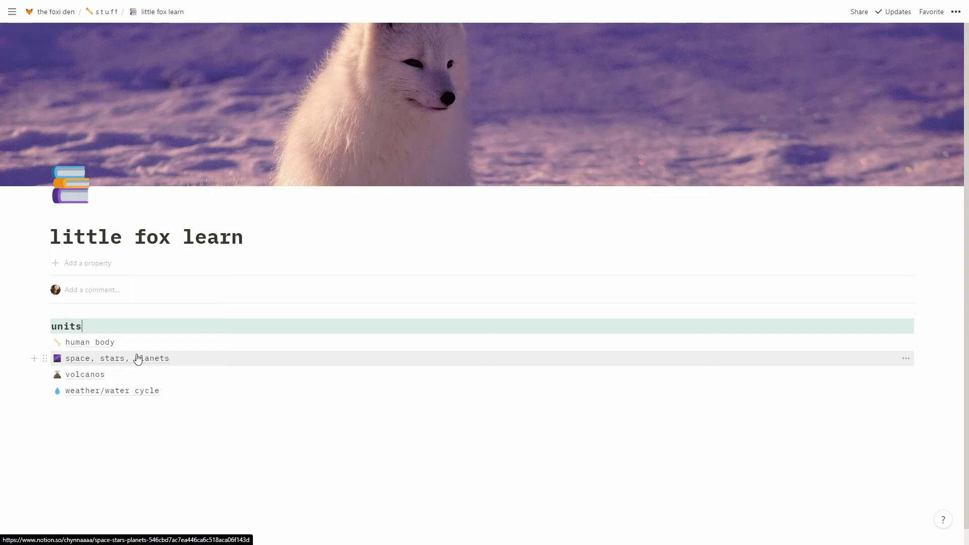
Open the space, stars, planets unit and look through its tasks and the board's activities, books and media
{"action": "left_click", "coordinate": [138, 358]}
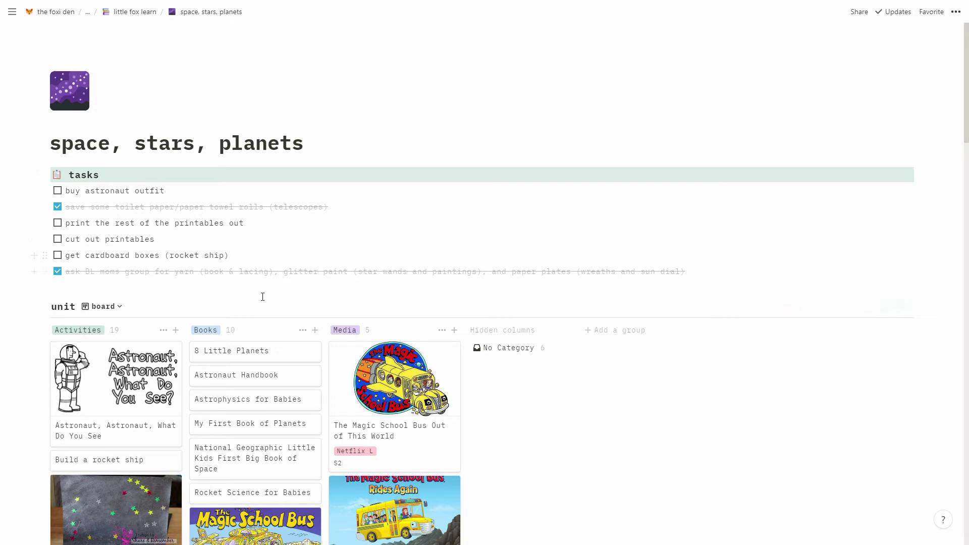
{"action": "scroll", "coordinate": [51, 295], "scroll_direction": "down", "scroll_amount": 3}
{"action": "scroll", "coordinate": [50, 295], "scroll_direction": "down", "scroll_amount": 1}
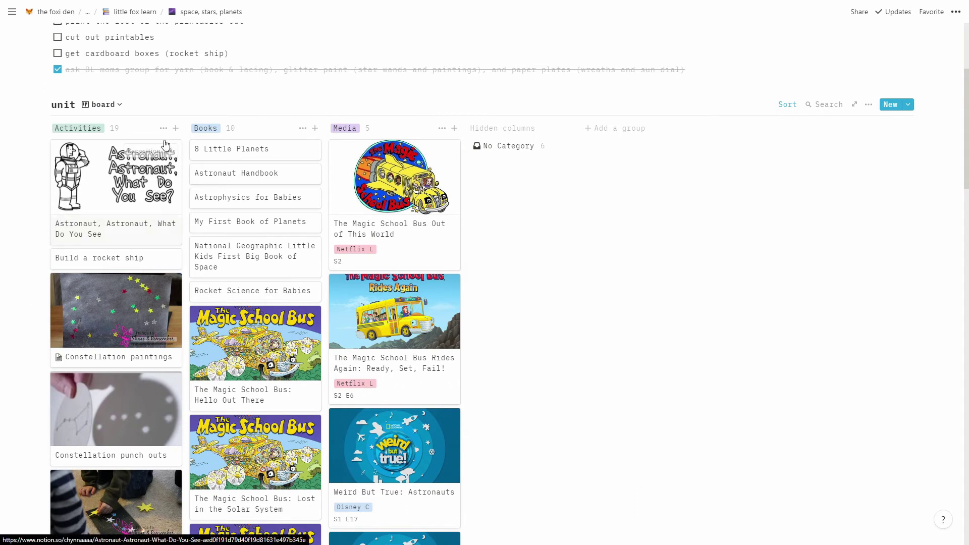
{"action": "scroll", "coordinate": [125, 134], "scroll_direction": "down", "scroll_amount": 1}
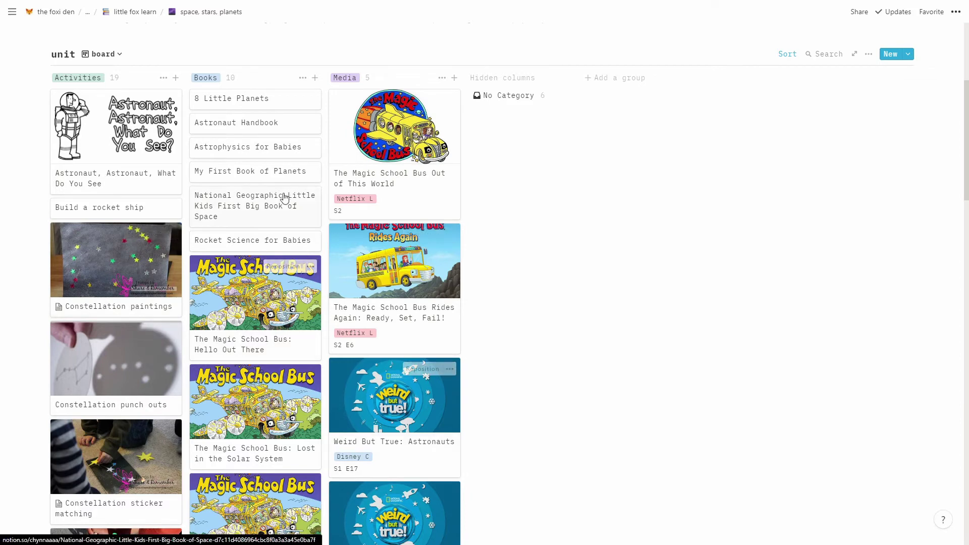
{"action": "scroll", "coordinate": [258, 227], "scroll_direction": "down", "scroll_amount": 5}
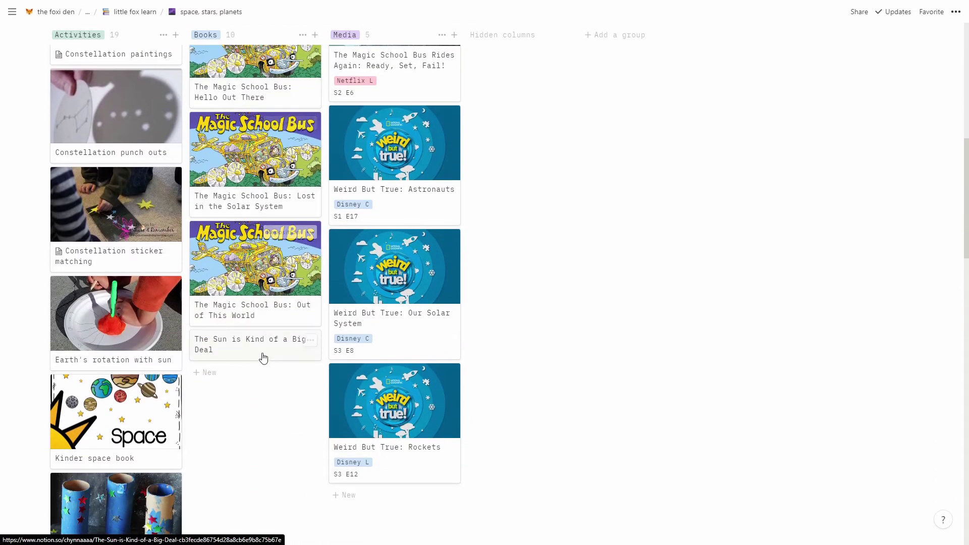
Look over the task list and the Activities, Books and Media columns of the space, stars, planets unit board
{"action": "scroll", "coordinate": [261, 348], "scroll_direction": "up", "scroll_amount": 4}
{"action": "scroll", "coordinate": [259, 343], "scroll_direction": "up", "scroll_amount": 1}
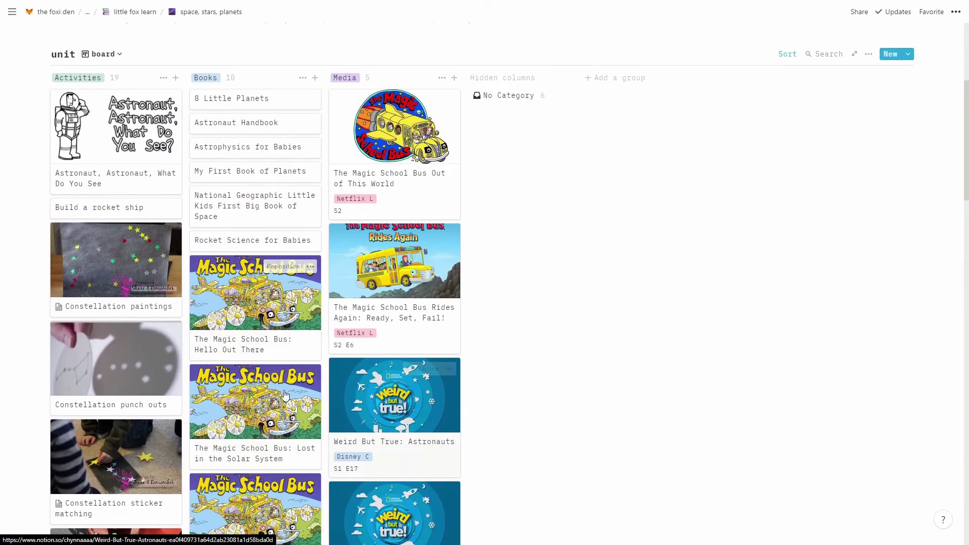
{"action": "scroll", "coordinate": [229, 327], "scroll_direction": "up", "scroll_amount": 4}
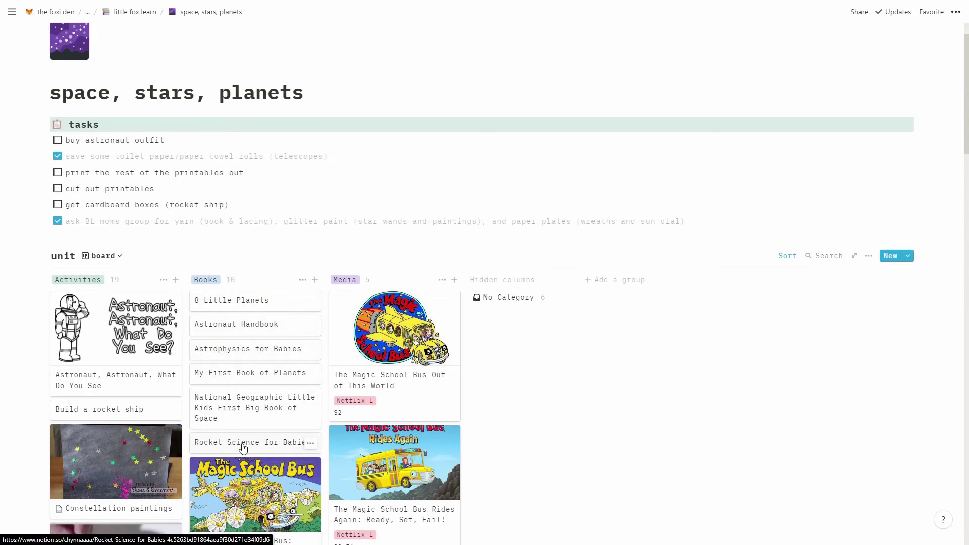
{"action": "scroll", "coordinate": [388, 344], "scroll_direction": "down", "scroll_amount": 3}
{"action": "scroll", "coordinate": [388, 344], "scroll_direction": "down", "scroll_amount": 6}
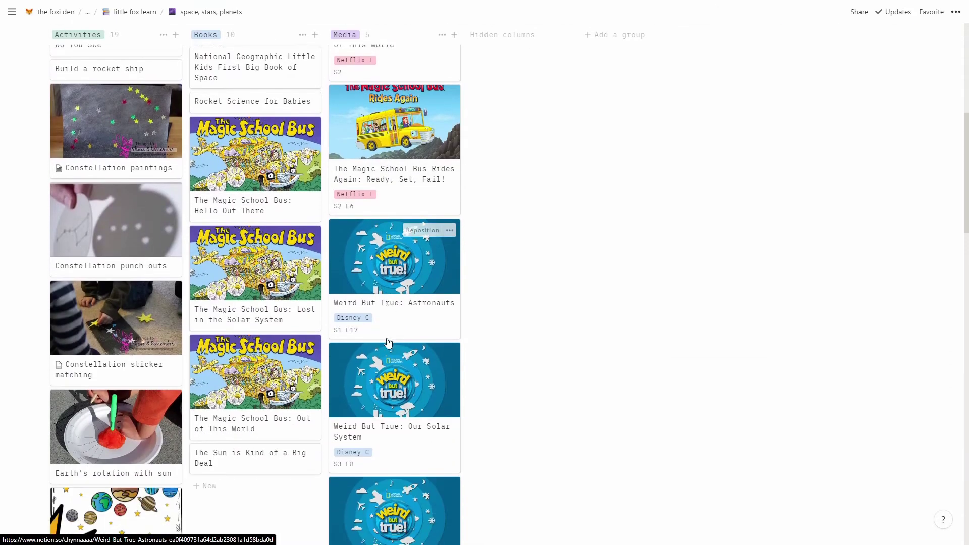
{"action": "scroll", "coordinate": [420, 388], "scroll_direction": "up", "scroll_amount": 1}
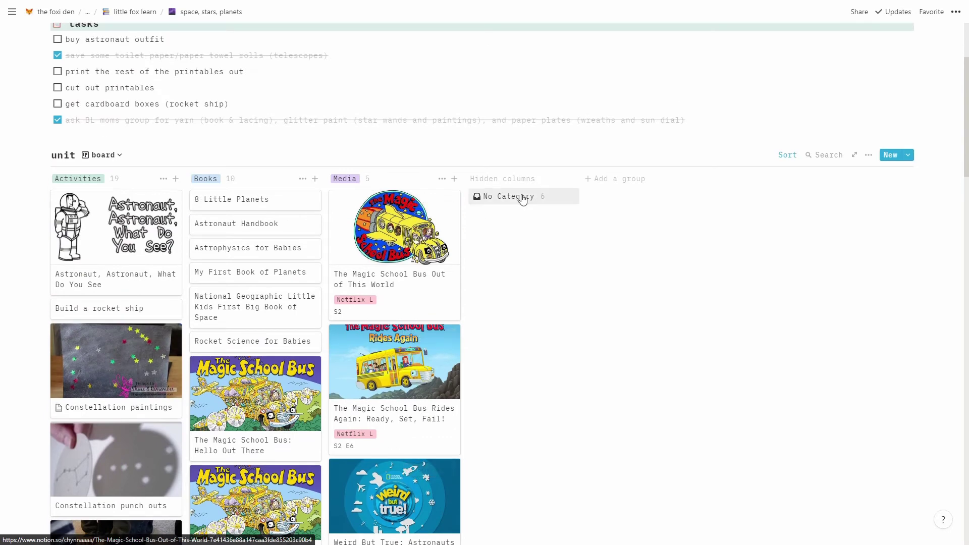
View the cards in the hidden No Category column of the unit board, then close the list
{"action": "left_click", "coordinate": [523, 196]}
{"action": "scroll", "coordinate": [527, 274], "scroll_direction": "down", "scroll_amount": 5}
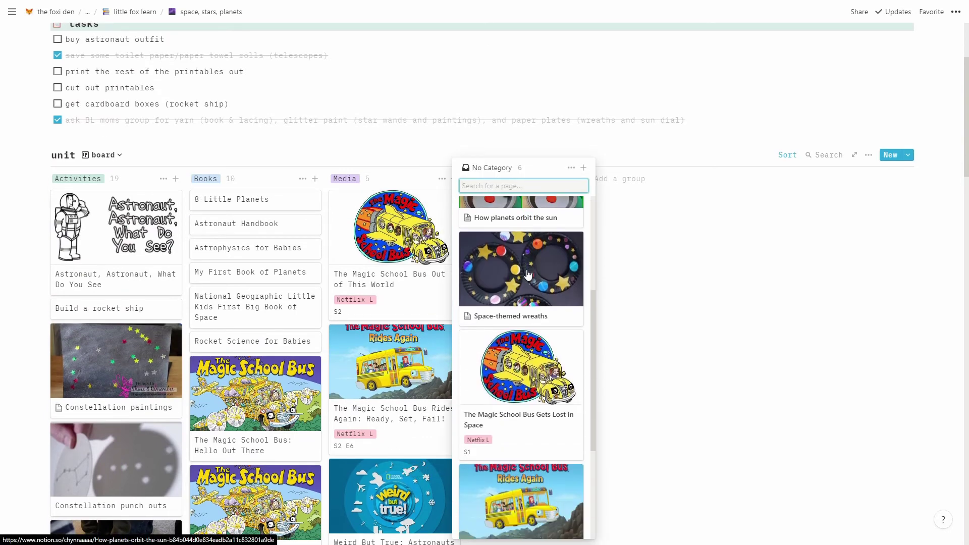
{"action": "left_click", "coordinate": [629, 337]}
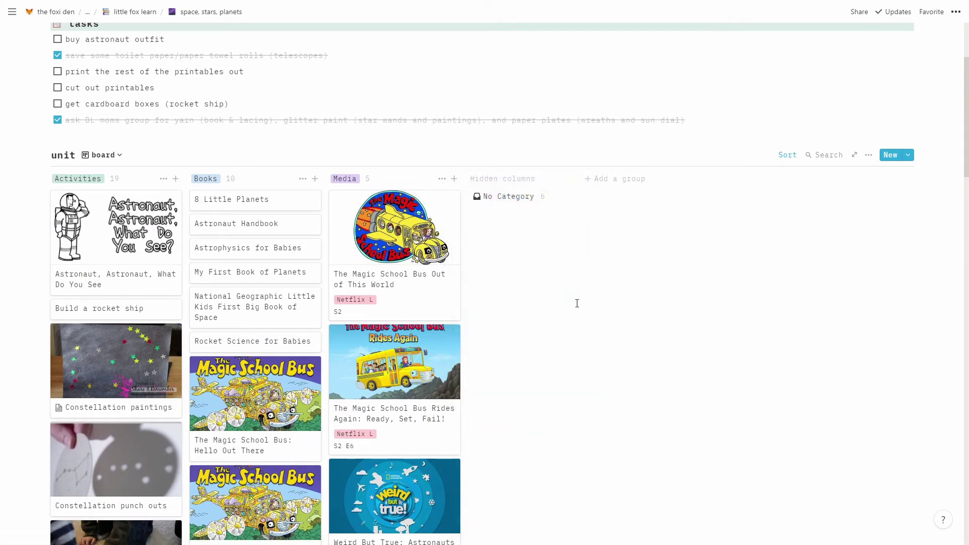
Browse the activity cards in the Activities column of the space, stars, planets board
{"action": "scroll", "coordinate": [107, 234], "scroll_direction": "down", "scroll_amount": 1}
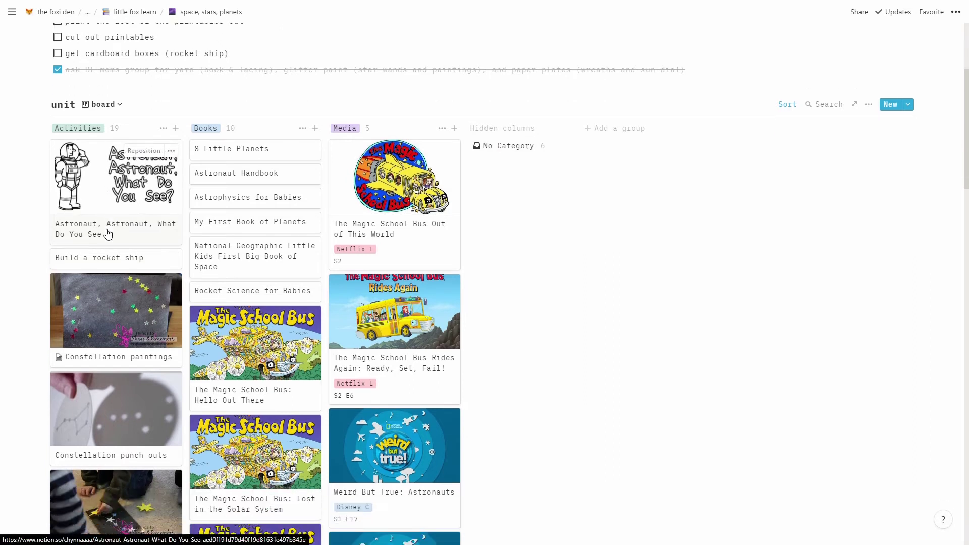
{"action": "scroll", "coordinate": [108, 234], "scroll_direction": "down", "scroll_amount": 1}
{"action": "scroll", "coordinate": [105, 253], "scroll_direction": "down", "scroll_amount": 4}
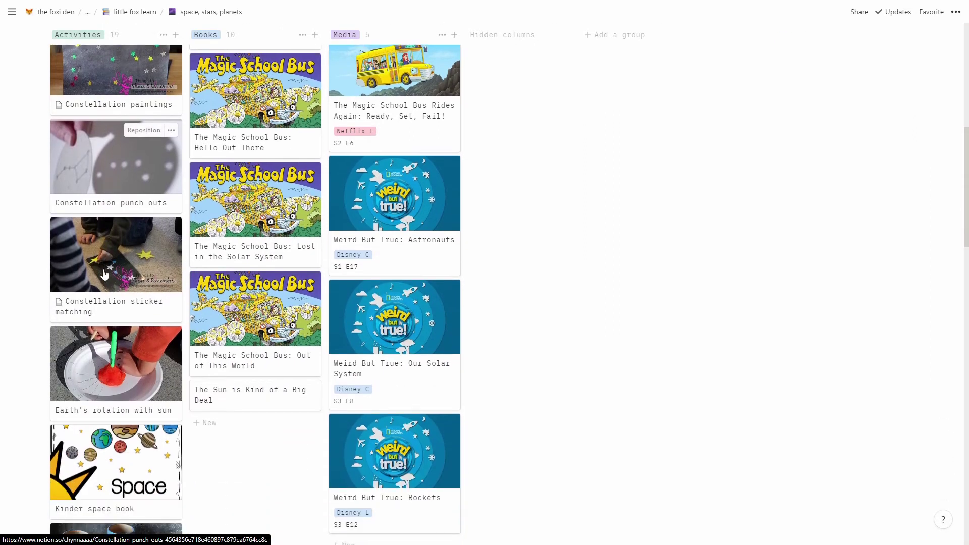
{"action": "scroll", "coordinate": [104, 274], "scroll_direction": "down", "scroll_amount": 9}
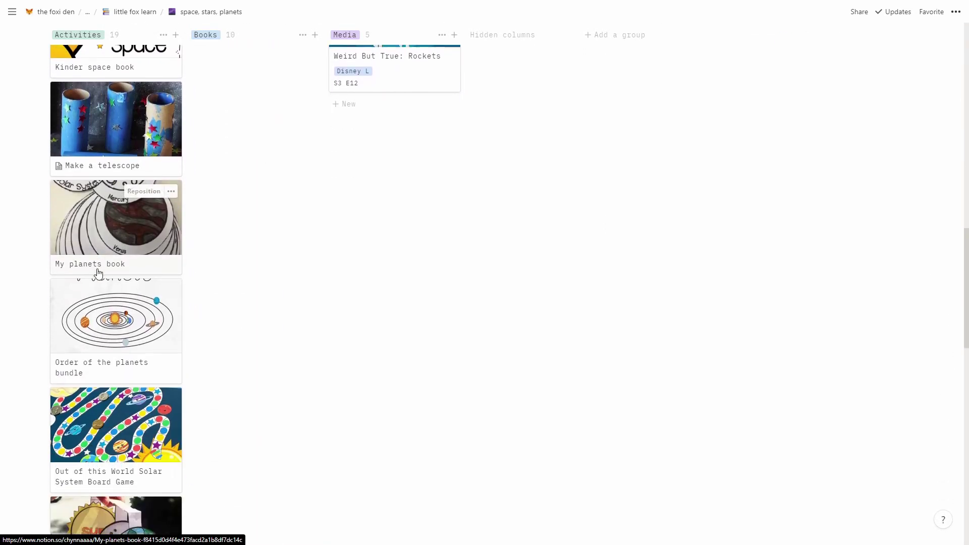
{"action": "scroll", "coordinate": [99, 273], "scroll_direction": "down", "scroll_amount": 8}
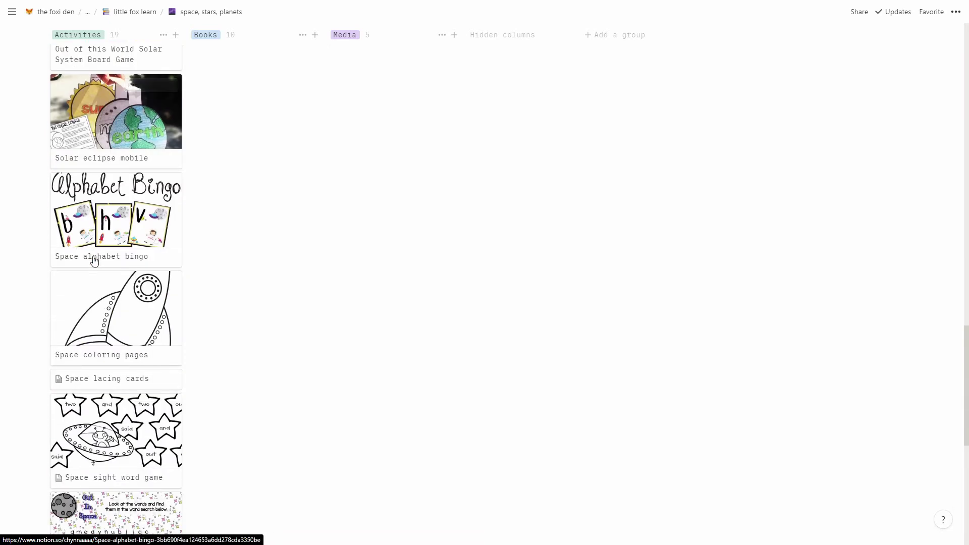
{"action": "scroll", "coordinate": [94, 261], "scroll_direction": "down", "scroll_amount": 8}
{"action": "scroll", "coordinate": [205, 395], "scroll_direction": "up", "scroll_amount": 14}
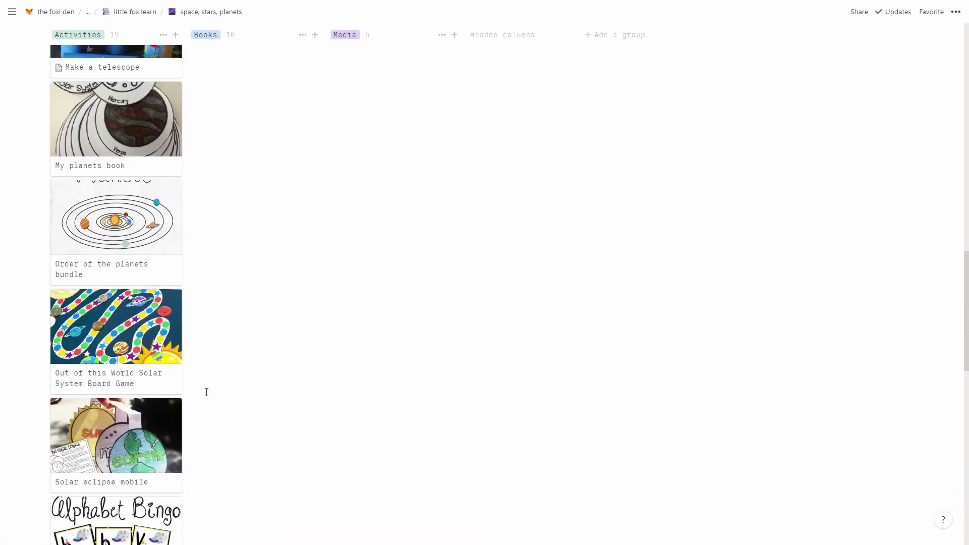
{"action": "scroll", "coordinate": [206, 392], "scroll_direction": "up", "scroll_amount": 4}
Open the human body unit from the little fox learn page and look through its unit board
{"action": "left_click", "coordinate": [132, 11]}
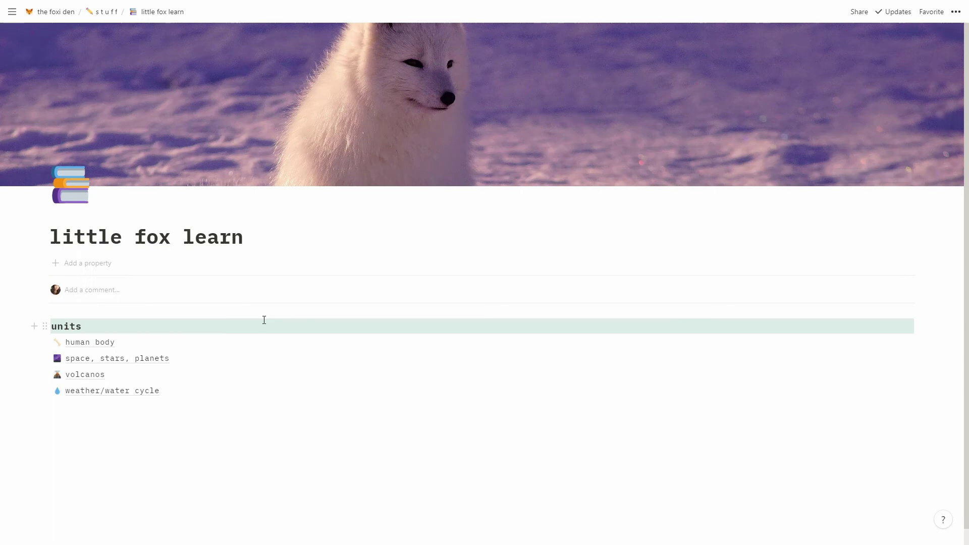
{"action": "left_click", "coordinate": [97, 342]}
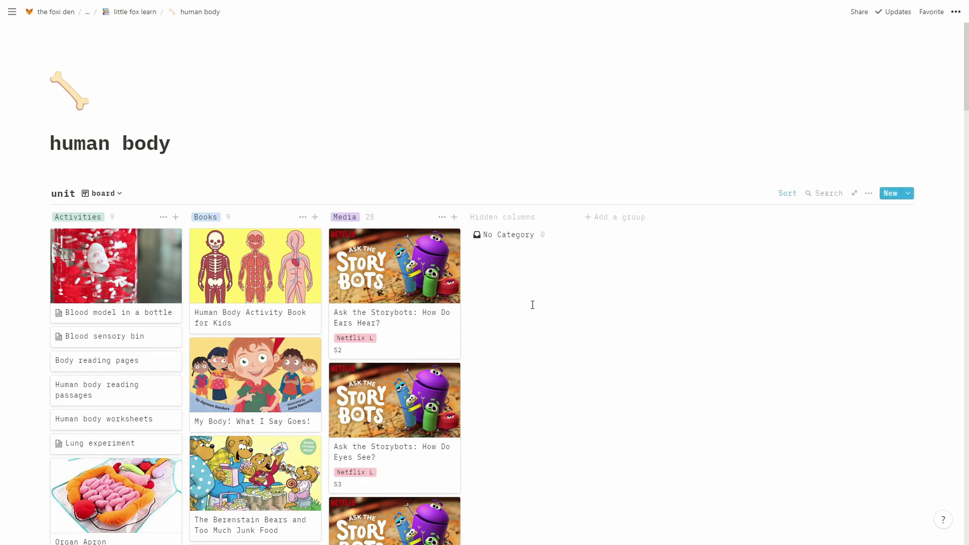
{"action": "scroll", "coordinate": [606, 339], "scroll_direction": "down", "scroll_amount": 3}
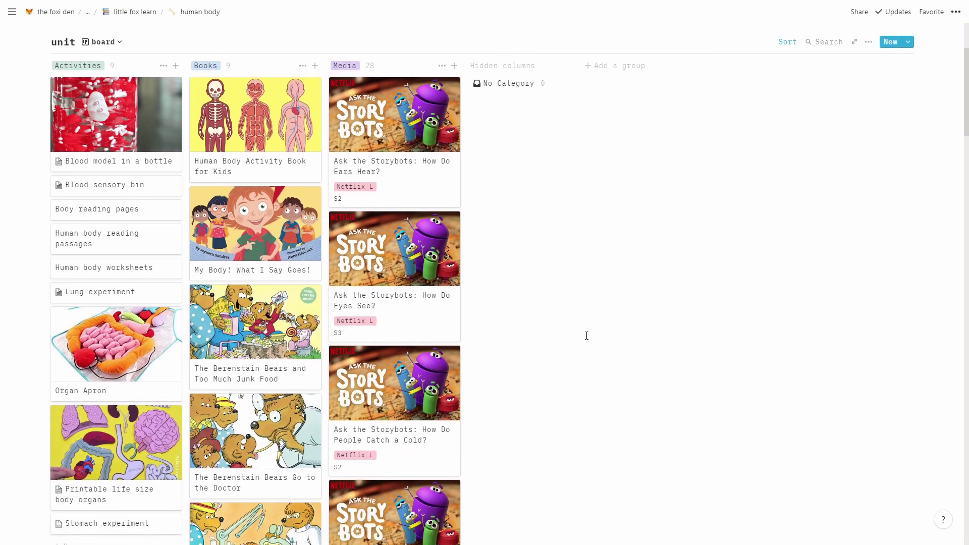
{"action": "scroll", "coordinate": [587, 336], "scroll_direction": "down", "scroll_amount": 12}
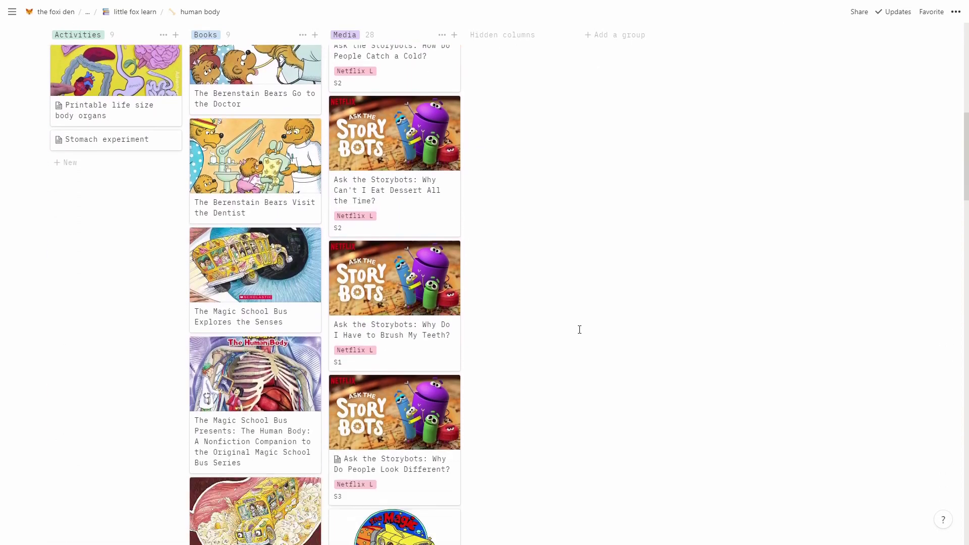
{"action": "left_click_drag", "start_coordinate": [966, 175], "coordinate": [938, 139]}
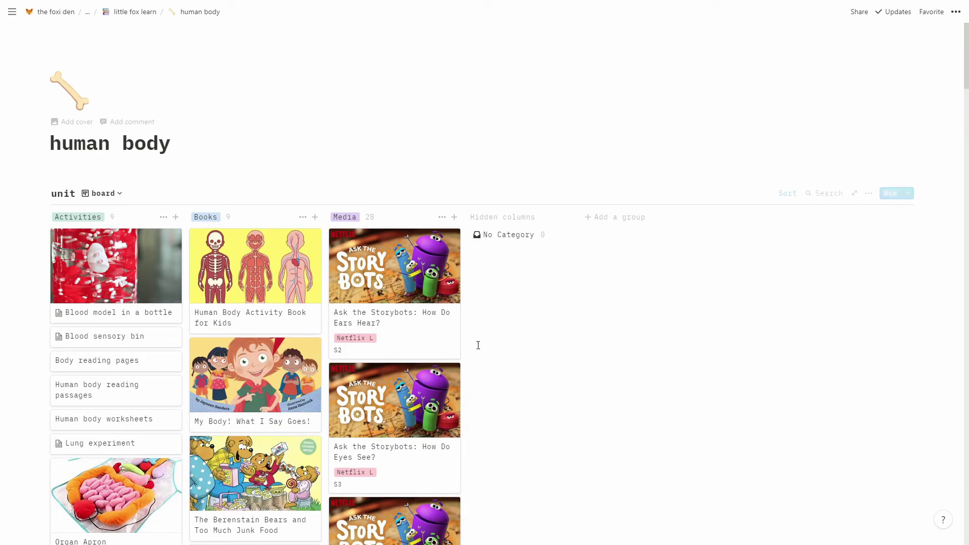
Check the link and needed items on the Blood model in a bottle and Lung experiment cards, closing each one
{"action": "left_click", "coordinate": [128, 304]}
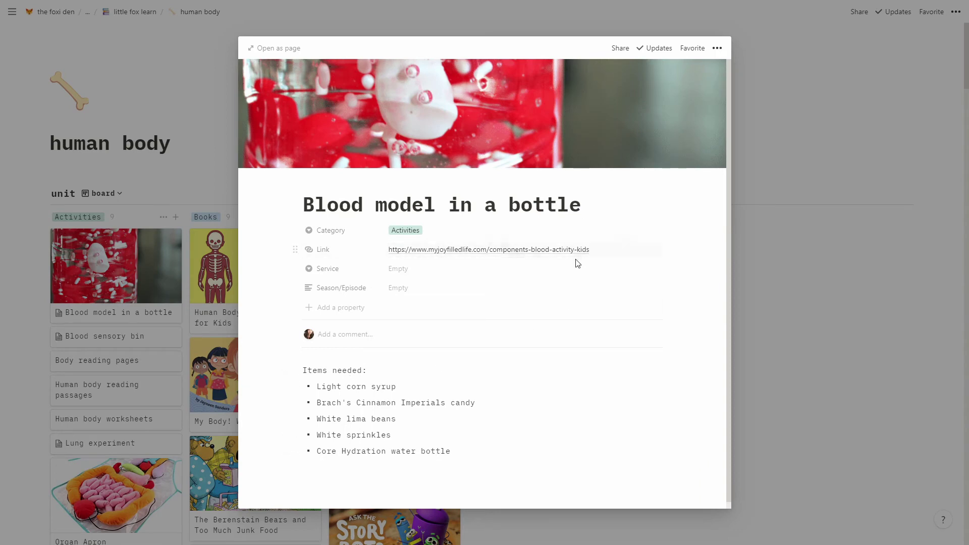
{"action": "left_click", "coordinate": [770, 258]}
{"action": "scroll", "coordinate": [115, 341], "scroll_direction": "down", "scroll_amount": 2}
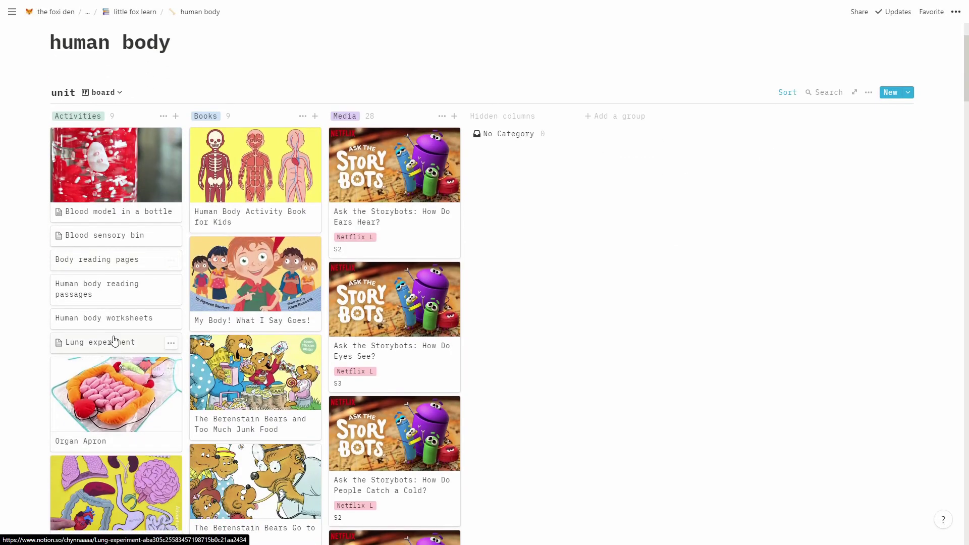
{"action": "left_click", "coordinate": [145, 337]}
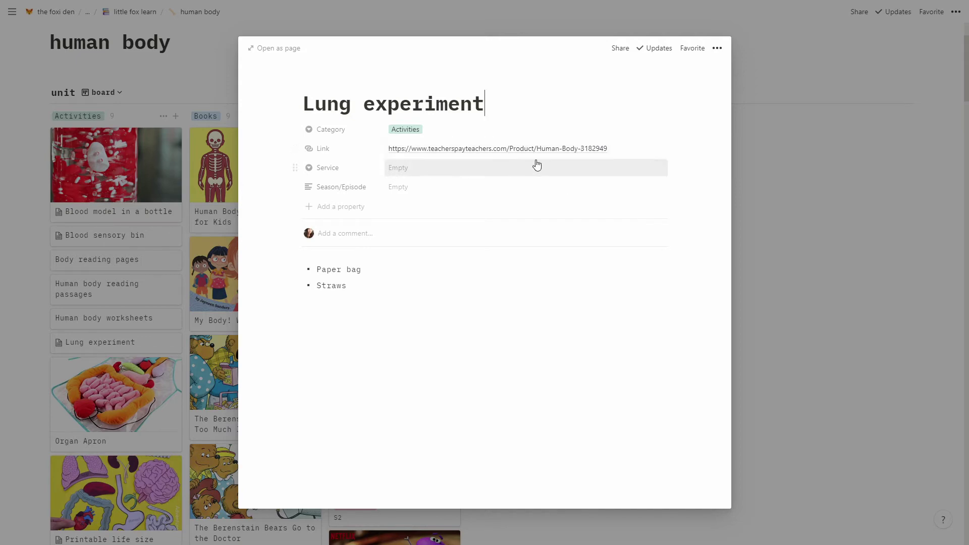
{"action": "left_click", "coordinate": [793, 288]}
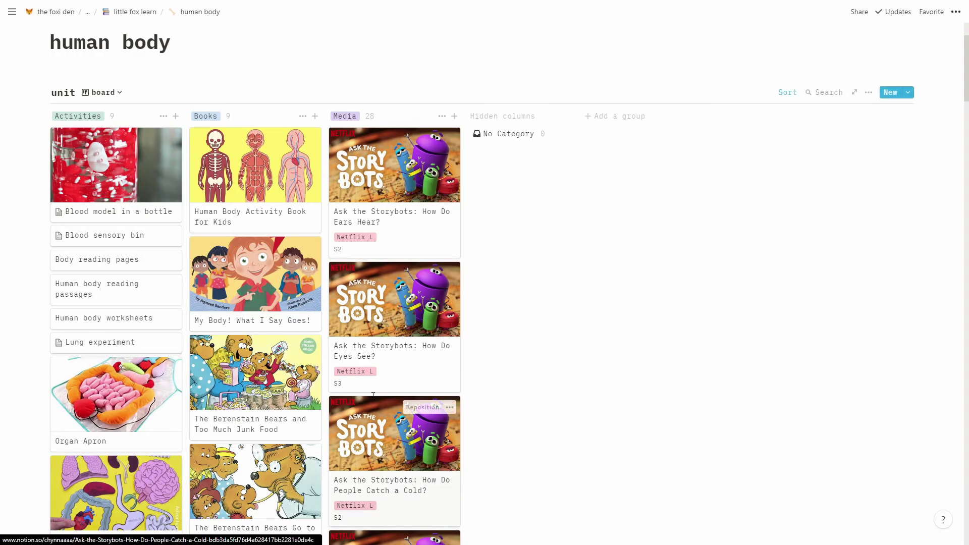
Return through the little fox learn page to the s t u f f gallery
{"action": "scroll", "coordinate": [137, 79], "scroll_direction": "up", "scroll_amount": 2}
{"action": "left_click", "coordinate": [117, 11]}
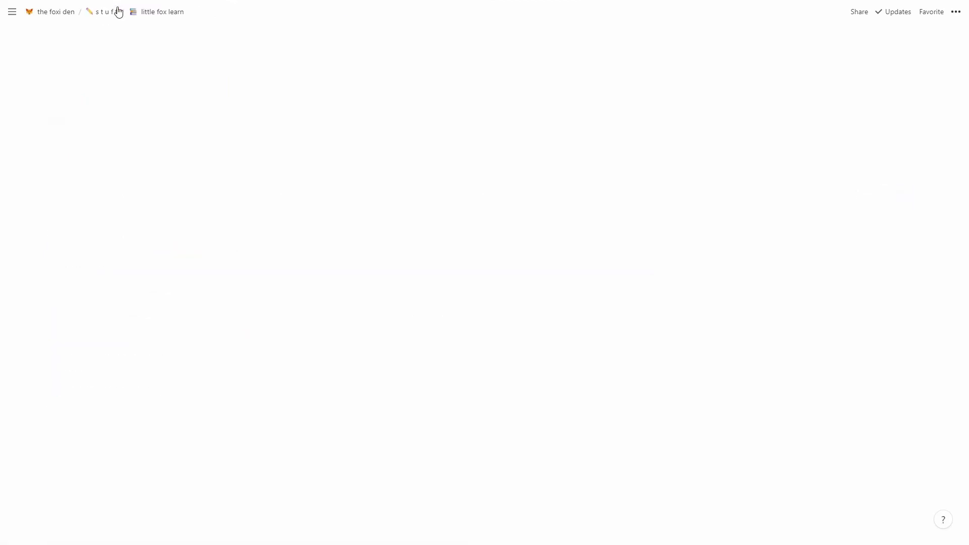
{"action": "left_click", "coordinate": [107, 11]}
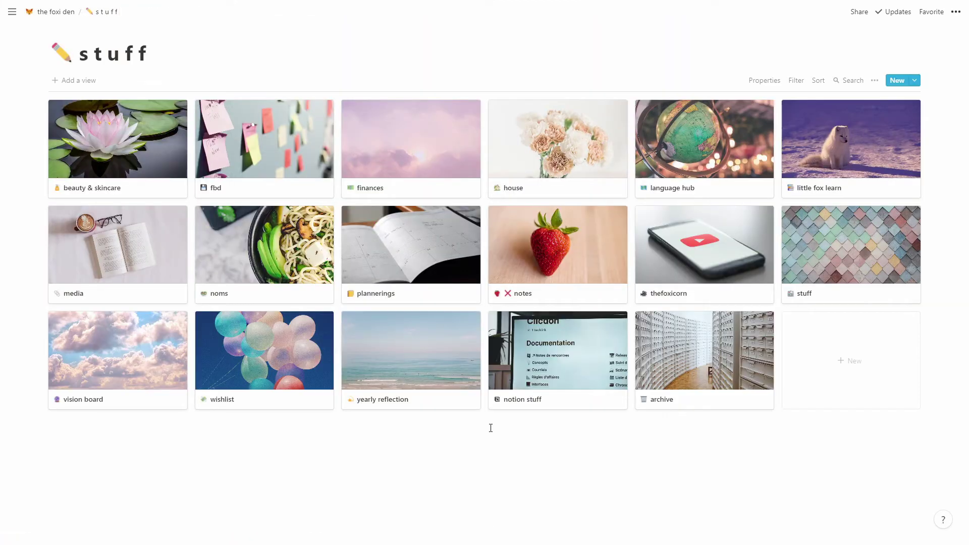
Open the media page from the gallery and go to its shows/movies page
{"action": "left_click", "coordinate": [139, 263]}
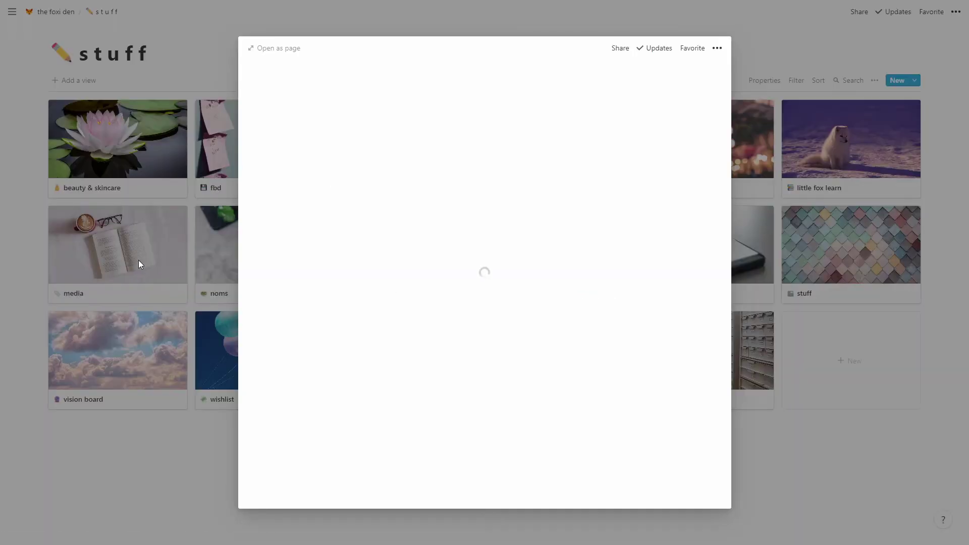
{"action": "scroll", "coordinate": [293, 283], "scroll_direction": "down", "scroll_amount": 3}
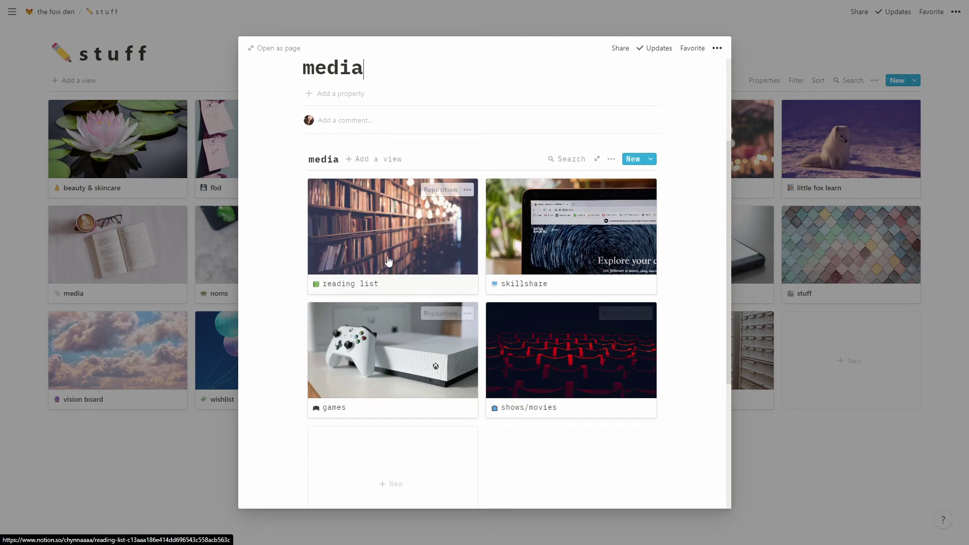
{"action": "left_click", "coordinate": [569, 370]}
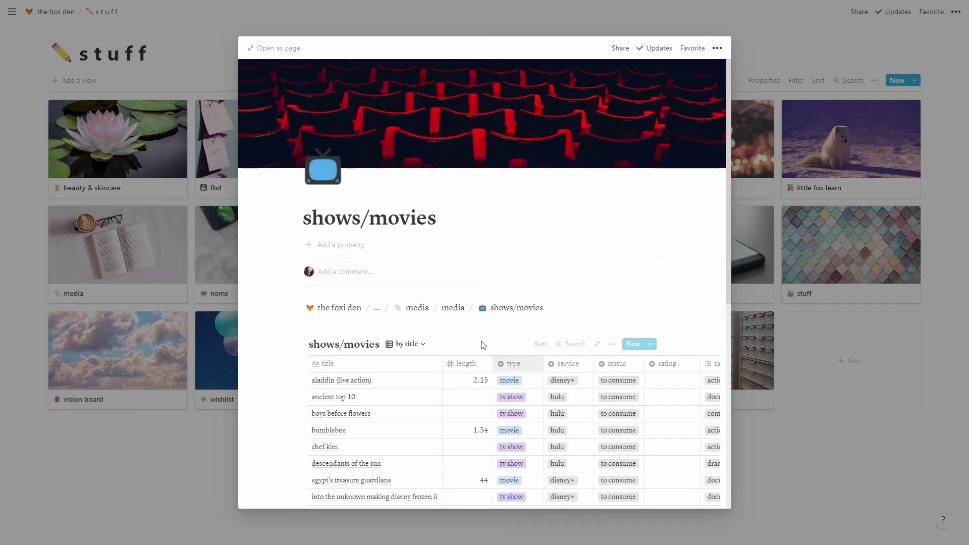
Check which views exist for the shows/movies table, keeping the by title view
{"action": "scroll", "coordinate": [541, 291], "scroll_direction": "down", "scroll_amount": 1}
{"action": "scroll", "coordinate": [296, 319], "scroll_direction": "down", "scroll_amount": 2}
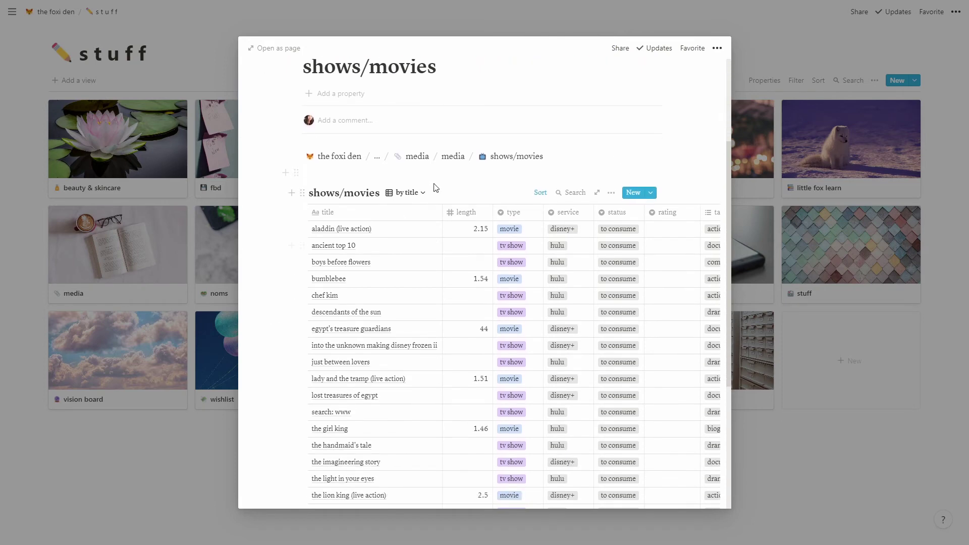
{"action": "left_click", "coordinate": [407, 192]}
{"action": "left_click", "coordinate": [292, 271]}
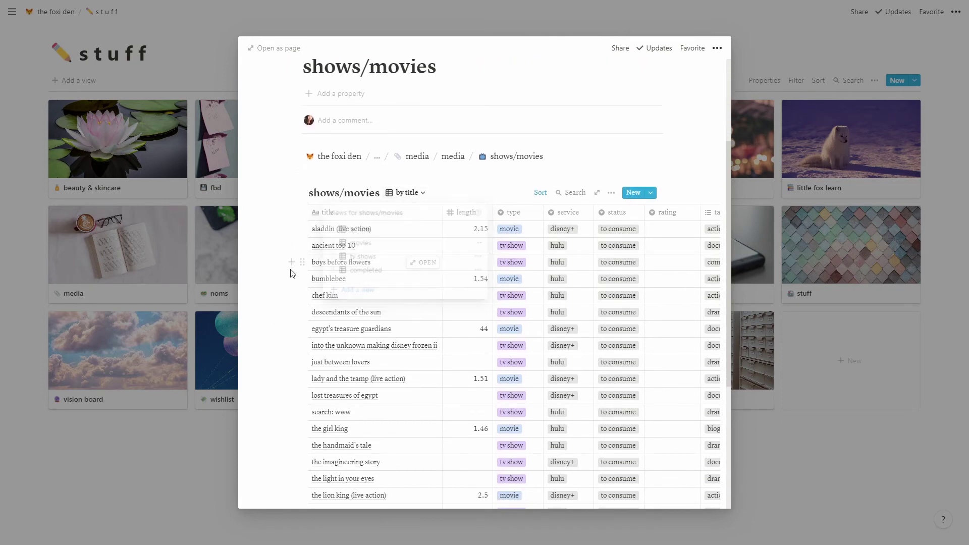
Look through the shows/movies entries from the first title to the last, including their type, service and status
{"action": "scroll", "coordinate": [283, 303], "scroll_direction": "down", "scroll_amount": 3}
{"action": "scroll", "coordinate": [322, 308], "scroll_direction": "down", "scroll_amount": 2}
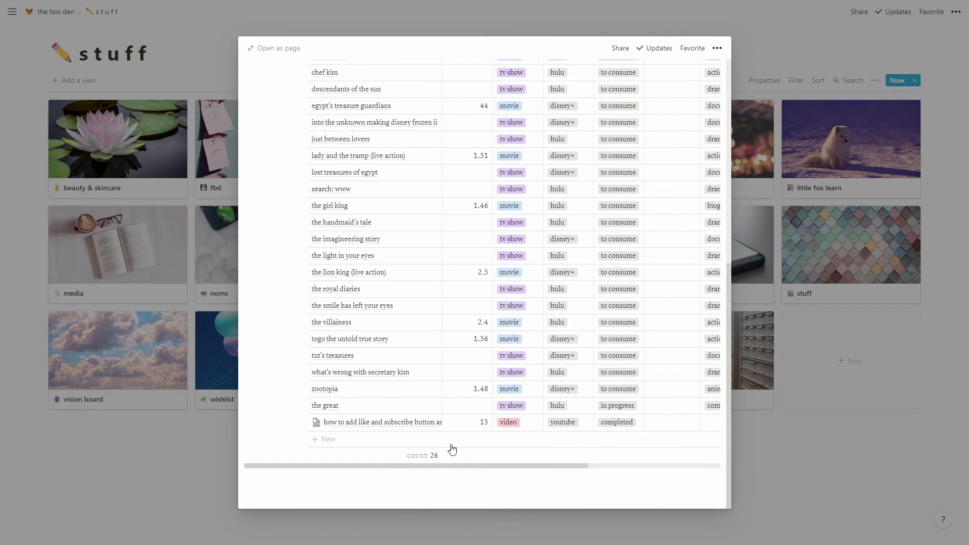
{"action": "scroll", "coordinate": [431, 411], "scroll_direction": "up", "scroll_amount": 1}
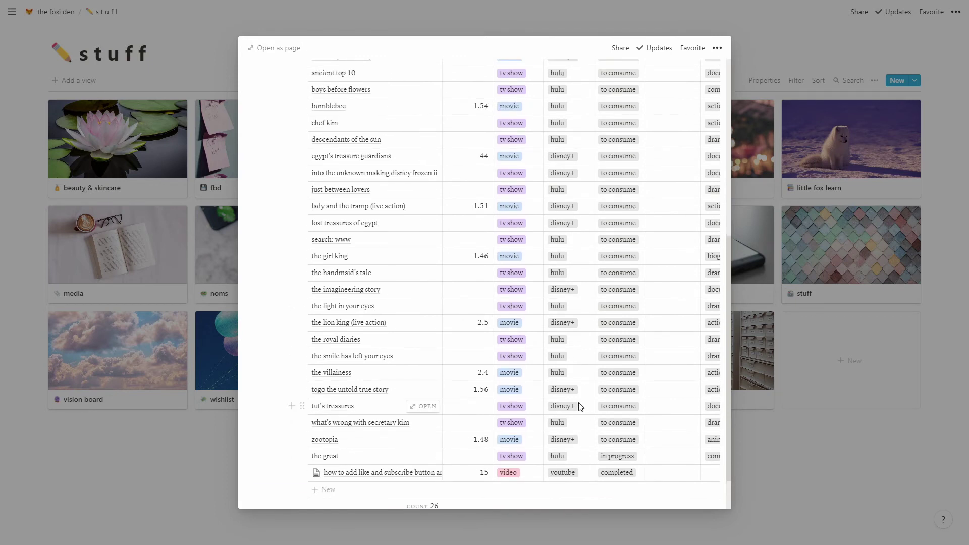
{"action": "scroll", "coordinate": [580, 406], "scroll_direction": "up", "scroll_amount": 2}
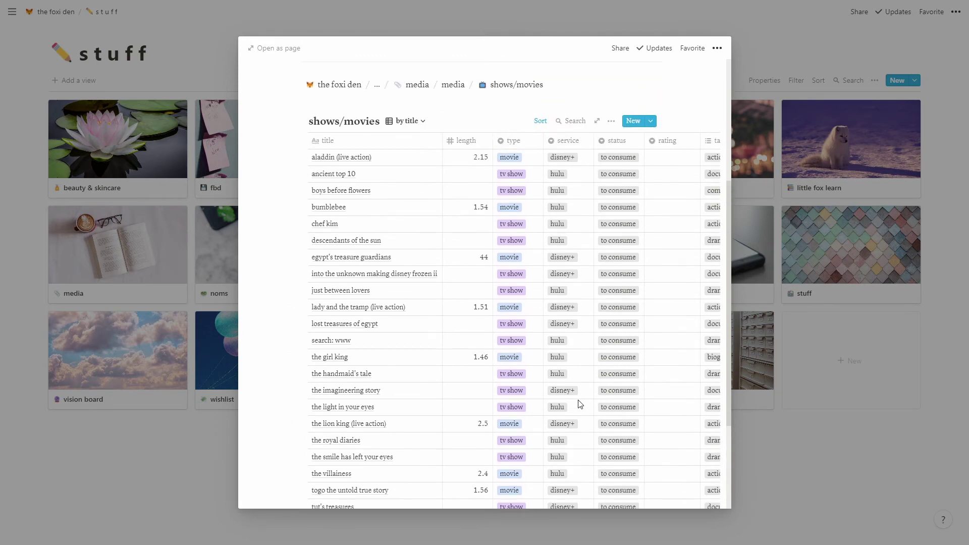
{"action": "scroll", "coordinate": [580, 404], "scroll_direction": "down", "scroll_amount": 3}
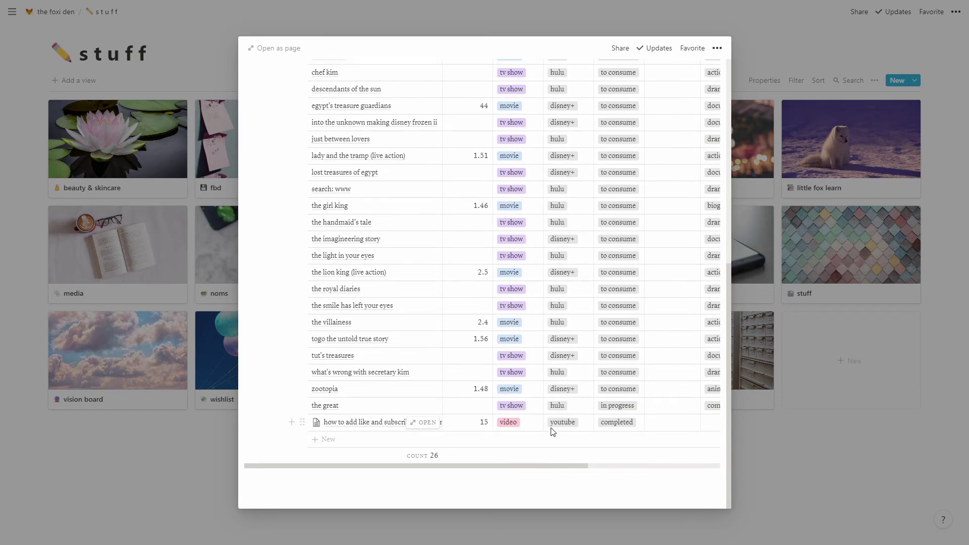
{"action": "scroll", "coordinate": [516, 397], "scroll_direction": "up", "scroll_amount": 6}
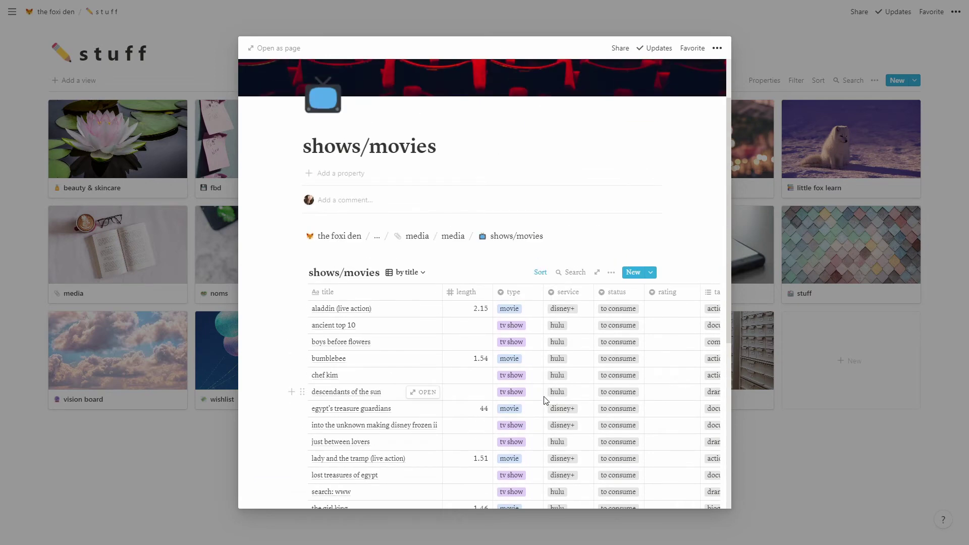
{"action": "scroll", "coordinate": [545, 399], "scroll_direction": "down", "scroll_amount": 2}
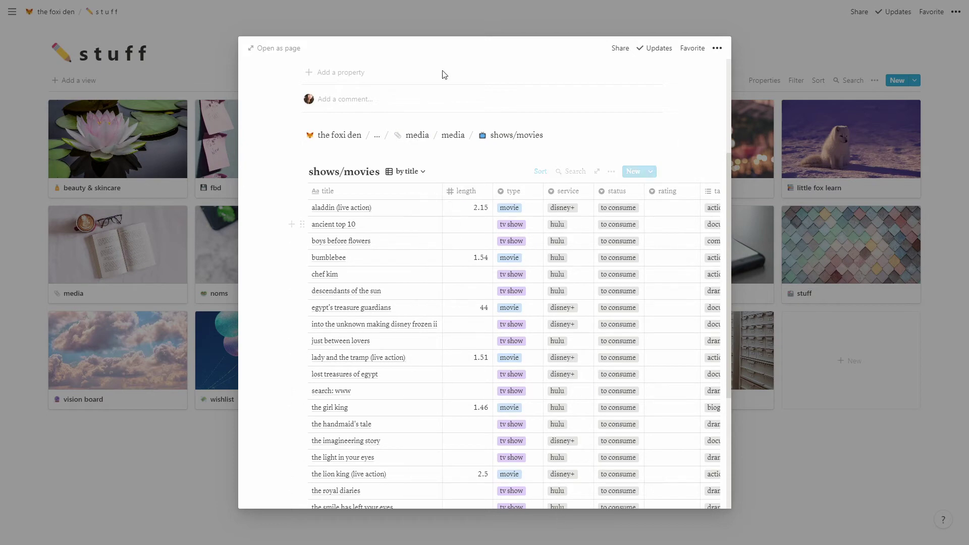
Open shows/movies as a full page and view the whole table, including the rating and tags columns
{"action": "left_click", "coordinate": [289, 51]}
{"action": "scroll", "coordinate": [605, 404], "scroll_direction": "down", "scroll_amount": 4}
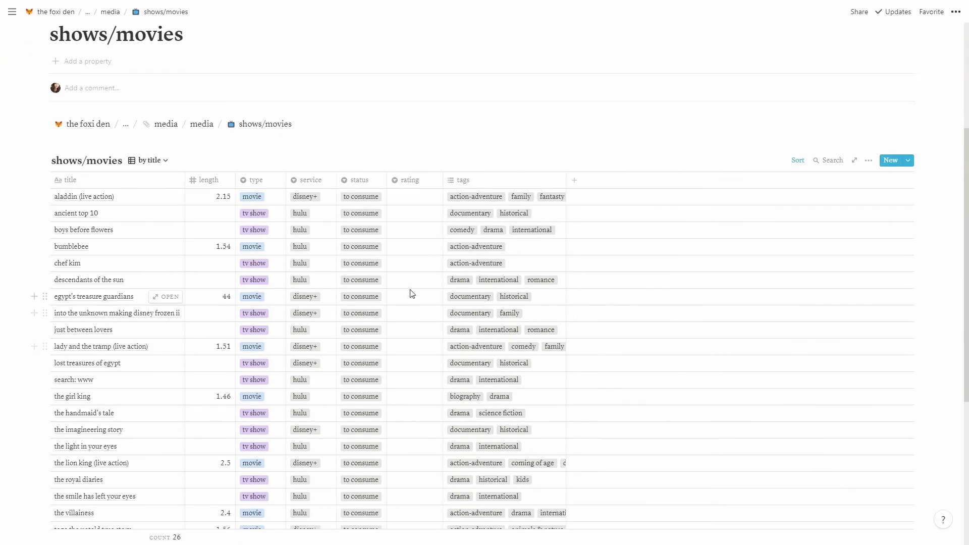
{"action": "scroll", "coordinate": [412, 294], "scroll_direction": "down", "scroll_amount": 2}
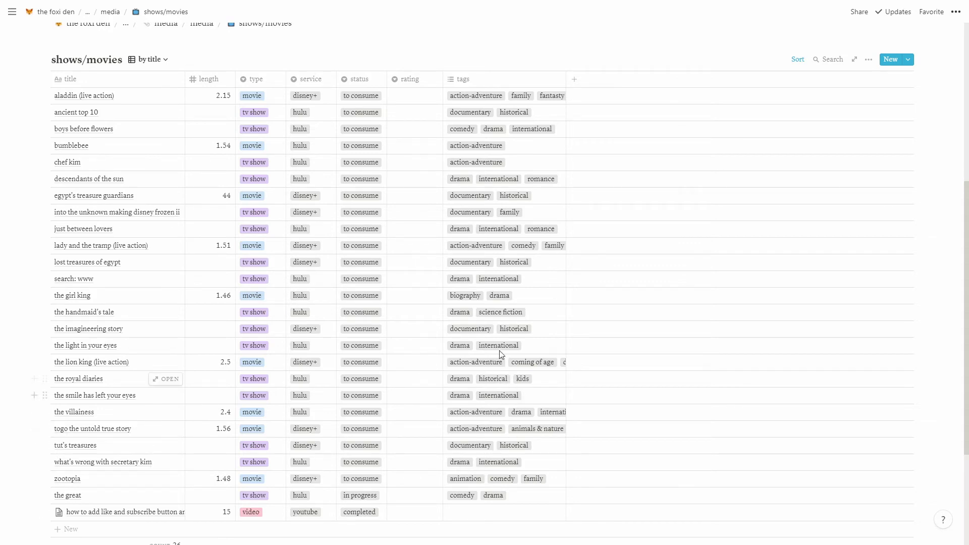
{"action": "scroll", "coordinate": [384, 404], "scroll_direction": "down", "scroll_amount": 1}
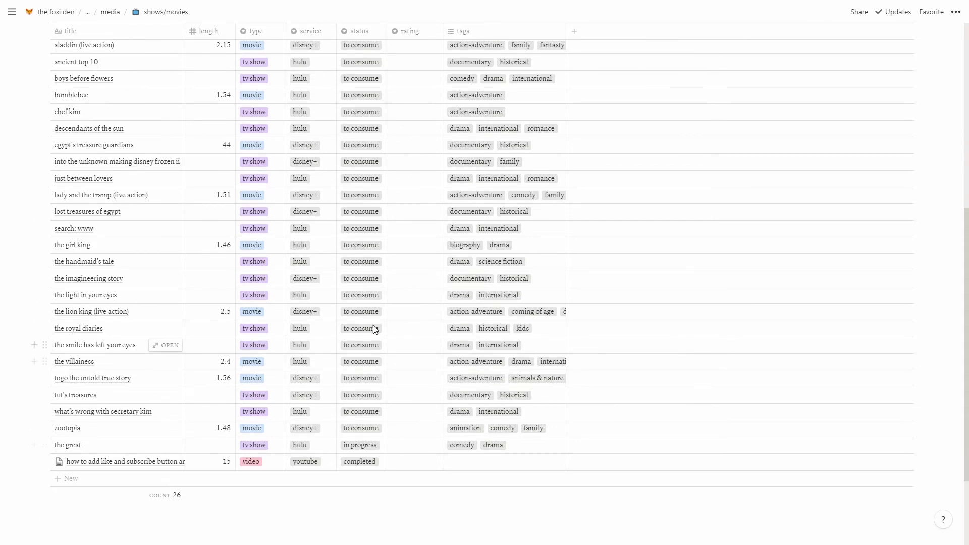
{"action": "scroll", "coordinate": [373, 302], "scroll_direction": "up", "scroll_amount": 3}
{"action": "left_click_drag", "start_coordinate": [257, 329], "coordinate": [268, 430]}
{"action": "right_click", "coordinate": [267, 432]}
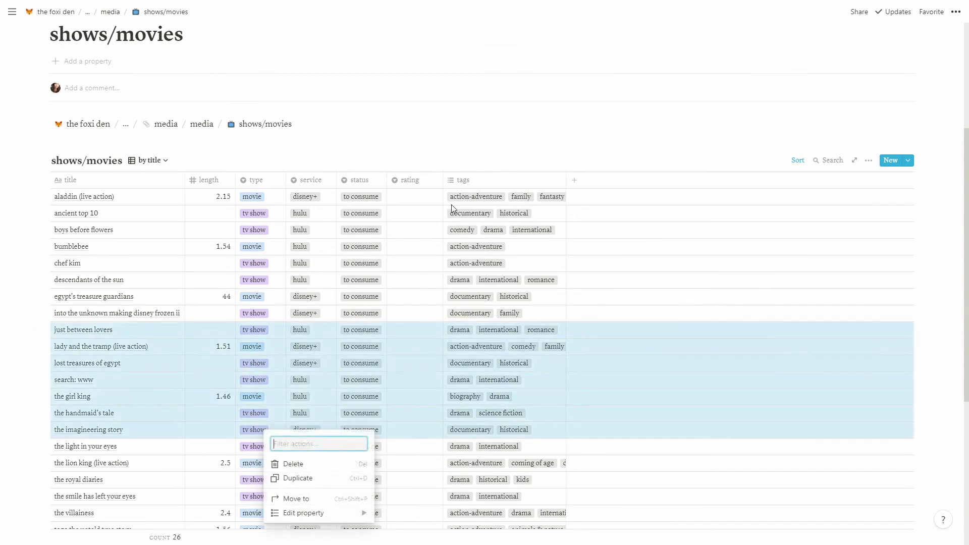
{"action": "left_click", "coordinate": [356, 171]}
{"action": "left_click", "coordinate": [269, 181]}
{"action": "left_click", "coordinate": [315, 152]}
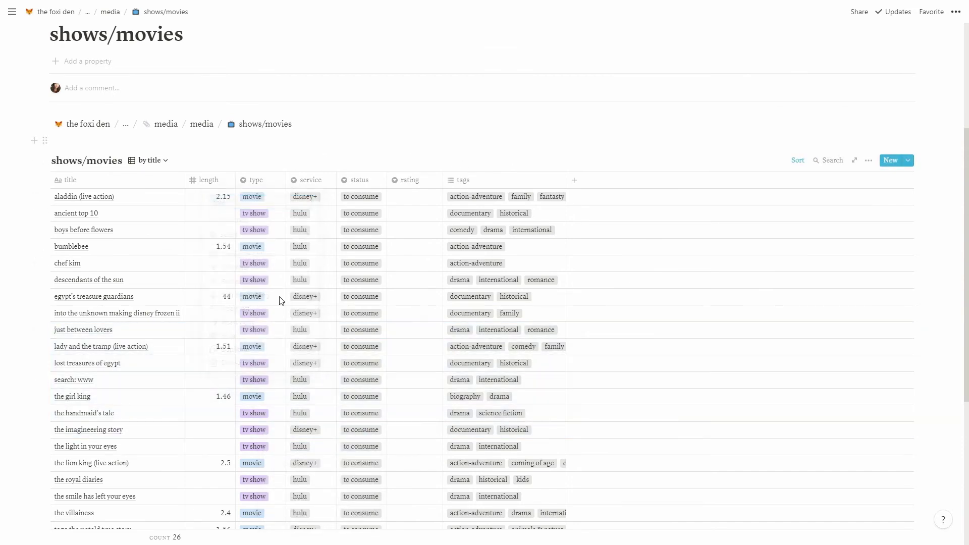
Return from shows/movies to the media gallery and open the games page as a full page
{"action": "scroll", "coordinate": [255, 342], "scroll_direction": "down", "scroll_amount": 4}
{"action": "scroll", "coordinate": [271, 413], "scroll_direction": "up", "scroll_amount": 4}
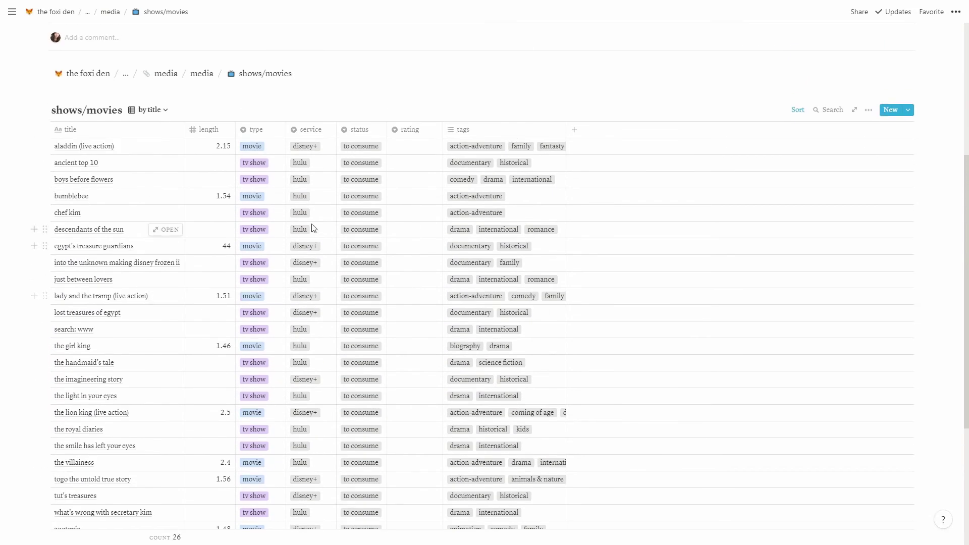
{"action": "left_click", "coordinate": [174, 127]}
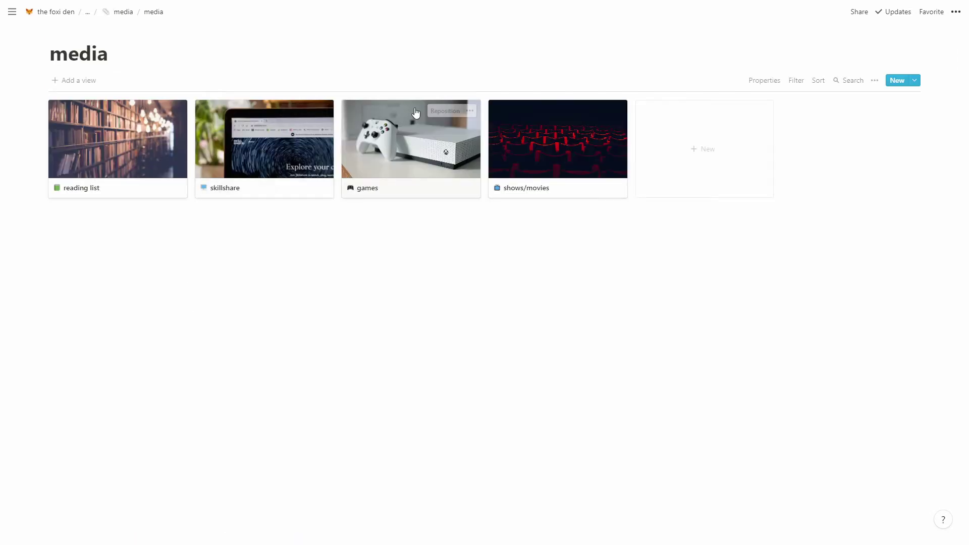
{"action": "left_click", "coordinate": [409, 160]}
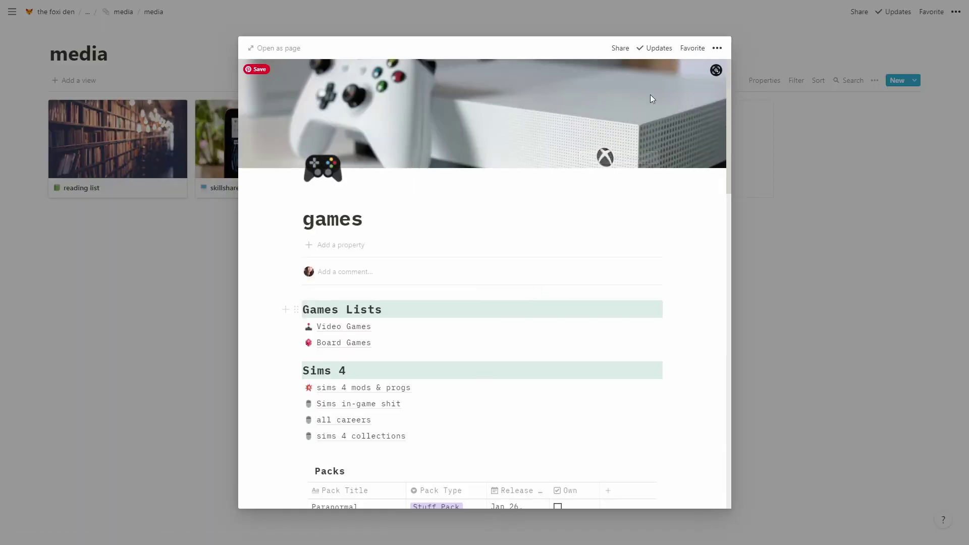
{"action": "left_click", "coordinate": [293, 49]}
{"action": "scroll", "coordinate": [193, 286], "scroll_direction": "down", "scroll_amount": 1}
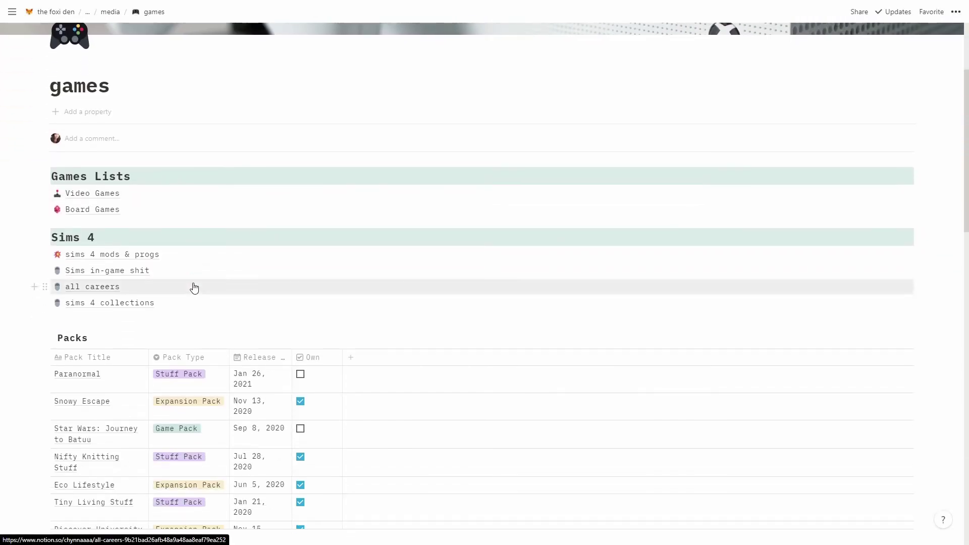
Open the Video Games database and view its Started but not finished, Finished and Constant games views in turn
{"action": "left_click", "coordinate": [98, 194]}
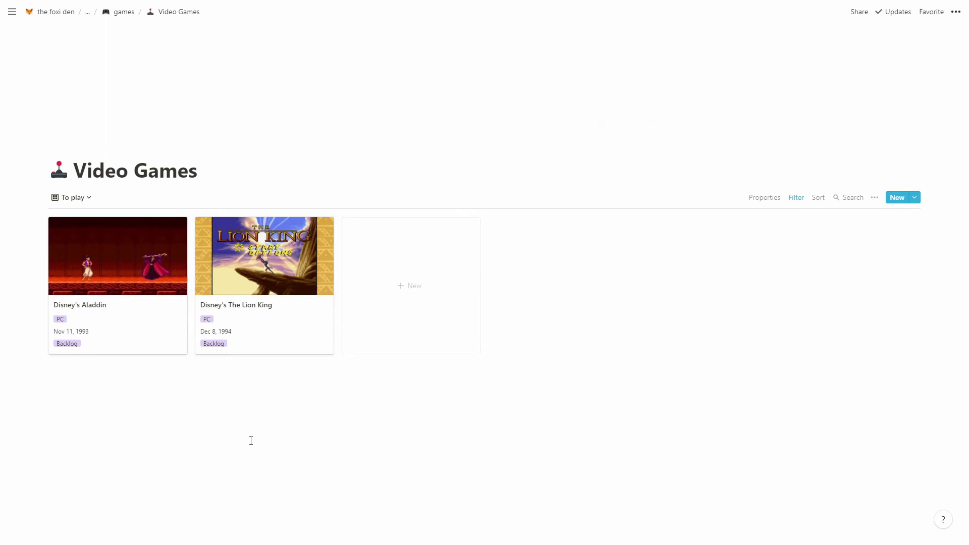
{"action": "left_click", "coordinate": [84, 197]}
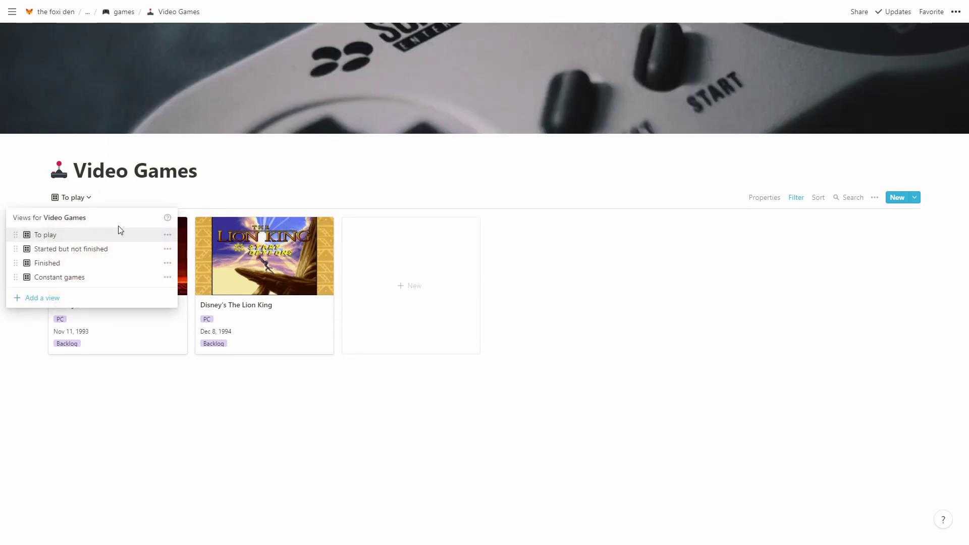
{"action": "left_click", "coordinate": [108, 251]}
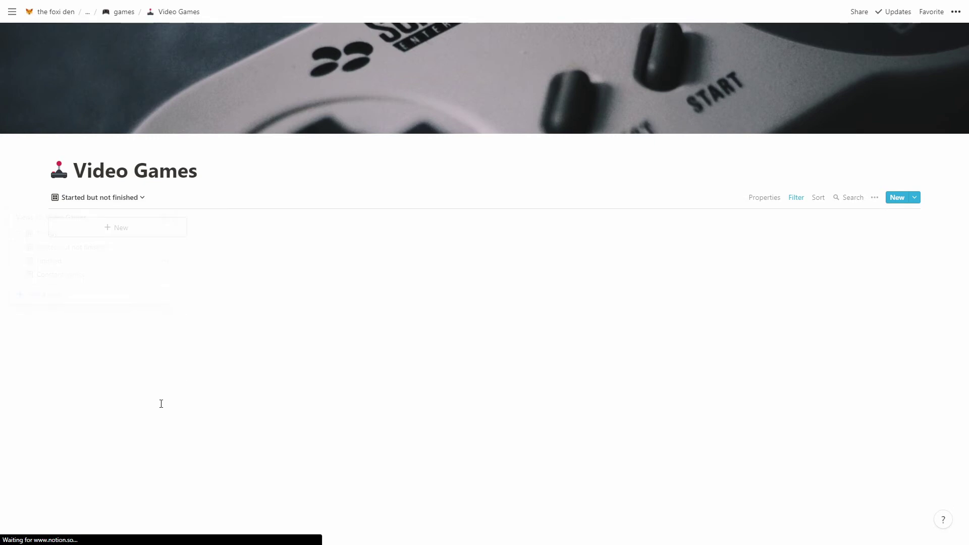
{"action": "left_click", "coordinate": [125, 199]}
{"action": "left_click", "coordinate": [86, 264]}
{"action": "left_click", "coordinate": [86, 197]}
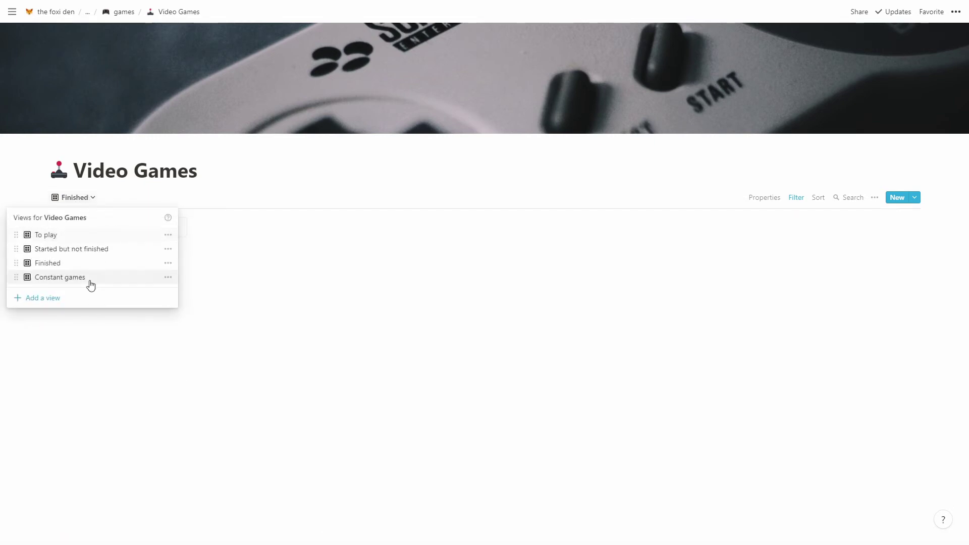
{"action": "left_click", "coordinate": [91, 285]}
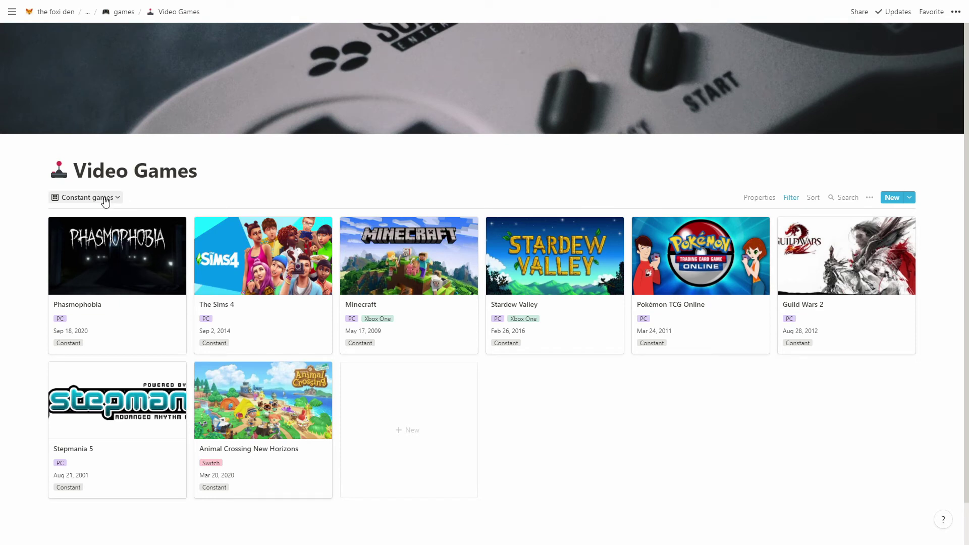
Show the To play and Started but not finished views of Video Games, ending on To play
{"action": "left_click", "coordinate": [105, 198]}
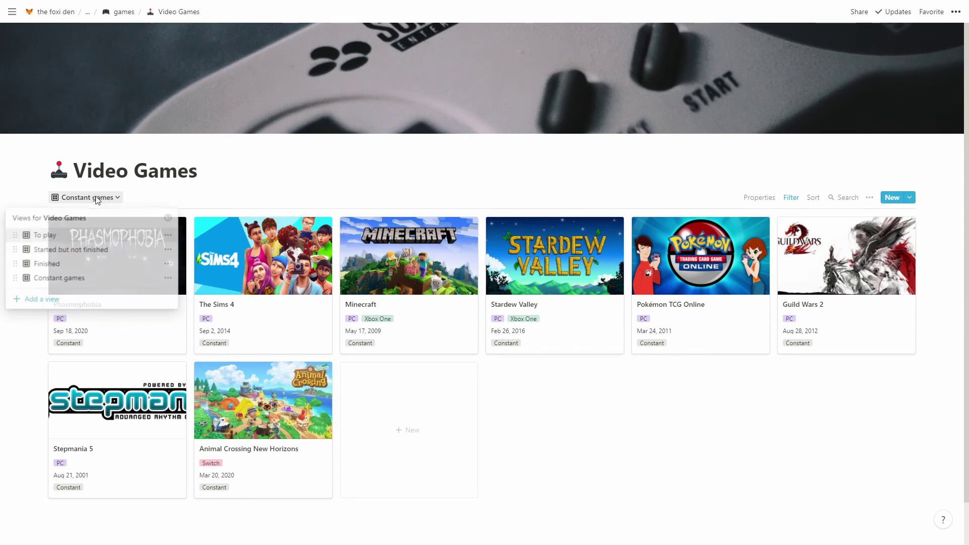
{"action": "left_click", "coordinate": [86, 238]}
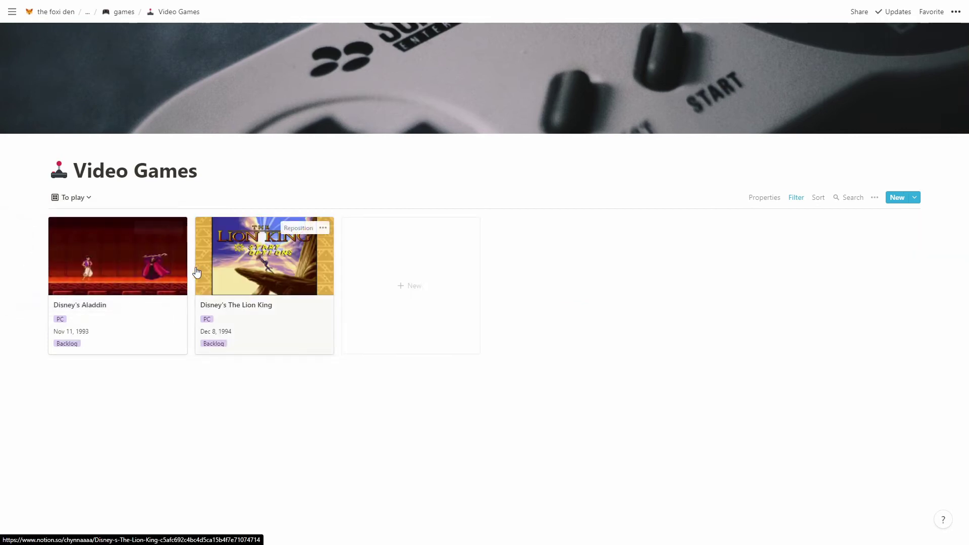
{"action": "left_click", "coordinate": [66, 197]}
{"action": "left_click", "coordinate": [92, 249]}
{"action": "left_click", "coordinate": [93, 198]}
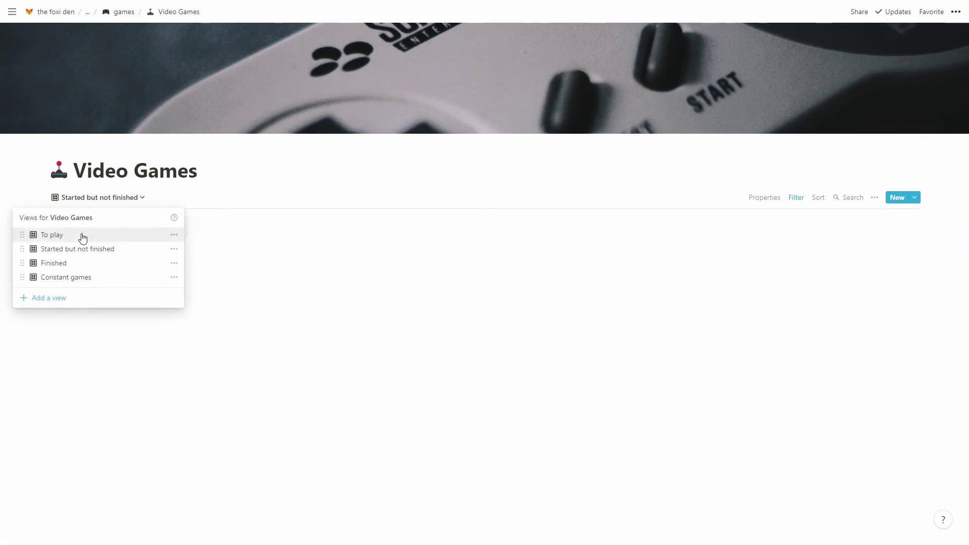
{"action": "left_click", "coordinate": [80, 236]}
Go back to the games page and open "Sims in-game shit" to view its links, cheats and university lists
{"action": "left_click", "coordinate": [123, 11]}
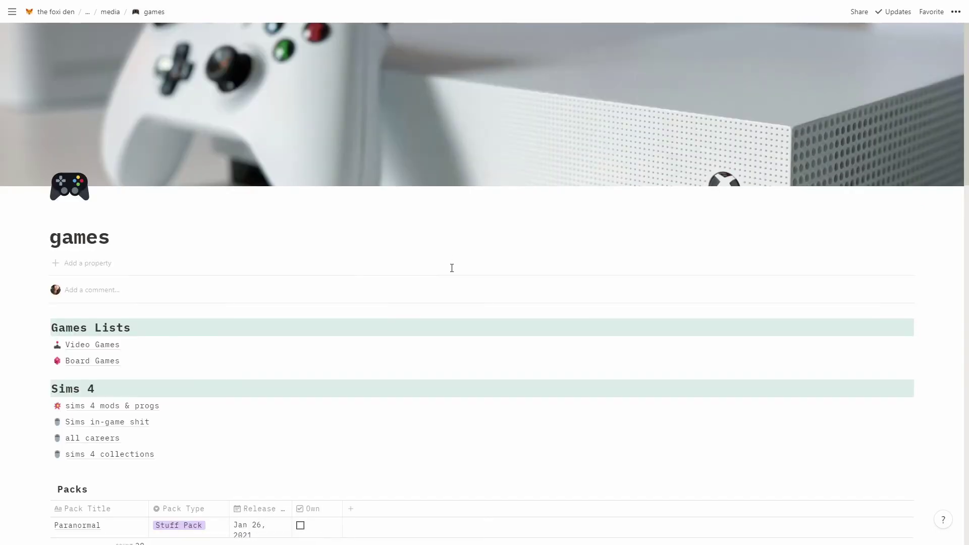
{"action": "scroll", "coordinate": [236, 339], "scroll_direction": "down", "scroll_amount": 2}
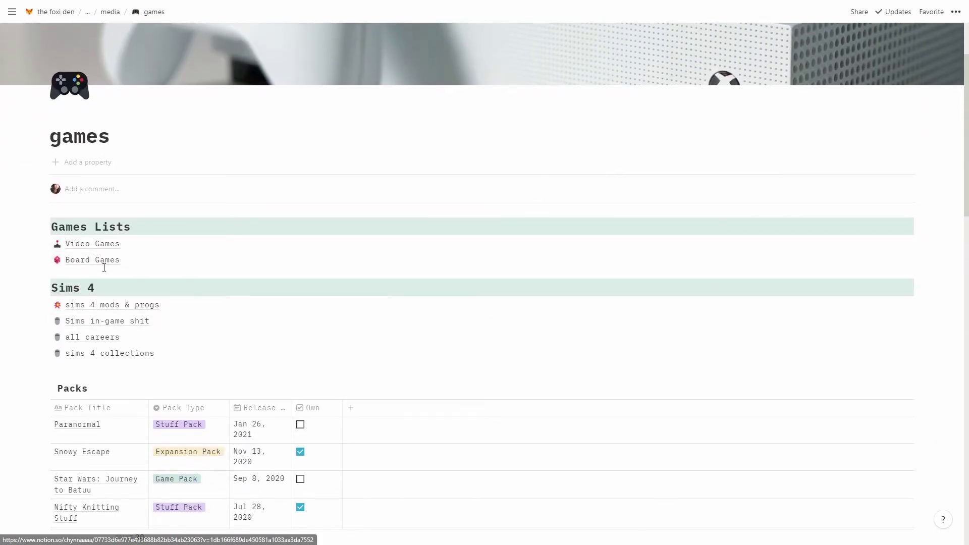
{"action": "scroll", "coordinate": [226, 284], "scroll_direction": "down", "scroll_amount": 2}
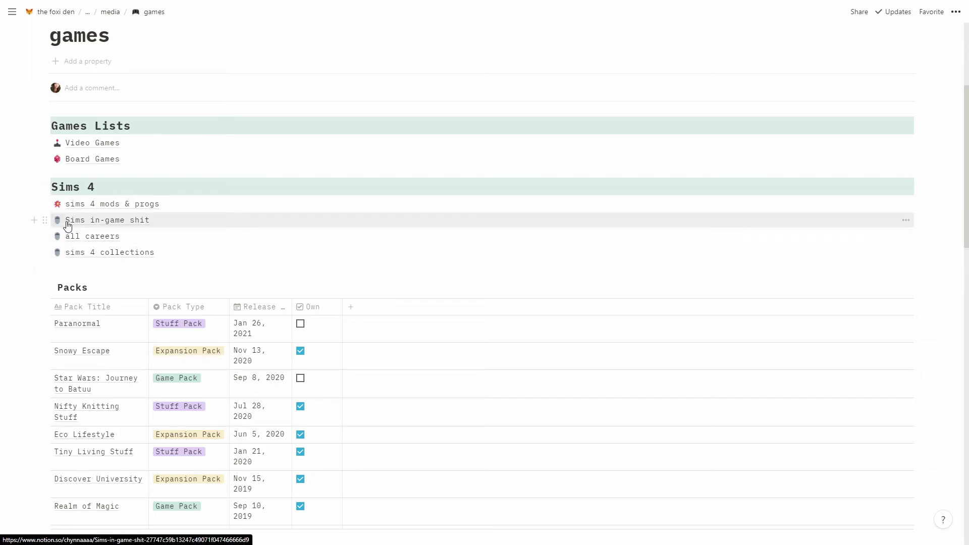
{"action": "left_click", "coordinate": [110, 219]}
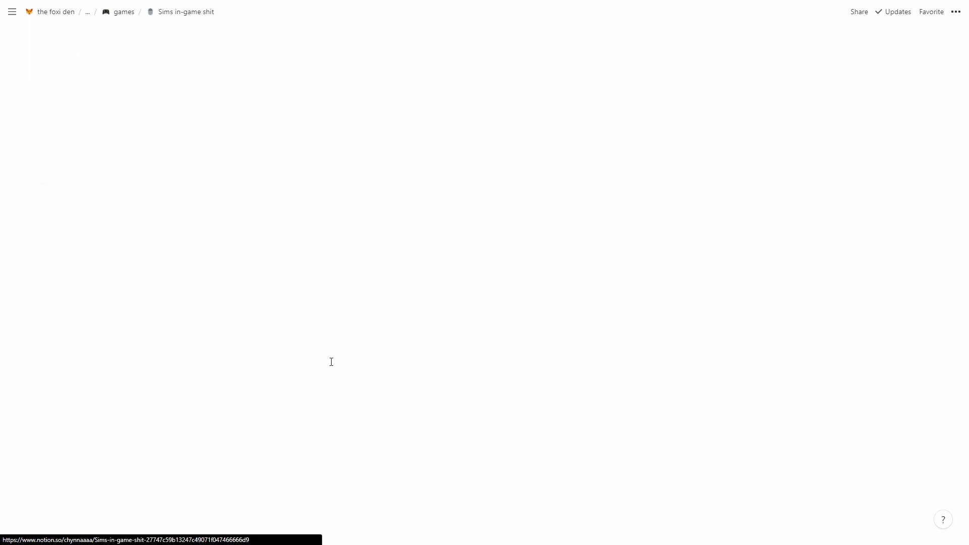
{"action": "scroll", "coordinate": [230, 379], "scroll_direction": "down", "scroll_amount": 2}
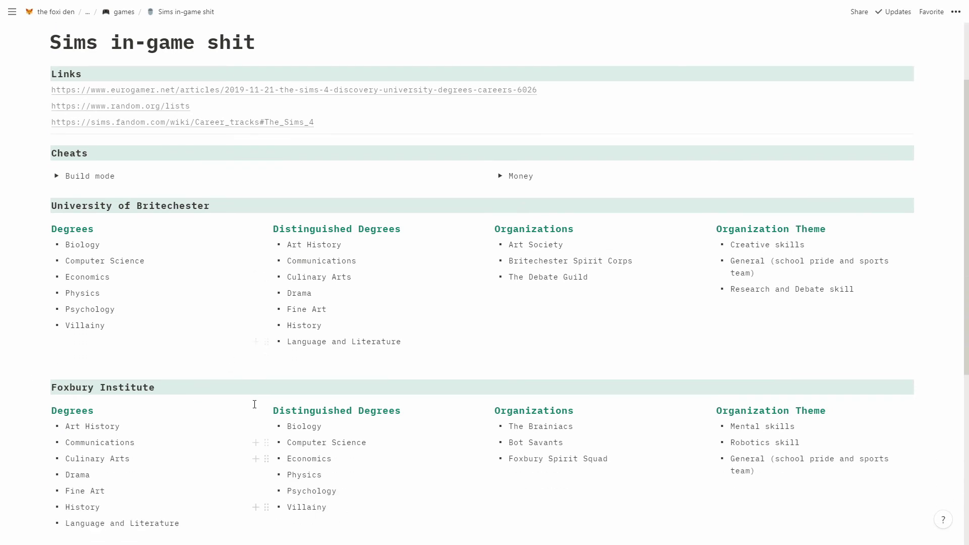
Return to the games page and look through the Sims 4 Packs table, including pack type, release date and ownership
{"action": "left_click", "coordinate": [124, 11]}
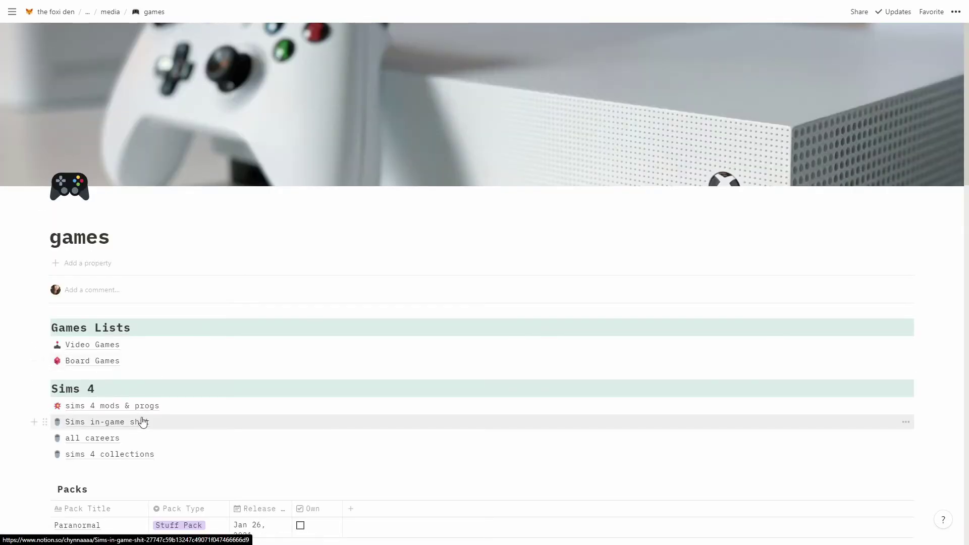
{"action": "scroll", "coordinate": [201, 392], "scroll_direction": "down", "scroll_amount": 2}
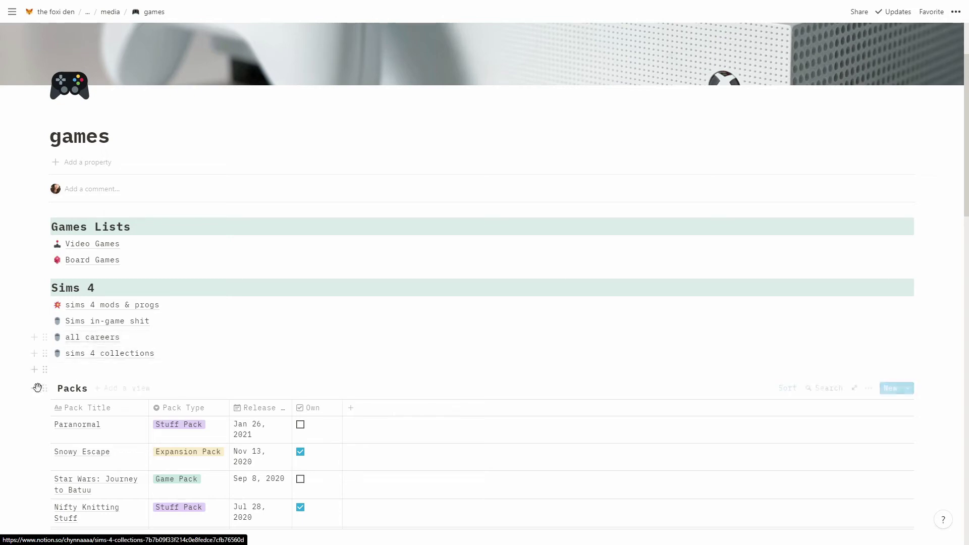
{"action": "scroll", "coordinate": [249, 316], "scroll_direction": "down", "scroll_amount": 5}
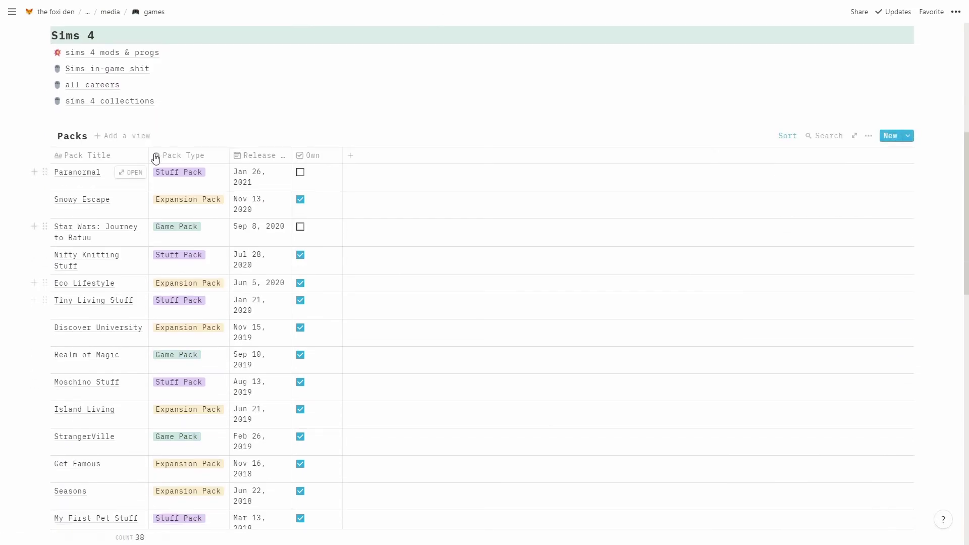
{"action": "scroll", "coordinate": [273, 353], "scroll_direction": "down", "scroll_amount": 3}
{"action": "scroll", "coordinate": [267, 429], "scroll_direction": "up", "scroll_amount": 3}
{"action": "scroll", "coordinate": [364, 362], "scroll_direction": "up", "scroll_amount": 1}
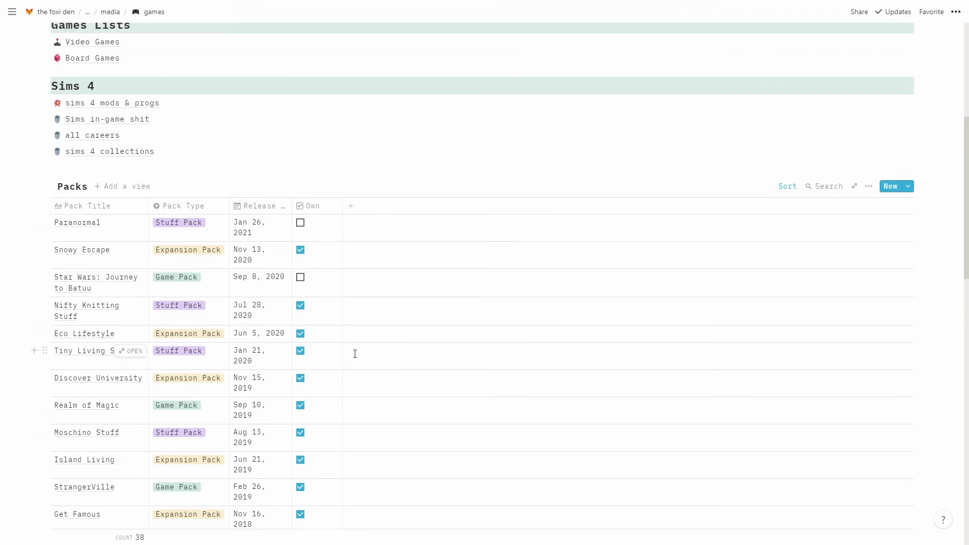
{"action": "scroll", "coordinate": [273, 428], "scroll_direction": "up", "scroll_amount": 6}
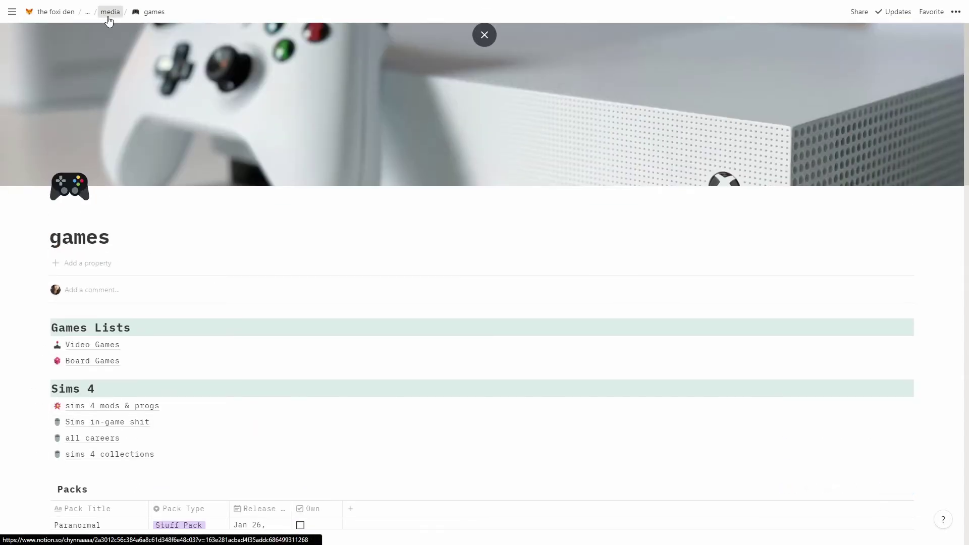
Open skillshare from the media gallery, view its courses table, and close the page preview
{"action": "left_click", "coordinate": [109, 14]}
{"action": "left_click", "coordinate": [283, 127]}
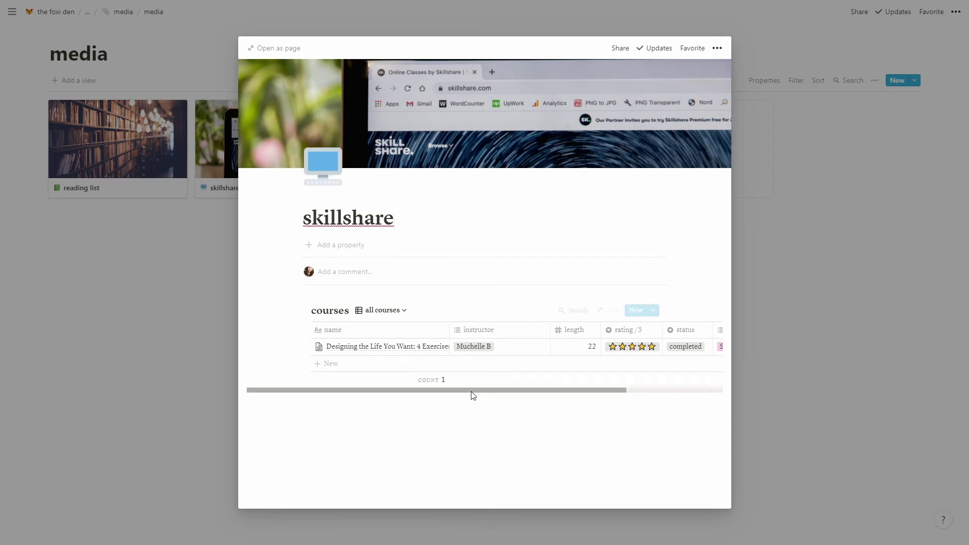
{"action": "mouse_move", "coordinate": [472, 391]}
{"action": "left_mouse_down"}
{"action": "mouse_move", "coordinate": [570, 389]}
{"action": "mouse_move", "coordinate": [477, 389]}
{"action": "left_mouse_up"}
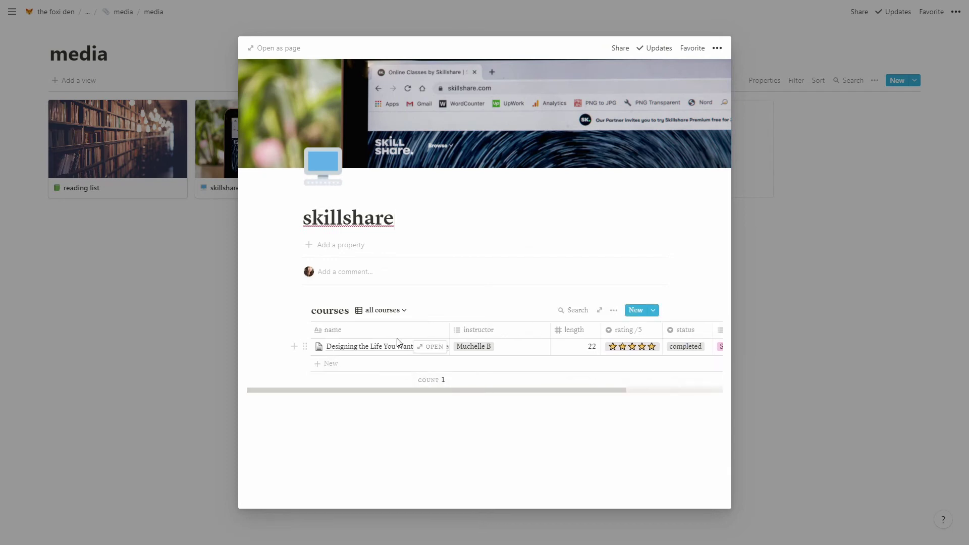
{"action": "left_click_drag", "start_coordinate": [555, 392], "coordinate": [511, 398]}
{"action": "left_click", "coordinate": [147, 302]}
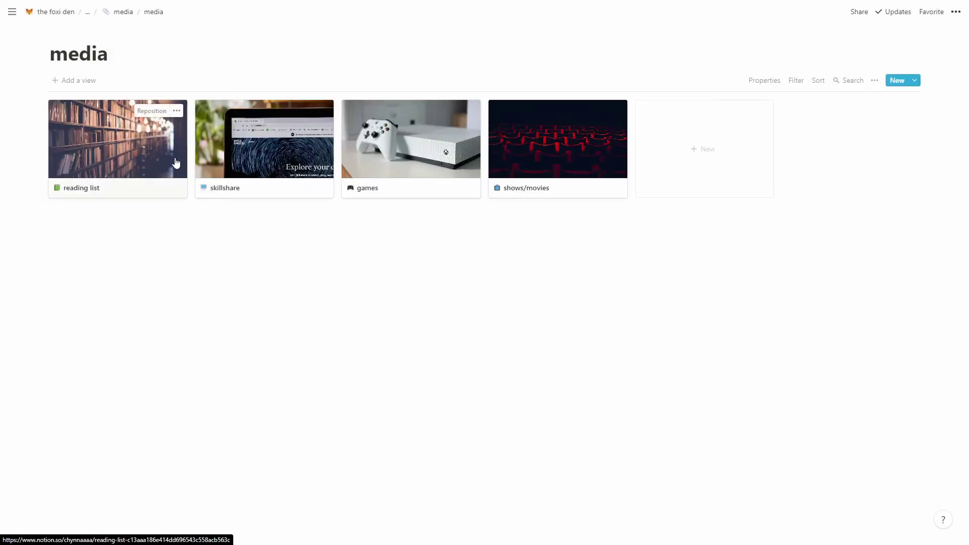
Open the reading list as a full page and look through its books table, including author, pages, rating, status and type
{"action": "left_click", "coordinate": [127, 165]}
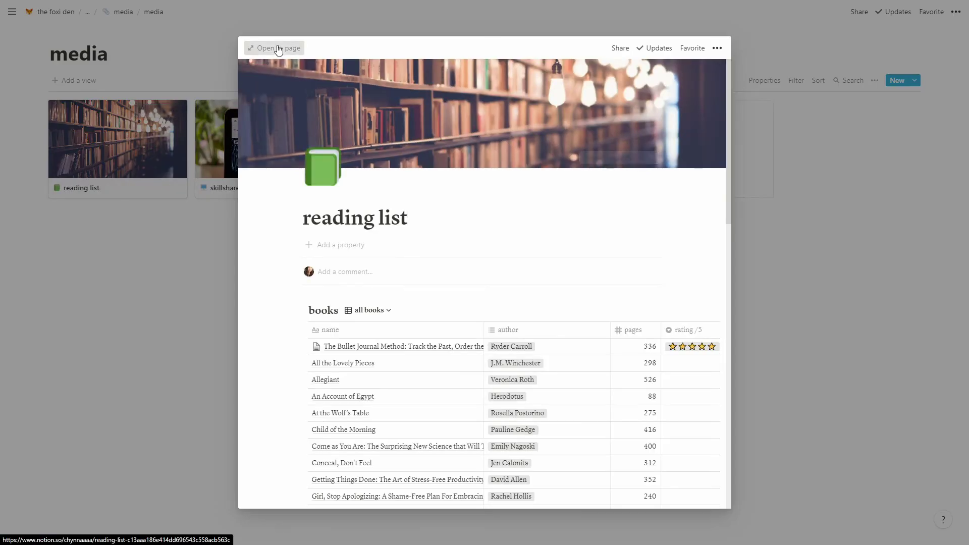
{"action": "left_click", "coordinate": [277, 47]}
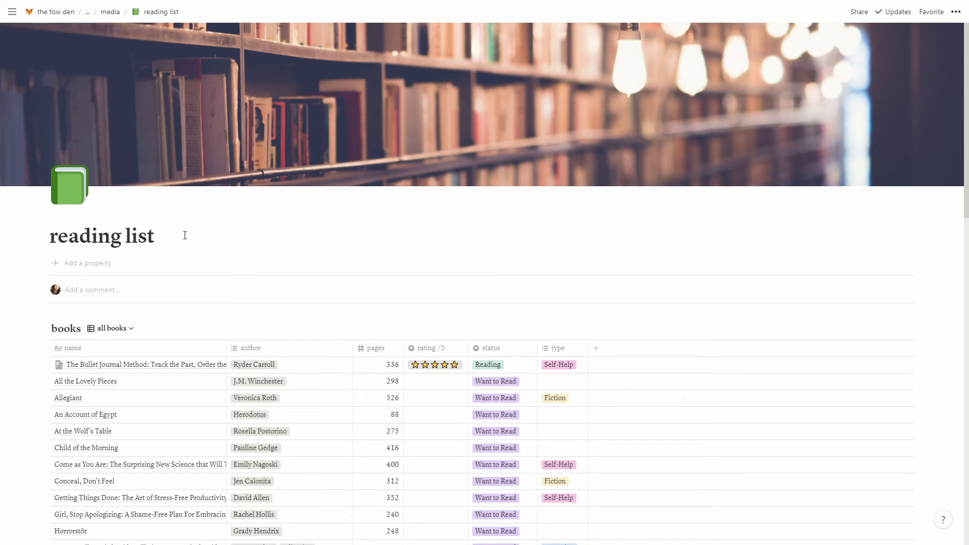
{"action": "scroll", "coordinate": [76, 259], "scroll_direction": "down", "scroll_amount": 4}
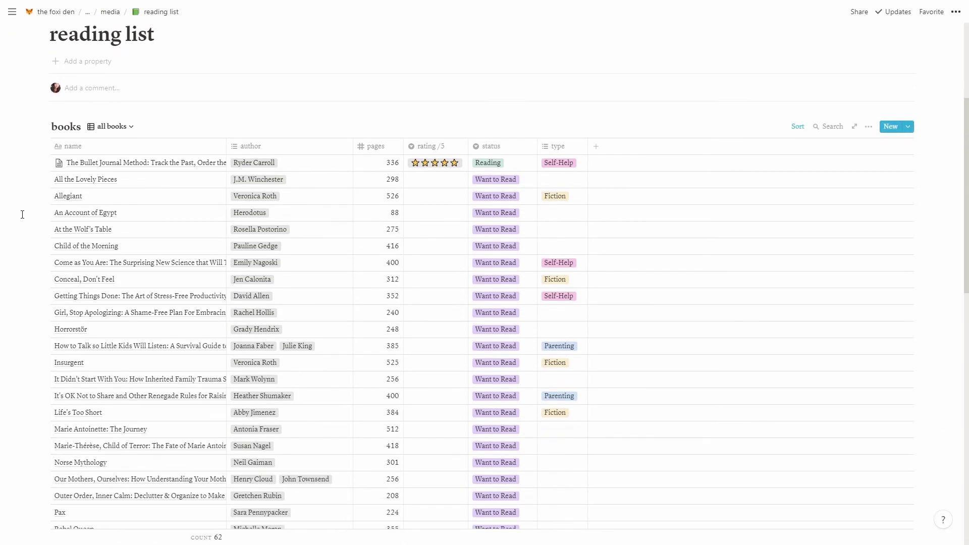
{"action": "scroll", "coordinate": [28, 242], "scroll_direction": "down", "scroll_amount": 1}
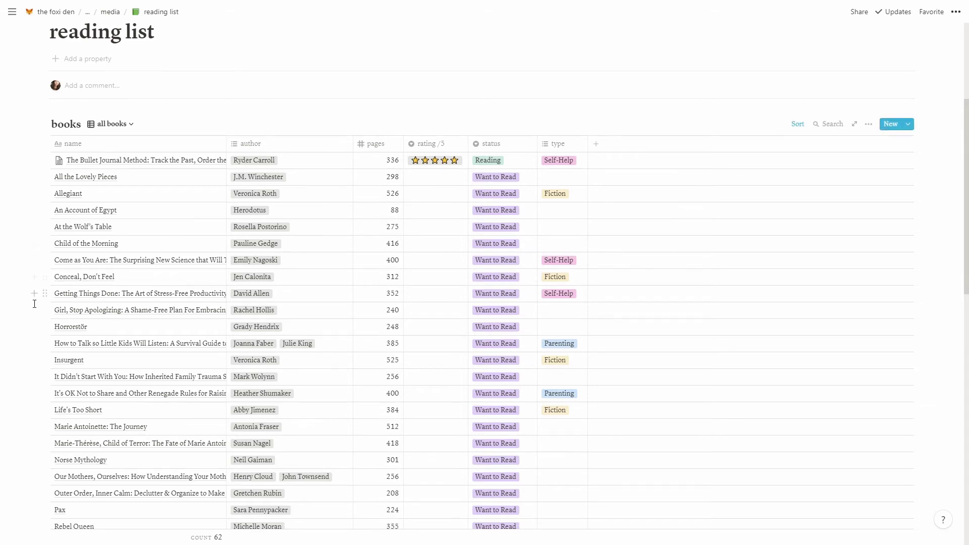
{"action": "scroll", "coordinate": [24, 315], "scroll_direction": "down", "scroll_amount": 9}
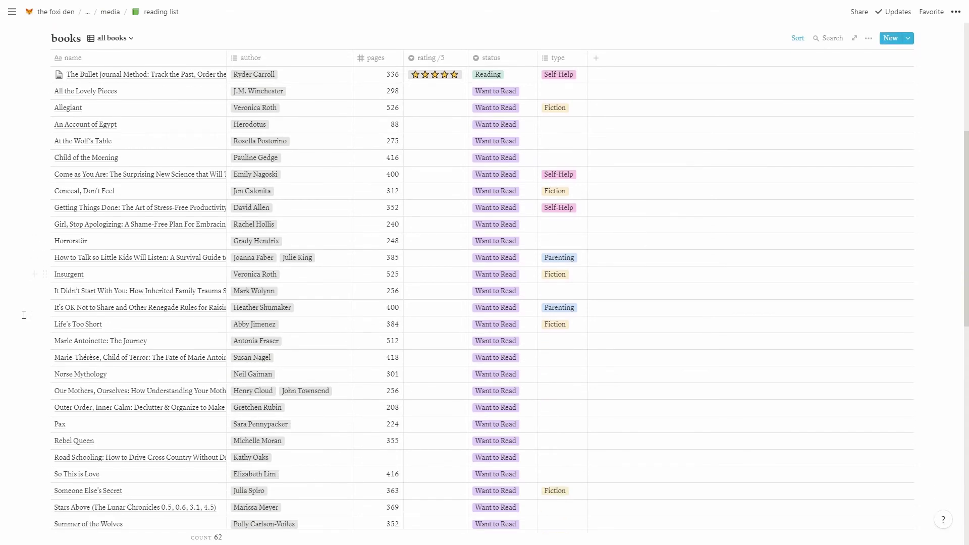
{"action": "scroll", "coordinate": [26, 311], "scroll_direction": "down", "scroll_amount": 2}
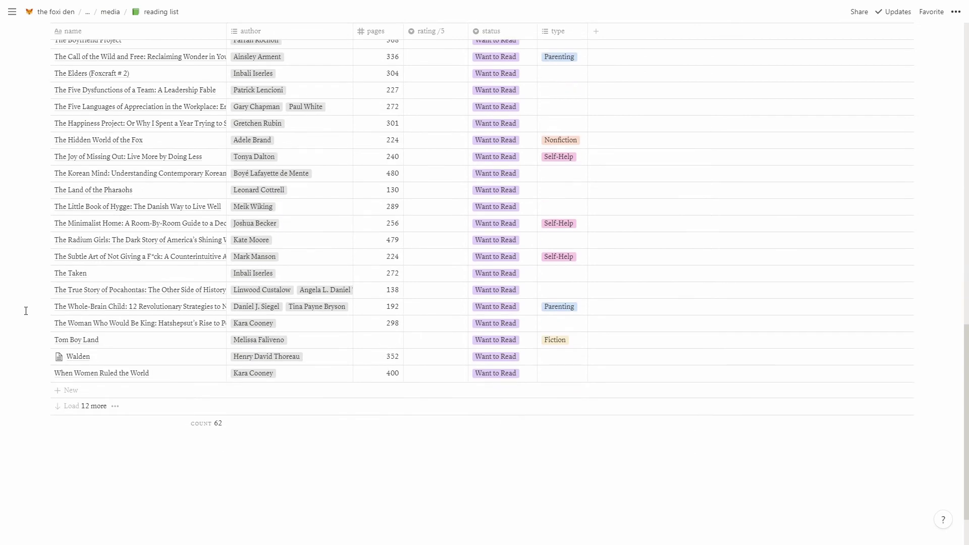
{"action": "scroll", "coordinate": [27, 408], "scroll_direction": "up", "scroll_amount": 11}
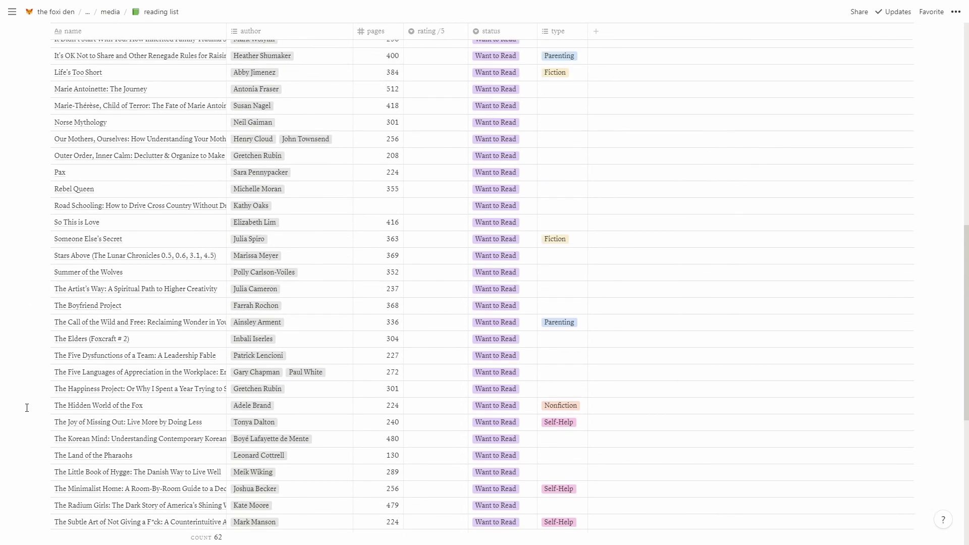
Return to the start of the books table and check its list of saved views, leaving all books selected
{"action": "scroll", "coordinate": [26, 407], "scroll_direction": "up", "scroll_amount": 1}
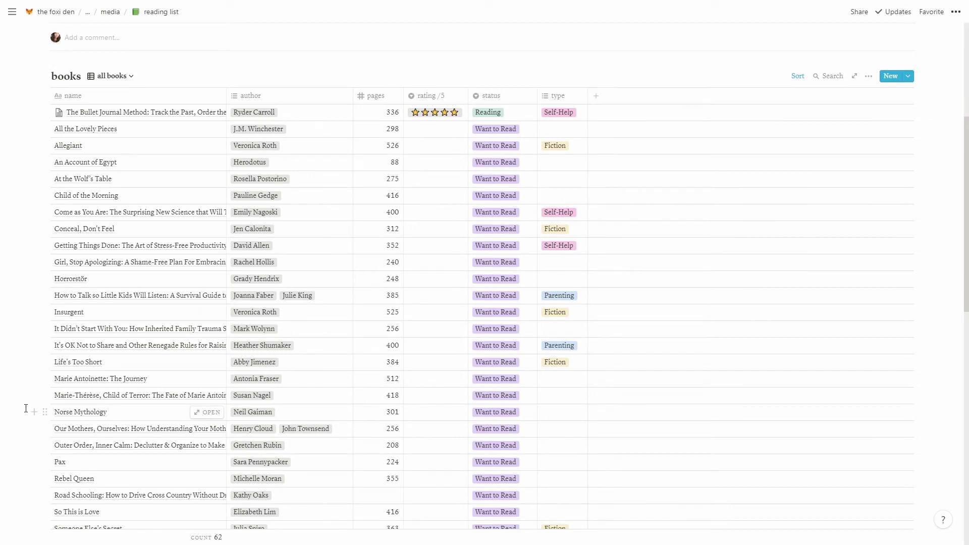
{"action": "left_click", "coordinate": [120, 77]}
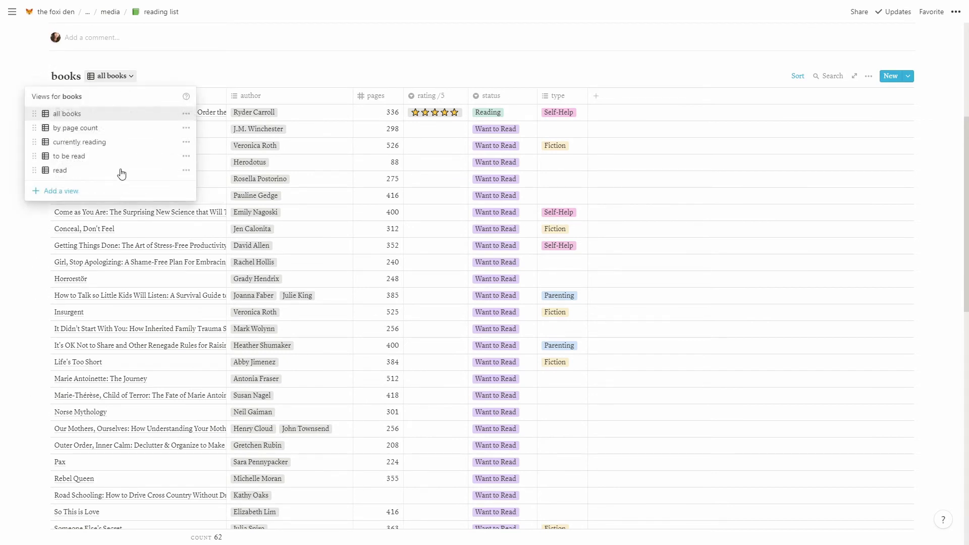
{"action": "left_click", "coordinate": [192, 67]}
Load the 12 remaining entries at the end of the all books view and look through the finished, rated books
{"action": "scroll", "coordinate": [232, 384], "scroll_direction": "down", "scroll_amount": 3}
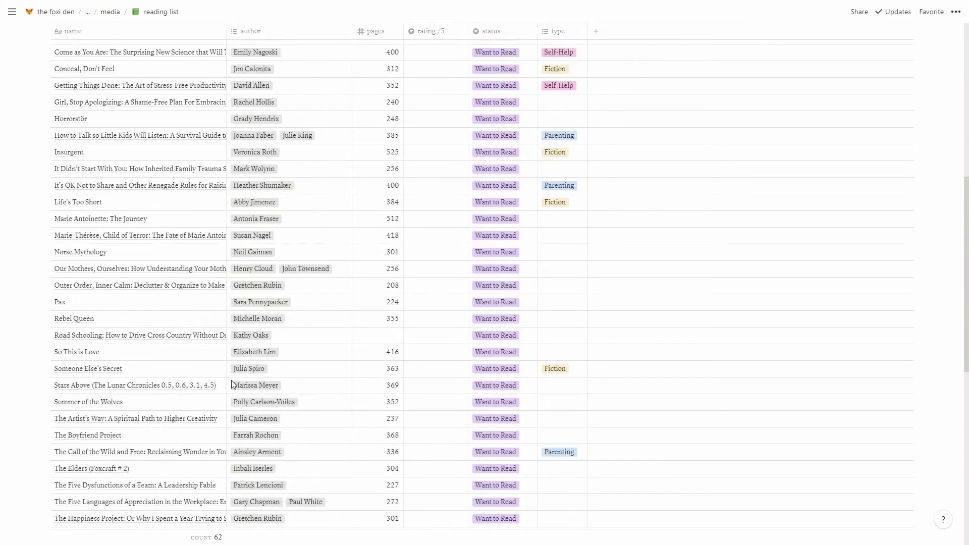
{"action": "scroll", "coordinate": [232, 385], "scroll_direction": "down", "scroll_amount": 8}
{"action": "left_click", "coordinate": [115, 405]}
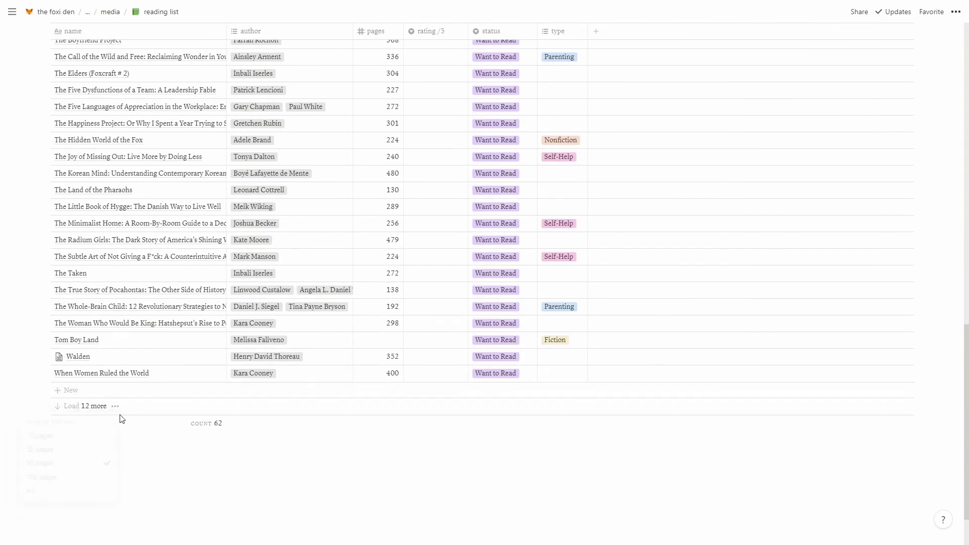
{"action": "left_click", "coordinate": [151, 406]}
{"action": "left_click", "coordinate": [158, 412]}
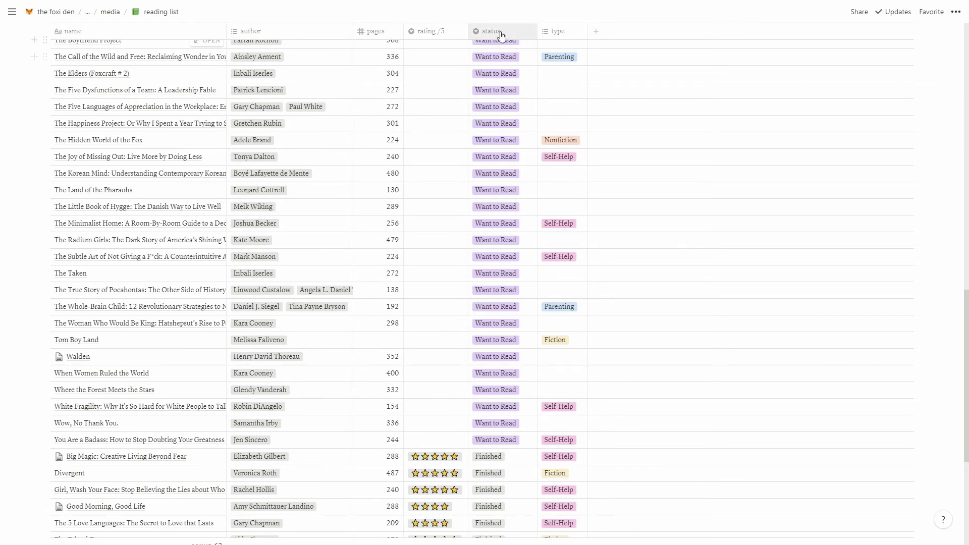
{"action": "scroll", "coordinate": [318, 388], "scroll_direction": "down", "scroll_amount": 4}
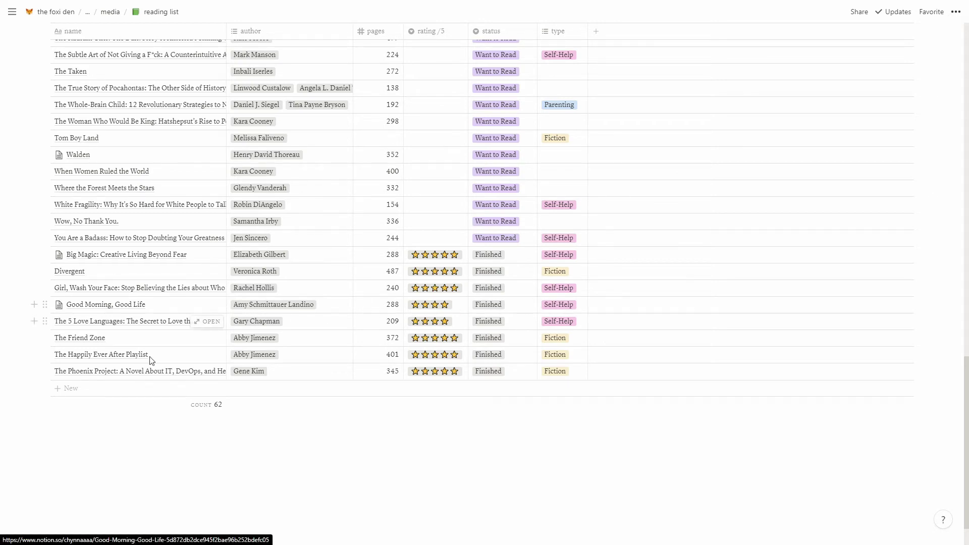
{"action": "scroll", "coordinate": [353, 359], "scroll_direction": "up", "scroll_amount": 4}
{"action": "scroll", "coordinate": [347, 366], "scroll_direction": "up", "scroll_amount": 15}
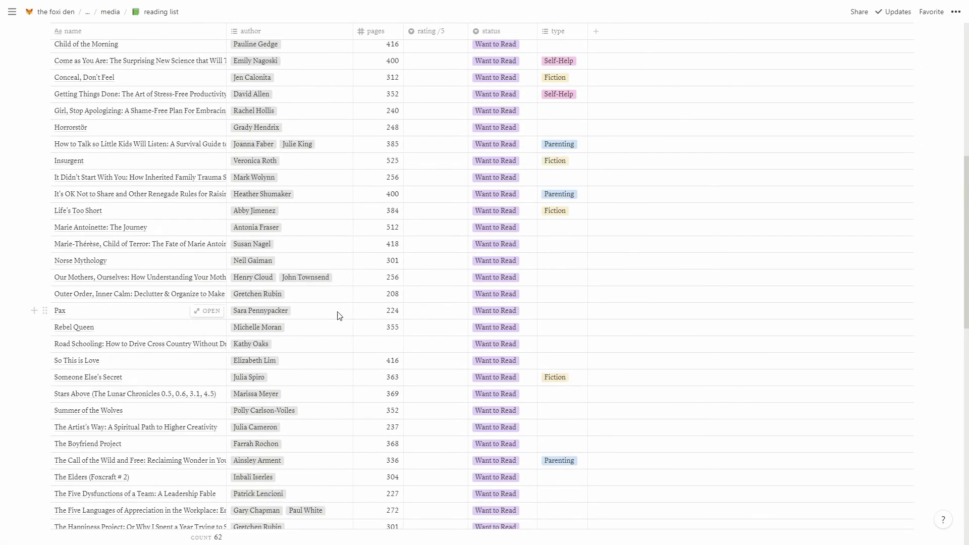
{"action": "scroll", "coordinate": [334, 315], "scroll_direction": "down", "scroll_amount": 2}
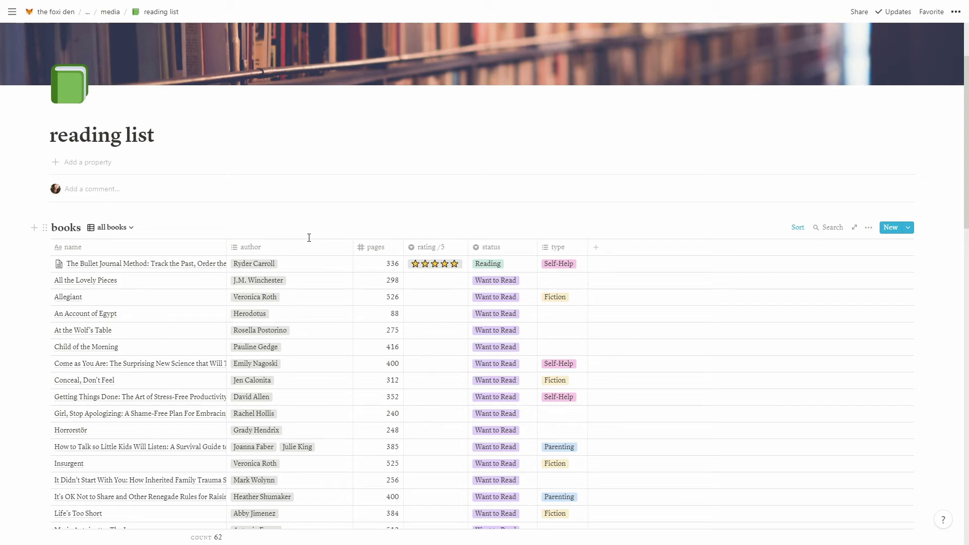
Switch the books table to the by page count view and look at the pages order
{"action": "left_click", "coordinate": [120, 227]}
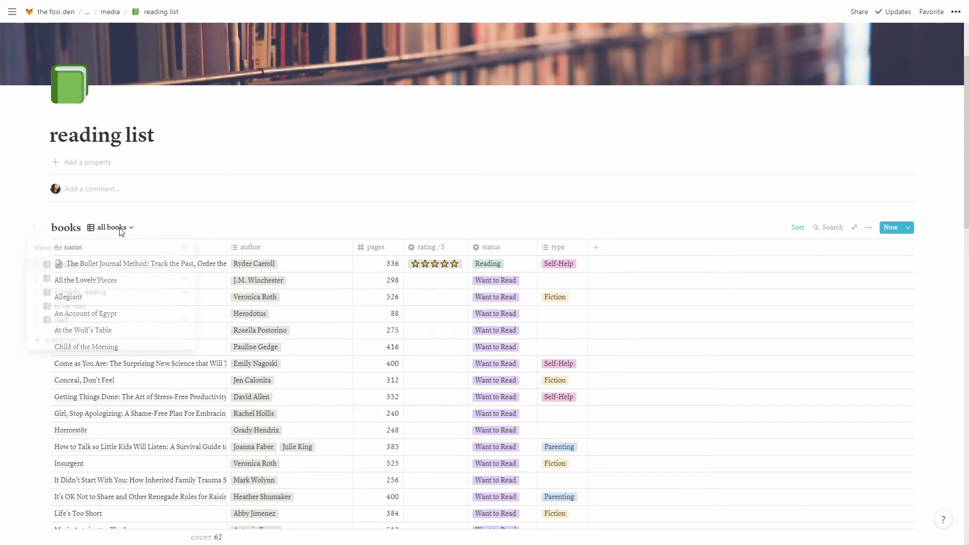
{"action": "left_click", "coordinate": [119, 279]}
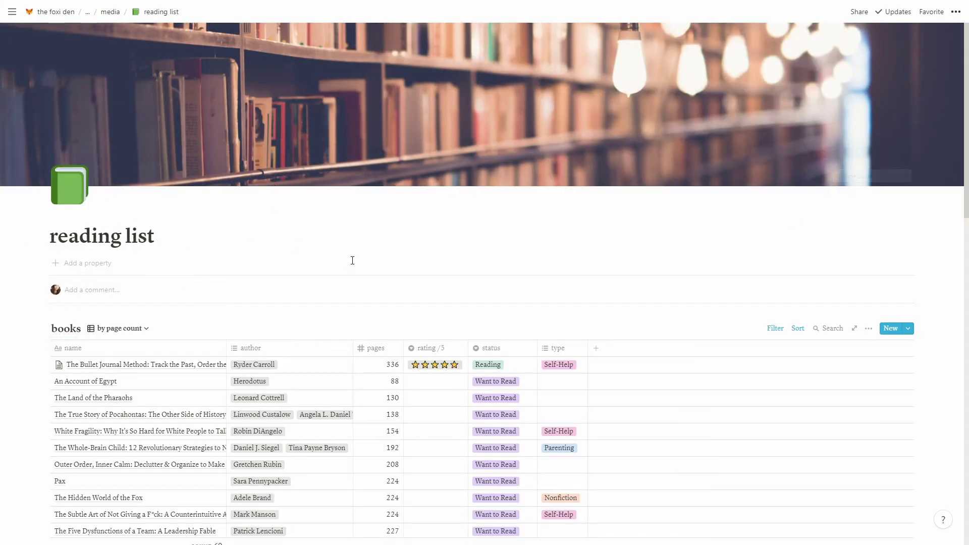
{"action": "scroll", "coordinate": [352, 261], "scroll_direction": "down", "scroll_amount": 2}
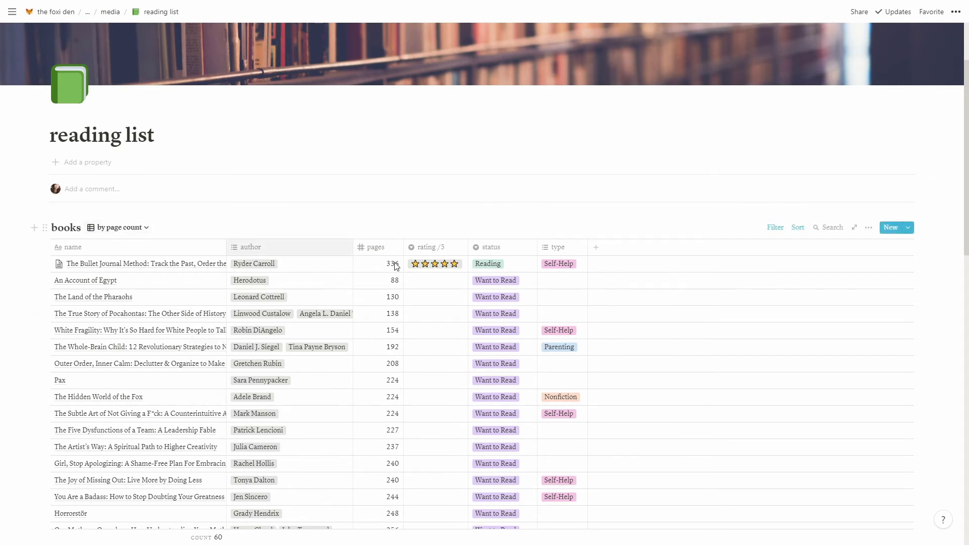
Show the books table in the to be read view, followed by the currently reading view
{"action": "left_click", "coordinate": [121, 227]}
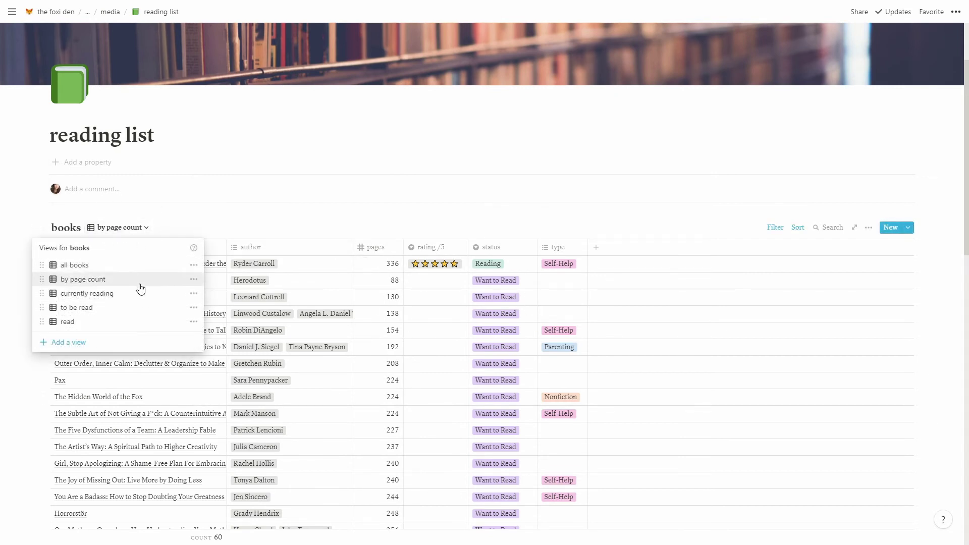
{"action": "left_click", "coordinate": [108, 308]}
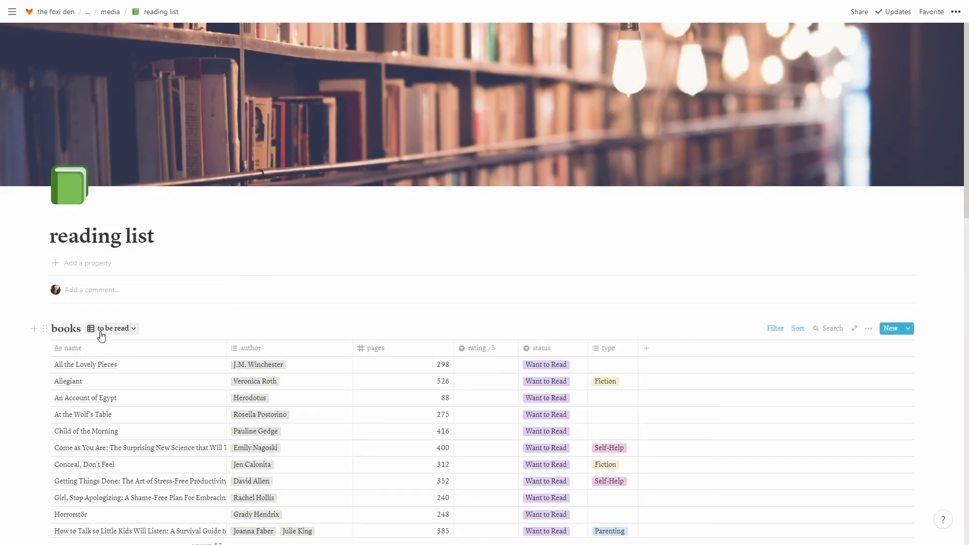
{"action": "left_click", "coordinate": [101, 332]}
{"action": "left_click", "coordinate": [89, 391]}
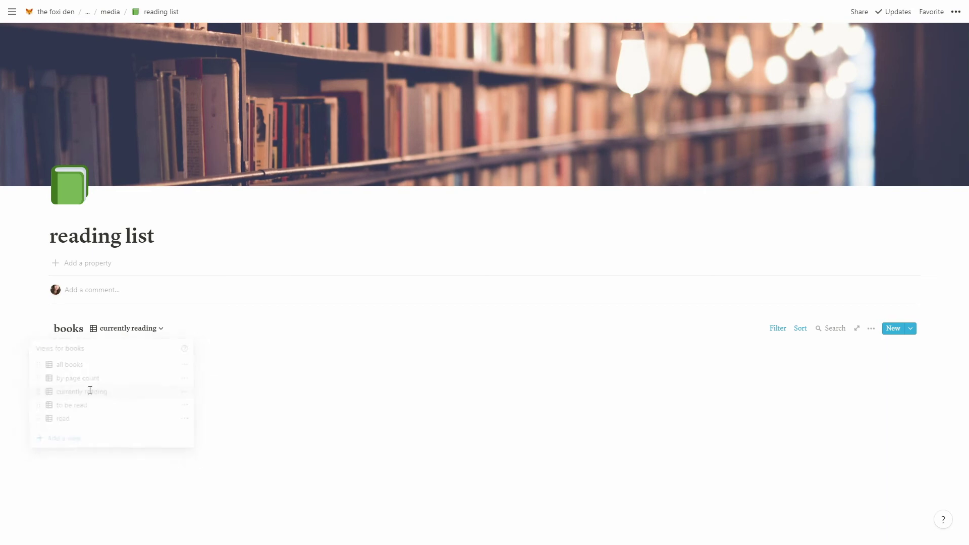
Return the books table to the all books view and check its list of saved views again
{"action": "left_click", "coordinate": [127, 330]}
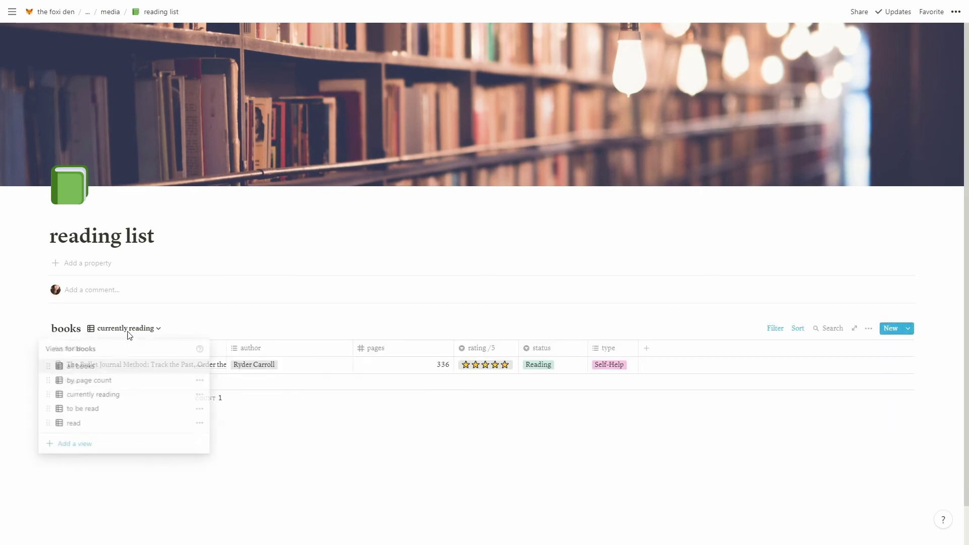
{"action": "left_click", "coordinate": [93, 370]}
{"action": "scroll", "coordinate": [379, 292], "scroll_direction": "down", "scroll_amount": 3}
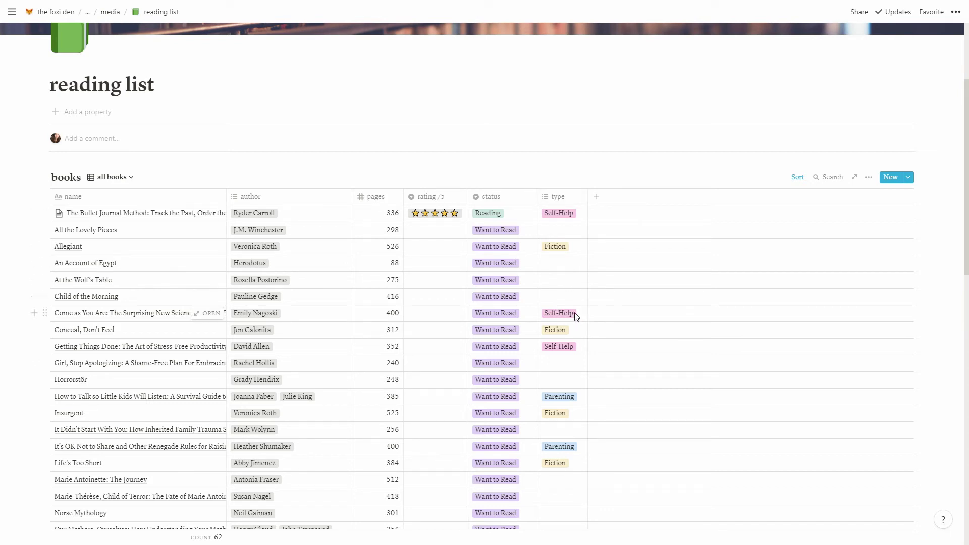
{"action": "left_click", "coordinate": [127, 177]}
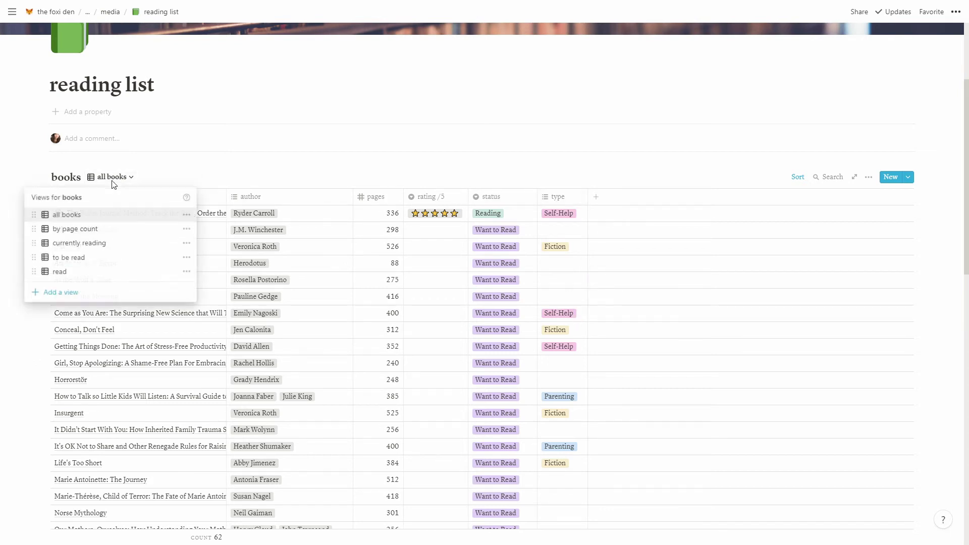
{"action": "left_click", "coordinate": [517, 177]}
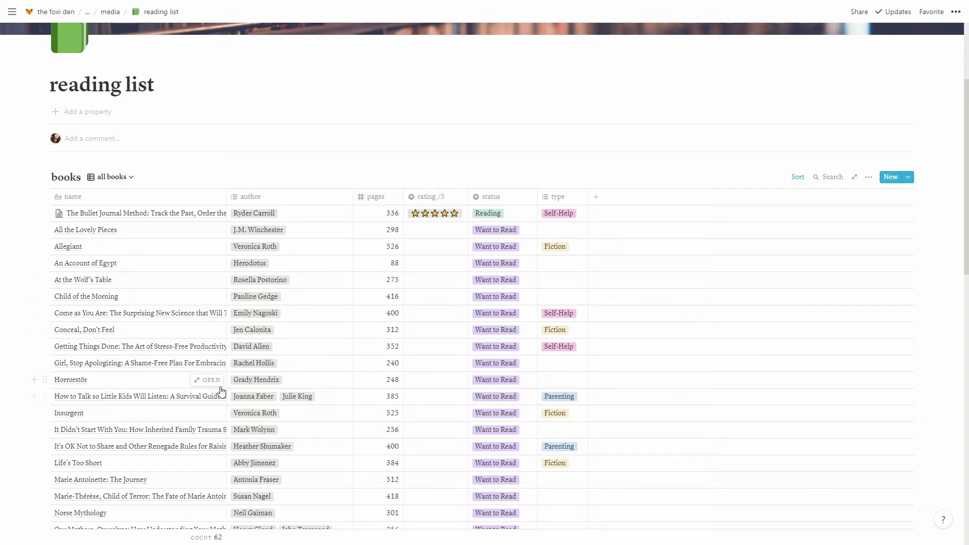
Load the remaining entries at the end of the books table and open the finished book Good Morning, Good Life
{"action": "scroll", "coordinate": [224, 392], "scroll_direction": "down", "scroll_amount": 8}
{"action": "scroll", "coordinate": [222, 383], "scroll_direction": "down", "scroll_amount": 6}
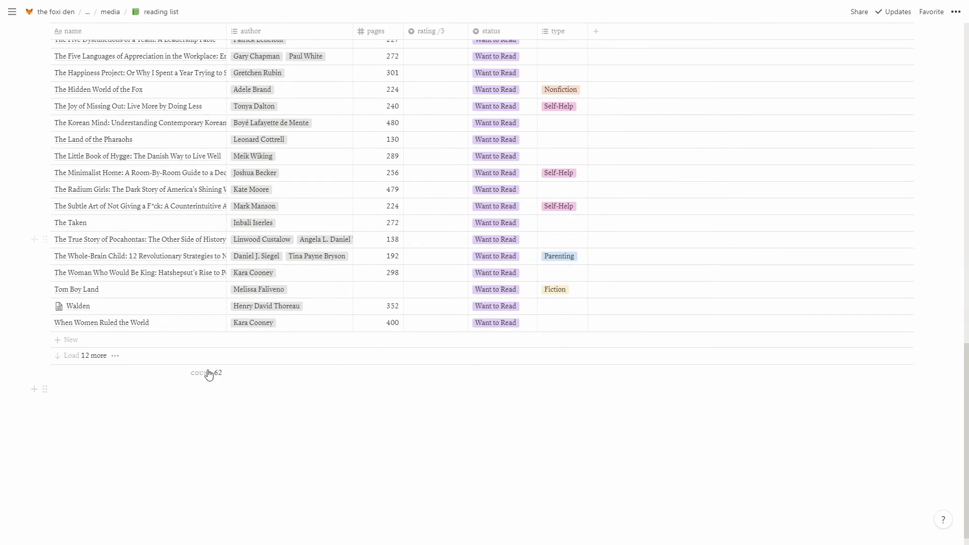
{"action": "left_click", "coordinate": [146, 363]}
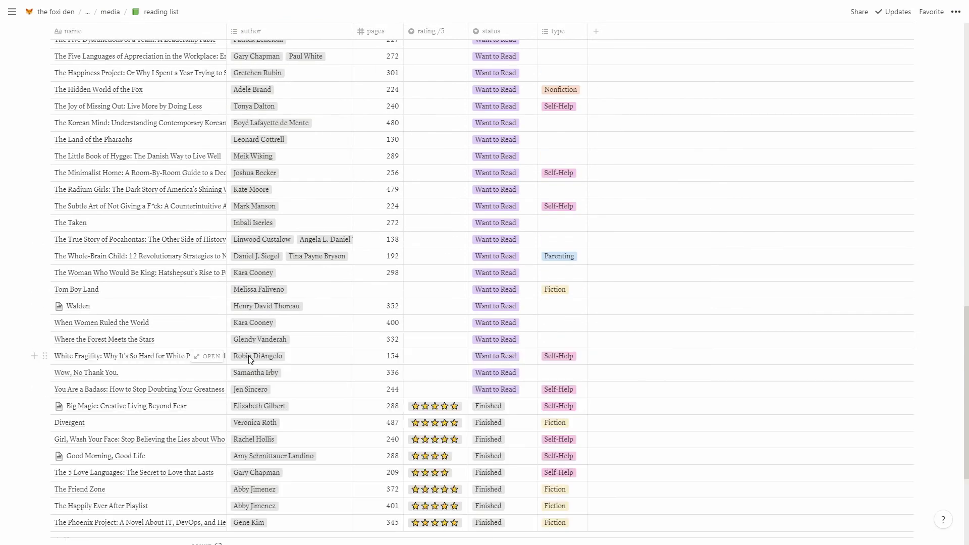
{"action": "scroll", "coordinate": [201, 374], "scroll_direction": "down", "scroll_amount": 2}
{"action": "left_click", "coordinate": [209, 356]}
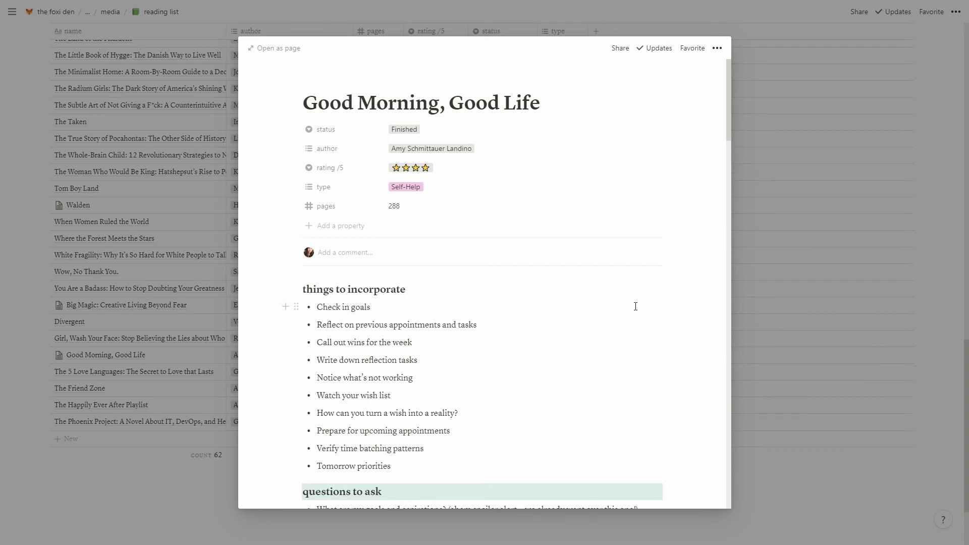
Read the book's notes, highlighting the things to incorporate and questions to ask lists, view the quotes, and close the preview
{"action": "scroll", "coordinate": [630, 307], "scroll_direction": "down", "scroll_amount": 2}
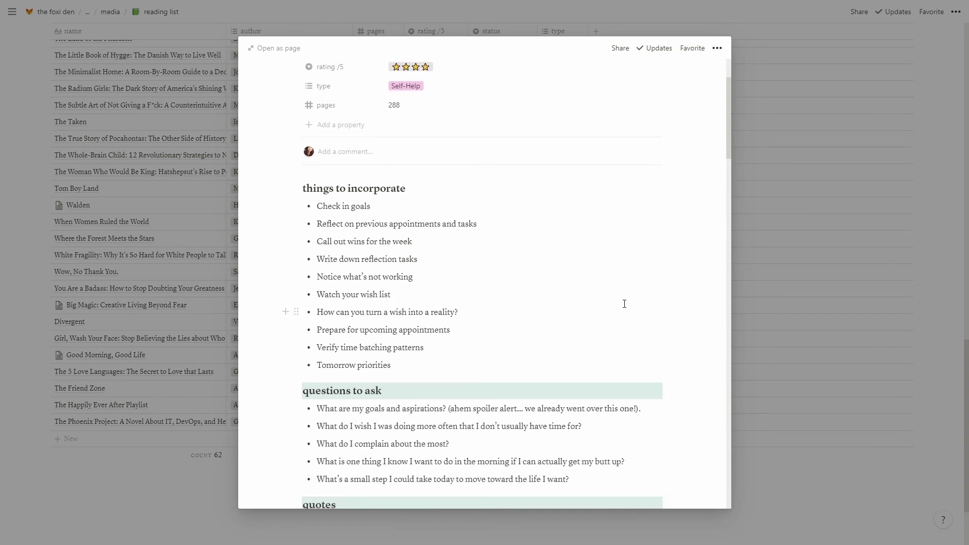
{"action": "left_click_drag", "start_coordinate": [412, 376], "coordinate": [480, 195]}
{"action": "left_click", "coordinate": [504, 225]}
{"action": "scroll", "coordinate": [495, 347], "scroll_direction": "down", "scroll_amount": 2}
{"action": "left_click_drag", "start_coordinate": [598, 379], "coordinate": [504, 292]}
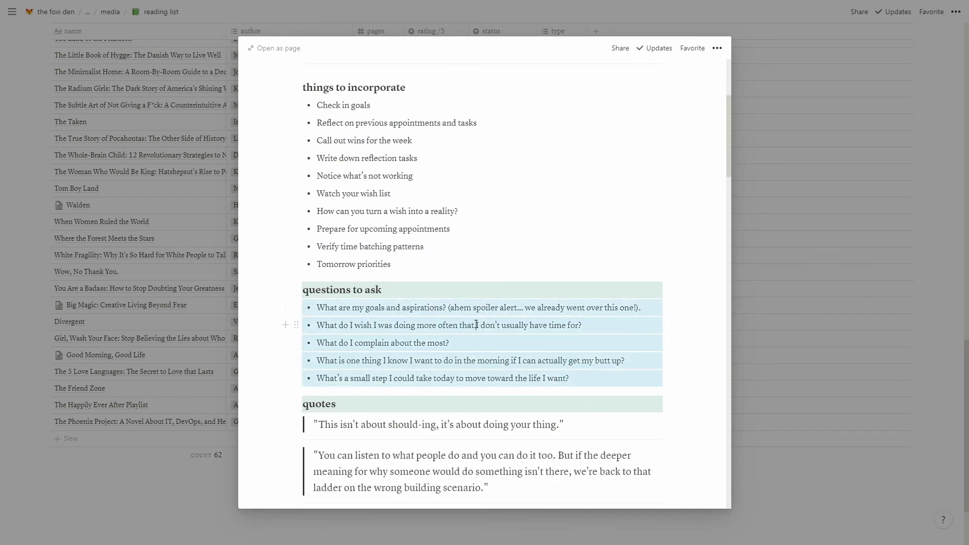
{"action": "left_click", "coordinate": [350, 402]}
{"action": "scroll", "coordinate": [345, 394], "scroll_direction": "down", "scroll_amount": 2}
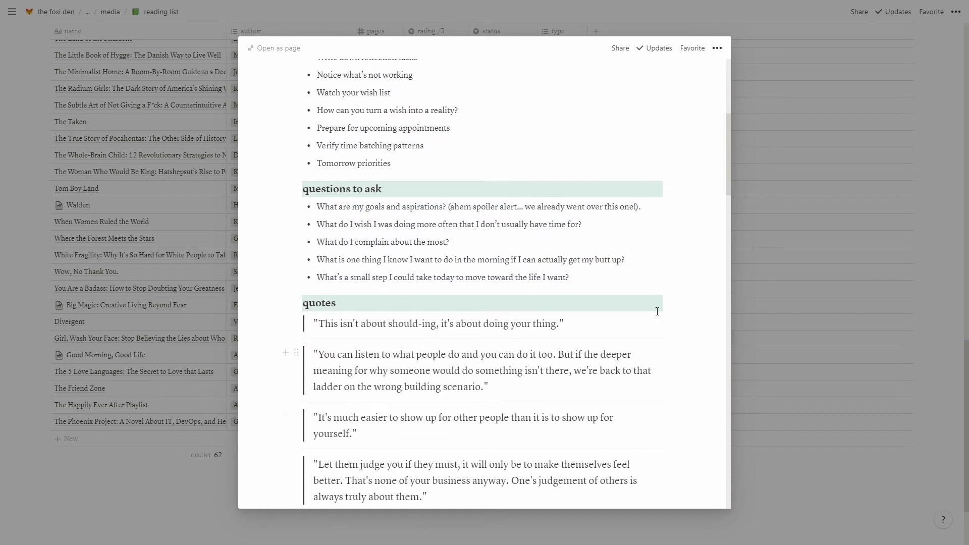
{"action": "left_click", "coordinate": [776, 189]}
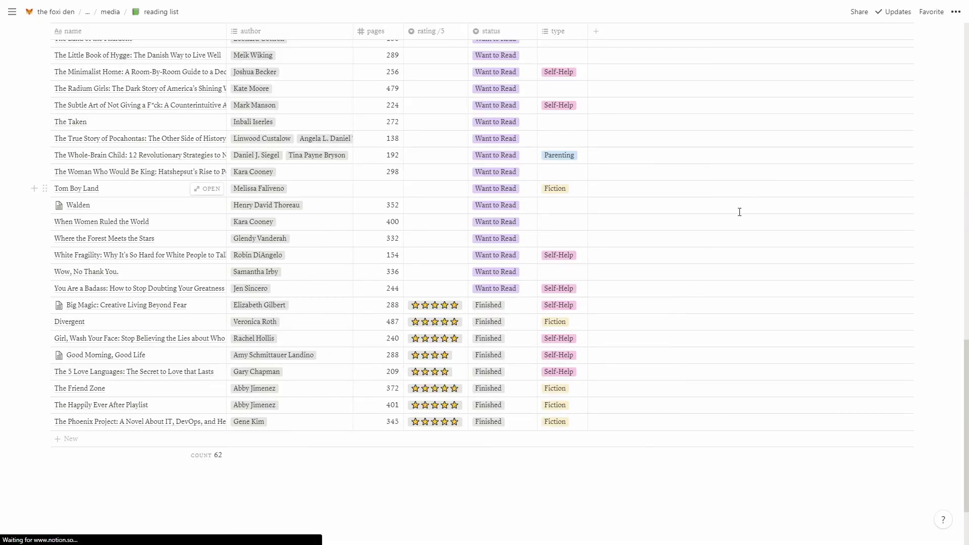
Open The Bullet Journal Method from the start of the books table and read its notes through to the quotes
{"action": "scroll", "coordinate": [318, 396], "scroll_direction": "up", "scroll_amount": 4}
{"action": "scroll", "coordinate": [317, 397], "scroll_direction": "up", "scroll_amount": 10}
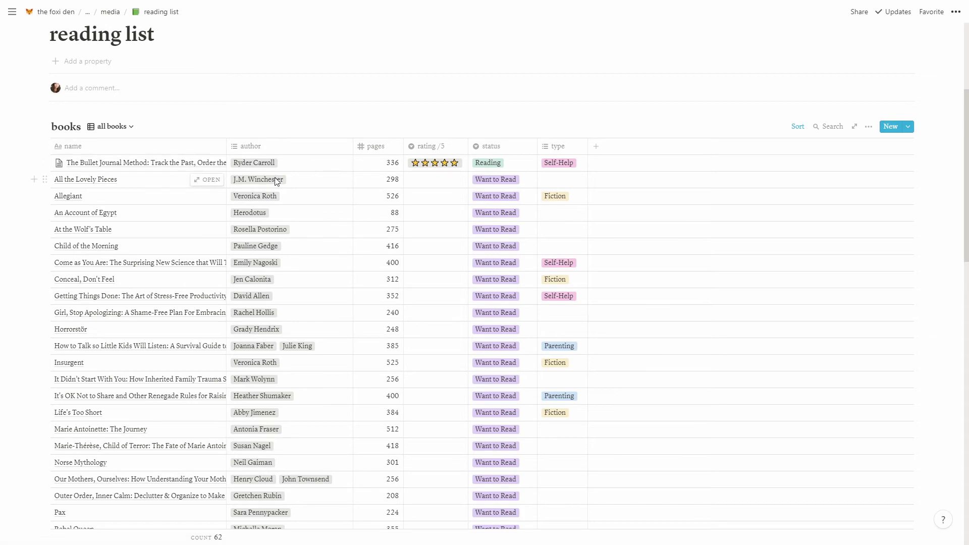
{"action": "left_click", "coordinate": [207, 163]}
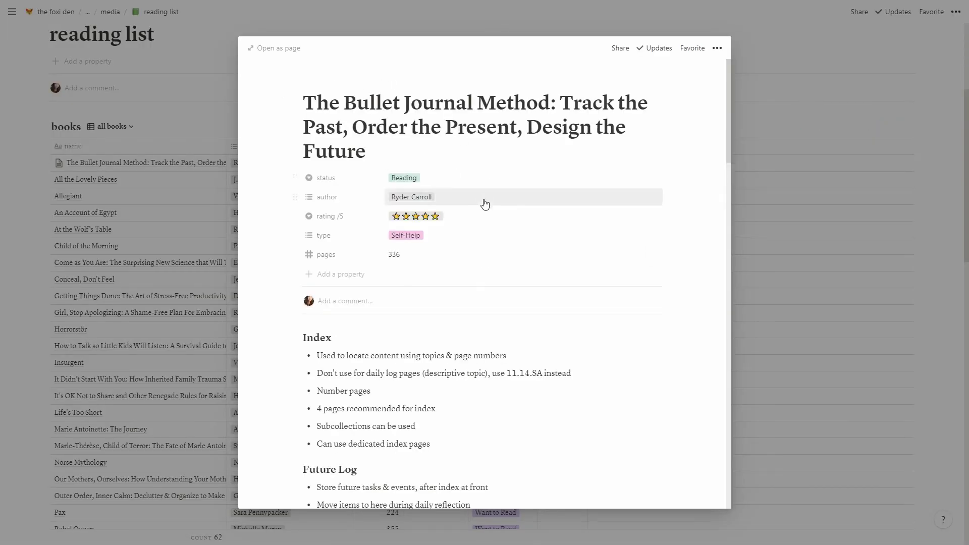
{"action": "scroll", "coordinate": [530, 238], "scroll_direction": "down", "scroll_amount": 5}
{"action": "scroll", "coordinate": [534, 303], "scroll_direction": "down", "scroll_amount": 1}
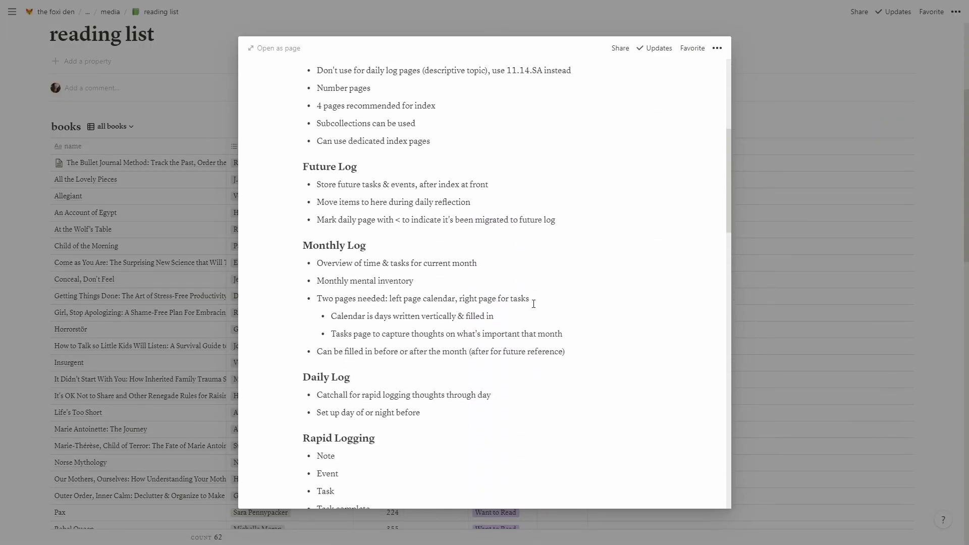
{"action": "scroll", "coordinate": [535, 305], "scroll_direction": "down", "scroll_amount": 3}
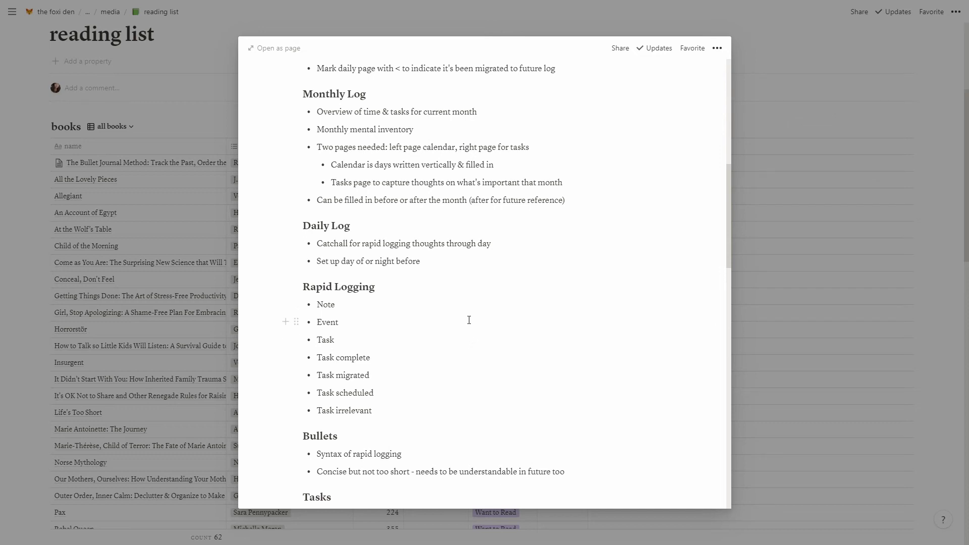
{"action": "scroll", "coordinate": [476, 321], "scroll_direction": "down", "scroll_amount": 12}
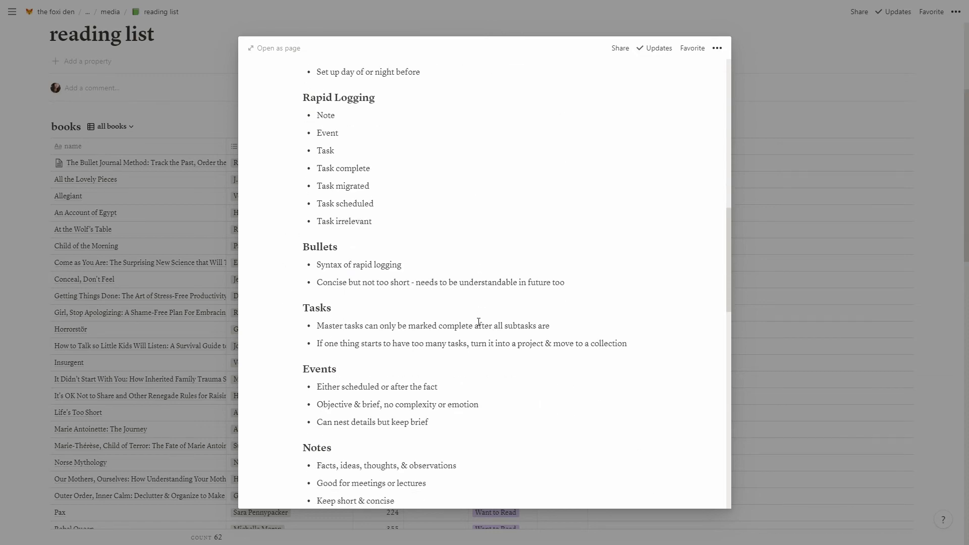
{"action": "scroll", "coordinate": [480, 323], "scroll_direction": "down", "scroll_amount": 8}
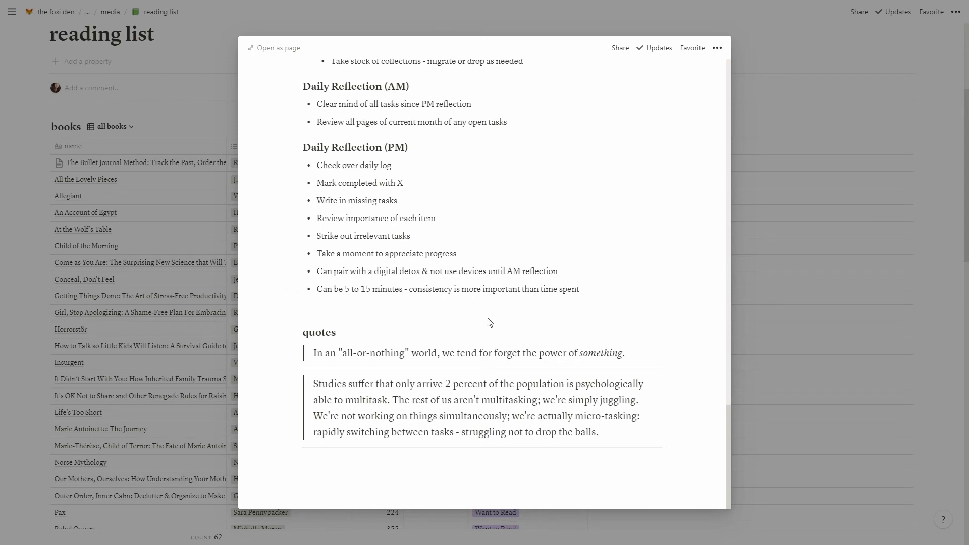
Look back over the Bullet Journal notes from the quotes up to the book's properties, and close the preview
{"action": "scroll", "coordinate": [488, 321], "scroll_direction": "up", "scroll_amount": 3}
{"action": "scroll", "coordinate": [439, 333], "scroll_direction": "down", "scroll_amount": 3}
{"action": "scroll", "coordinate": [391, 341], "scroll_direction": "up", "scroll_amount": 6}
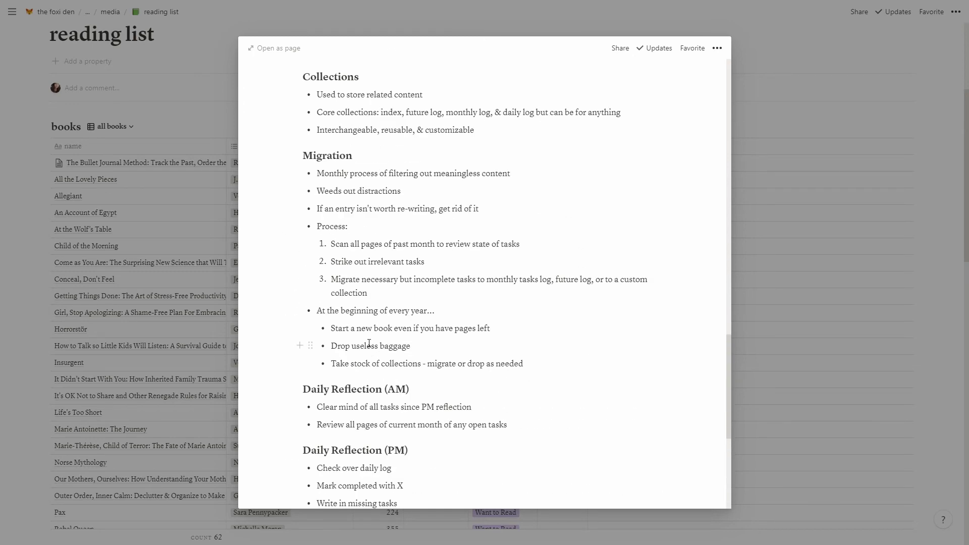
{"action": "scroll", "coordinate": [368, 343], "scroll_direction": "up", "scroll_amount": 12}
{"action": "scroll", "coordinate": [349, 332], "scroll_direction": "up", "scroll_amount": 3}
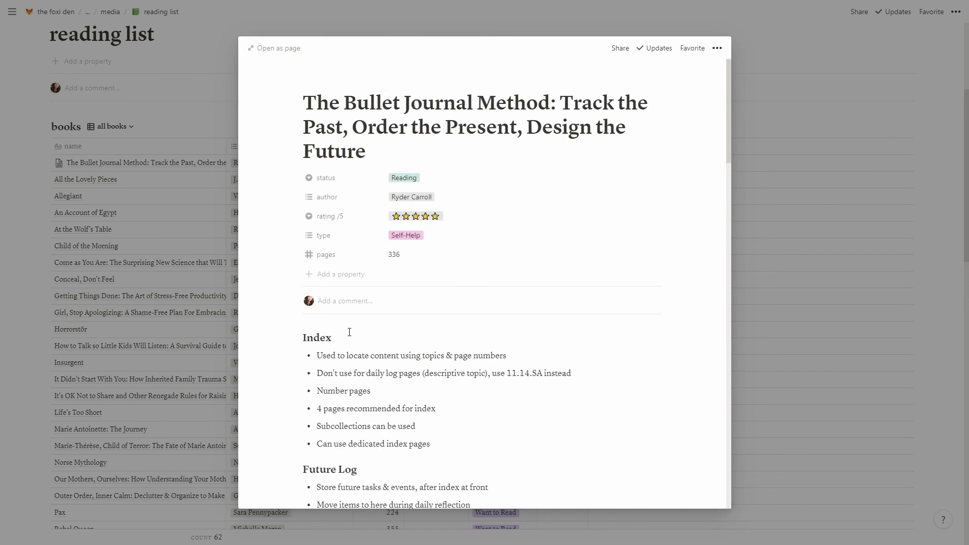
{"action": "left_click", "coordinate": [144, 378]}
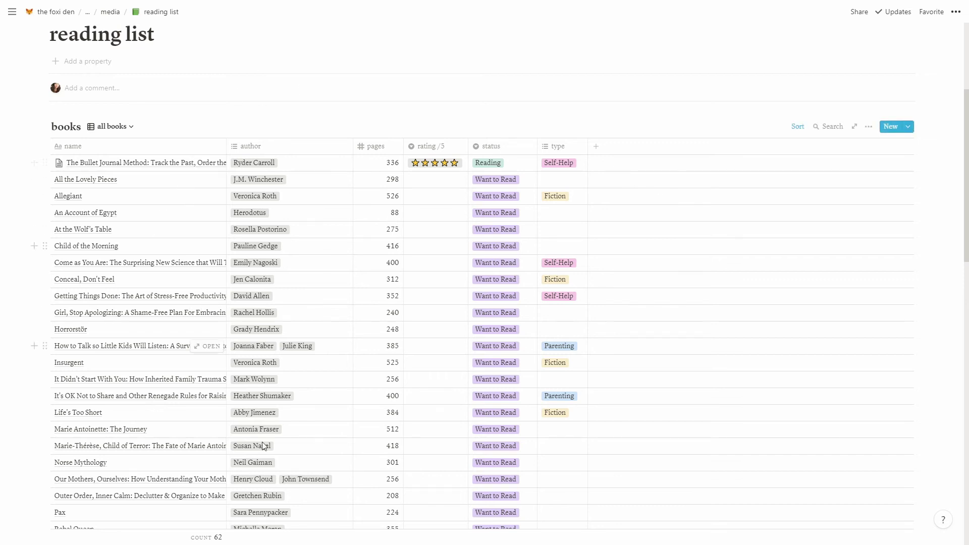
Check the available views of the books table, close the list, and return to the media page down to its articles to read
{"action": "left_click", "coordinate": [112, 127]}
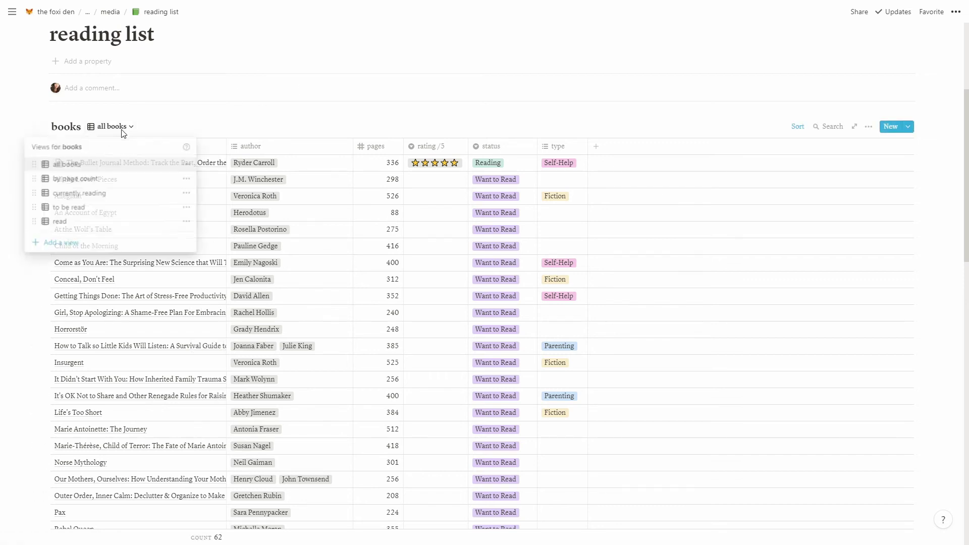
{"action": "left_click", "coordinate": [246, 117]}
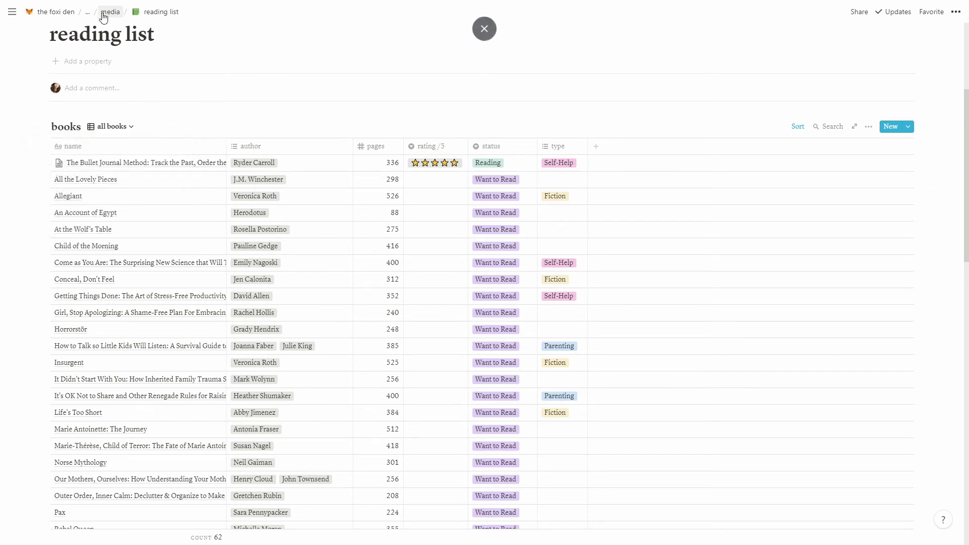
{"action": "left_click", "coordinate": [107, 13]}
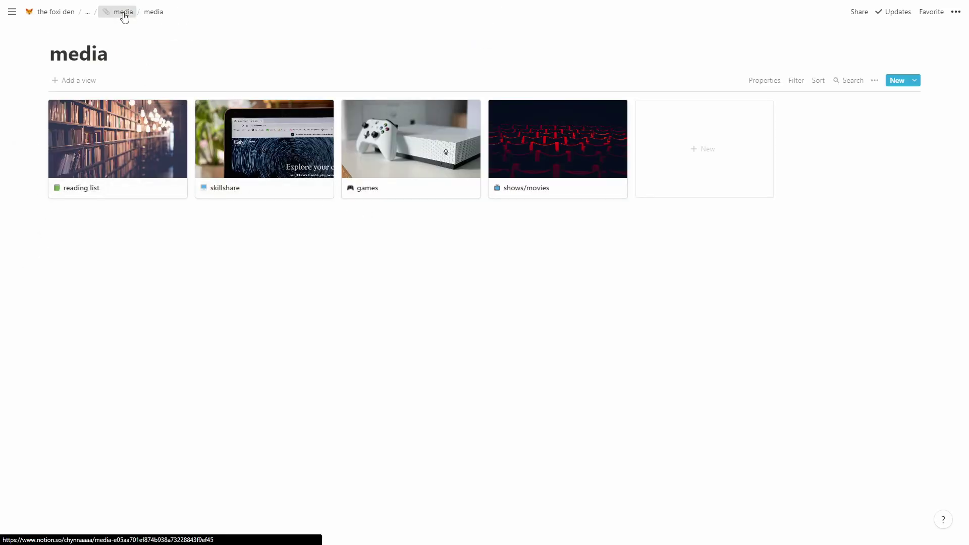
{"action": "scroll", "coordinate": [166, 227], "scroll_direction": "down", "scroll_amount": 3}
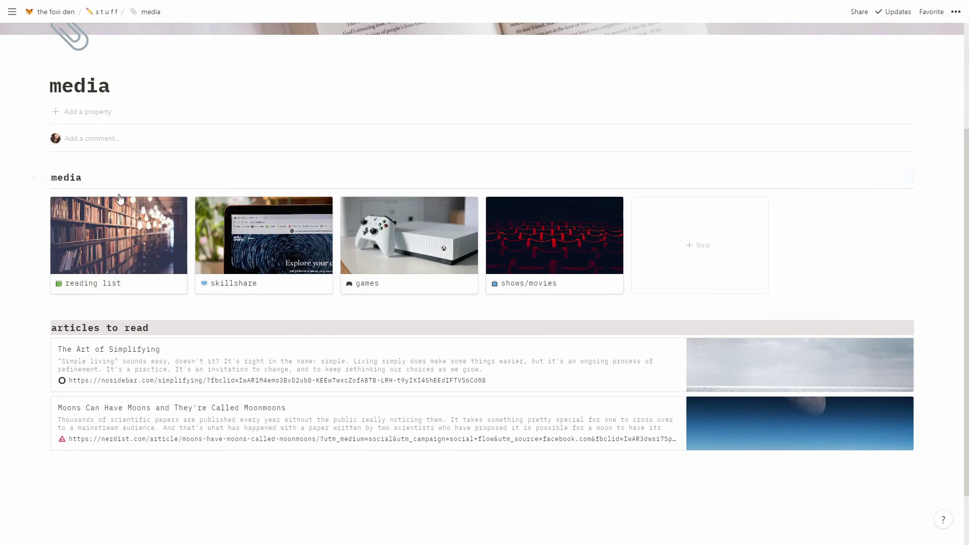
Reopen the reading list from the media gallery as a full page, and go back to the main media page
{"action": "left_click", "coordinate": [113, 267]}
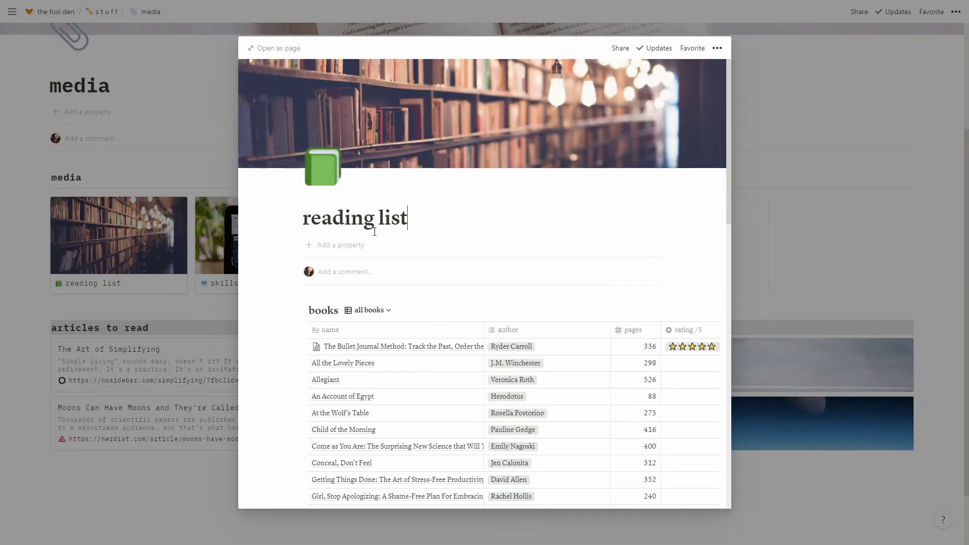
{"action": "left_click", "coordinate": [268, 48]}
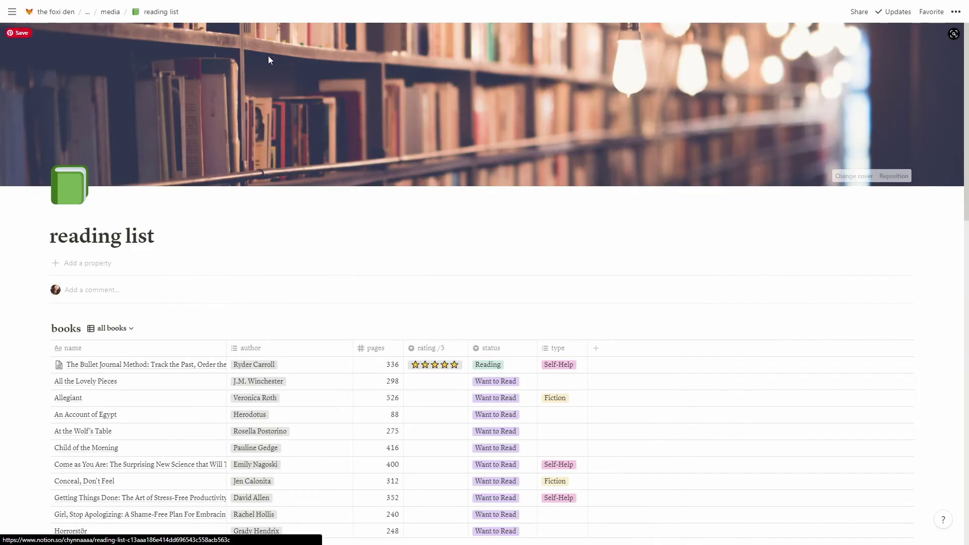
{"action": "left_click", "coordinate": [116, 18]}
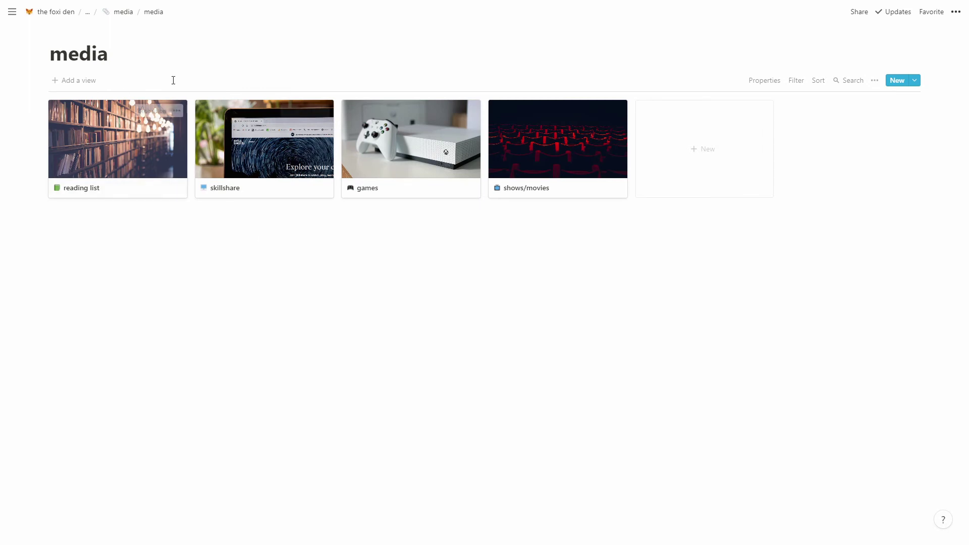
{"action": "left_click", "coordinate": [114, 16]}
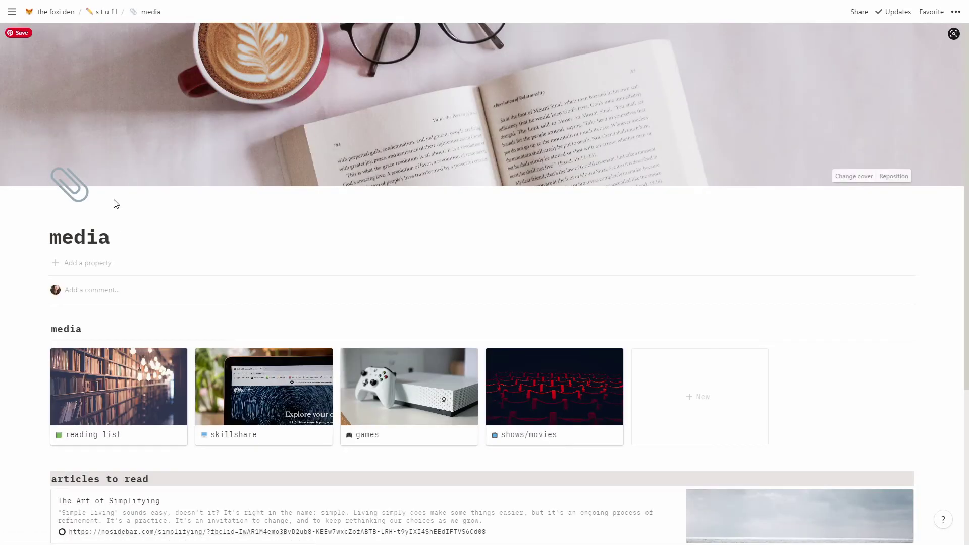
Highlight the media gallery's heading and look over the articles to read section below it
{"action": "double_click", "coordinate": [65, 329]}
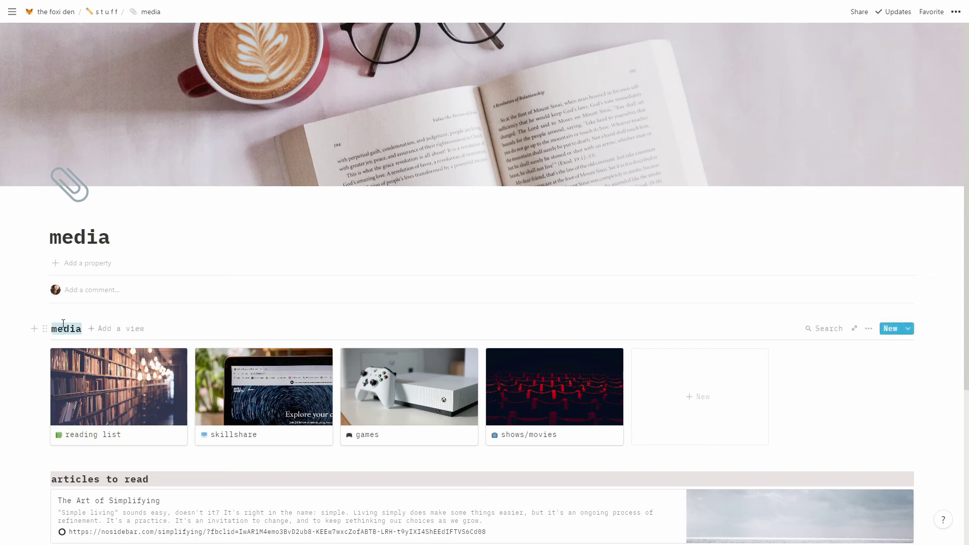
{"action": "left_click", "coordinate": [75, 330]}
{"action": "scroll", "coordinate": [62, 360], "scroll_direction": "down", "scroll_amount": 5}
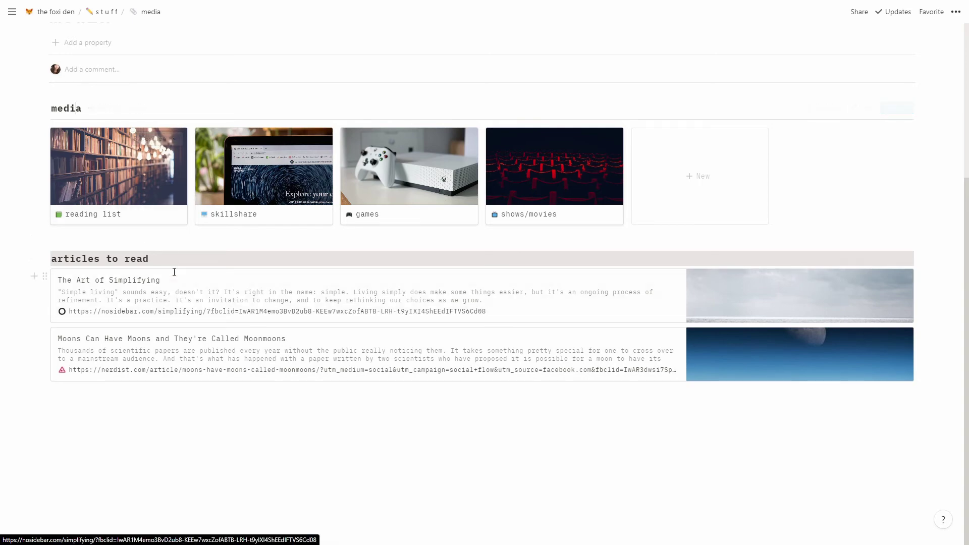
{"action": "scroll", "coordinate": [217, 232], "scroll_direction": "up", "scroll_amount": 5}
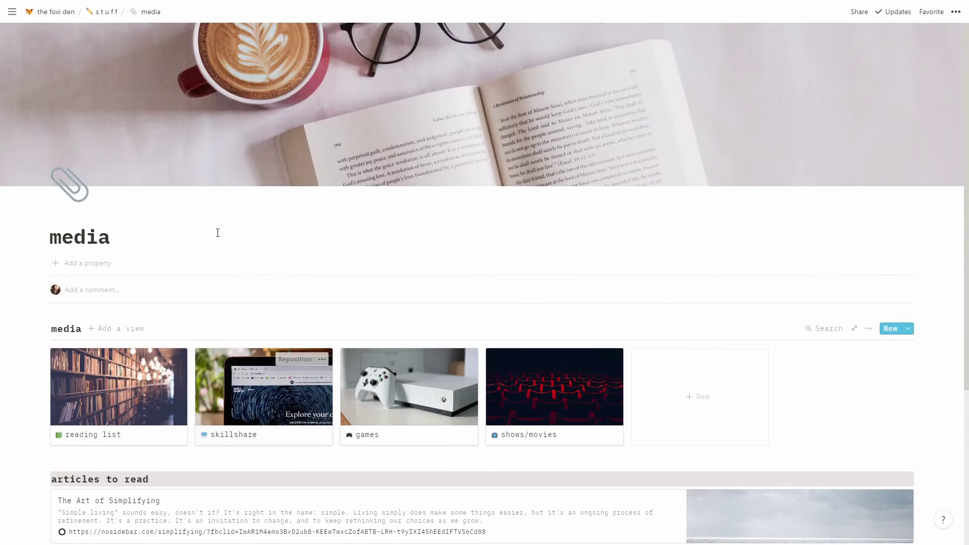
Go back to the stuff gallery and open the noms page in full to view its recipes table
{"action": "left_click", "coordinate": [106, 12]}
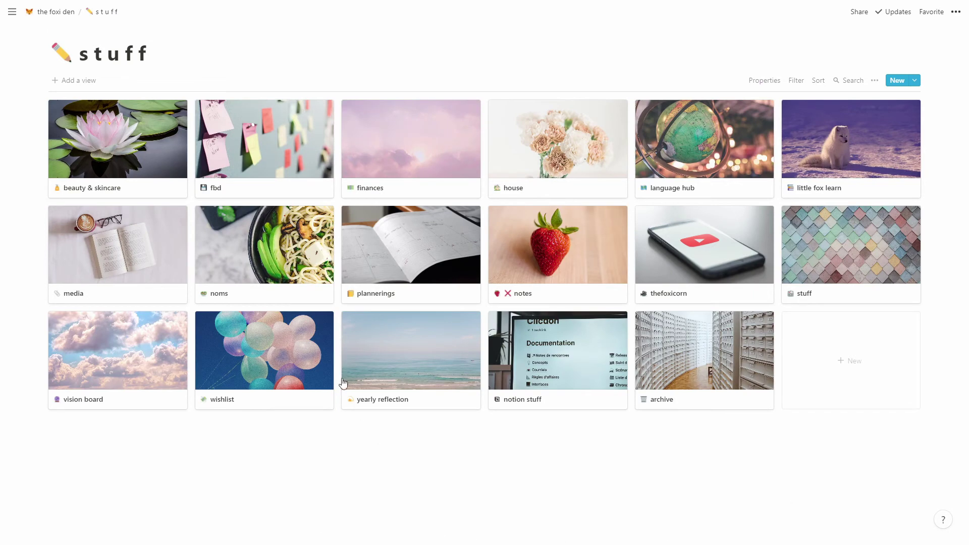
{"action": "left_click", "coordinate": [264, 255]}
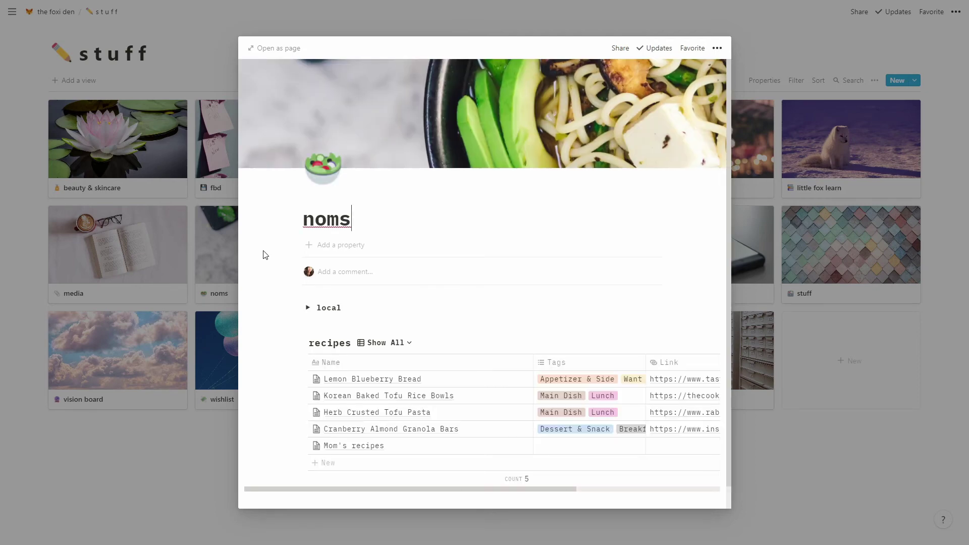
{"action": "scroll", "coordinate": [419, 276], "scroll_direction": "down", "scroll_amount": 1}
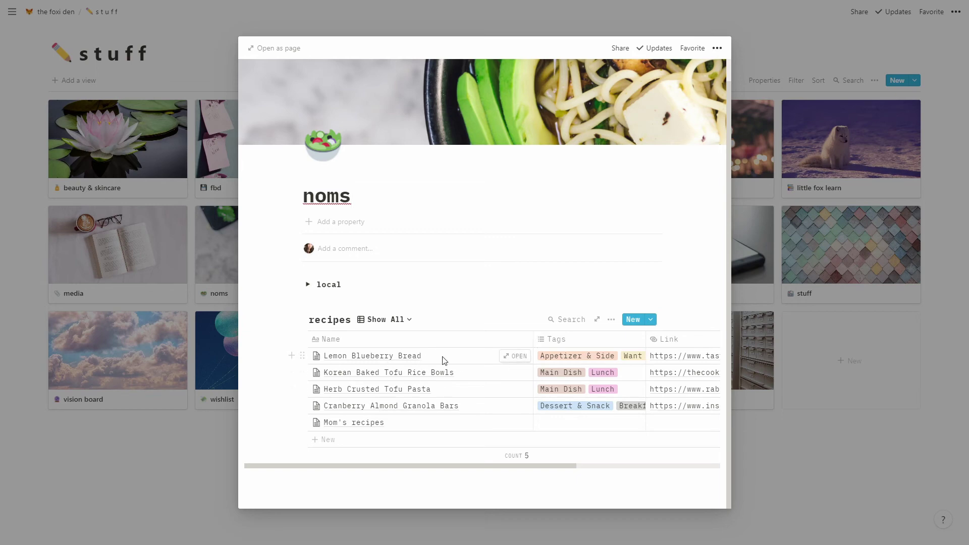
{"action": "left_click", "coordinate": [274, 48]}
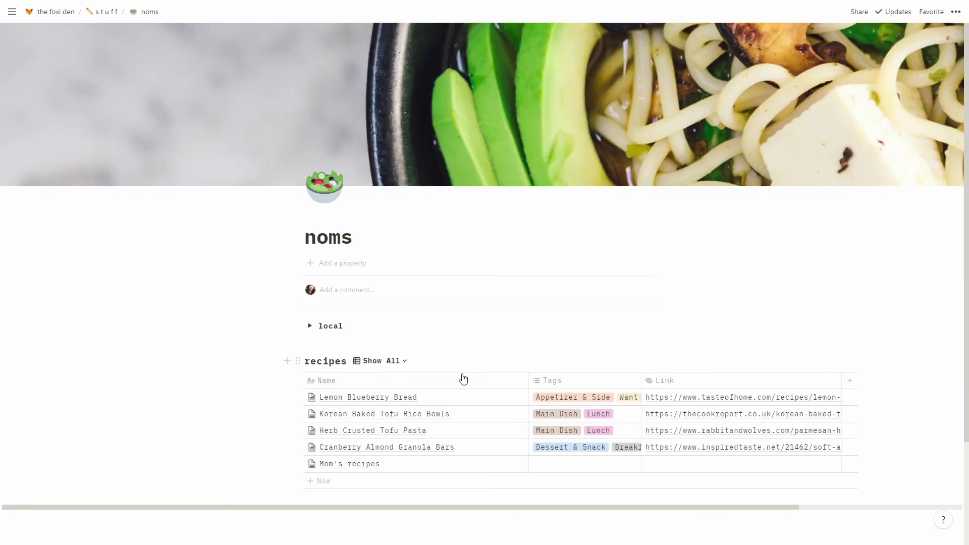
{"action": "scroll", "coordinate": [406, 391], "scroll_direction": "down", "scroll_amount": 1}
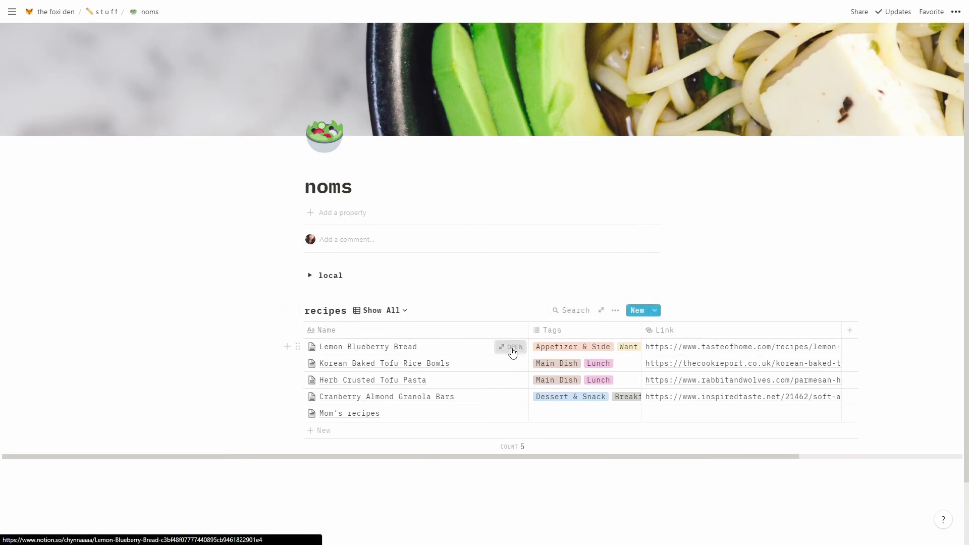
Open the Lemon Blueberry Bread recipe and read through its ingredients, directions, tips and nutrition facts
{"action": "left_click", "coordinate": [508, 348]}
{"action": "scroll", "coordinate": [502, 359], "scroll_direction": "down", "scroll_amount": 7}
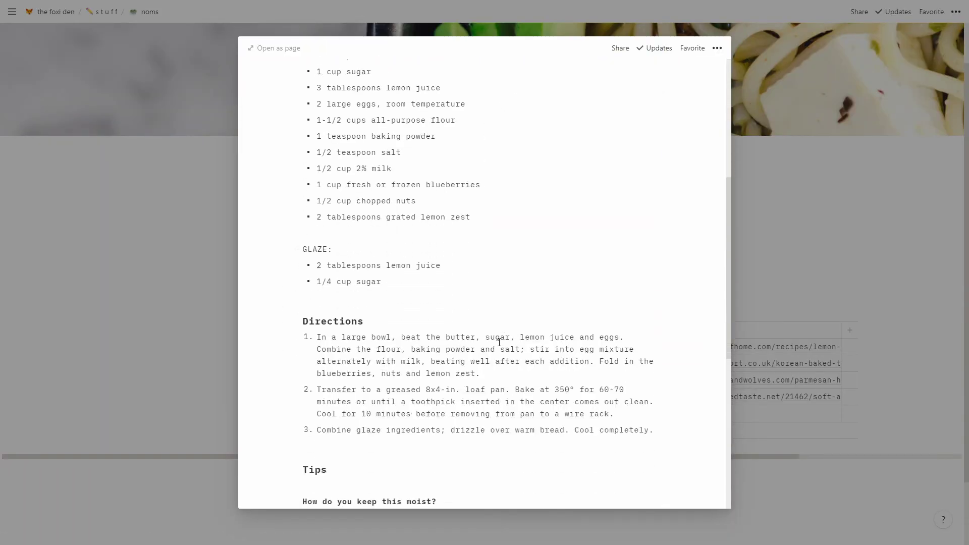
{"action": "scroll", "coordinate": [501, 335], "scroll_direction": "down", "scroll_amount": 6}
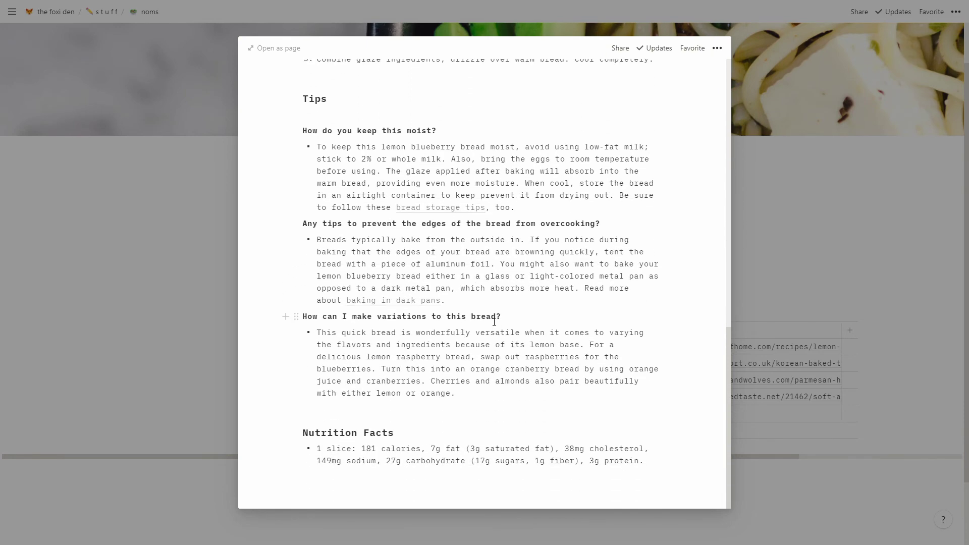
{"action": "scroll", "coordinate": [532, 407], "scroll_direction": "up", "scroll_amount": 13}
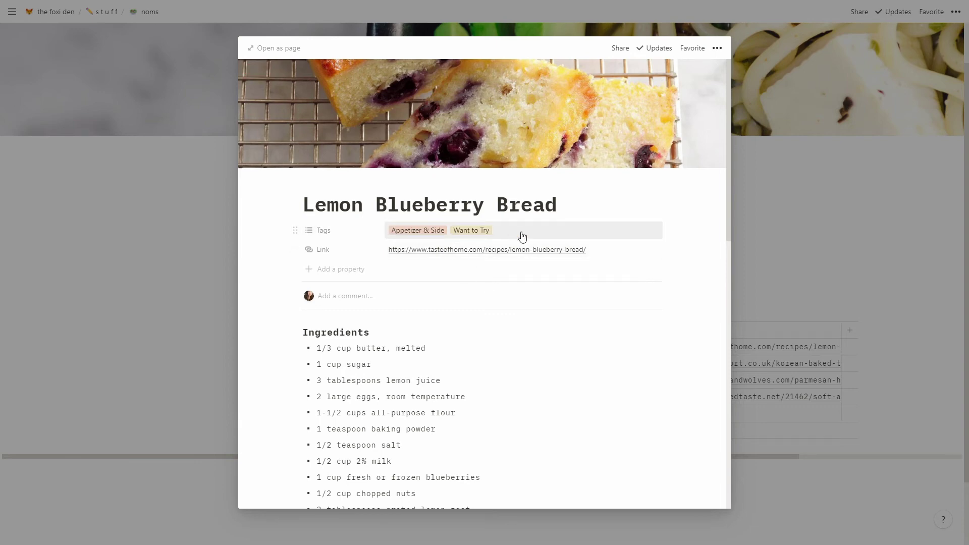
Remove the Want to Try tag from the Lemon Blueberry Bread recipe
{"action": "left_click", "coordinate": [496, 231]}
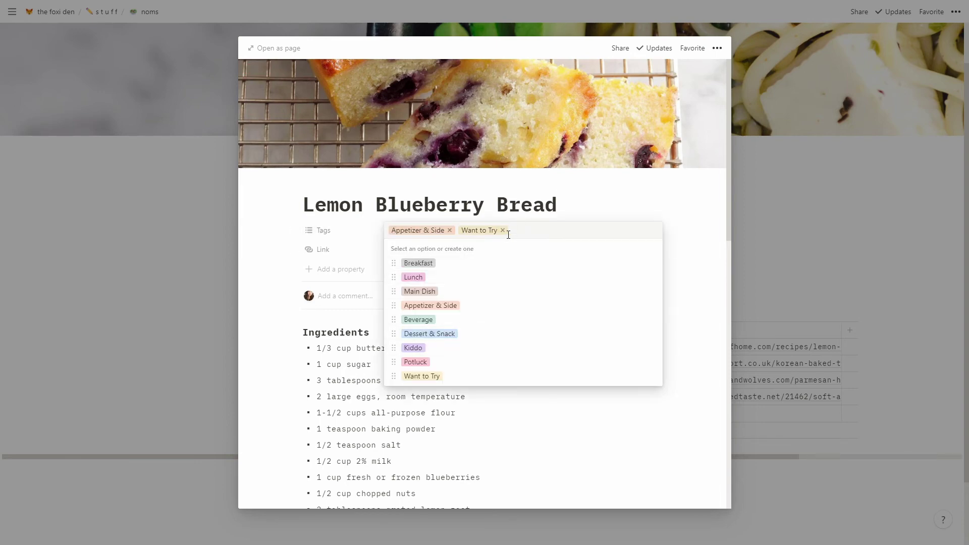
{"action": "left_click", "coordinate": [503, 231]}
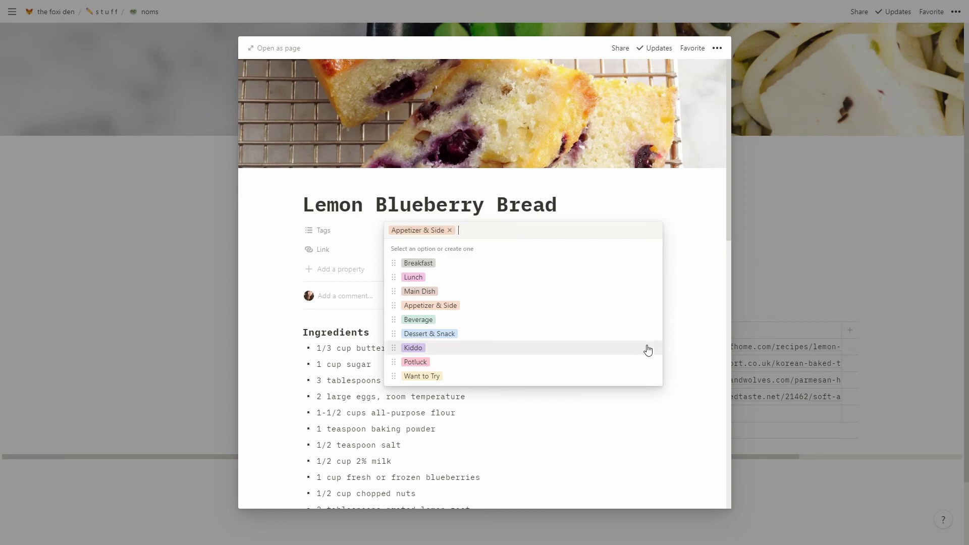
{"action": "left_click", "coordinate": [700, 270]}
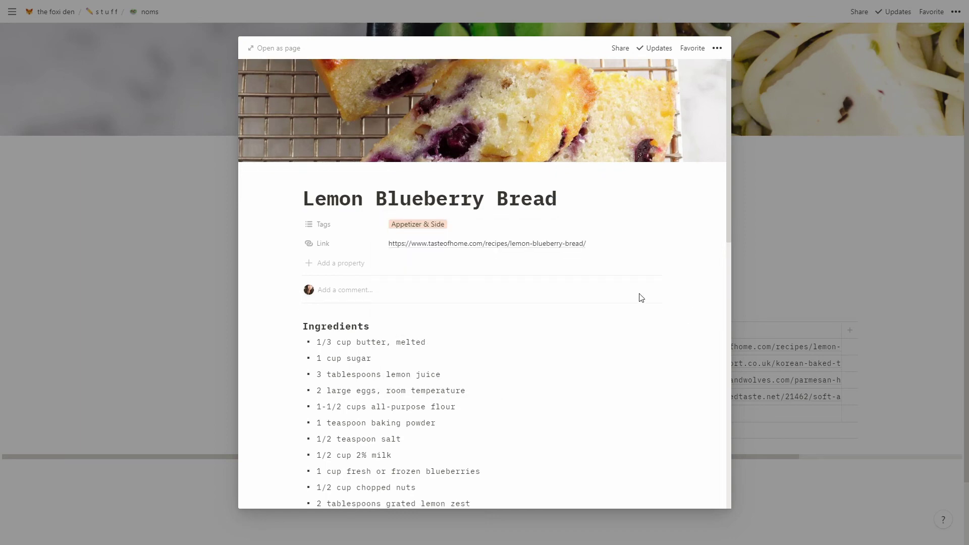
Look over the Lemon Blueberry Bread recipe again, including its directions, tips and source link, and close the preview
{"action": "scroll", "coordinate": [621, 305], "scroll_direction": "down", "scroll_amount": 5}
{"action": "scroll", "coordinate": [414, 375], "scroll_direction": "down", "scroll_amount": 7}
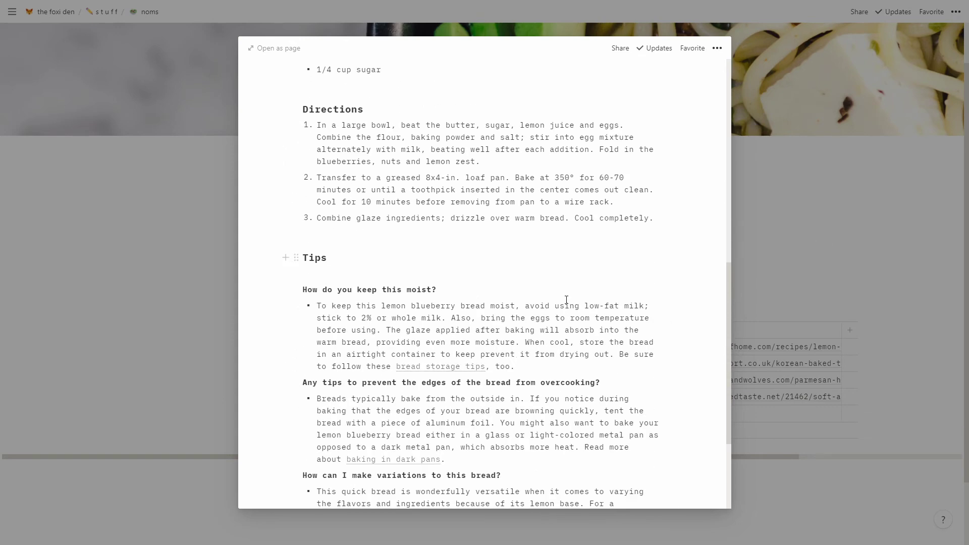
{"action": "scroll", "coordinate": [563, 318], "scroll_direction": "up", "scroll_amount": 12}
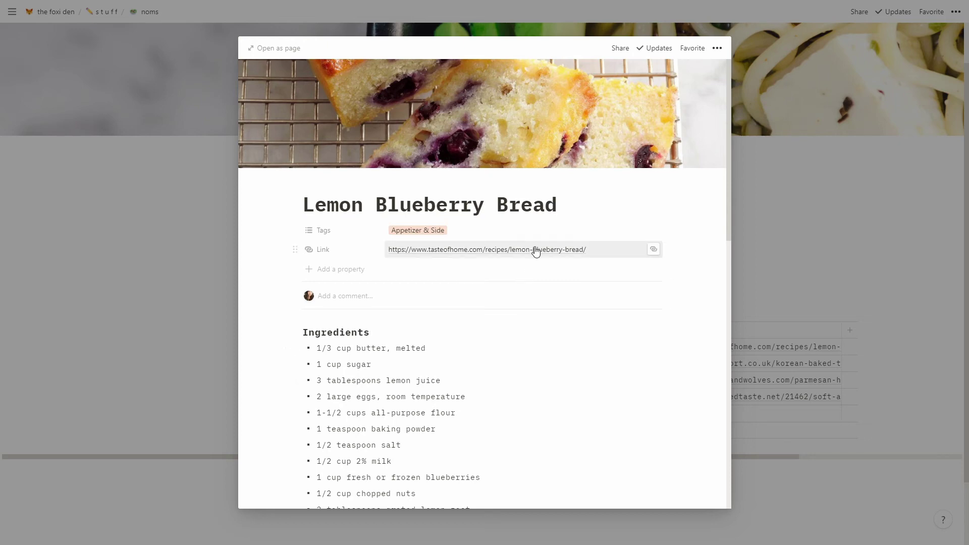
{"action": "scroll", "coordinate": [437, 371], "scroll_direction": "down", "scroll_amount": 2}
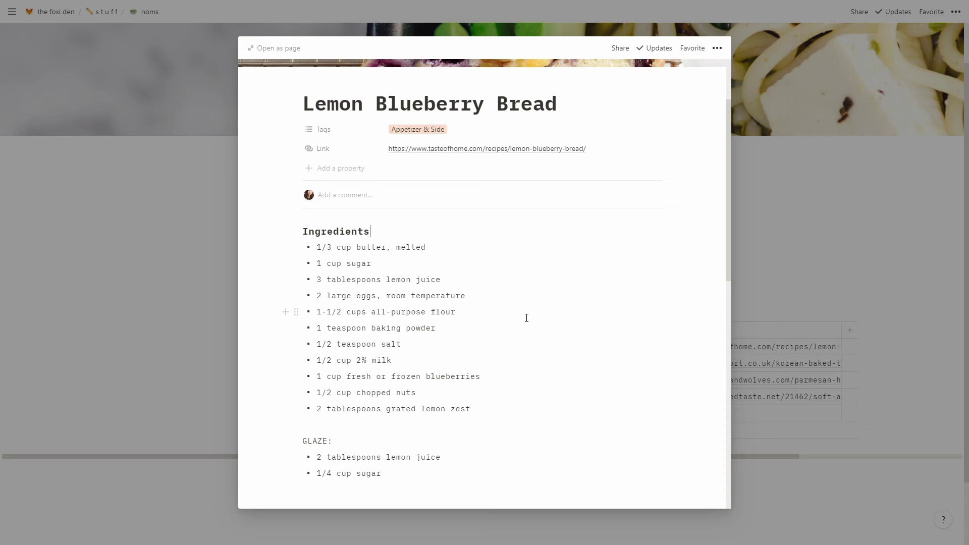
{"action": "left_click", "coordinate": [752, 290]}
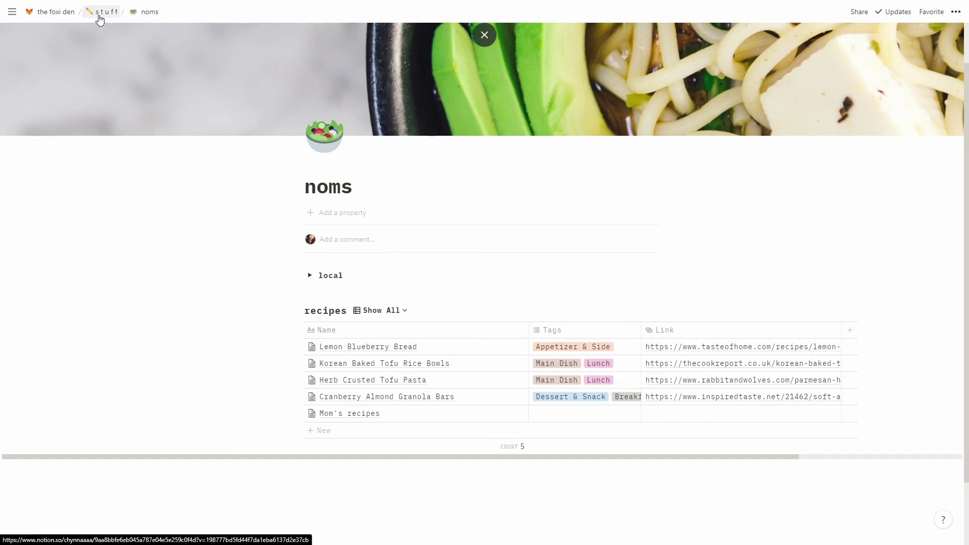
Return to the stuff gallery and open the plannerings page as a full page
{"action": "left_click", "coordinate": [100, 17]}
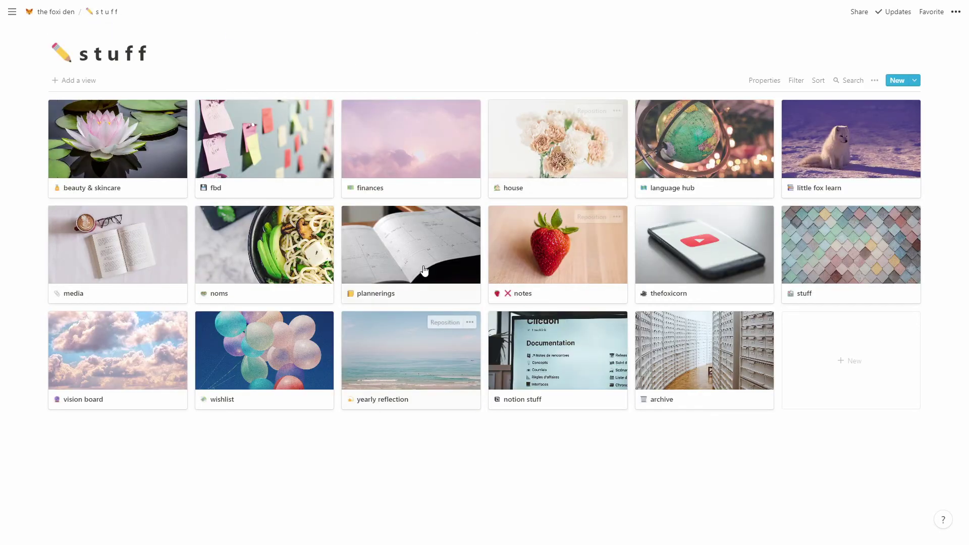
{"action": "left_click", "coordinate": [414, 256]}
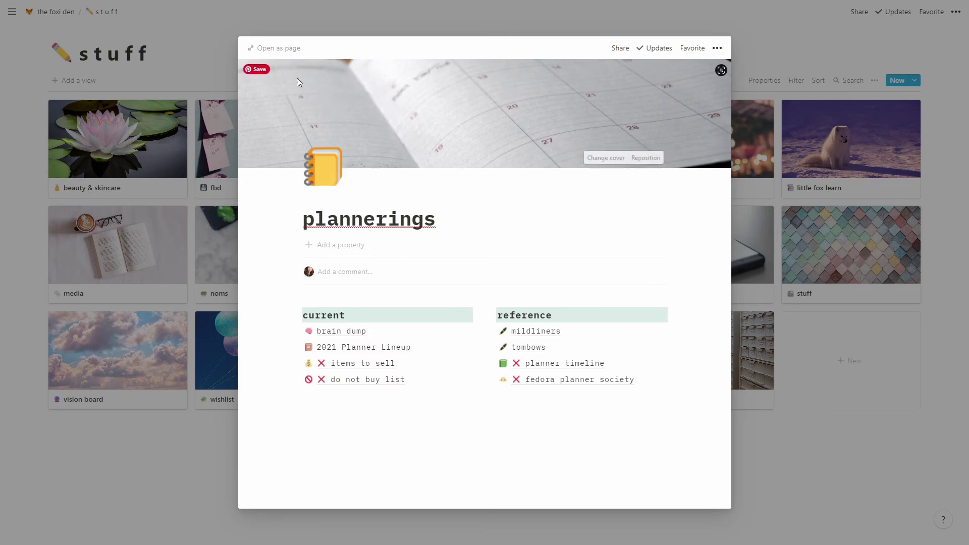
{"action": "left_click", "coordinate": [285, 48]}
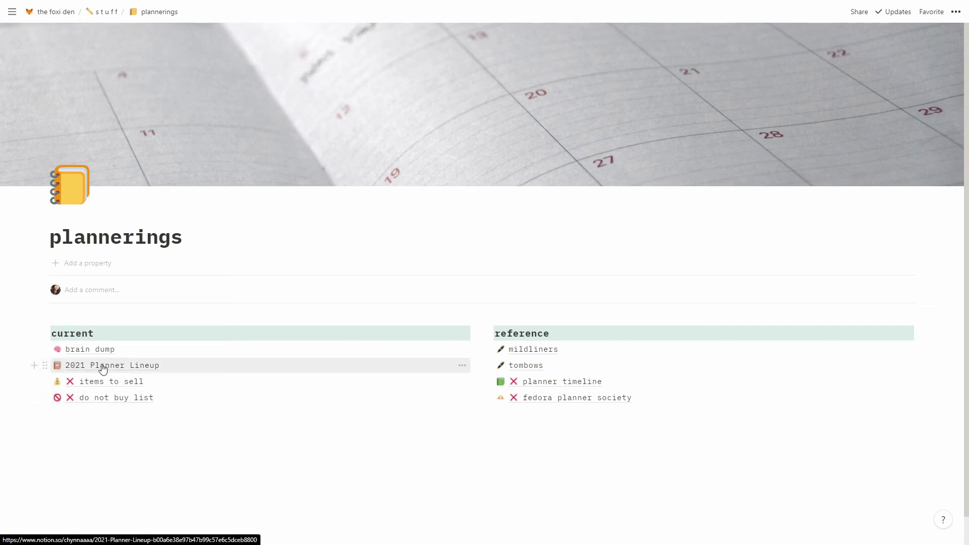
Open the 2021 Planner Lineup page, expand Every Day Carry under planners to read its contents, and collapse it
{"action": "left_click", "coordinate": [110, 365]}
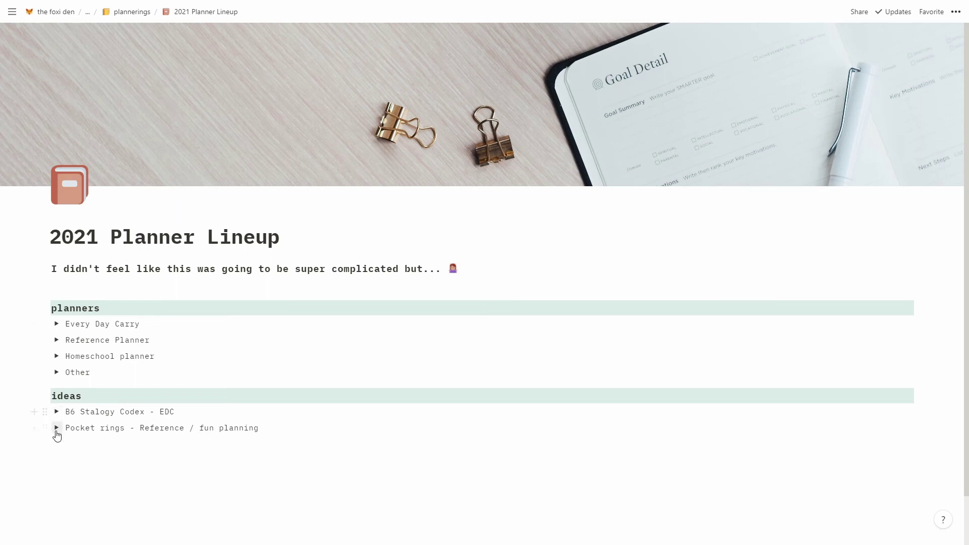
{"action": "left_click", "coordinate": [57, 324]}
{"action": "scroll", "coordinate": [198, 332], "scroll_direction": "down", "scroll_amount": 3}
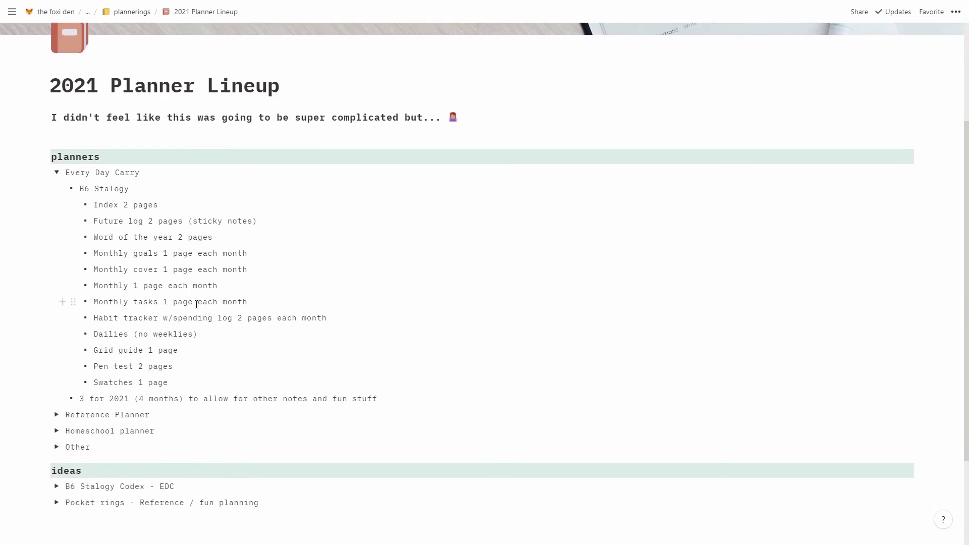
{"action": "left_click", "coordinate": [56, 172]}
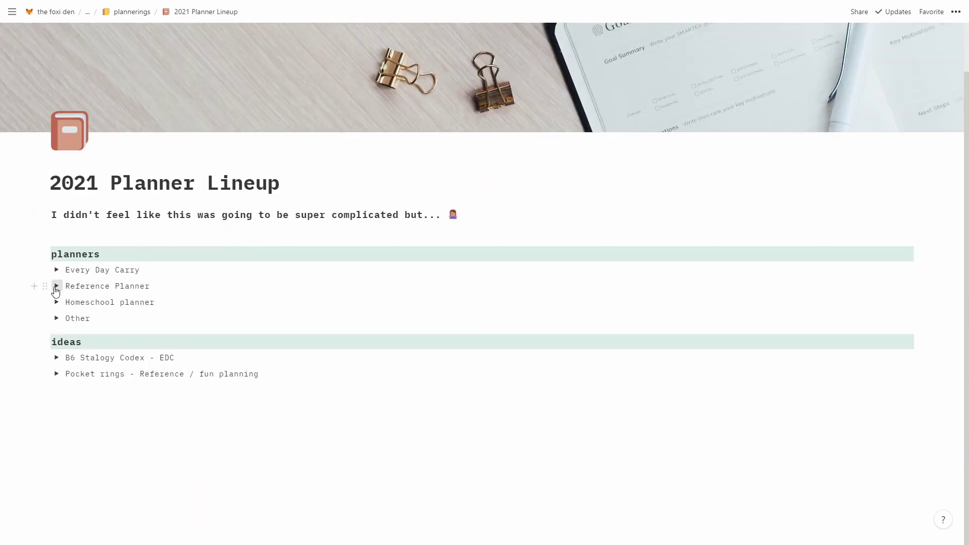
Read the Reference Planner's contents, collapse that toggle, and expand Homeschool planner
{"action": "scroll", "coordinate": [189, 148], "scroll_direction": "down", "scroll_amount": 2}
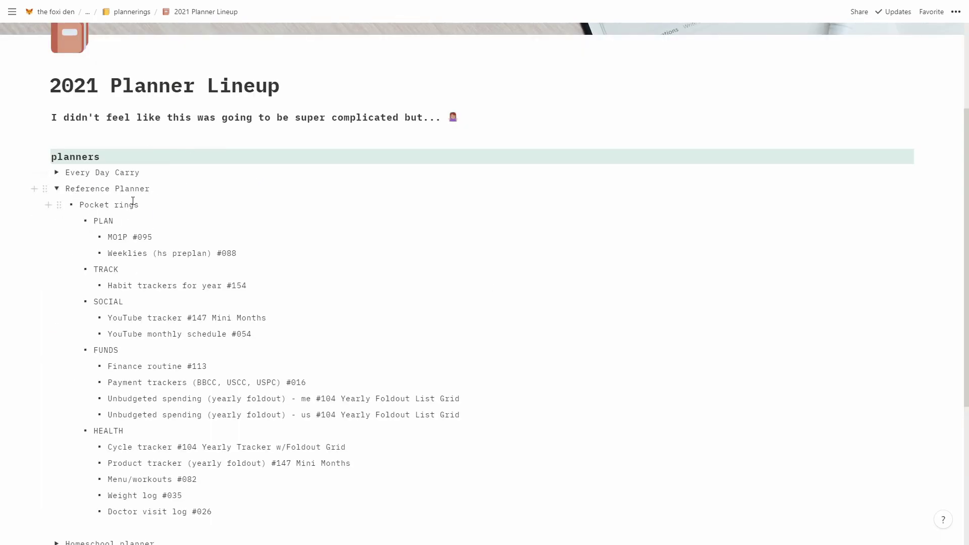
{"action": "left_click", "coordinate": [57, 188]}
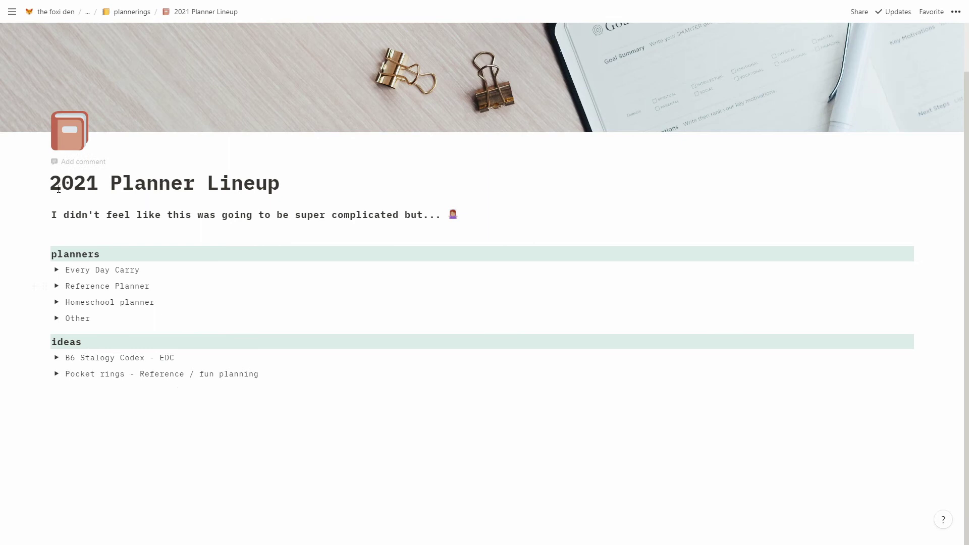
{"action": "left_click", "coordinate": [56, 302]}
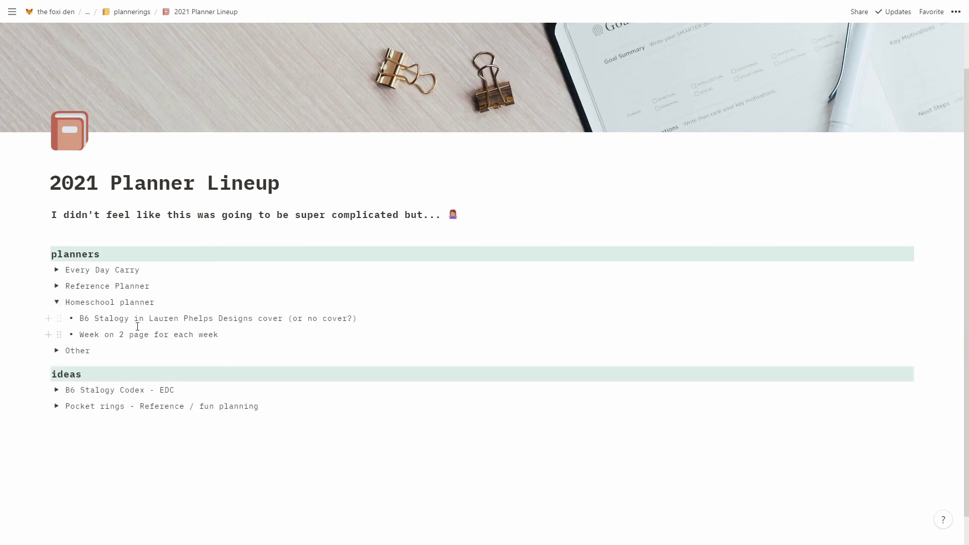
Collapse the Homeschool planner toggle, expand Other under planners to read its contents, and collapse it again
{"action": "left_click", "coordinate": [57, 302]}
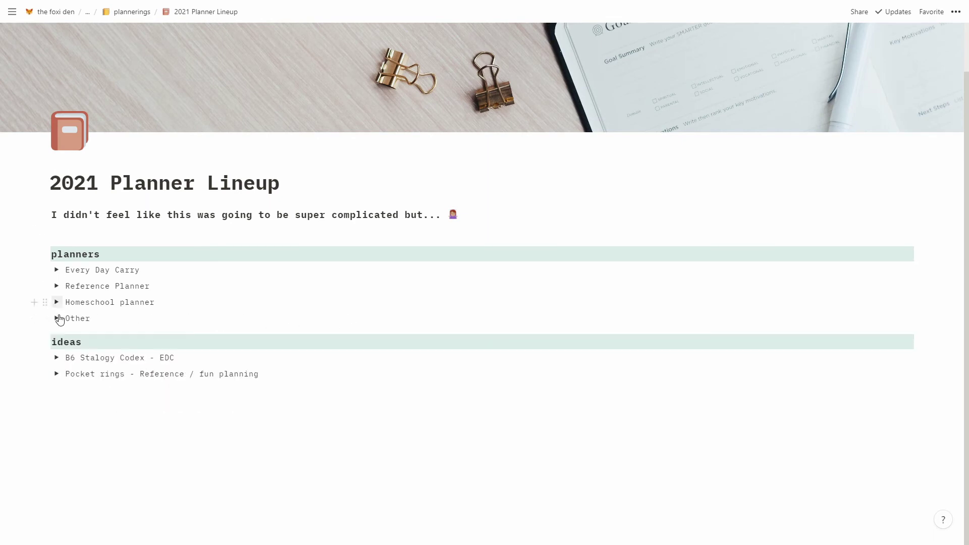
{"action": "left_click", "coordinate": [56, 319]}
{"action": "scroll", "coordinate": [160, 325], "scroll_direction": "down", "scroll_amount": 3}
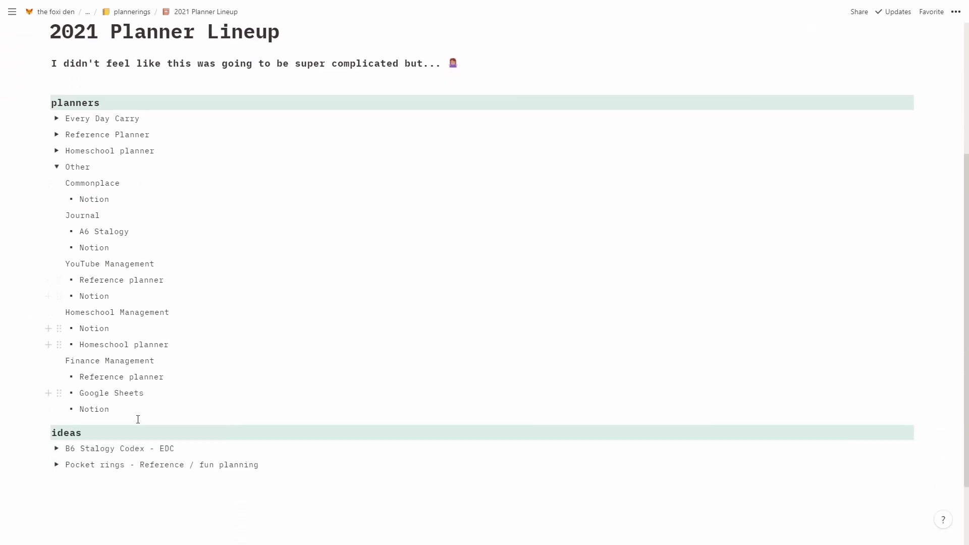
{"action": "double_click", "coordinate": [91, 216]}
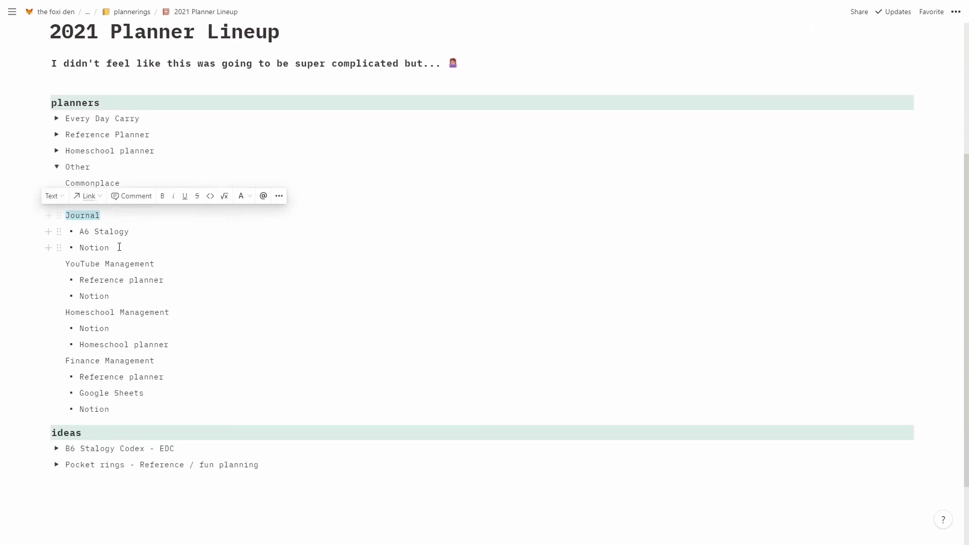
{"action": "mouse_move", "coordinate": [109, 248]}
{"action": "left_mouse_down"}
{"action": "mouse_move", "coordinate": [79, 247]}
{"action": "mouse_move", "coordinate": [150, 251]}
{"action": "mouse_move", "coordinate": [110, 266]}
{"action": "left_mouse_up"}
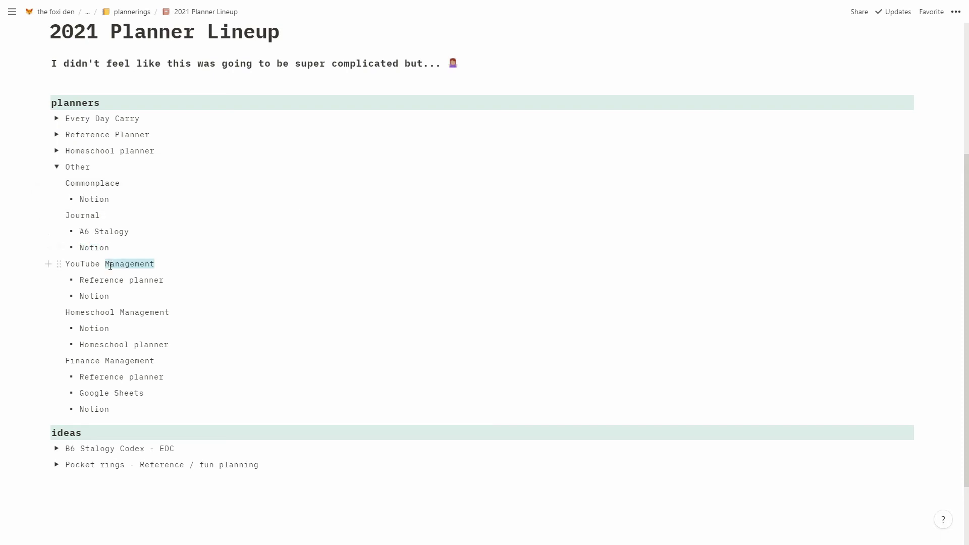
{"action": "left_click", "coordinate": [114, 296]}
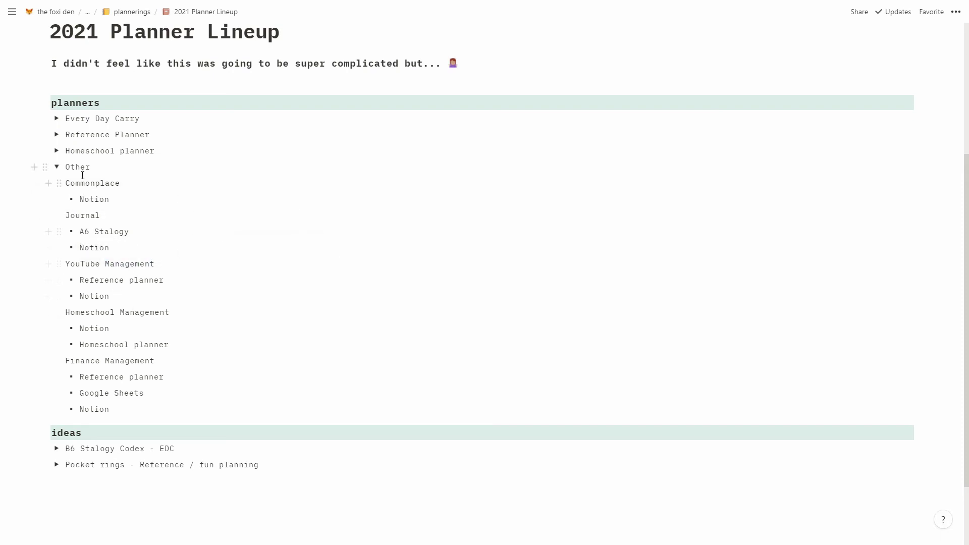
{"action": "left_click", "coordinate": [57, 168]}
{"action": "scroll", "coordinate": [230, 285], "scroll_direction": "up", "scroll_amount": 1}
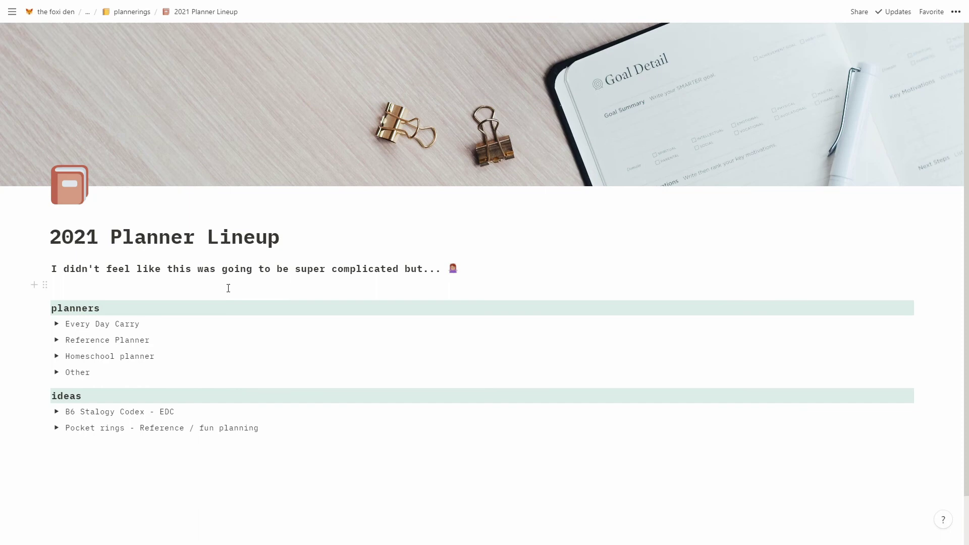
Return to the plannerings page and open the mildliners reference table to look through its colors and owned checkboxes
{"action": "left_click", "coordinate": [140, 15]}
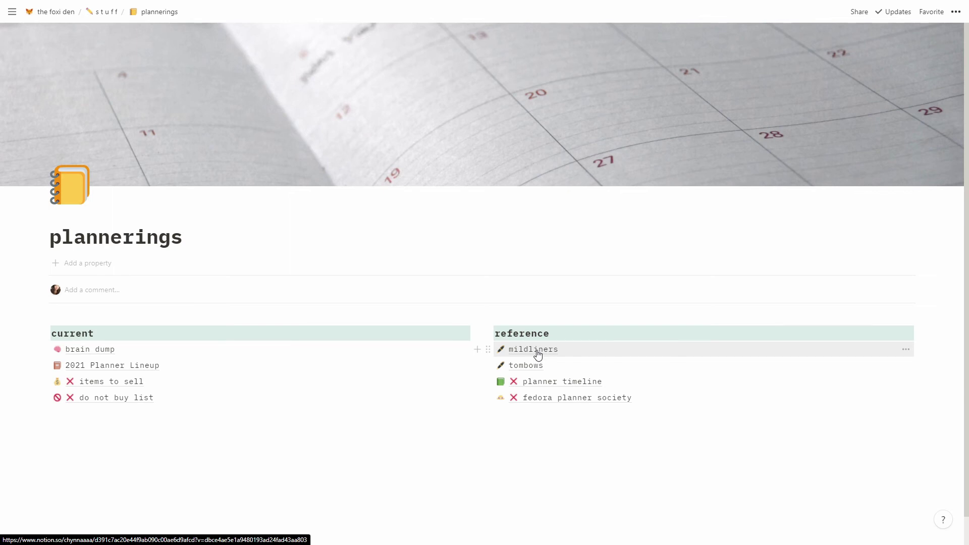
{"action": "left_click", "coordinate": [538, 355]}
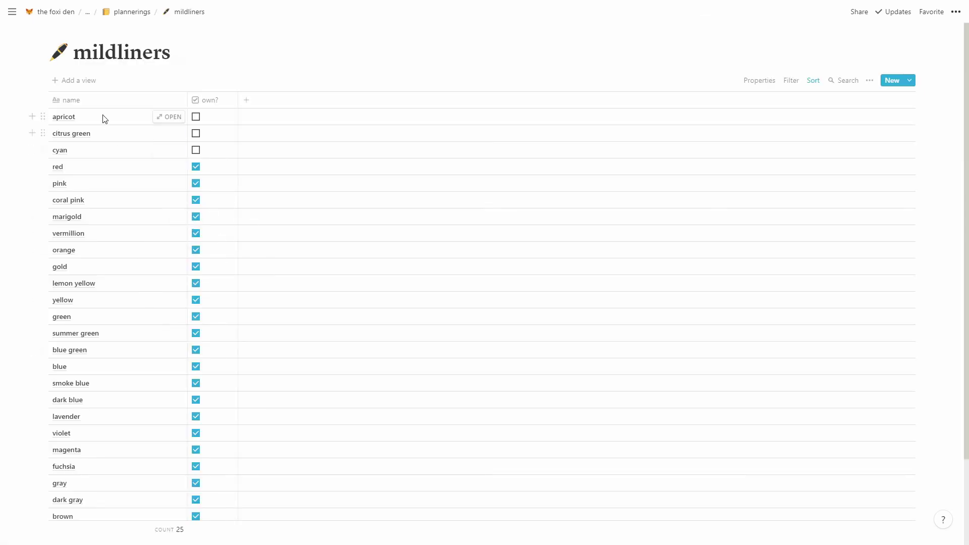
{"action": "scroll", "coordinate": [142, 385], "scroll_direction": "down", "scroll_amount": 2}
{"action": "scroll", "coordinate": [143, 391], "scroll_direction": "up", "scroll_amount": 2}
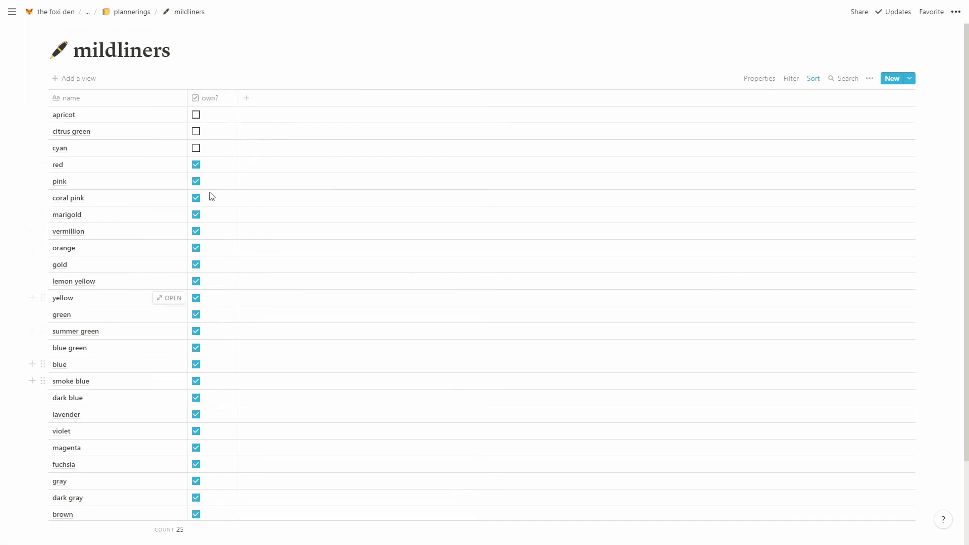
Go back to plannerings, open the tombows table, and check which views it offers
{"action": "left_click", "coordinate": [151, 15]}
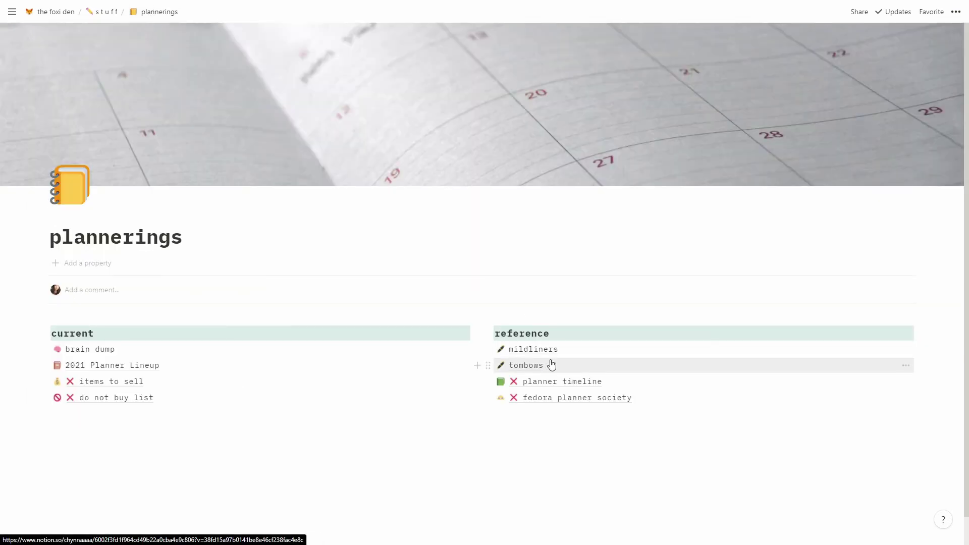
{"action": "left_click", "coordinate": [532, 370]}
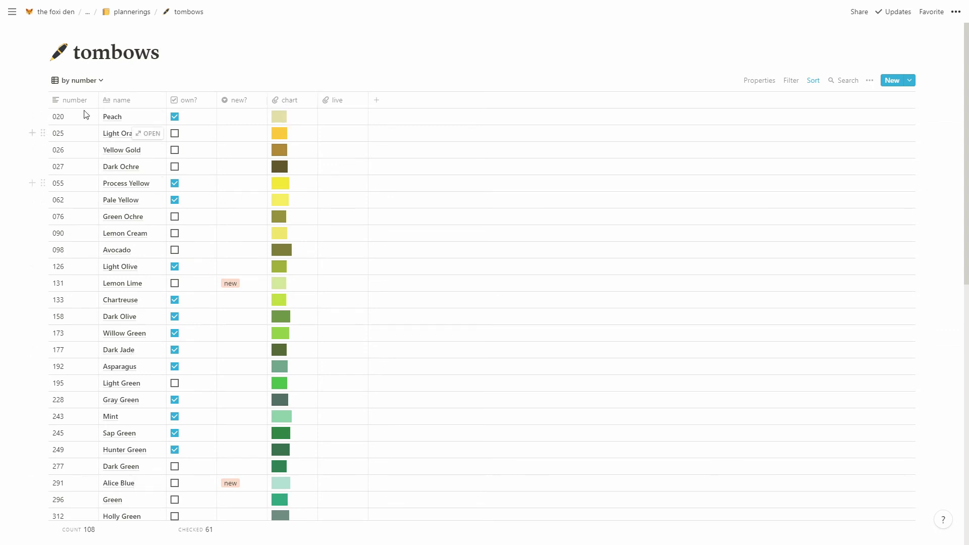
{"action": "left_click", "coordinate": [71, 81]}
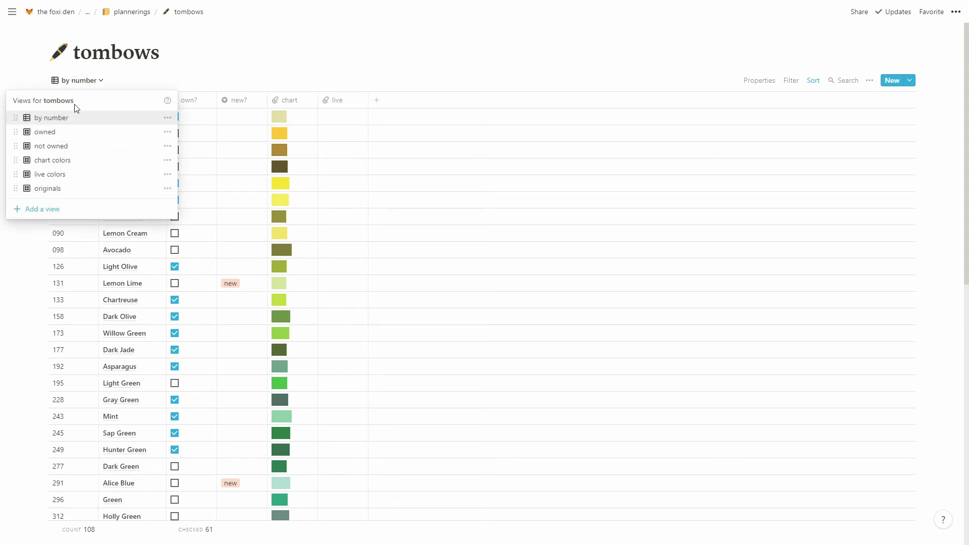
{"action": "left_click", "coordinate": [256, 81]}
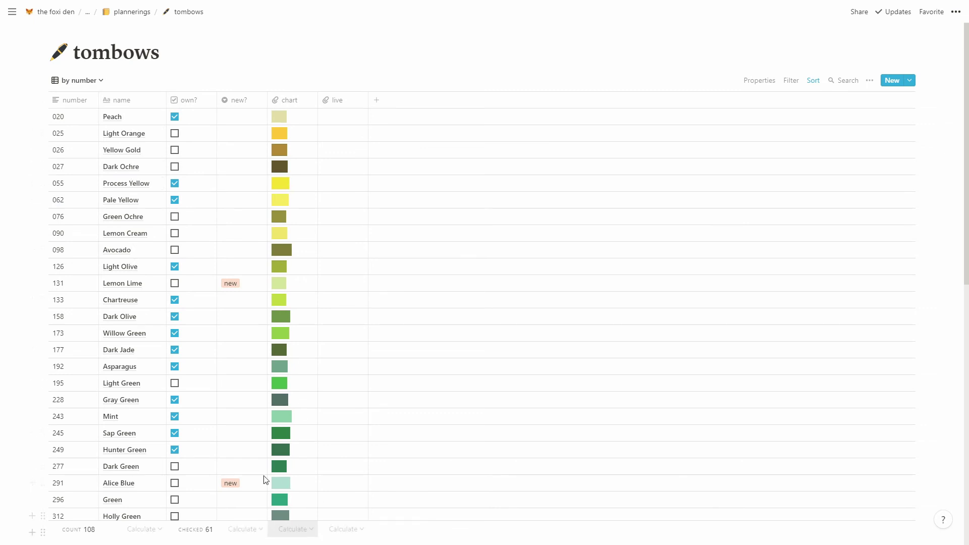
Switch tombows to the owned view to look through its color swatches, then show the not owned view
{"action": "left_click", "coordinate": [82, 82]}
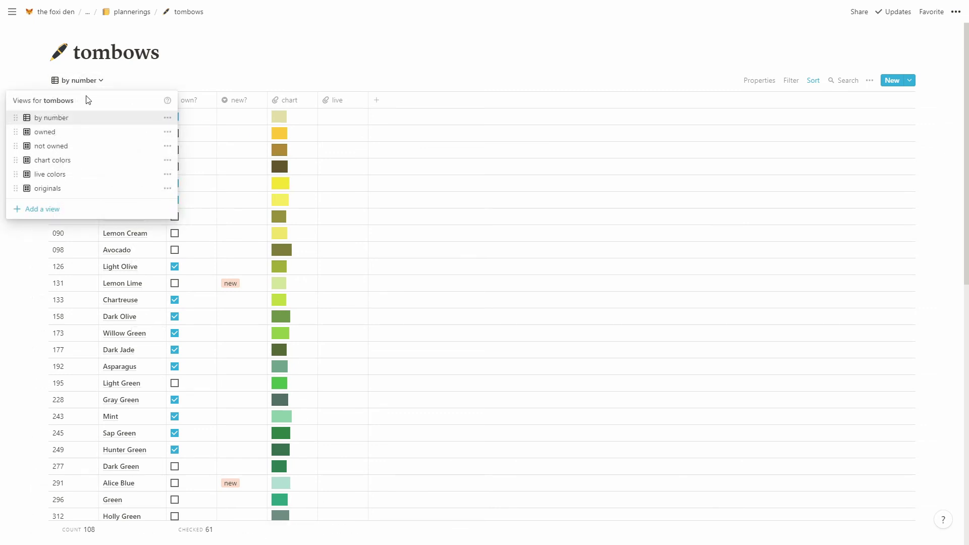
{"action": "left_click", "coordinate": [28, 132]}
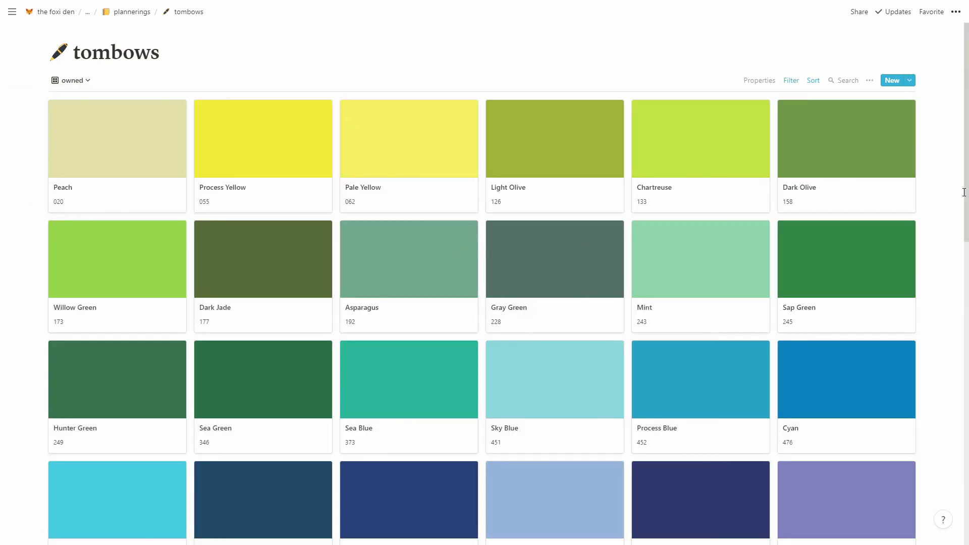
{"action": "left_click_drag", "start_coordinate": [964, 192], "coordinate": [959, 306]}
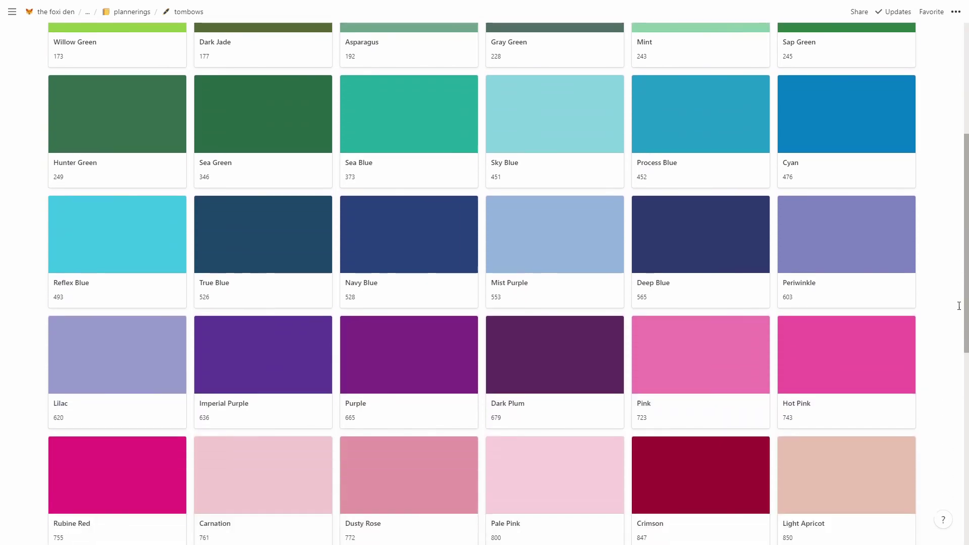
{"action": "scroll", "coordinate": [959, 305], "scroll_direction": "down", "scroll_amount": 12}
{"action": "scroll", "coordinate": [927, 318], "scroll_direction": "up", "scroll_amount": 14}
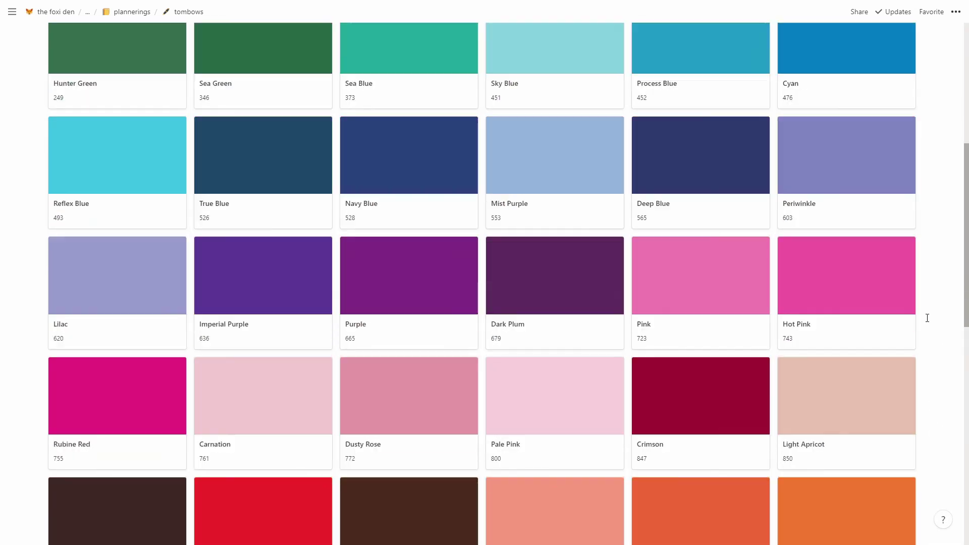
{"action": "scroll", "coordinate": [927, 318], "scroll_direction": "up", "scroll_amount": 6}
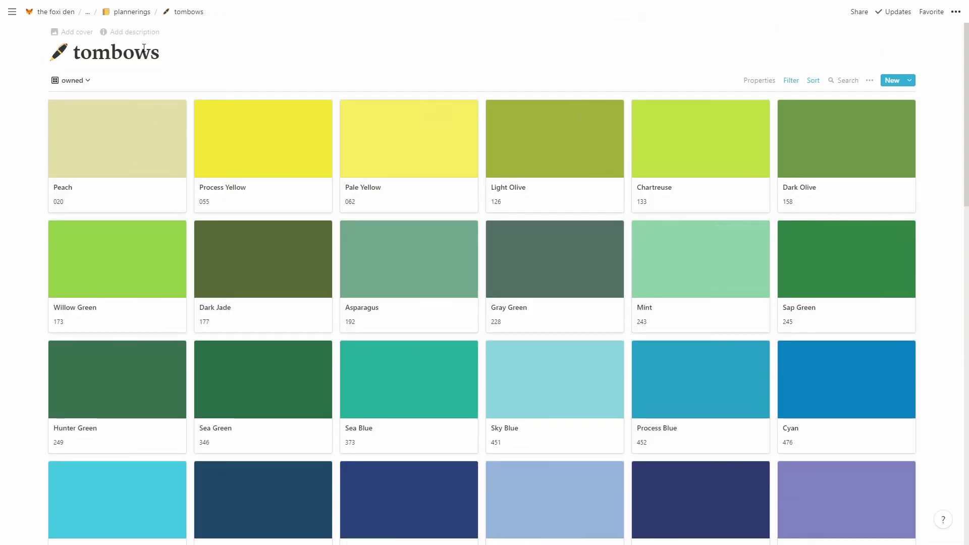
{"action": "left_click", "coordinate": [63, 82]}
{"action": "left_click", "coordinate": [72, 147]}
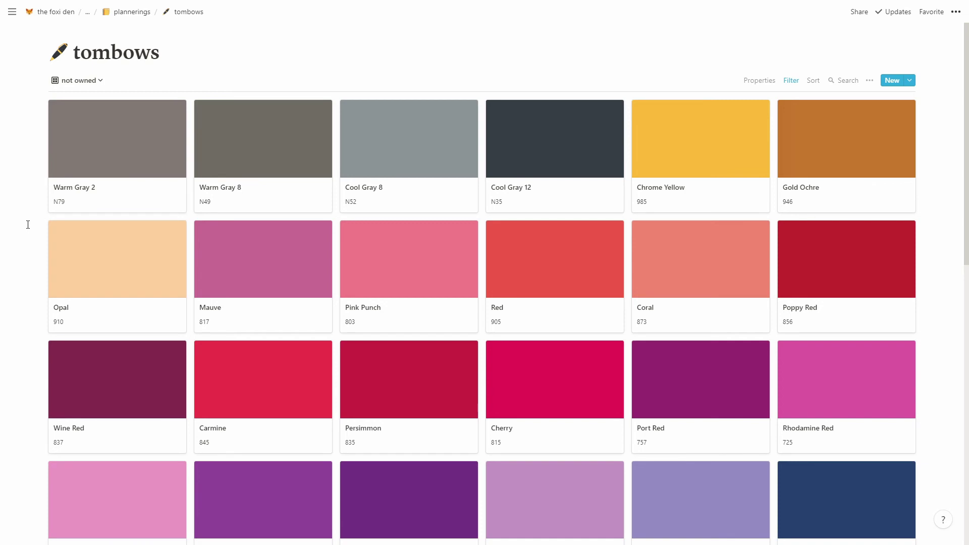
Return to the stuff gallery by way of plannerings and open thefoxicorn as a full page
{"action": "left_click", "coordinate": [124, 13]}
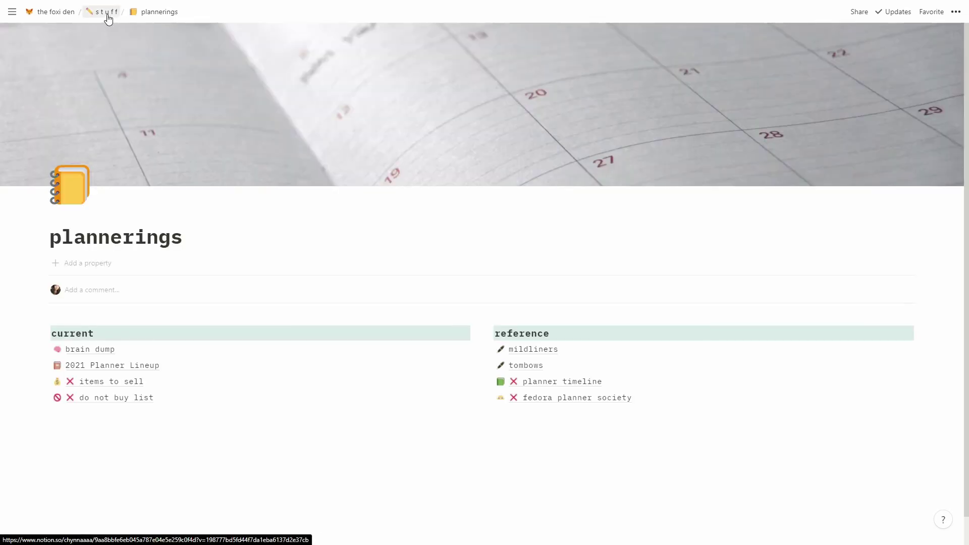
{"action": "left_click", "coordinate": [106, 12]}
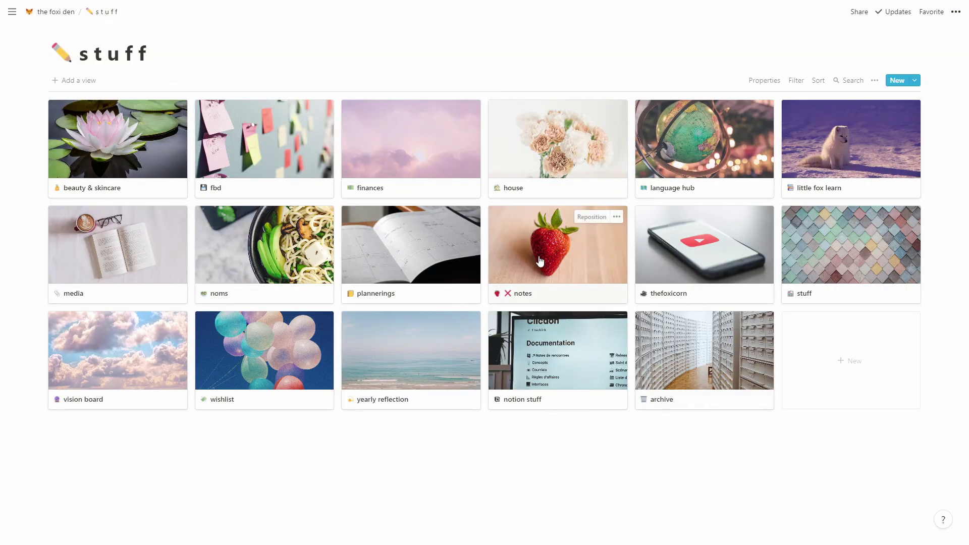
{"action": "left_click", "coordinate": [705, 263]}
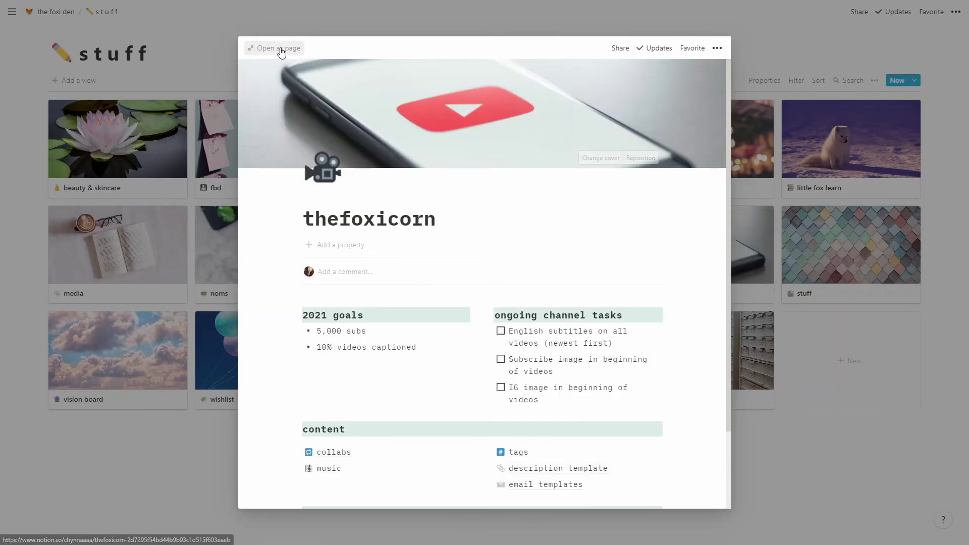
{"action": "left_click", "coordinate": [279, 47]}
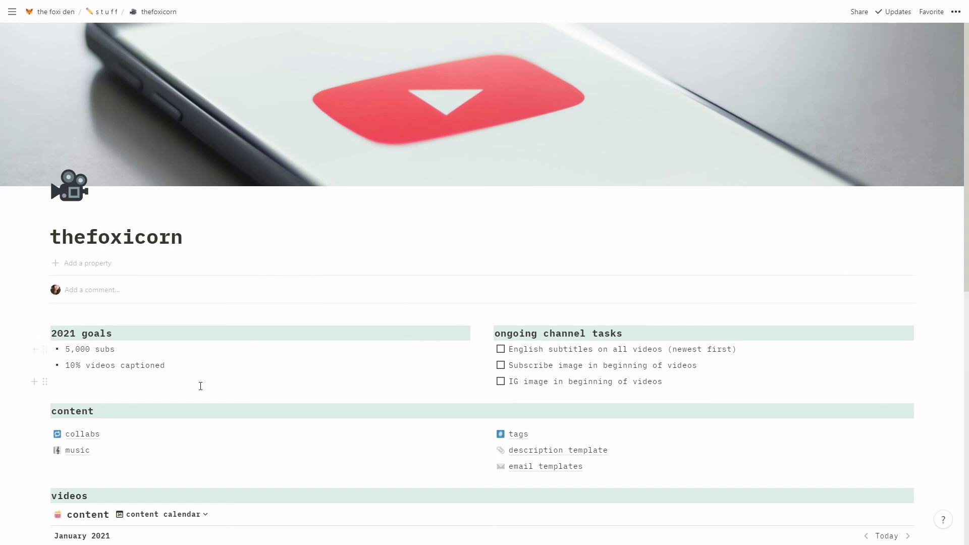
Look over thefoxicorn's goals, content links and January 2021 content calendar, and check the views available for the content database
{"action": "scroll", "coordinate": [671, 359], "scroll_direction": "down", "scroll_amount": 5}
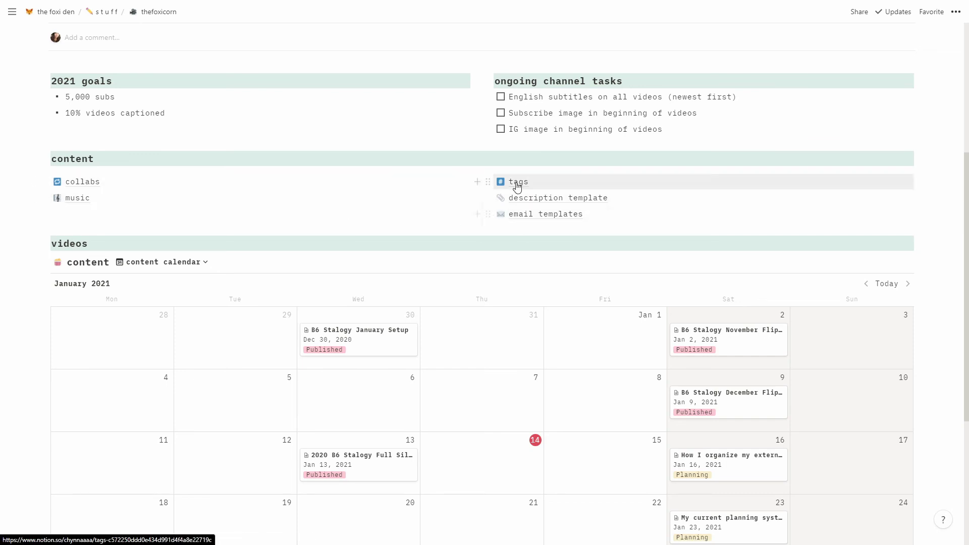
{"action": "scroll", "coordinate": [383, 199], "scroll_direction": "down", "scroll_amount": 3}
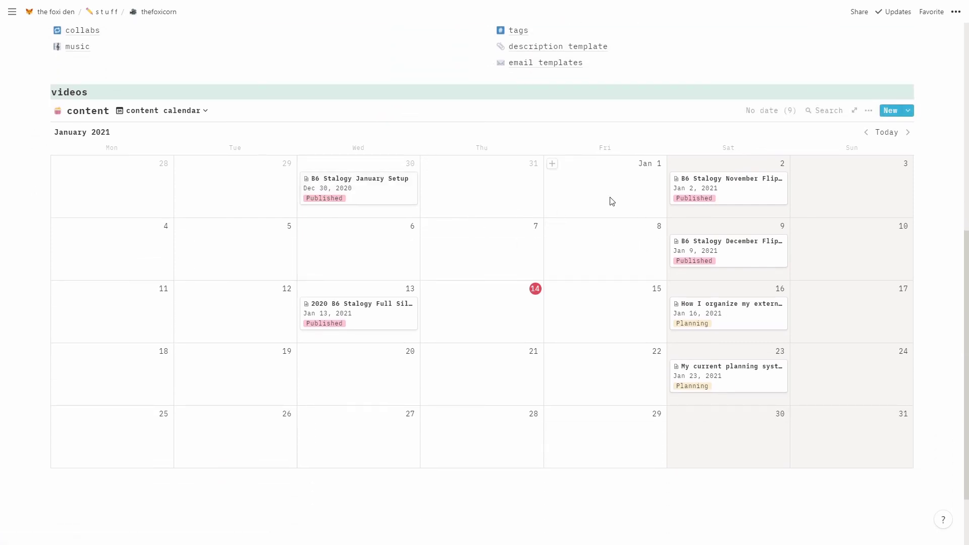
{"action": "left_click", "coordinate": [196, 111]}
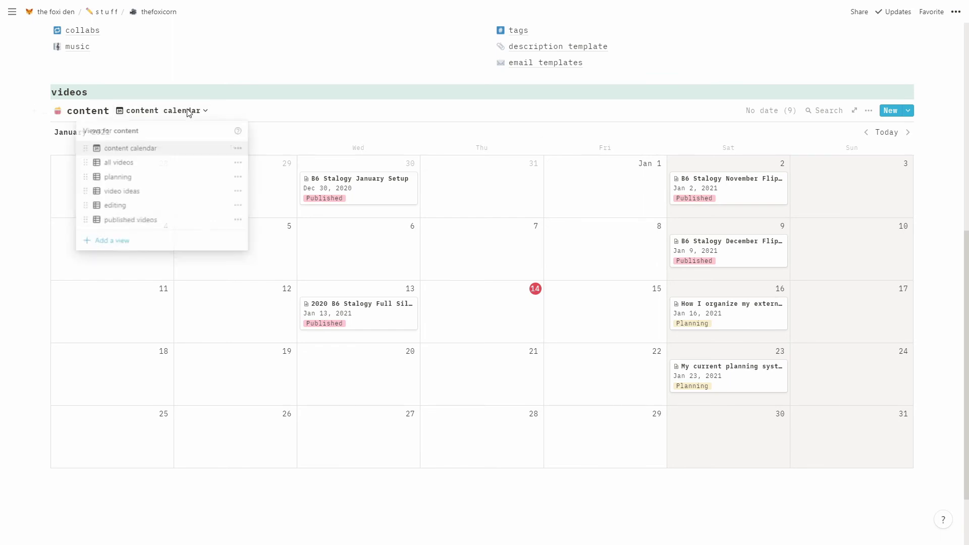
{"action": "left_click", "coordinate": [303, 116]}
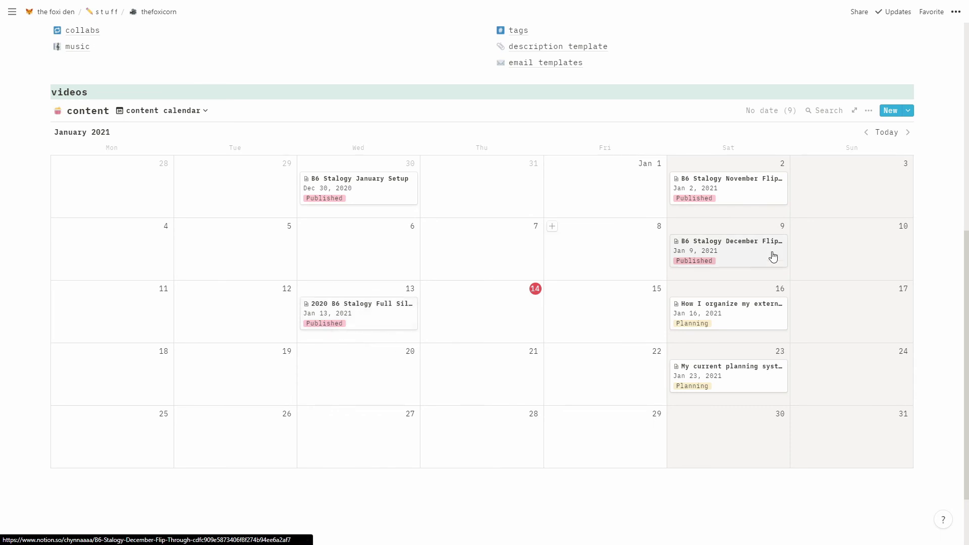
Open the January 13 video entry from the content calendar, read its production checklists, and close the preview
{"action": "left_click", "coordinate": [389, 325]}
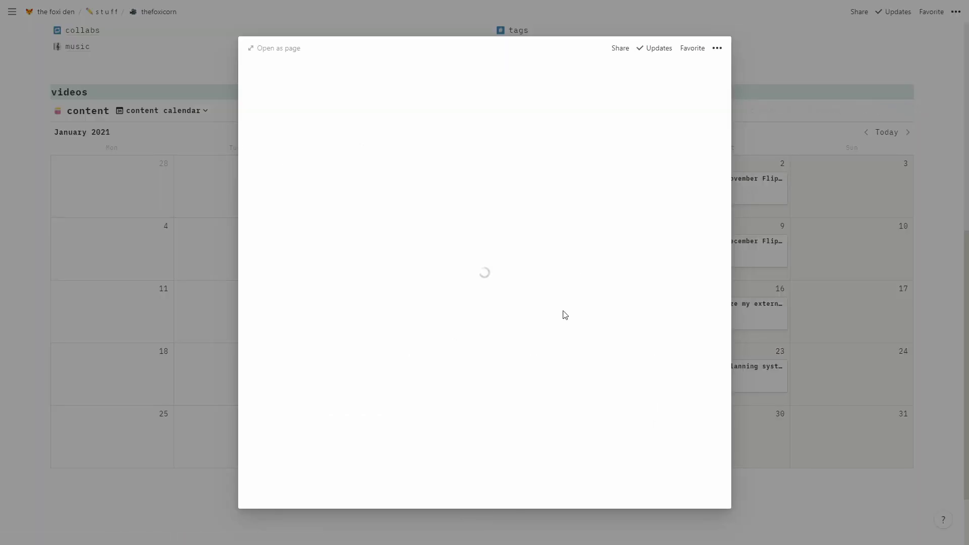
{"action": "scroll", "coordinate": [417, 346], "scroll_direction": "down", "scroll_amount": 5}
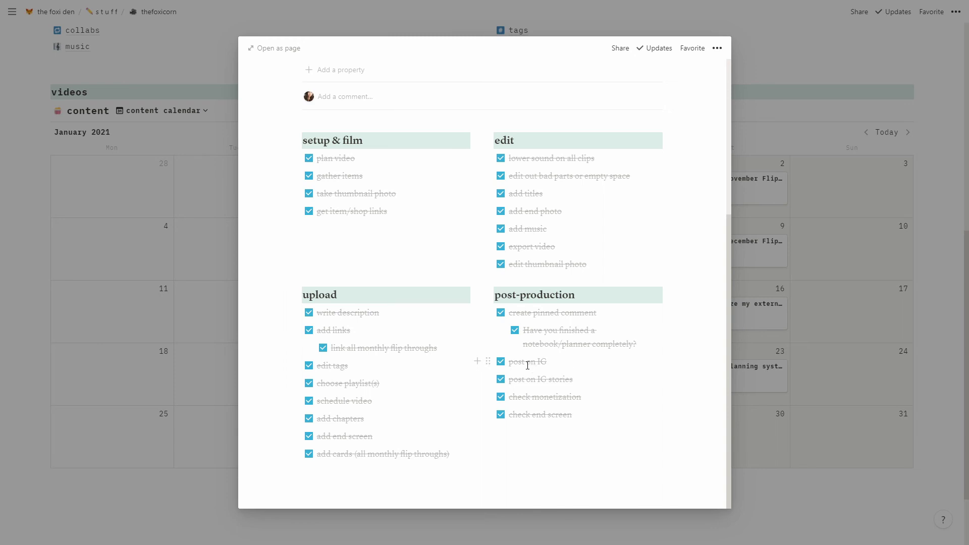
{"action": "left_click", "coordinate": [829, 255]}
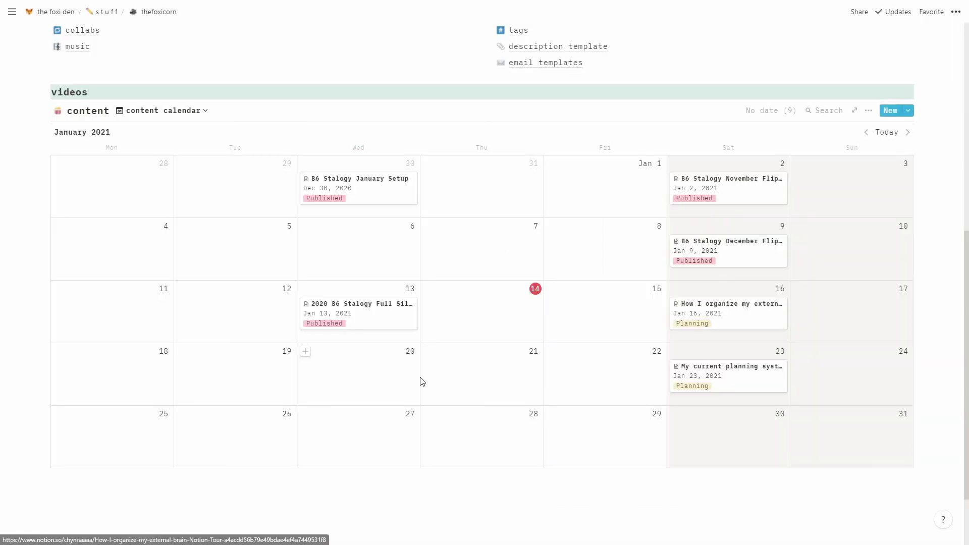
Create a January 21, 2021 calendar entry from the YT VIDEO template, look through its checklists, and delete it
{"action": "left_click", "coordinate": [430, 350]}
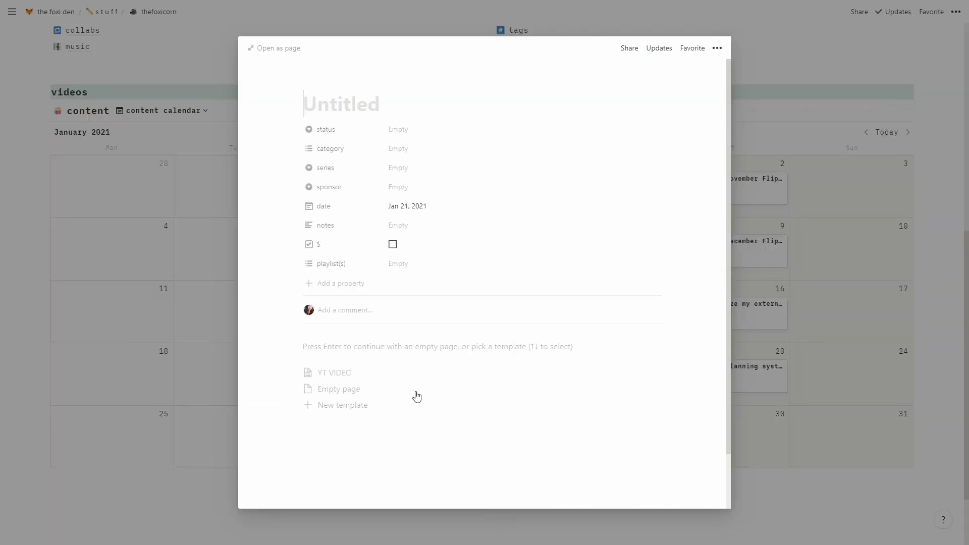
{"action": "left_click", "coordinate": [345, 376]}
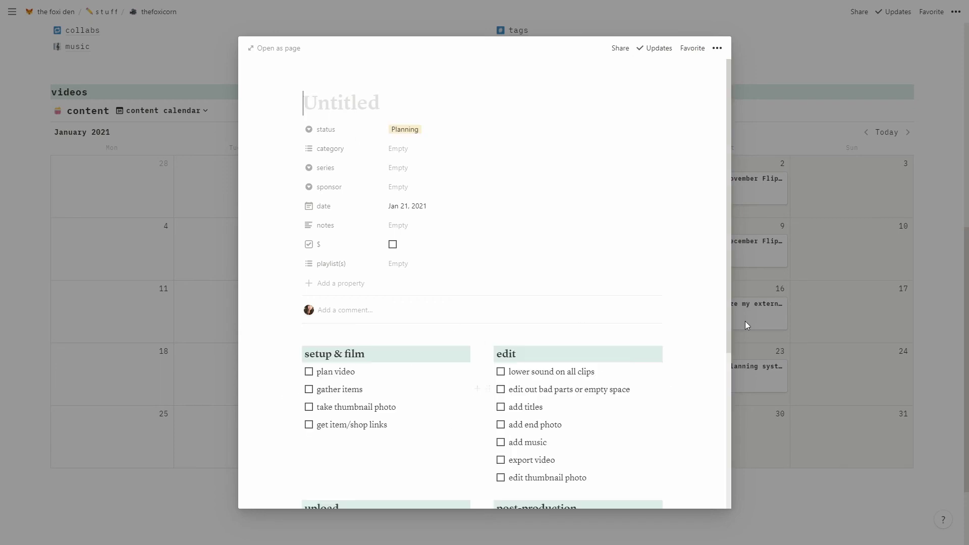
{"action": "scroll", "coordinate": [681, 338], "scroll_direction": "down", "scroll_amount": 5}
{"action": "scroll", "coordinate": [687, 333], "scroll_direction": "up", "scroll_amount": 5}
{"action": "left_click", "coordinate": [717, 48]}
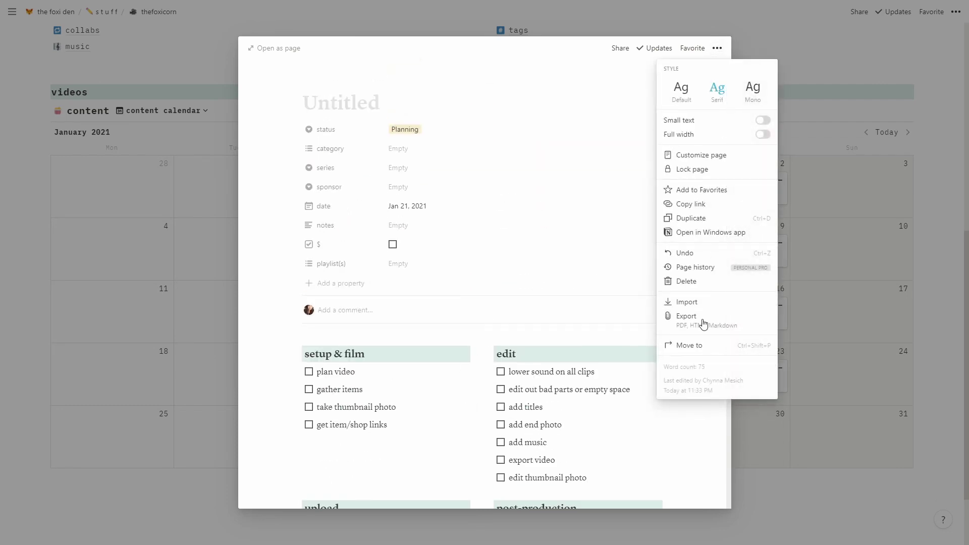
{"action": "left_click", "coordinate": [677, 279]}
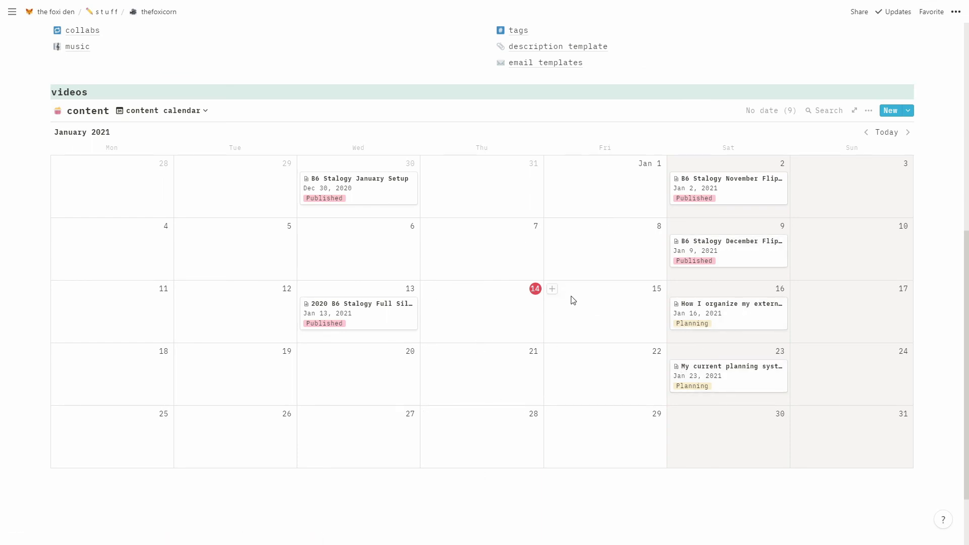
{"action": "scroll", "coordinate": [568, 295], "scroll_direction": "up", "scroll_amount": 8}
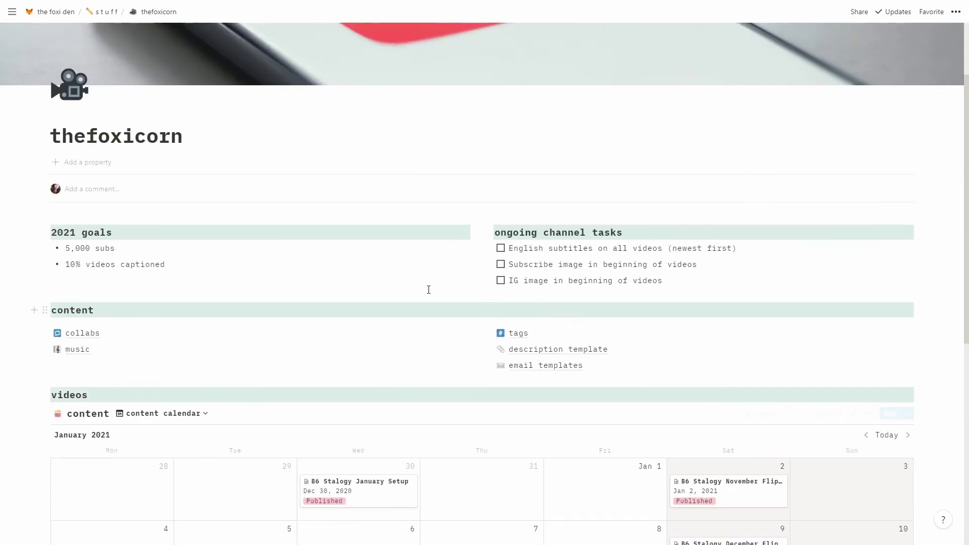
Return to the main gallery, view the stuff entry as a full page, and go back to the gallery
{"action": "left_click", "coordinate": [102, 11]}
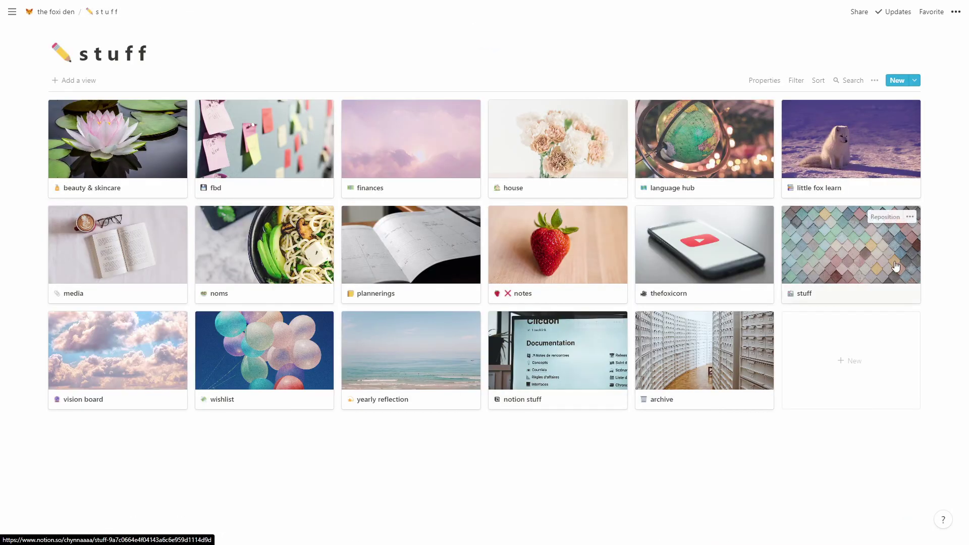
{"action": "left_click", "coordinate": [867, 273]}
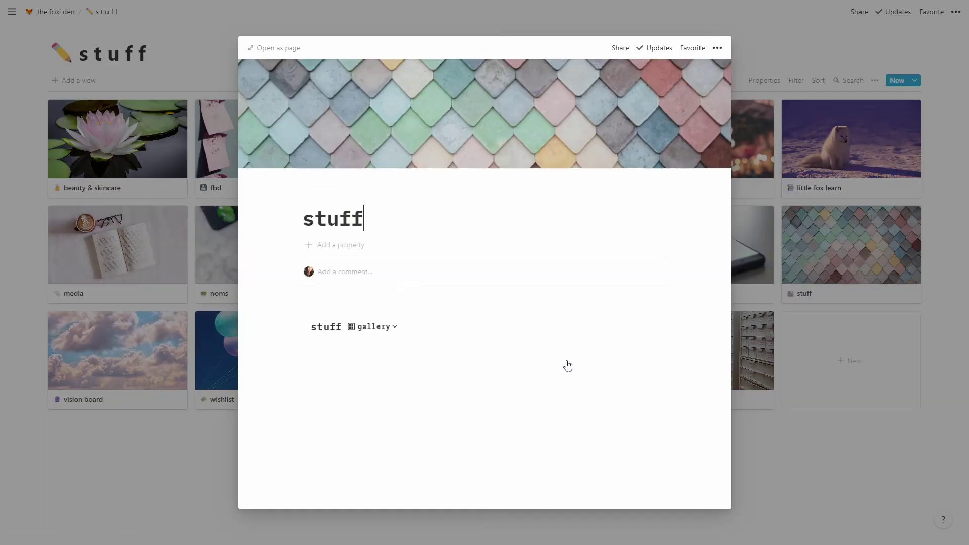
{"action": "left_click", "coordinate": [257, 48]}
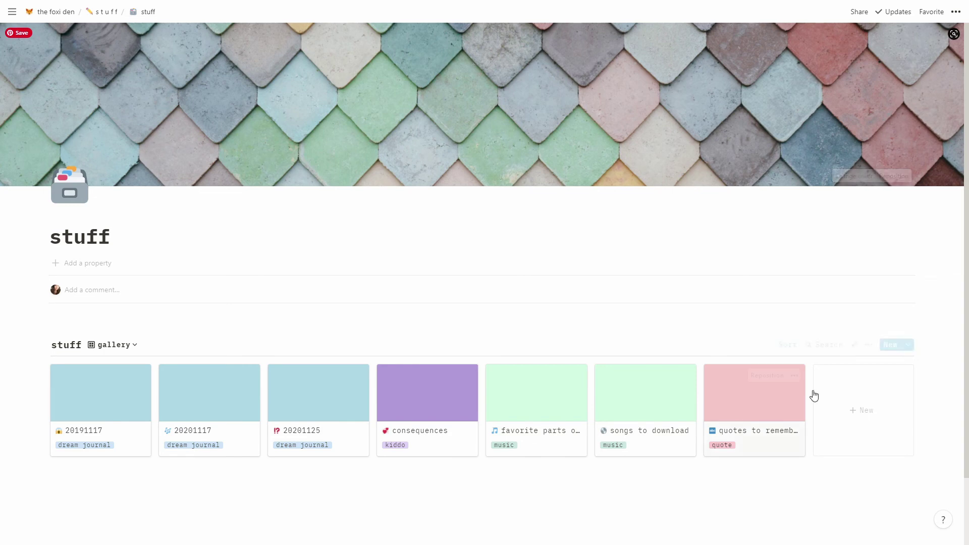
{"action": "left_click", "coordinate": [107, 12]}
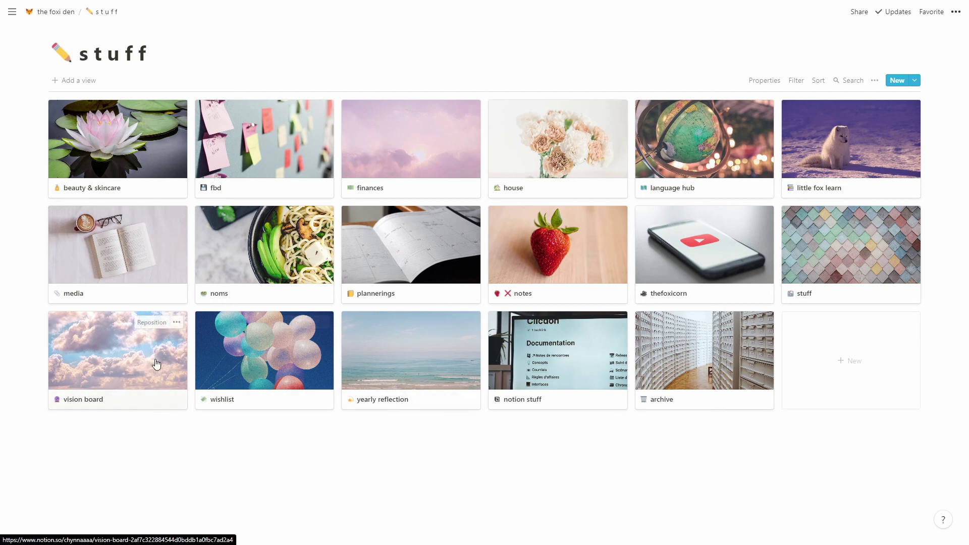
Look over the wishlist page and its Disney Frozen II Elsa Figure entry, and close the preview
{"action": "left_click", "coordinate": [274, 370]}
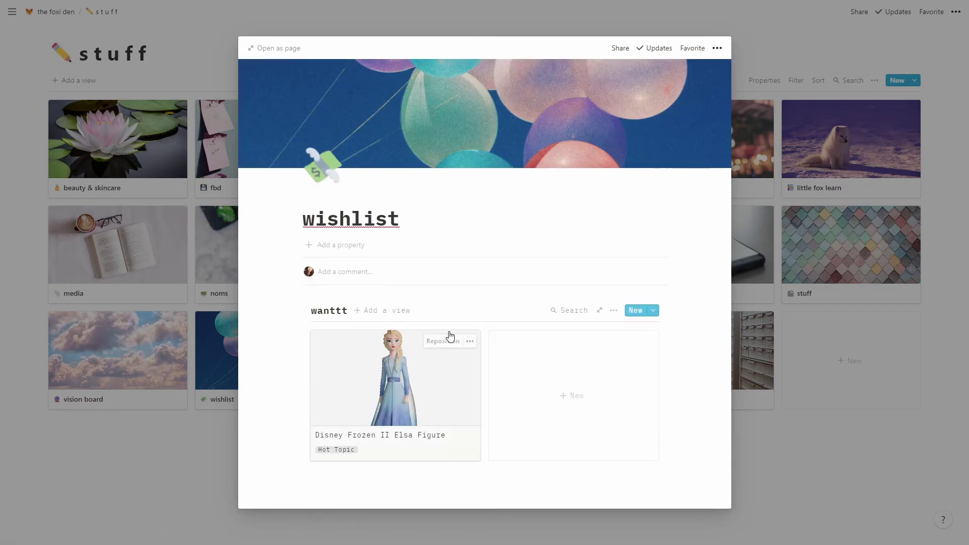
{"action": "left_click", "coordinate": [369, 412]}
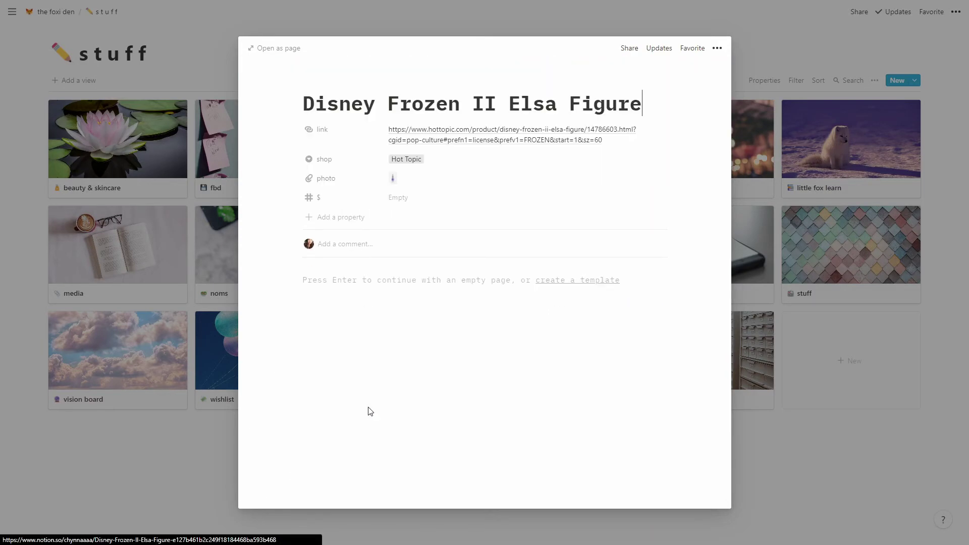
{"action": "left_click", "coordinate": [229, 99]}
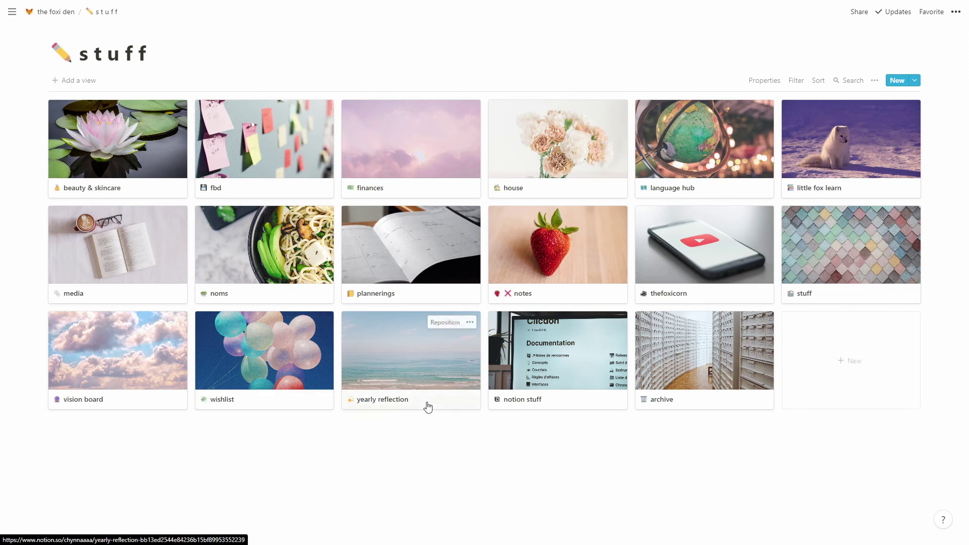
{"action": "left_click", "coordinate": [277, 383]}
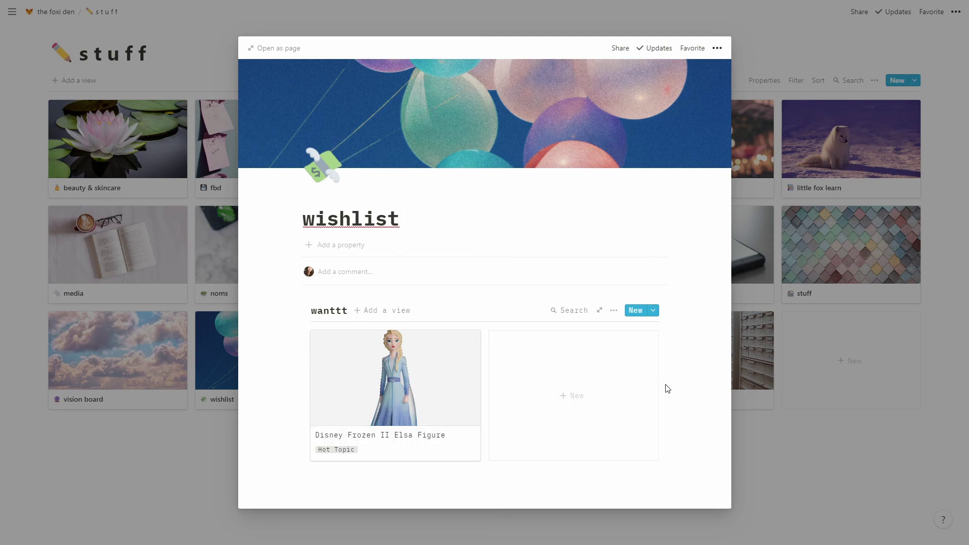
{"action": "left_click", "coordinate": [259, 521]}
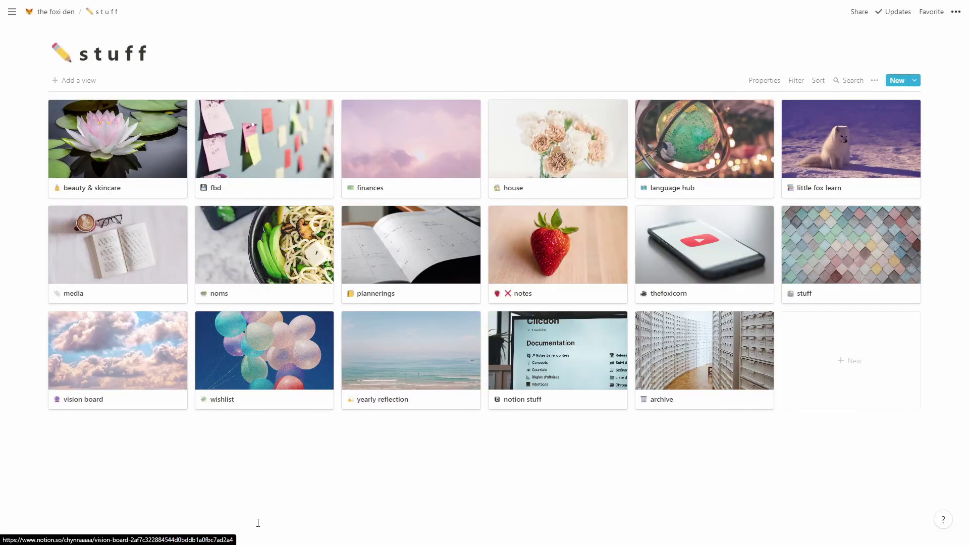
Open yearly reflection as a full page and view its gallery of entries
{"action": "left_click", "coordinate": [443, 367]}
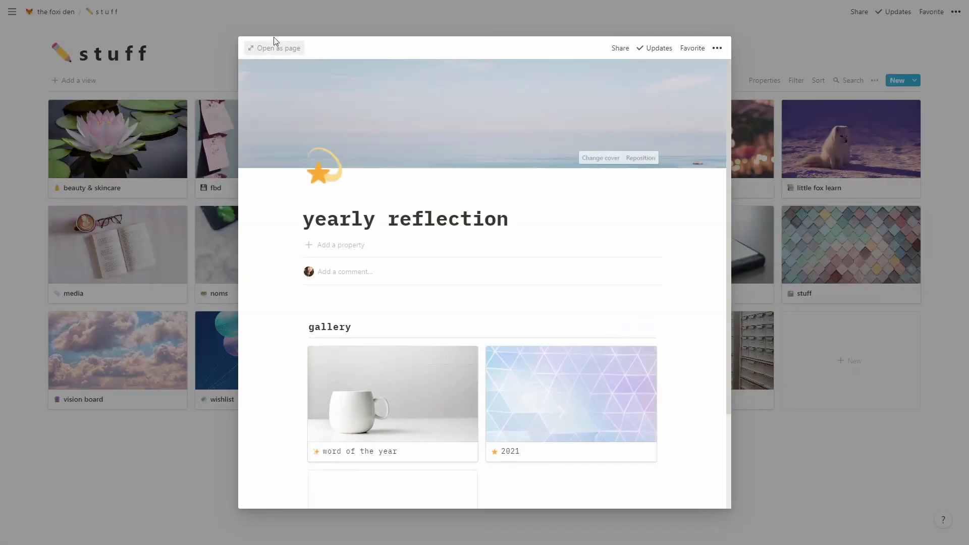
{"action": "scroll", "coordinate": [480, 297], "scroll_direction": "down", "scroll_amount": 2}
{"action": "left_click", "coordinate": [275, 48]}
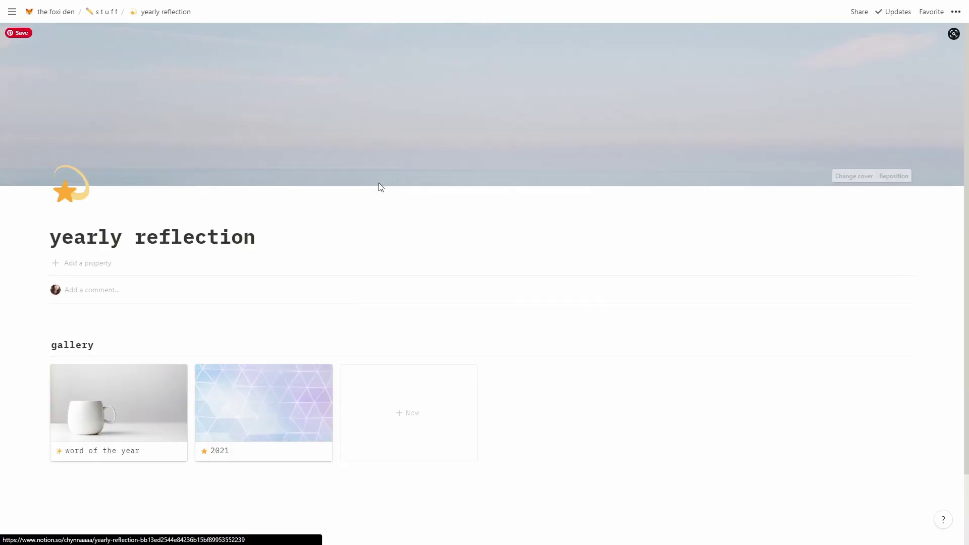
{"action": "scroll", "coordinate": [248, 374], "scroll_direction": "down", "scroll_amount": 1}
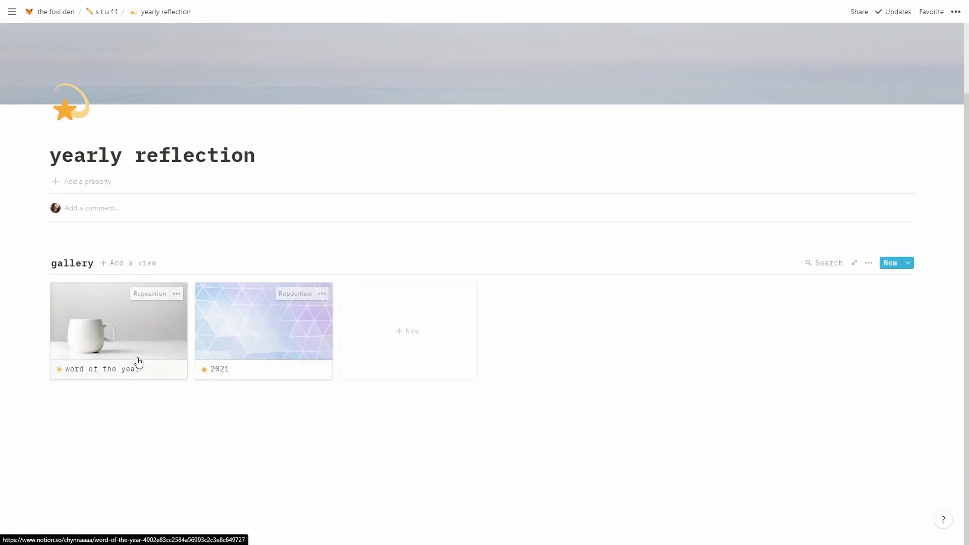
Open the word of the year entry and read its list of words and the steps for choosing one
{"action": "left_click", "coordinate": [120, 359]}
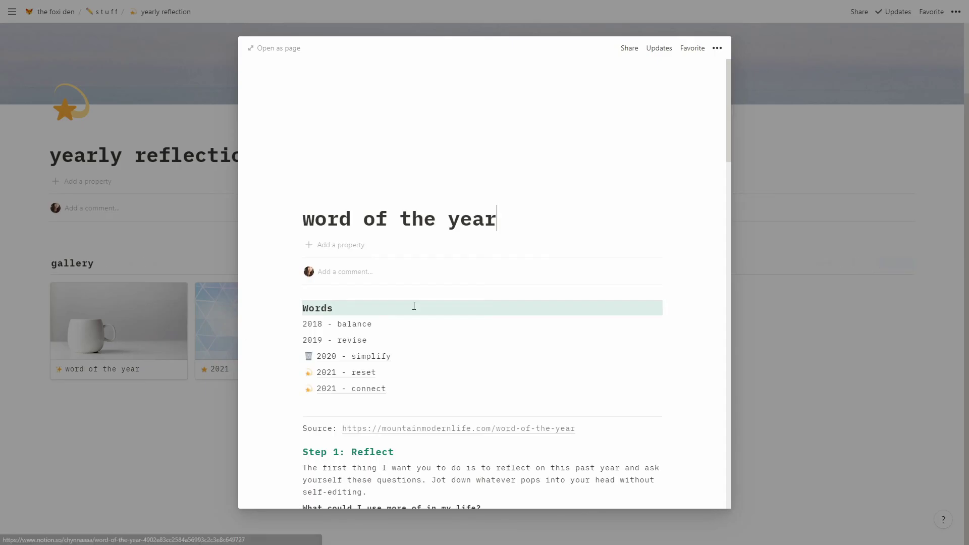
{"action": "scroll", "coordinate": [484, 298], "scroll_direction": "down", "scroll_amount": 1}
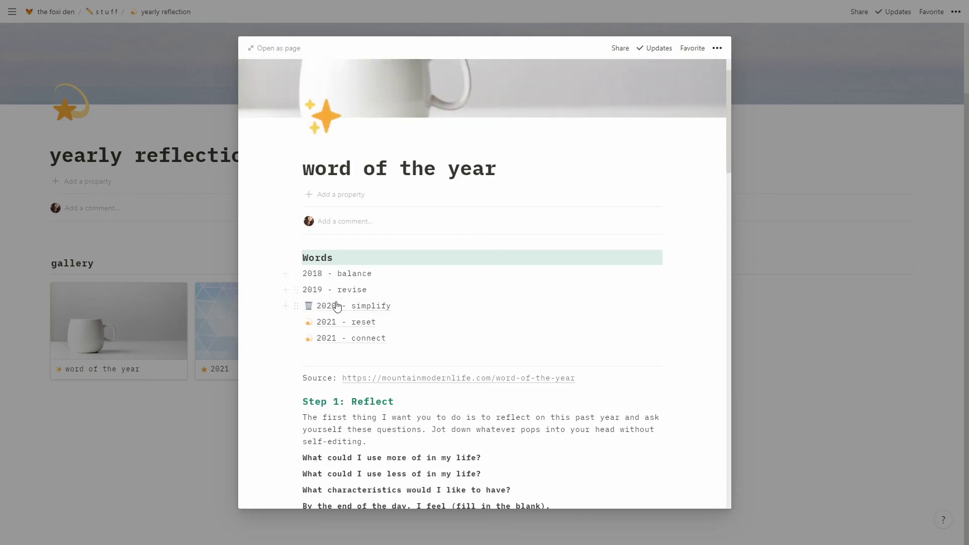
{"action": "scroll", "coordinate": [321, 321], "scroll_direction": "down", "scroll_amount": 1}
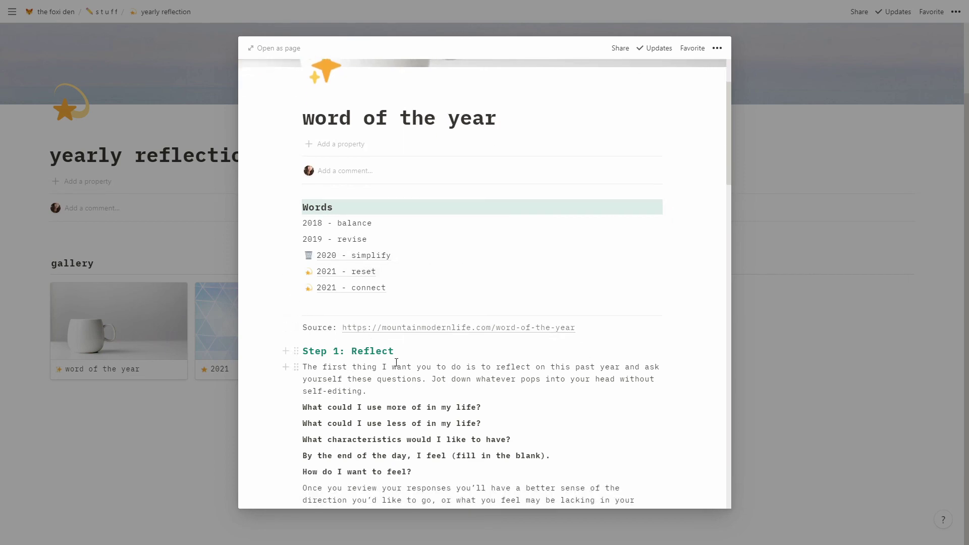
{"action": "scroll", "coordinate": [439, 430], "scroll_direction": "down", "scroll_amount": 6}
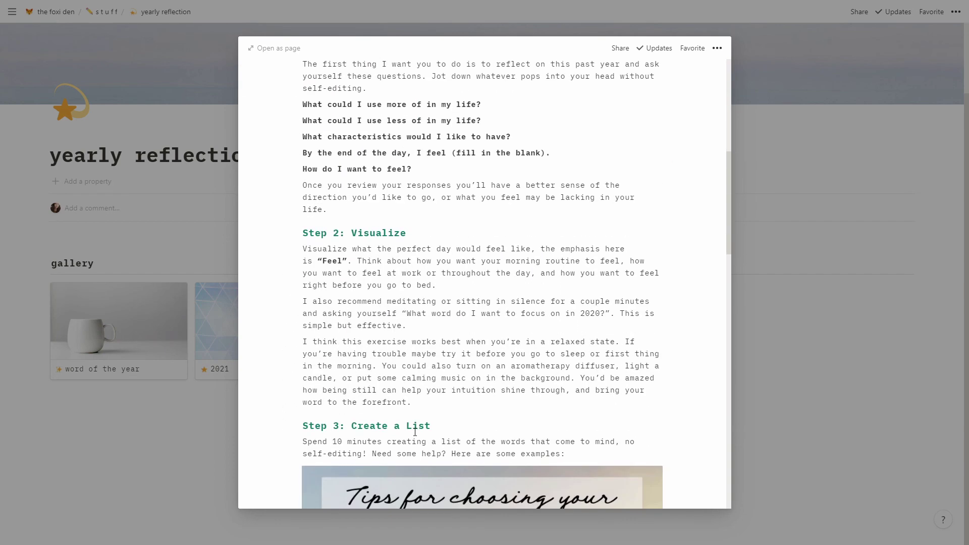
{"action": "scroll", "coordinate": [419, 448], "scroll_direction": "up", "scroll_amount": 7}
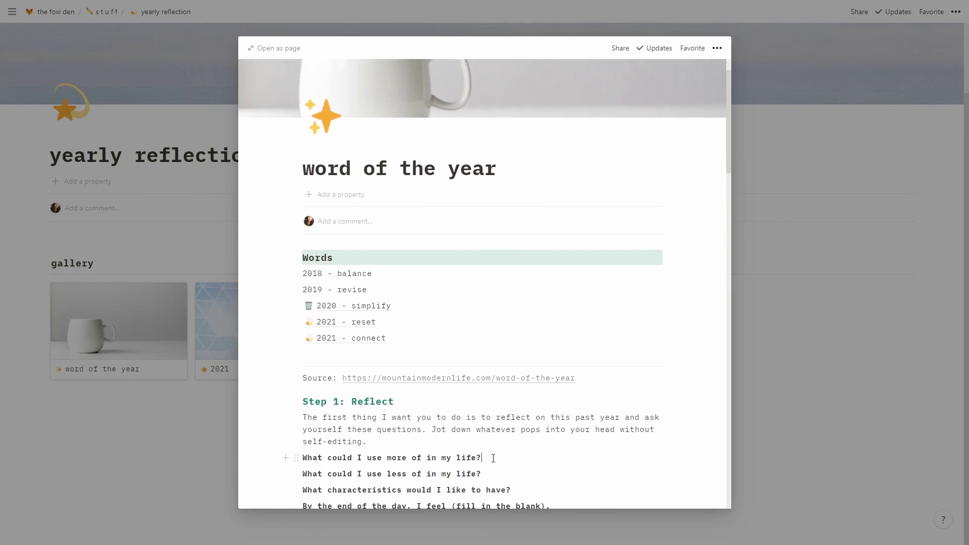
{"action": "right_click", "coordinate": [528, 474]}
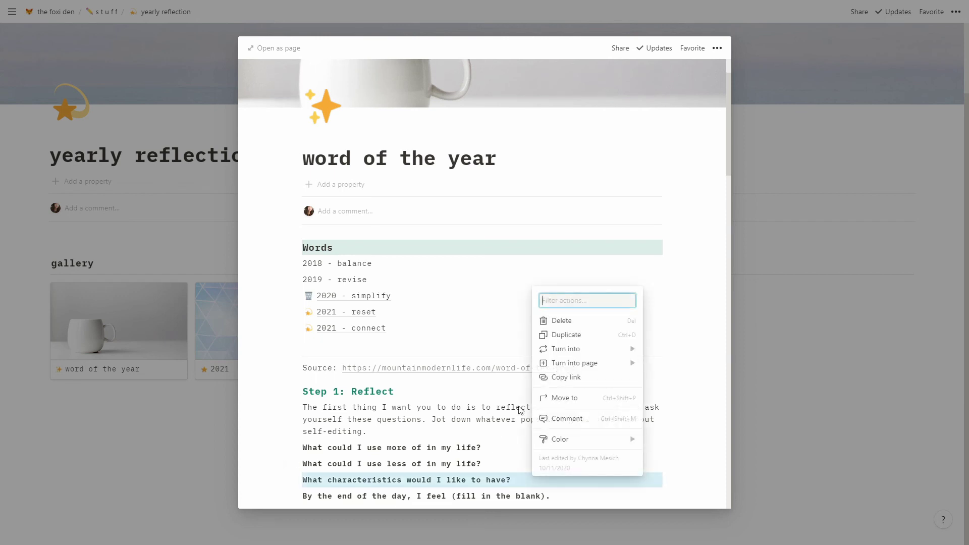
{"action": "key", "text": "Escape"}
{"action": "key", "text": "Down"}
{"action": "key", "text": "Down"}
{"action": "key", "text": "Return"}
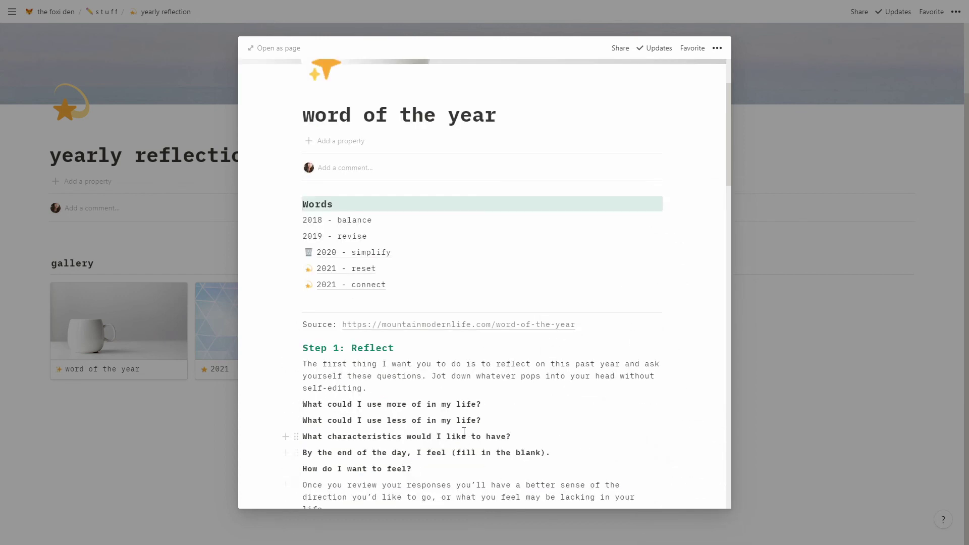
{"action": "scroll", "coordinate": [464, 431], "scroll_direction": "up", "scroll_amount": 2}
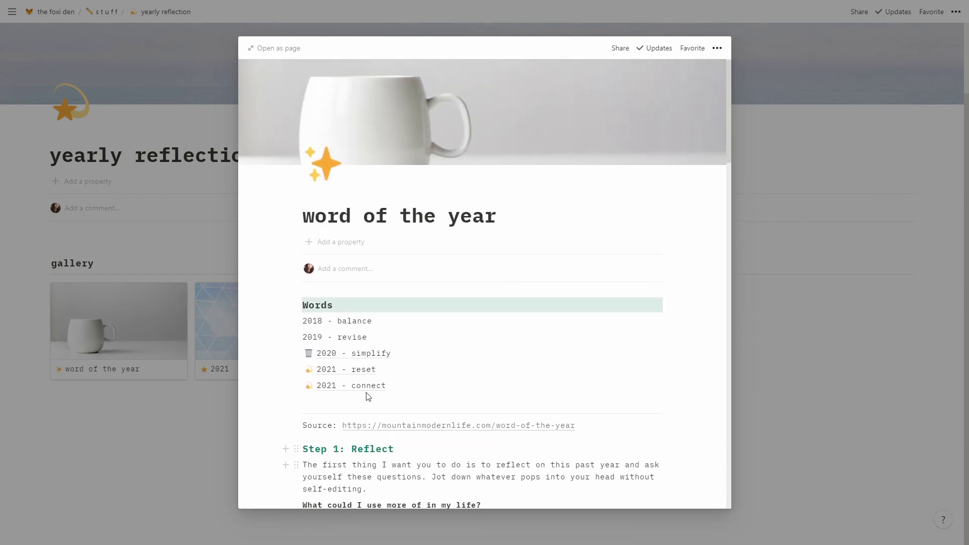
Highlight the 2018 and 2019 words, look through the 2020 - simplify page's room checklists, and return to word of the year
{"action": "double_click", "coordinate": [359, 323]}
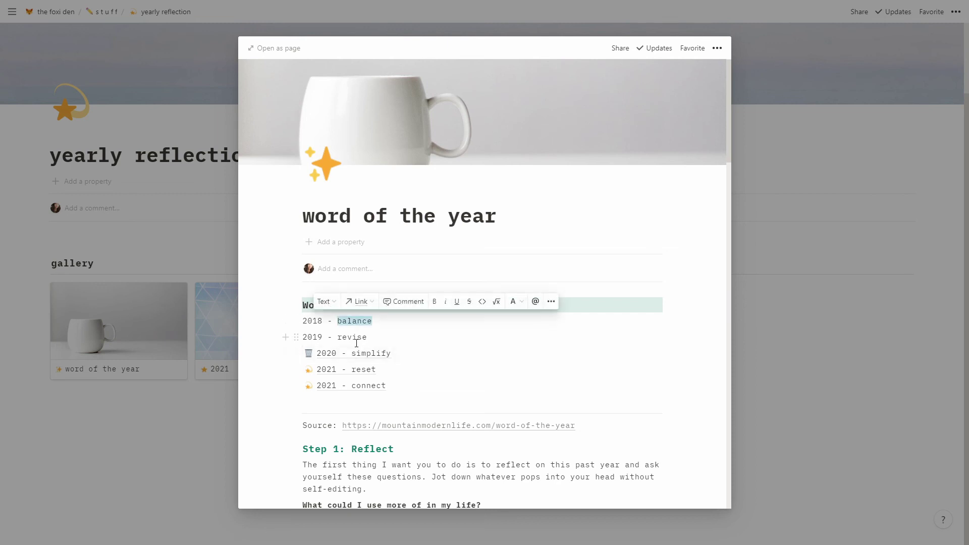
{"action": "double_click", "coordinate": [352, 337]}
{"action": "left_click", "coordinate": [368, 358]}
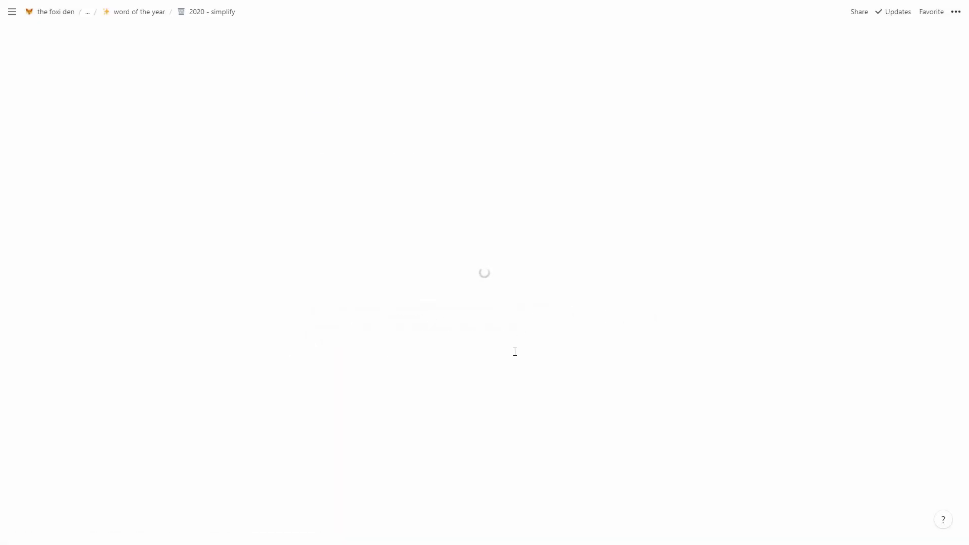
{"action": "scroll", "coordinate": [414, 415], "scroll_direction": "down", "scroll_amount": 9}
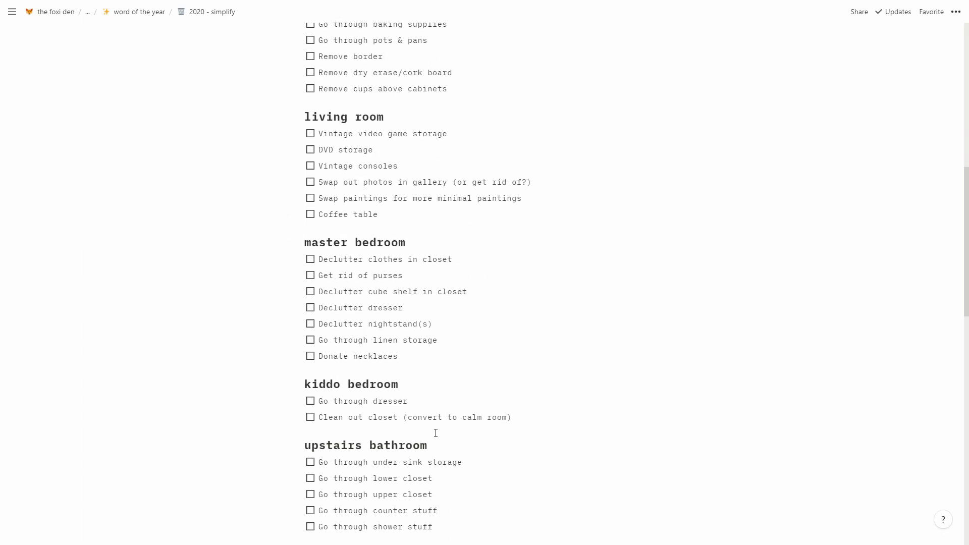
{"action": "scroll", "coordinate": [434, 433], "scroll_direction": "up", "scroll_amount": 7}
{"action": "left_click", "coordinate": [140, 12]}
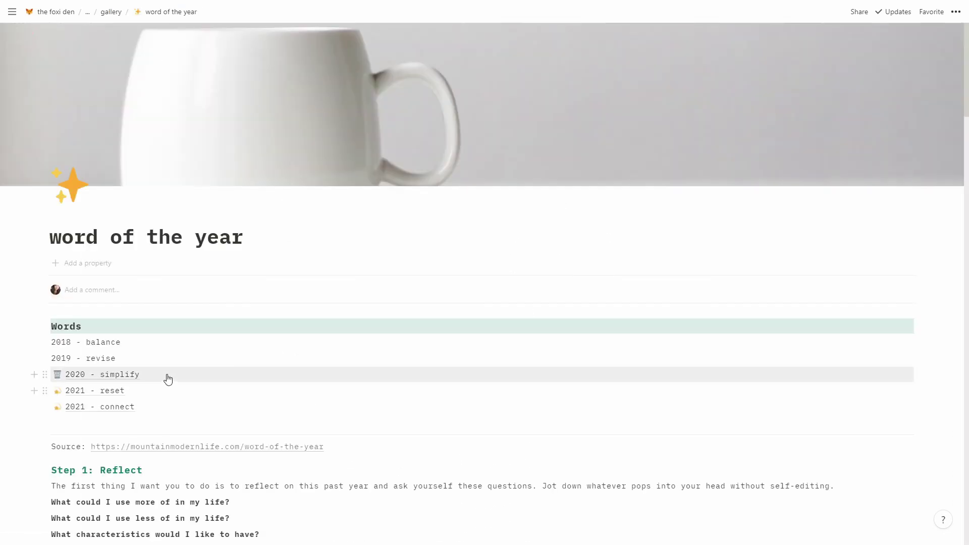
Read the 2021 - reset and 2021 - connect pages from the words list, and go back to the yearly reflection gallery
{"action": "left_click", "coordinate": [100, 392]}
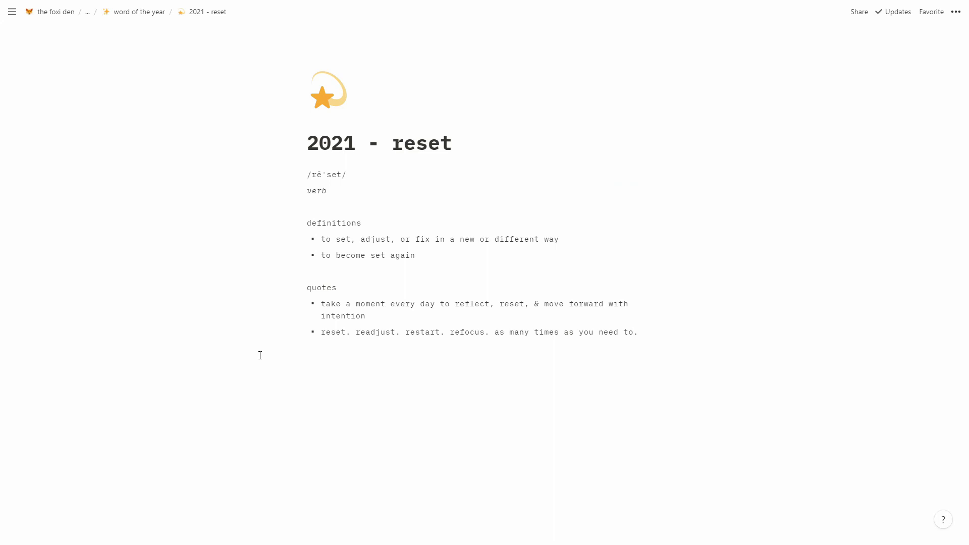
{"action": "left_click", "coordinate": [148, 14]}
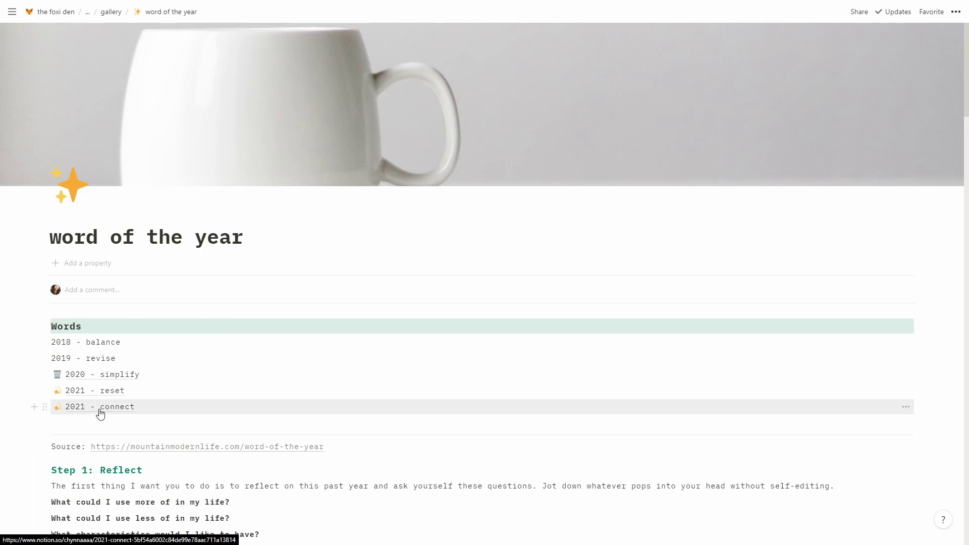
{"action": "left_click", "coordinate": [101, 412]}
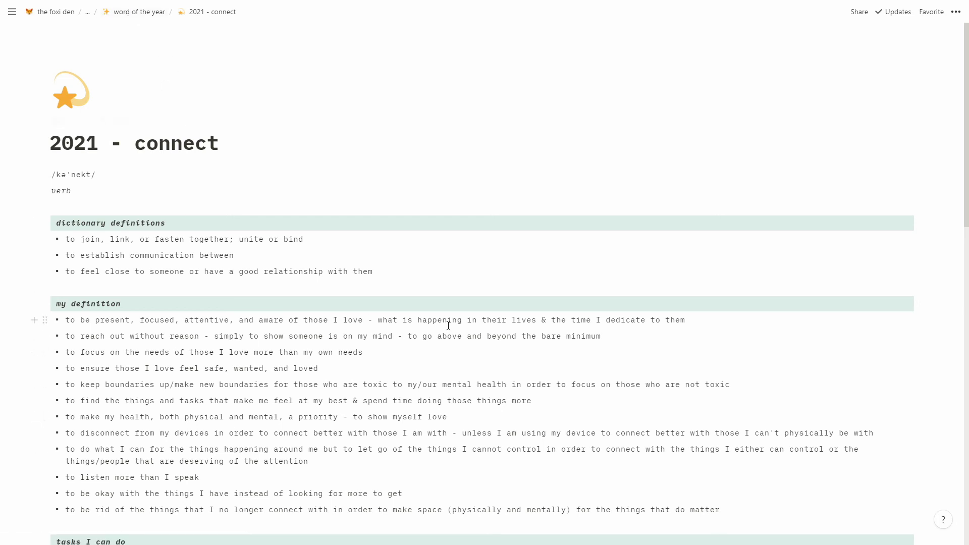
{"action": "left_click", "coordinate": [127, 14]}
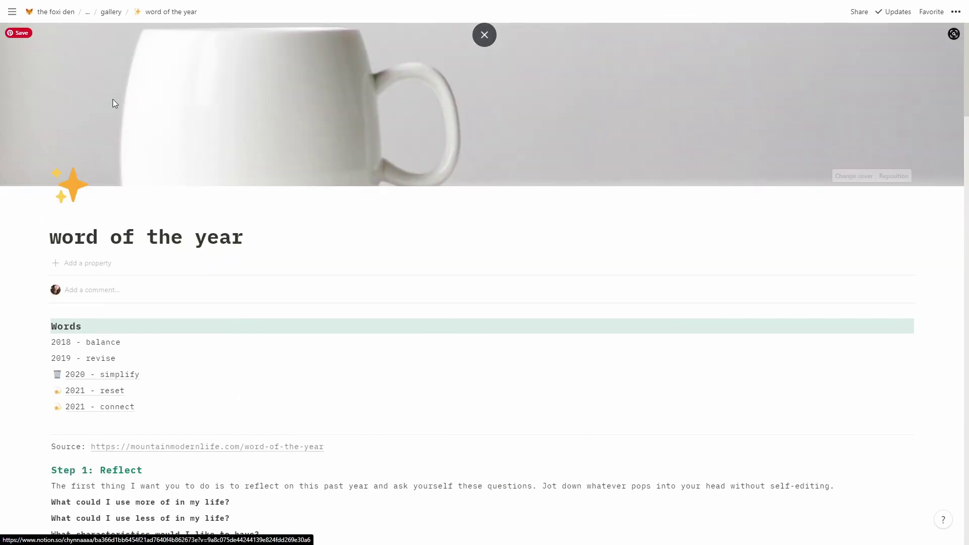
{"action": "left_click", "coordinate": [110, 12]}
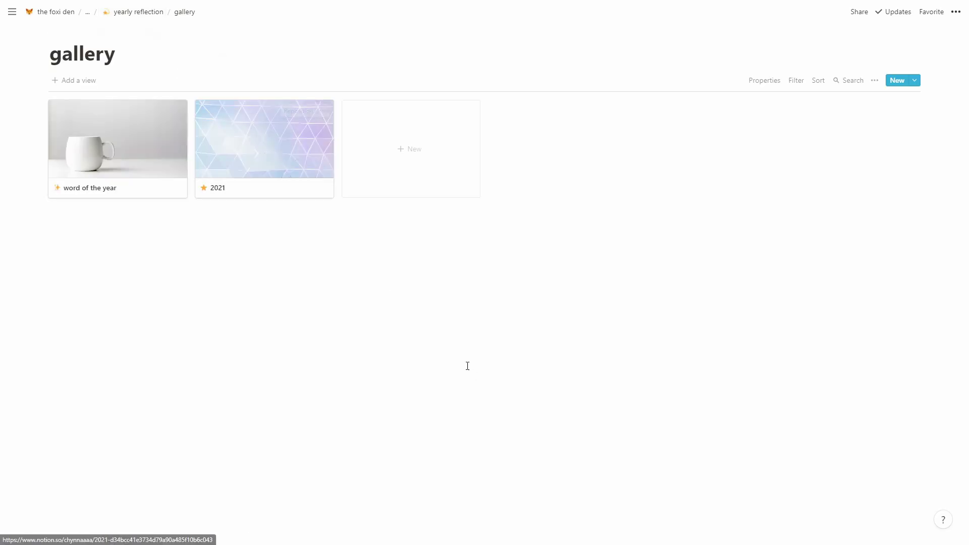
View the 2021 entry's review links and focuses, close it, and return to the stuff gallery by way of yearly reflection
{"action": "left_click", "coordinate": [248, 152]}
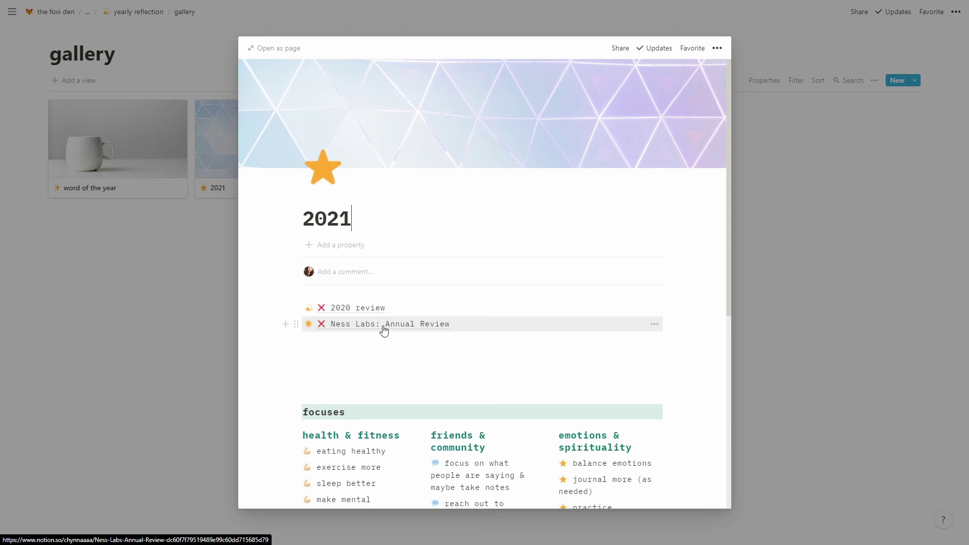
{"action": "left_click", "coordinate": [119, 289]}
{"action": "left_click", "coordinate": [139, 12]}
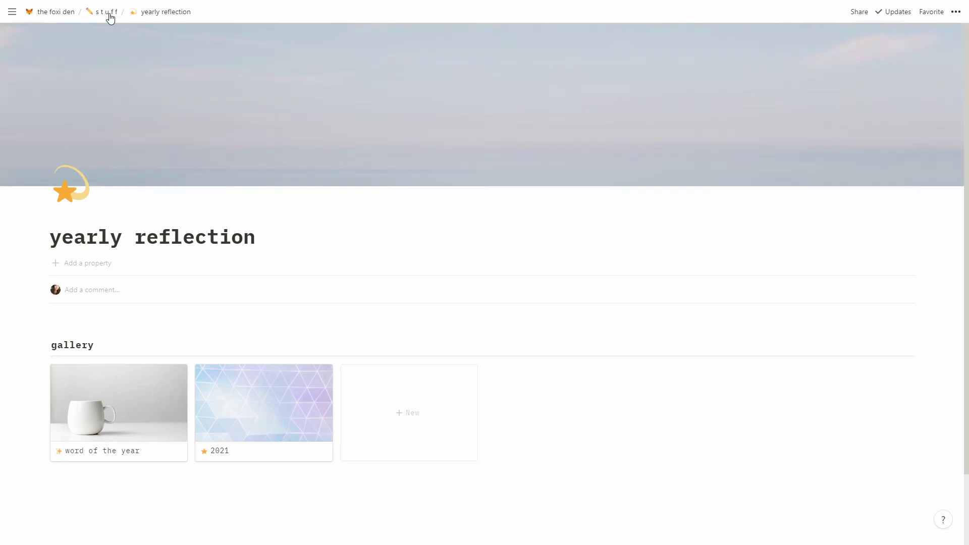
{"action": "left_click", "coordinate": [109, 14]}
Look over notion stuff's templates table and the links to check out, and close the preview
{"action": "left_click", "coordinate": [562, 385]}
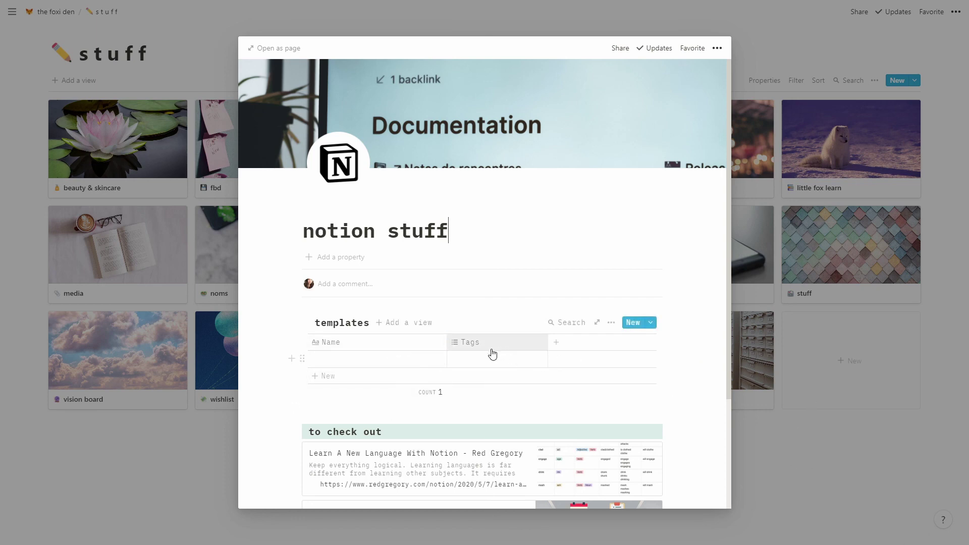
{"action": "scroll", "coordinate": [374, 321], "scroll_direction": "down", "scroll_amount": 2}
{"action": "scroll", "coordinate": [373, 321], "scroll_direction": "down", "scroll_amount": 1}
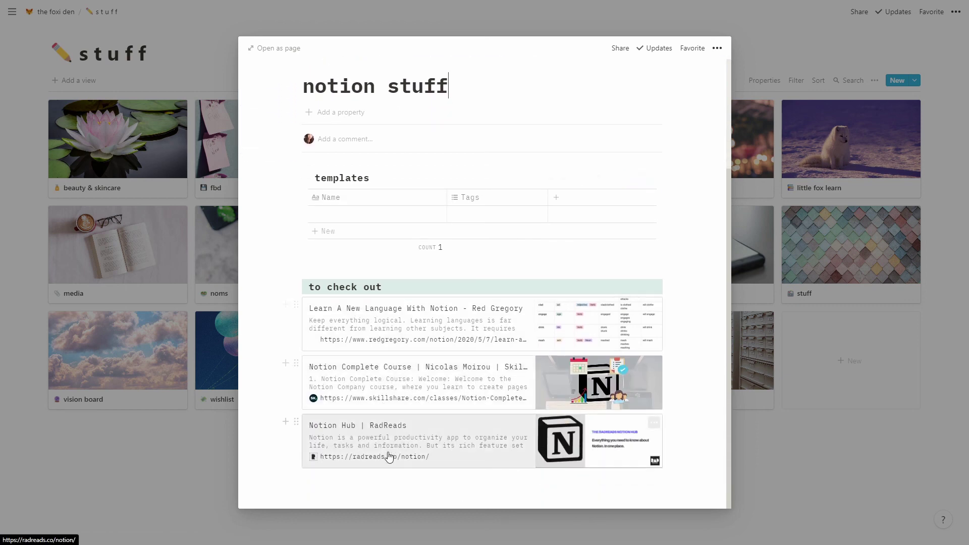
{"action": "scroll", "coordinate": [396, 333], "scroll_direction": "up", "scroll_amount": 3}
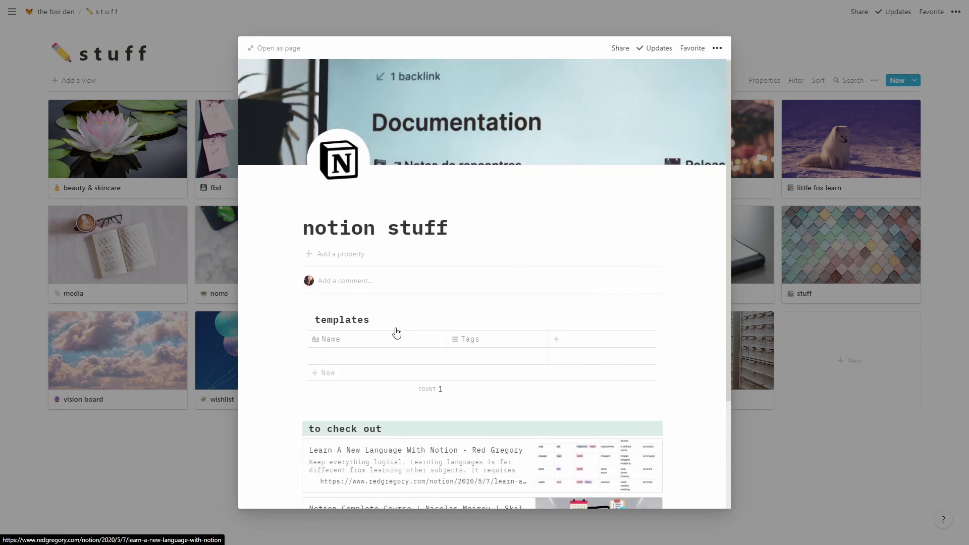
{"action": "left_click", "coordinate": [180, 186]}
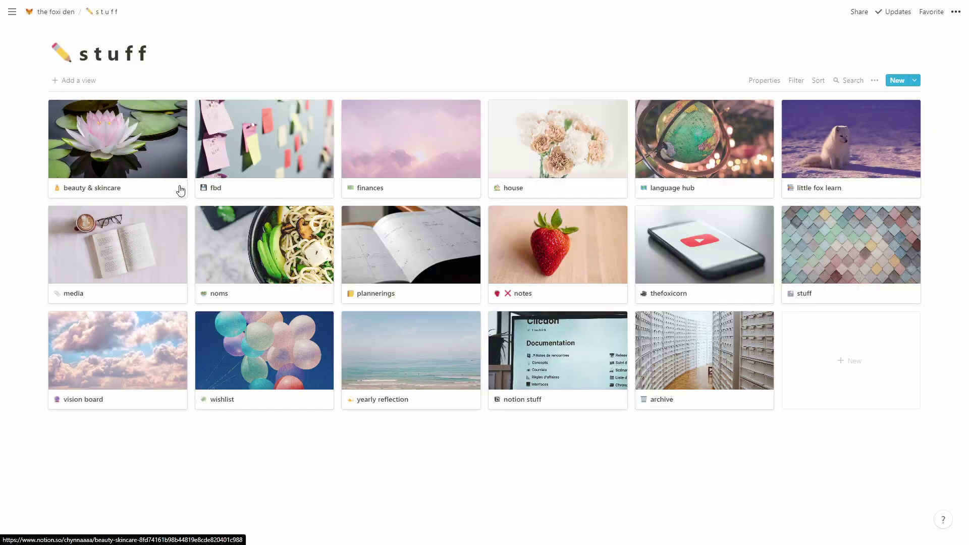
View the archive page with its 2020 xmas link twice, closing the preview each time
{"action": "left_click", "coordinate": [704, 383]}
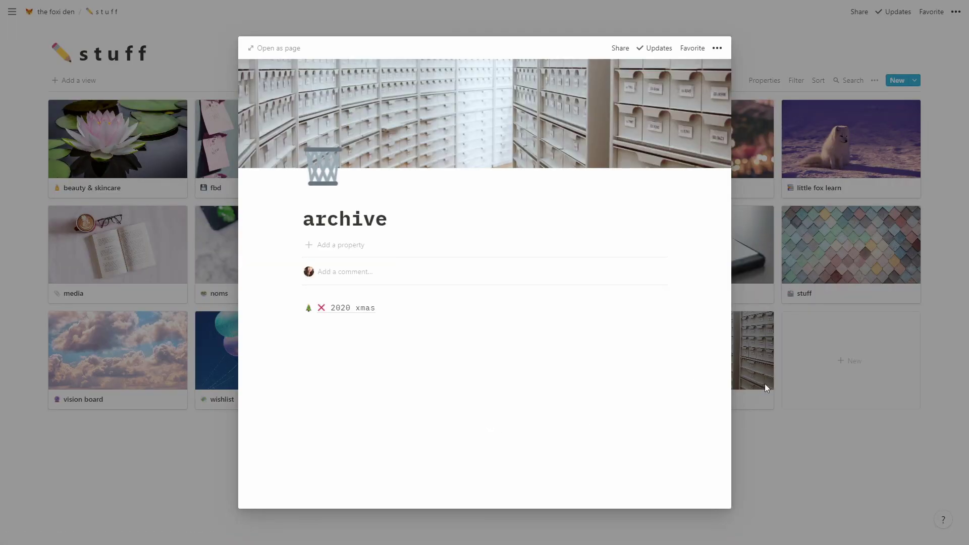
{"action": "left_click", "coordinate": [790, 368]}
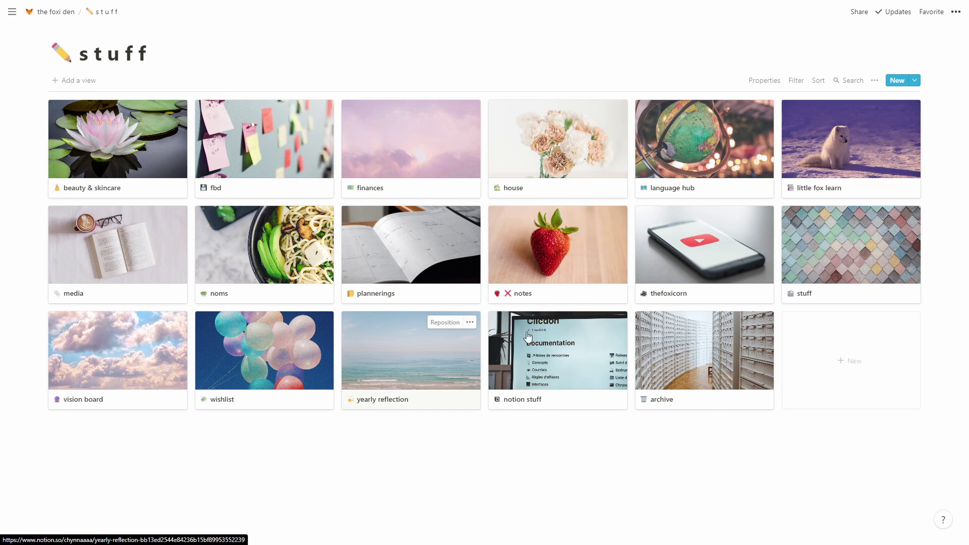
{"action": "left_click", "coordinate": [746, 380]}
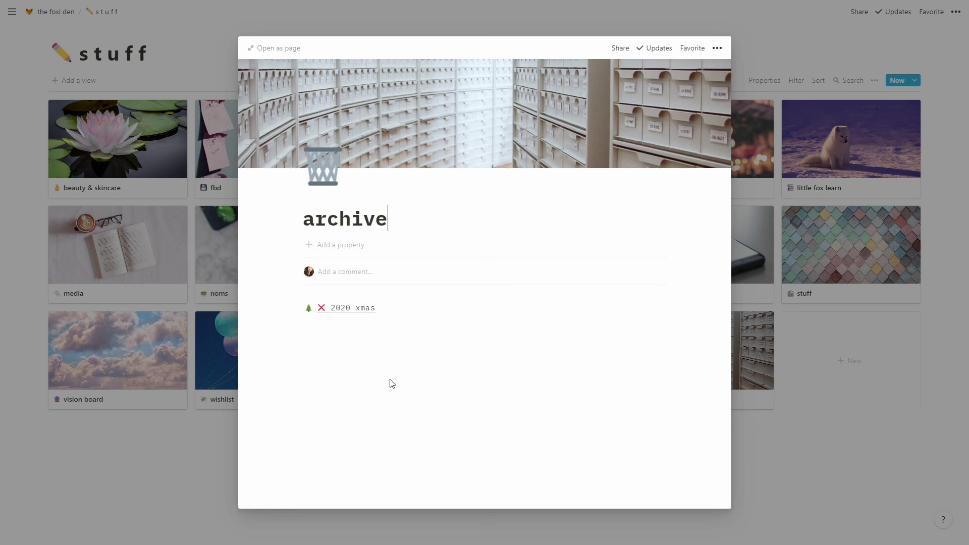
{"action": "left_click", "coordinate": [850, 382]}
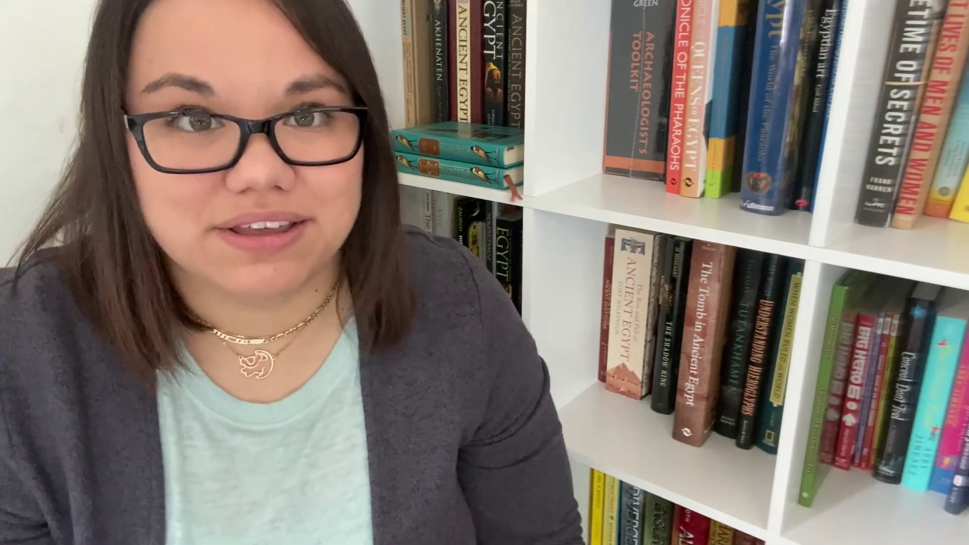